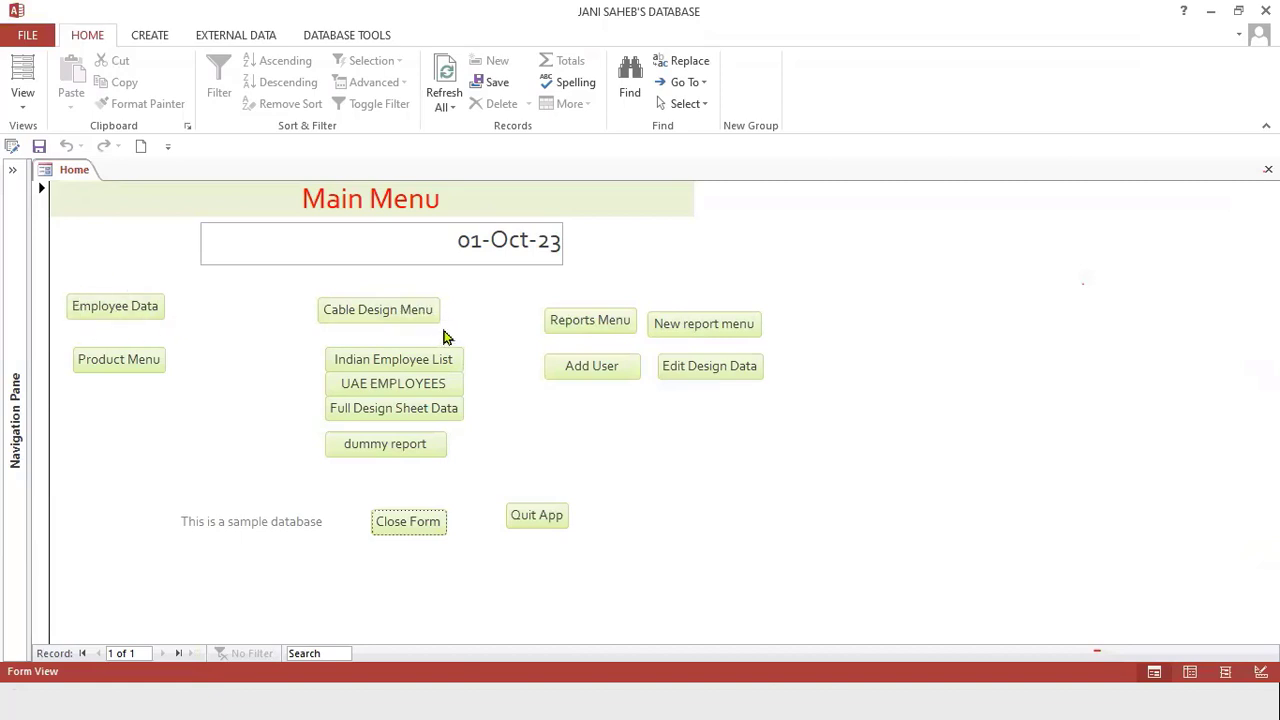
Open the Employee Data form, step through a few employee records, and close it.
{"action": "left_click", "coordinate": [131, 313]}
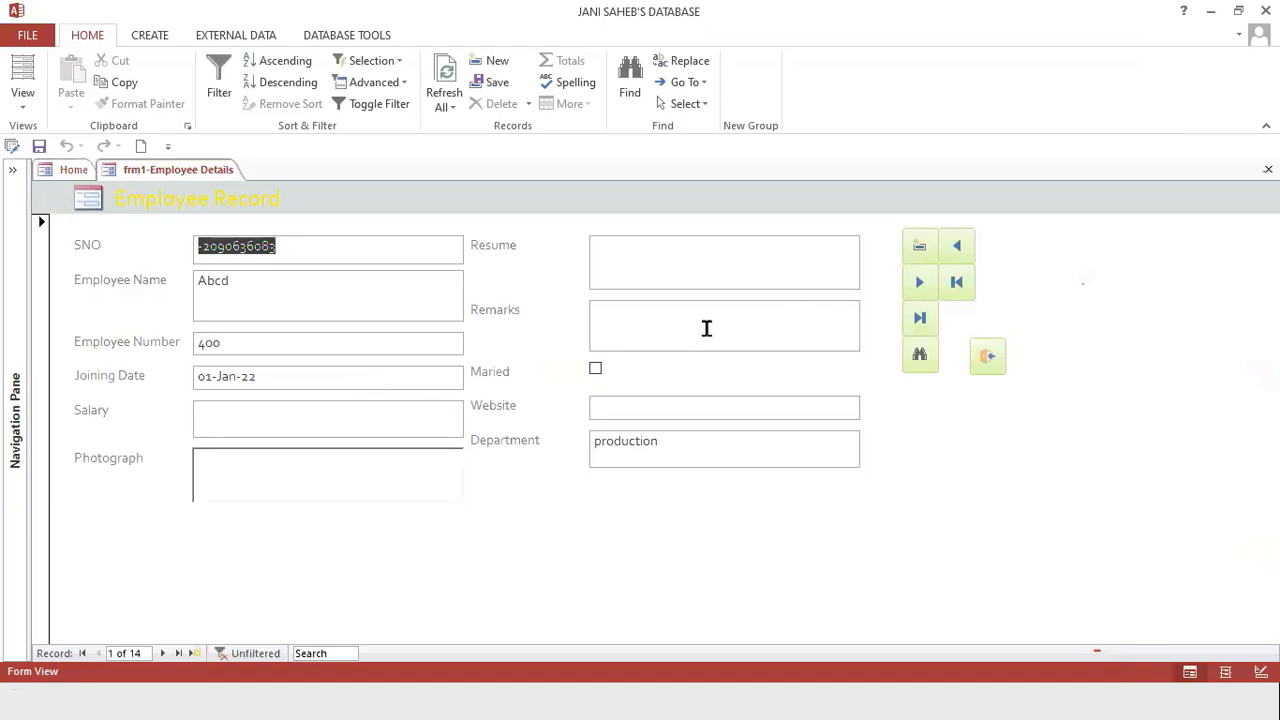
{"action": "left_click", "coordinate": [927, 292]}
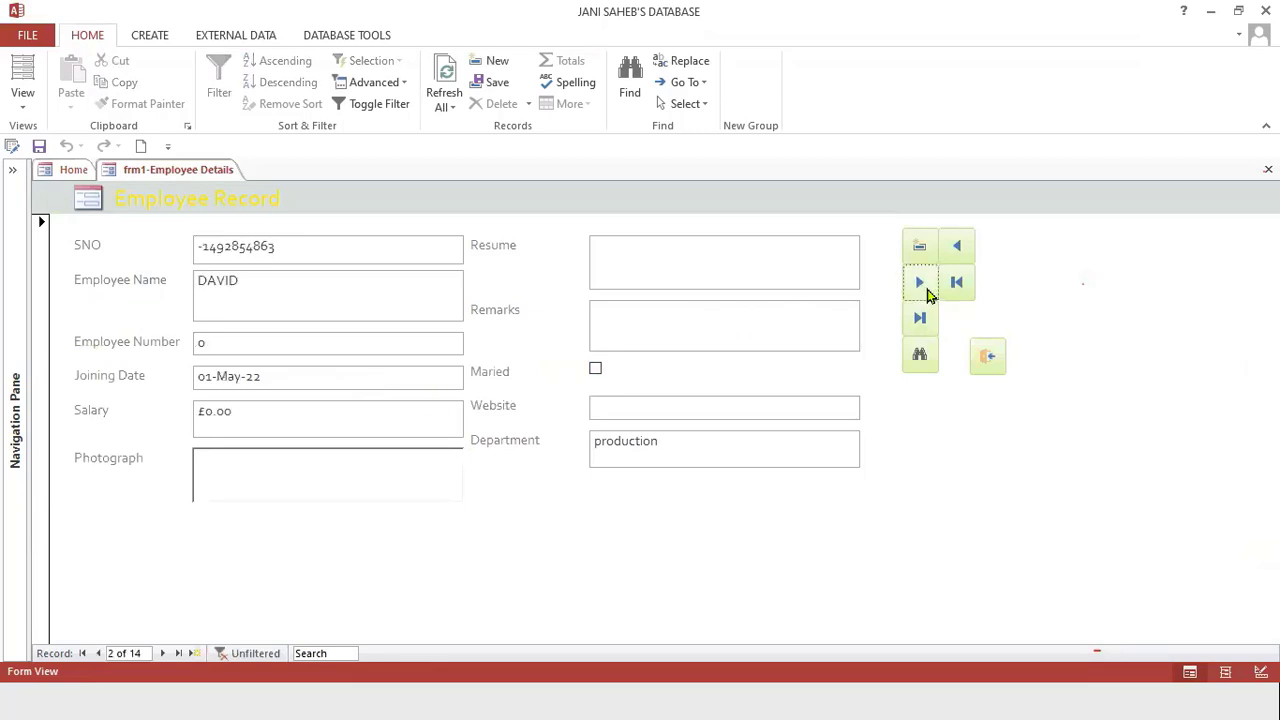
{"action": "left_click", "coordinate": [927, 292]}
{"action": "left_click", "coordinate": [927, 292]}
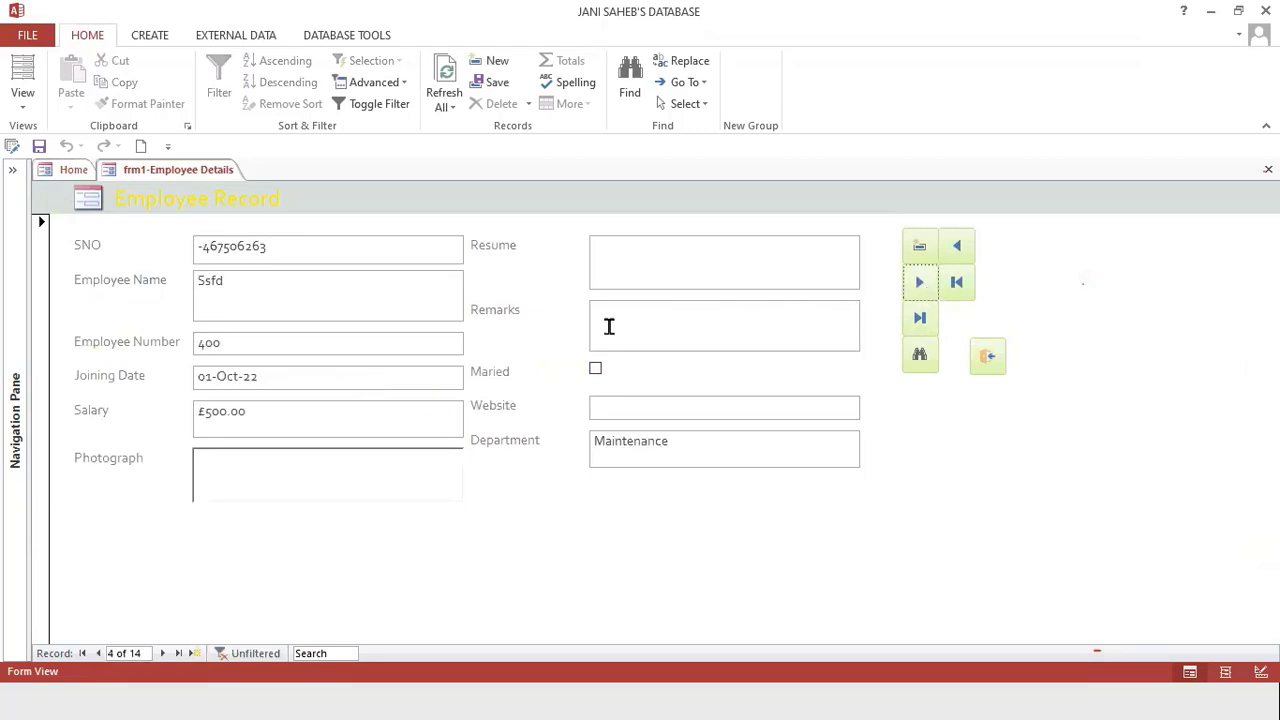
{"action": "left_click", "coordinate": [987, 356]}
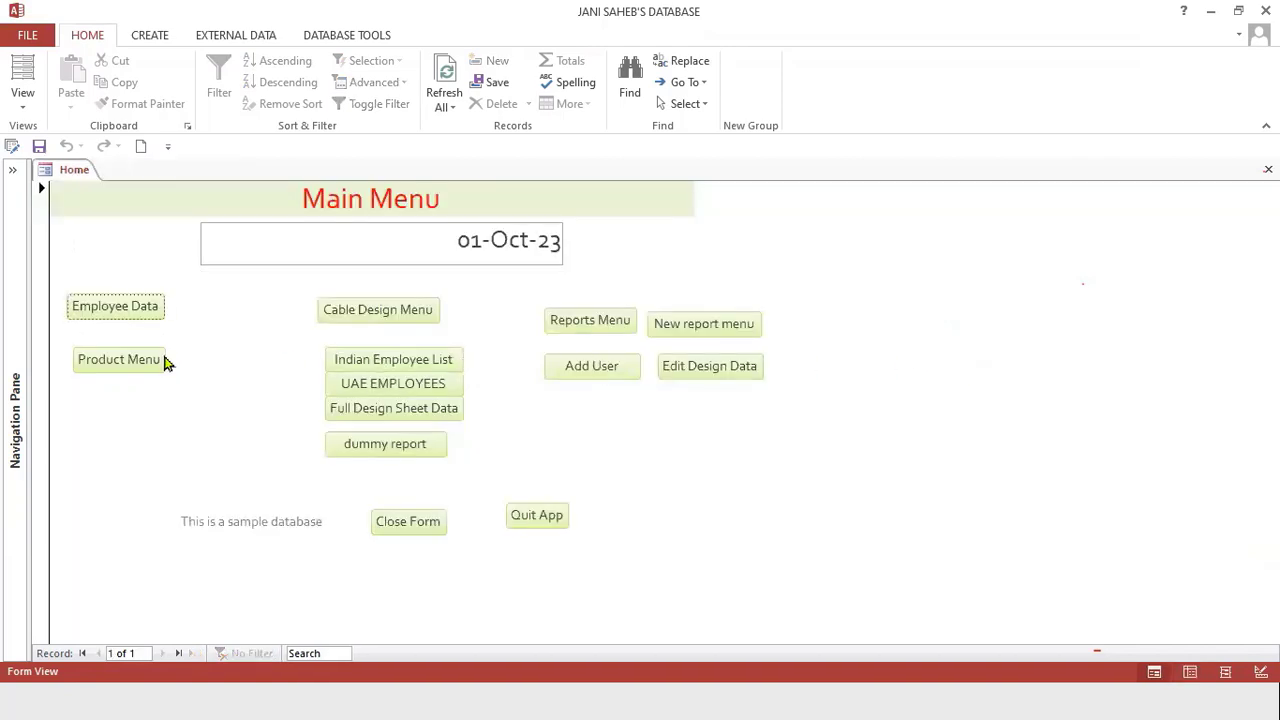
Open the Product Menu and its Enter Test Results form, then close both back to the main menu.
{"action": "left_click", "coordinate": [124, 364]}
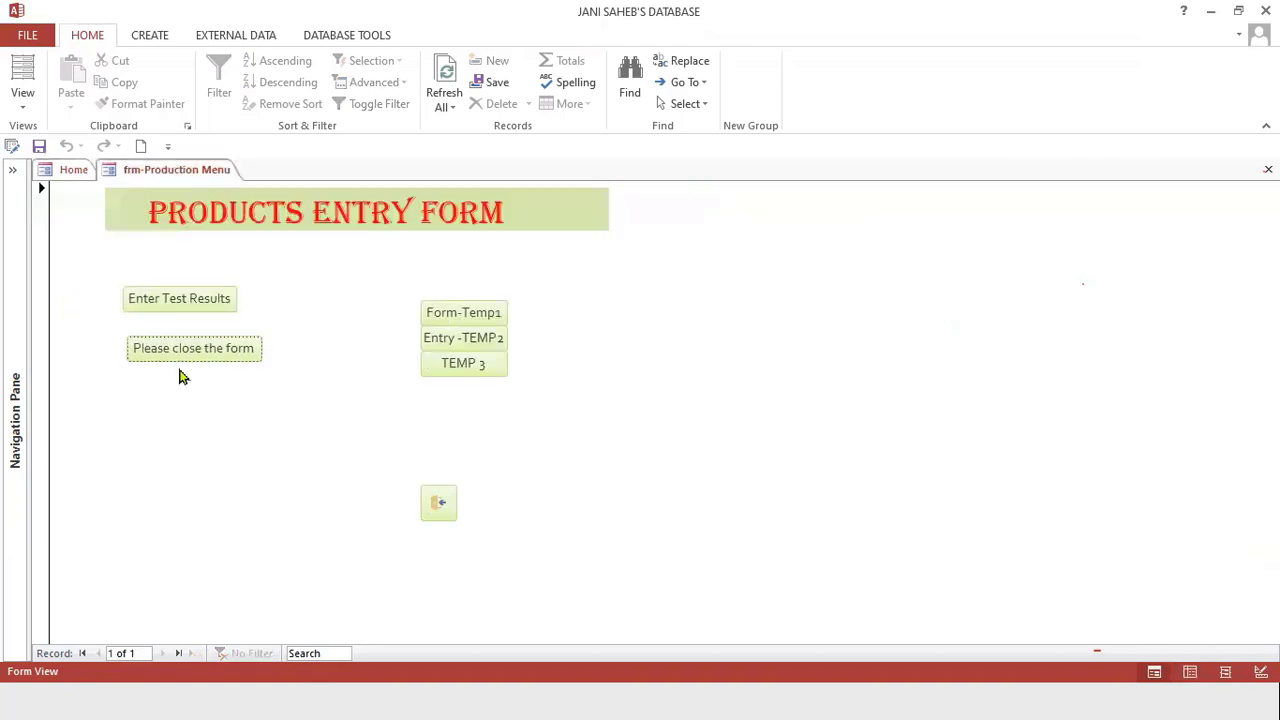
{"action": "left_click", "coordinate": [190, 300]}
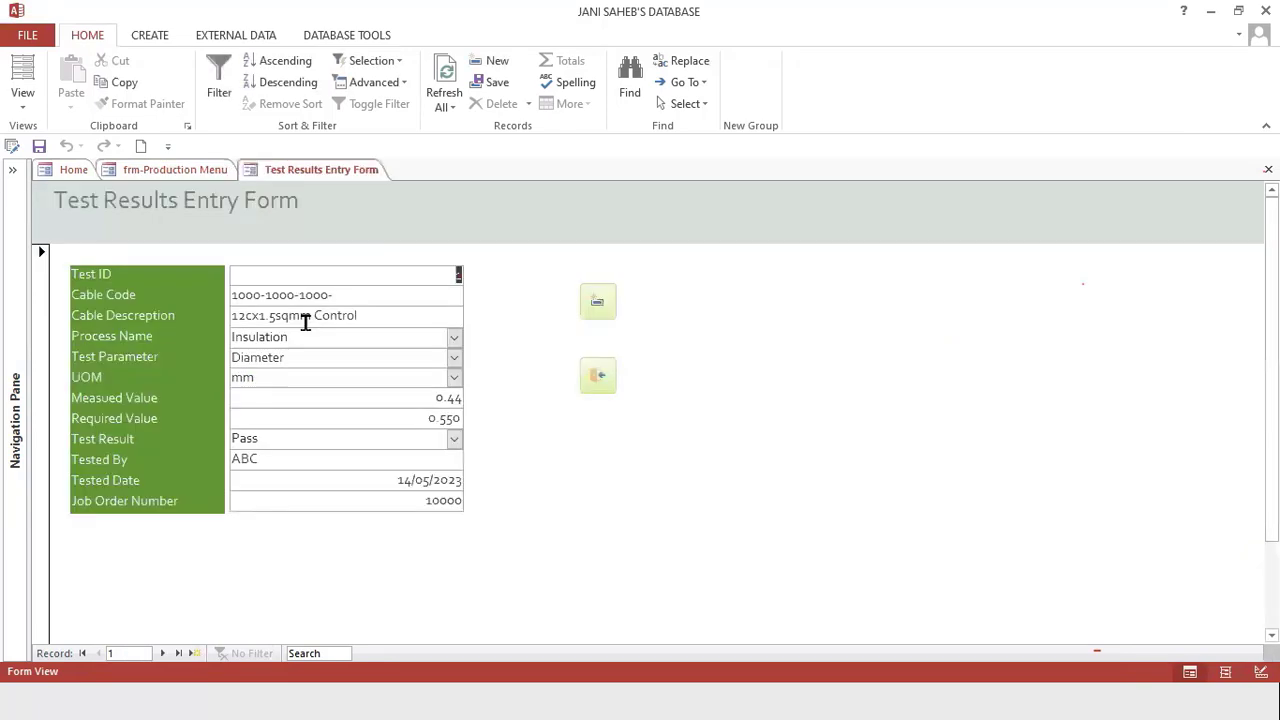
{"action": "left_click", "coordinate": [600, 380]}
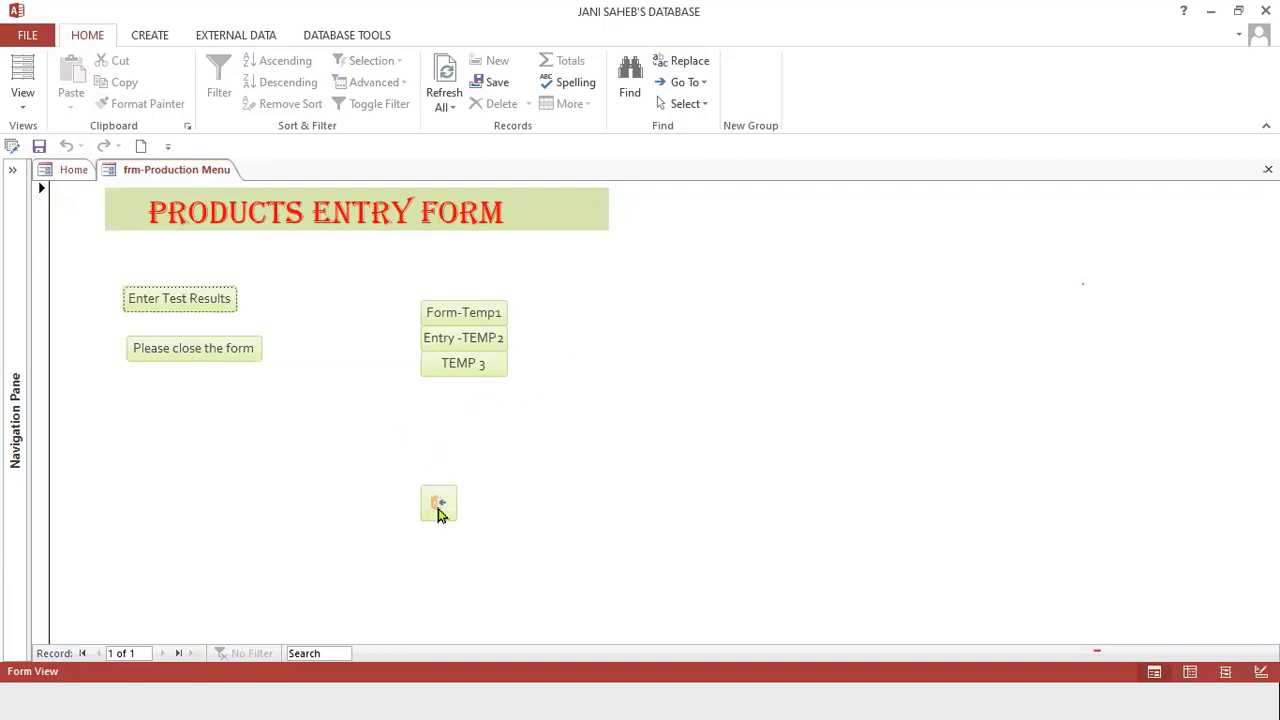
{"action": "left_click", "coordinate": [437, 504]}
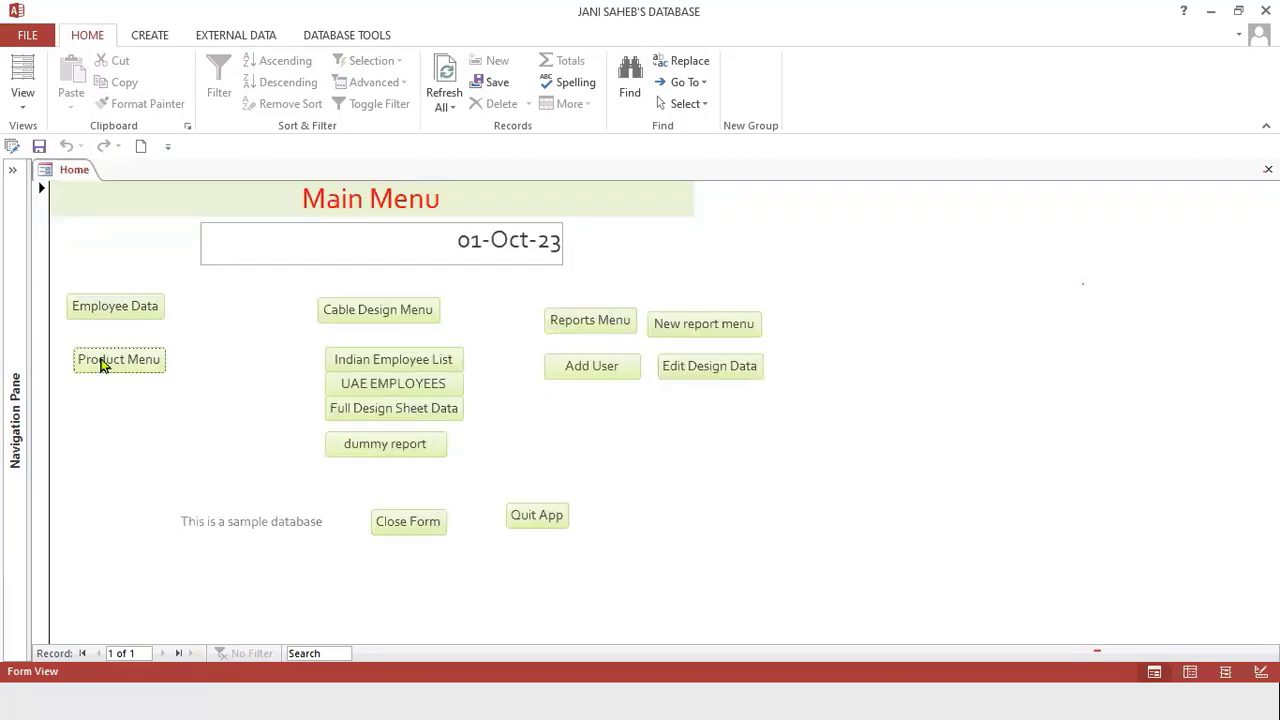
Open the Cable Design Menu and its Cable Design form, then close both back to the main menu.
{"action": "left_click", "coordinate": [397, 318]}
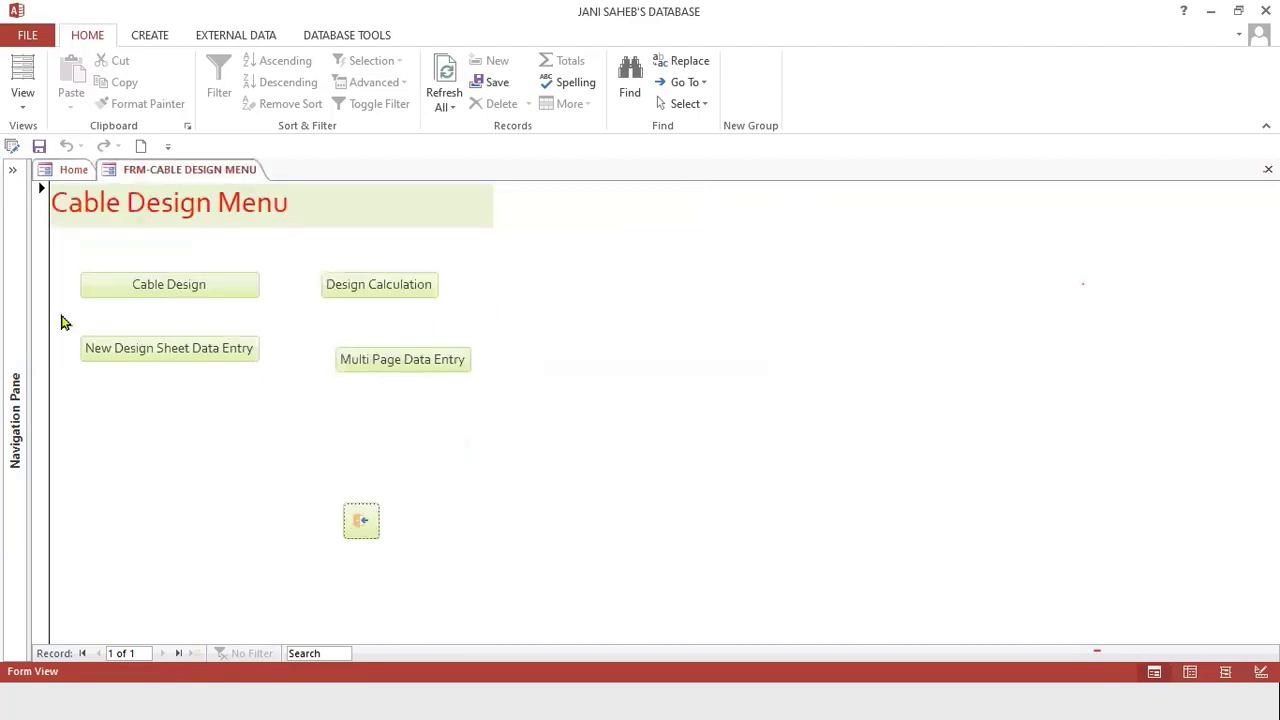
{"action": "left_click", "coordinate": [150, 285]}
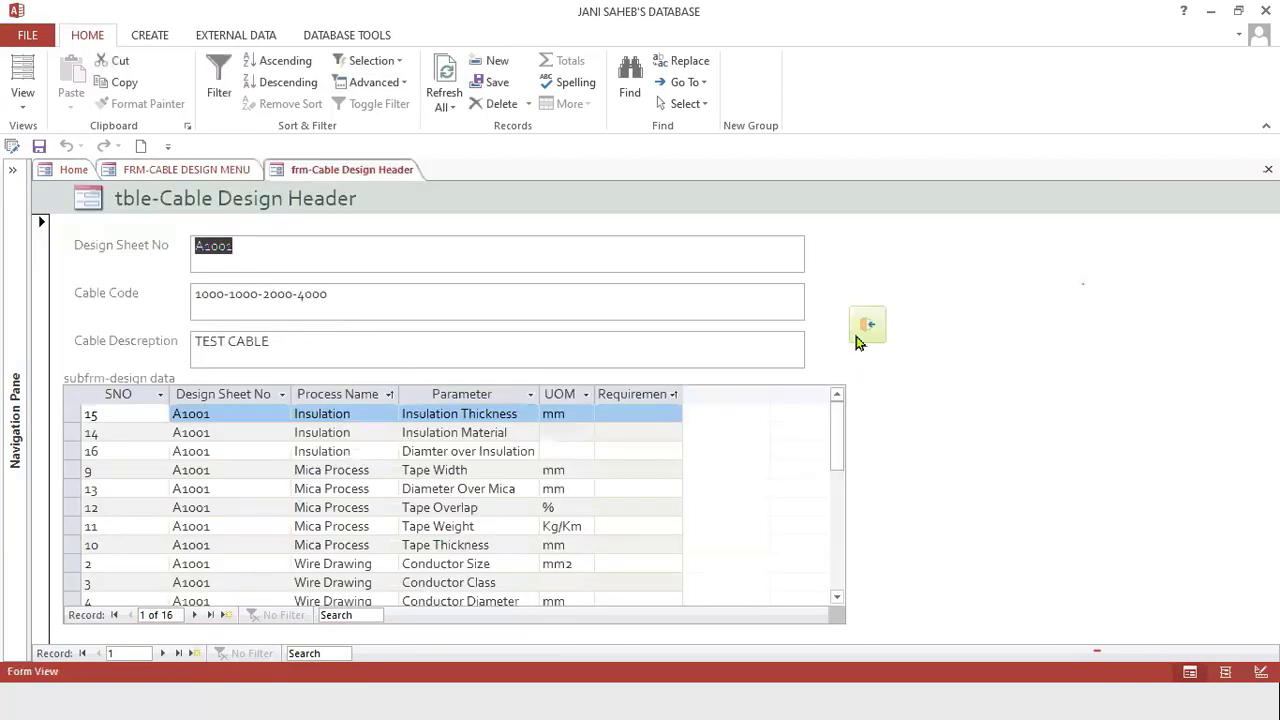
{"action": "left_click", "coordinate": [866, 340]}
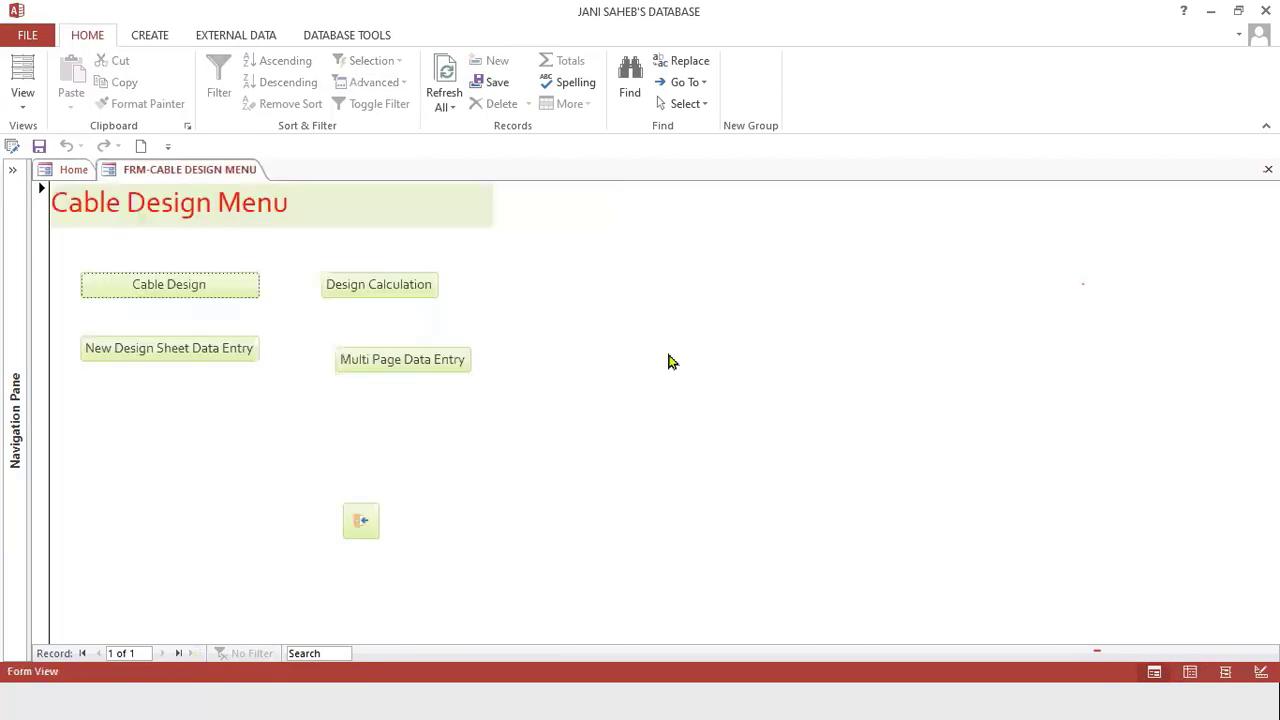
{"action": "left_click", "coordinate": [358, 521]}
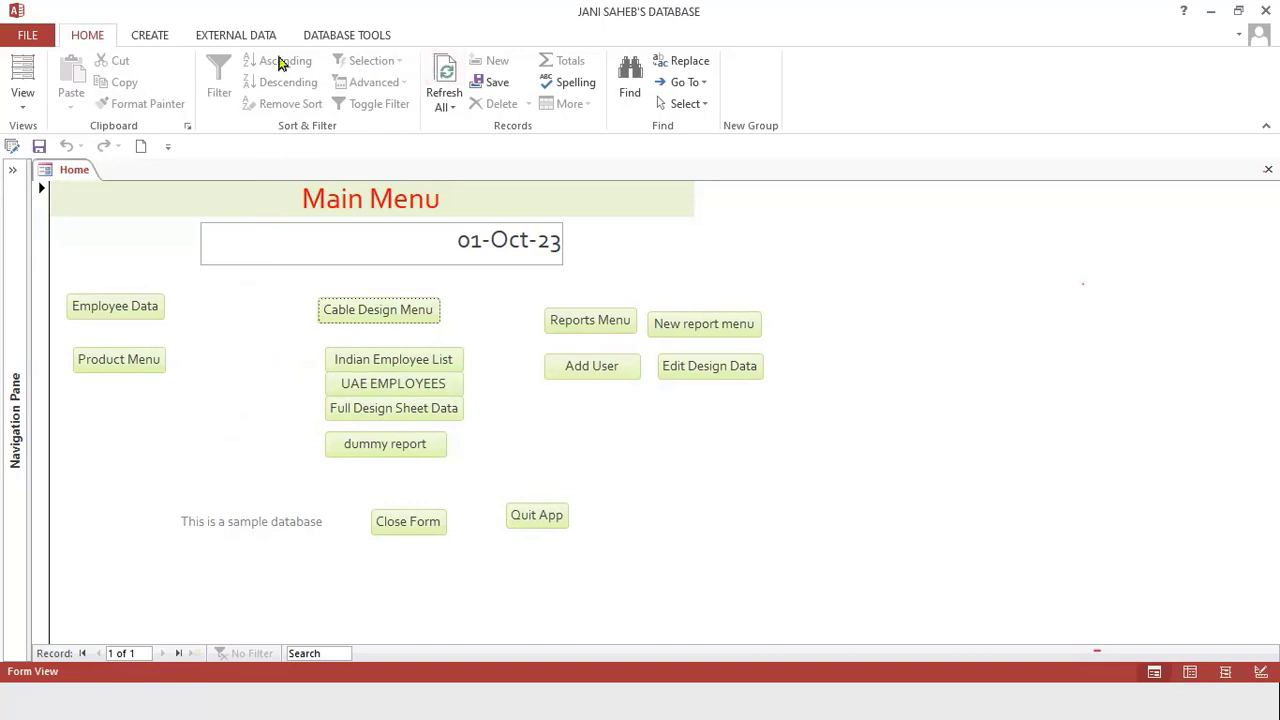
{"action": "left_click", "coordinate": [349, 38]}
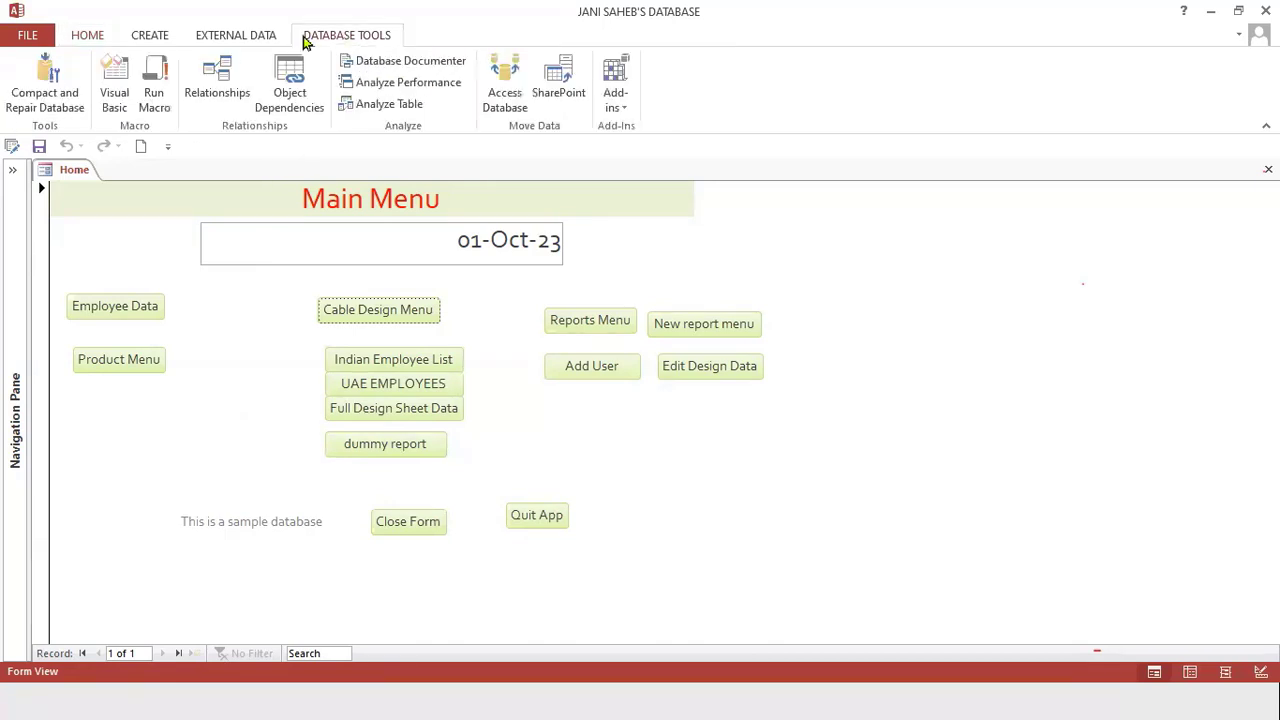
{"action": "left_click", "coordinate": [219, 38]}
{"action": "left_click", "coordinate": [145, 36]}
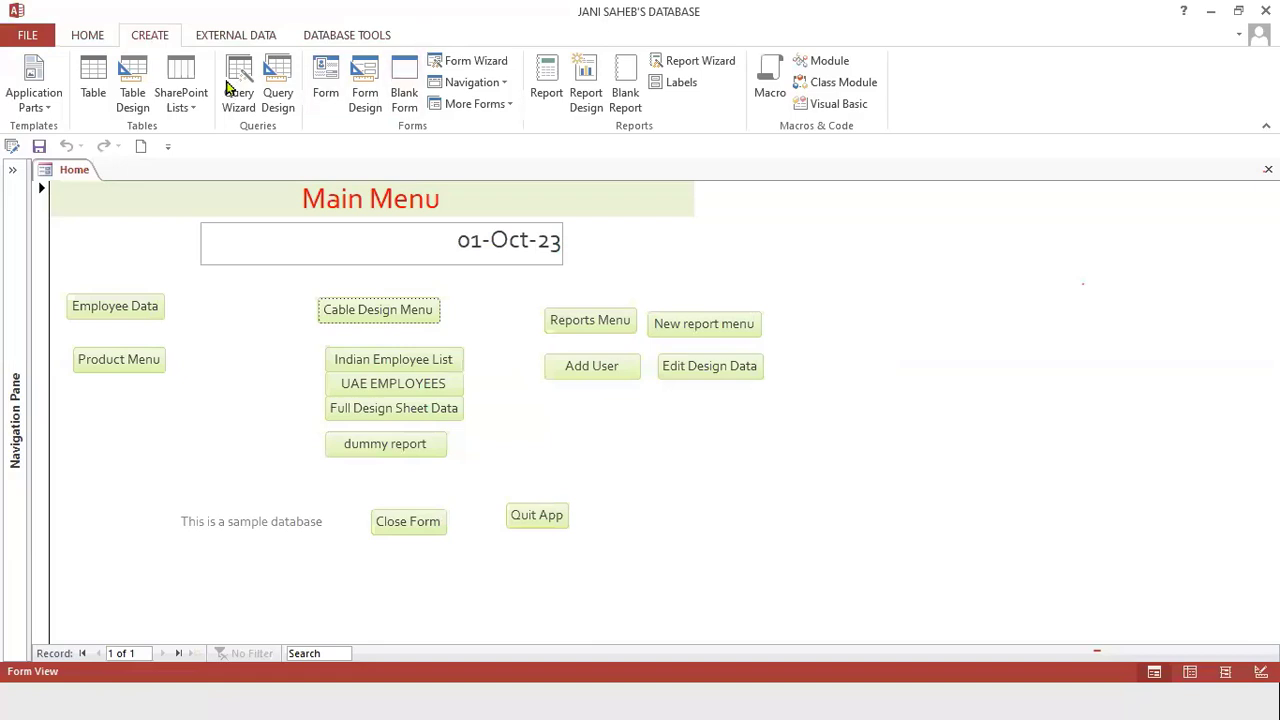
{"action": "right_click", "coordinate": [892, 96]}
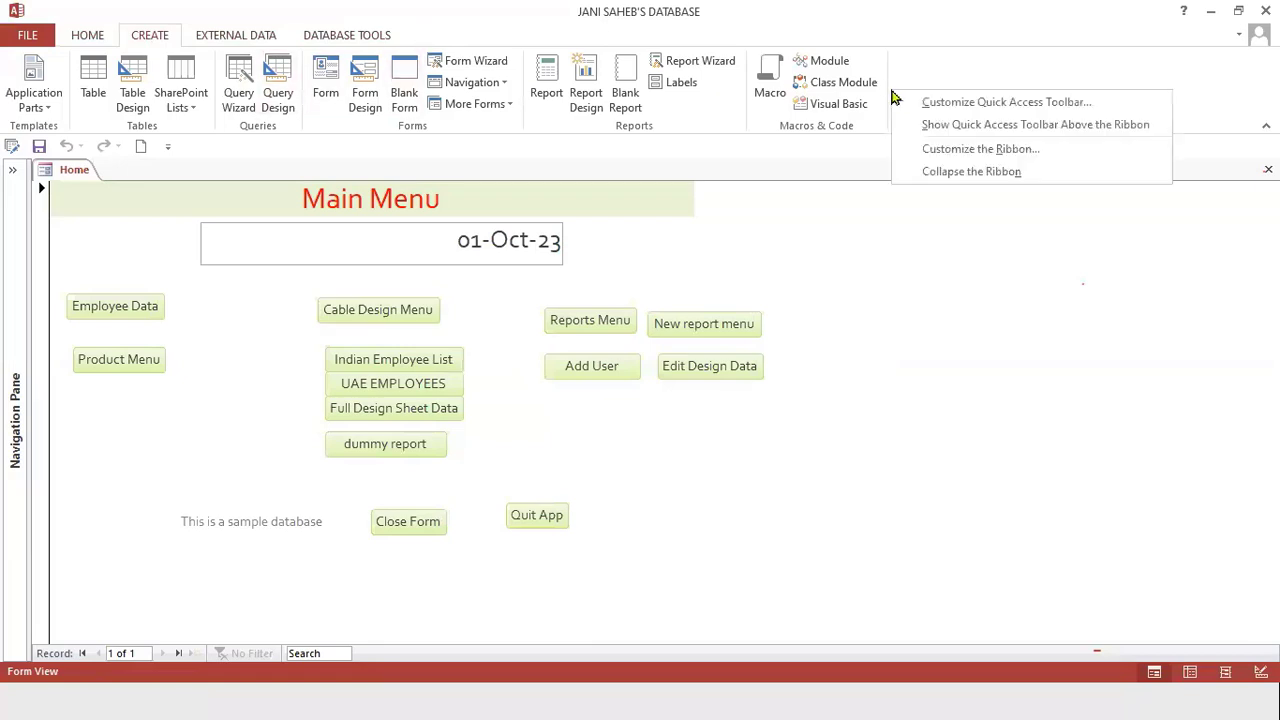
Open the Customize Ribbon page of the program options.
{"action": "left_click", "coordinate": [30, 36]}
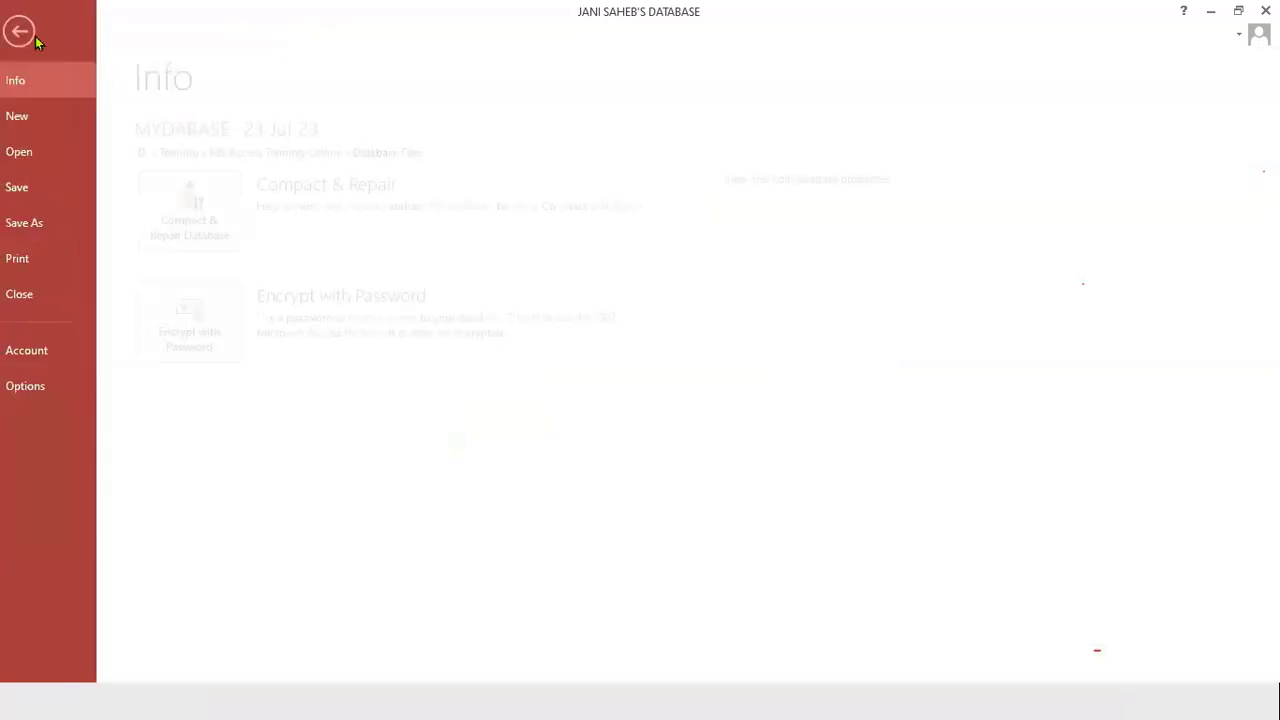
{"action": "left_click", "coordinate": [56, 386]}
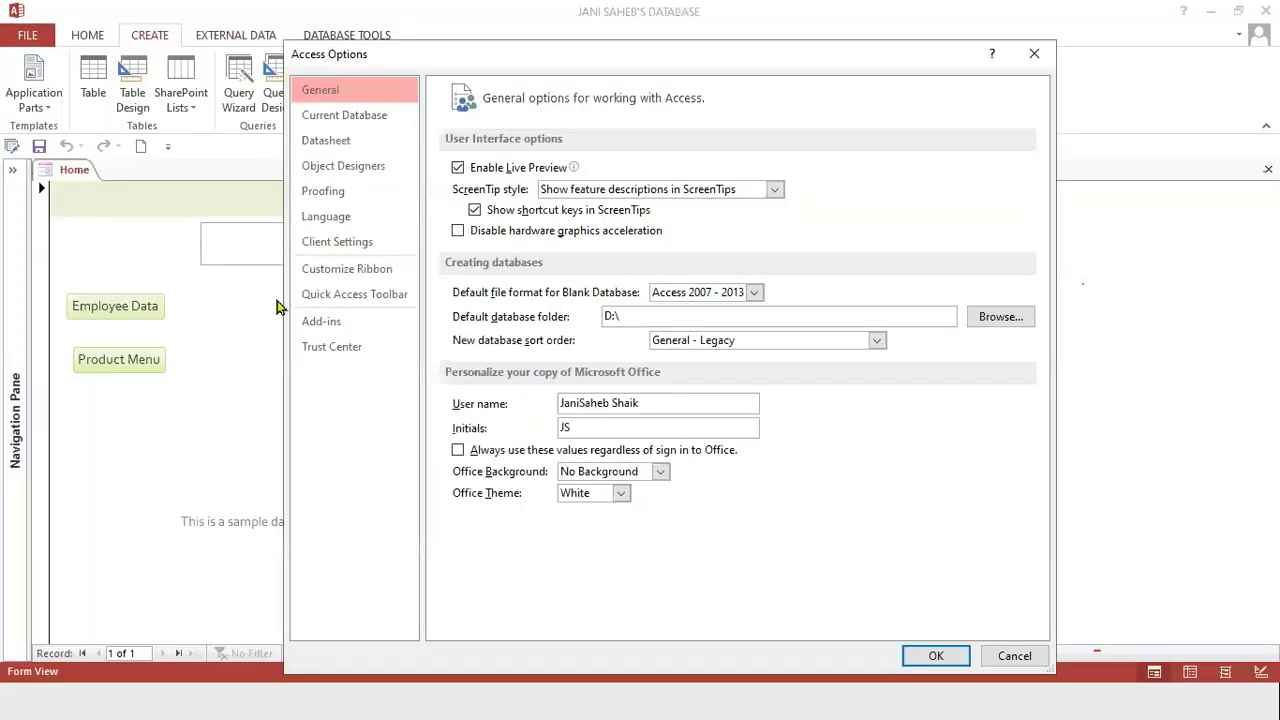
{"action": "left_click", "coordinate": [360, 270]}
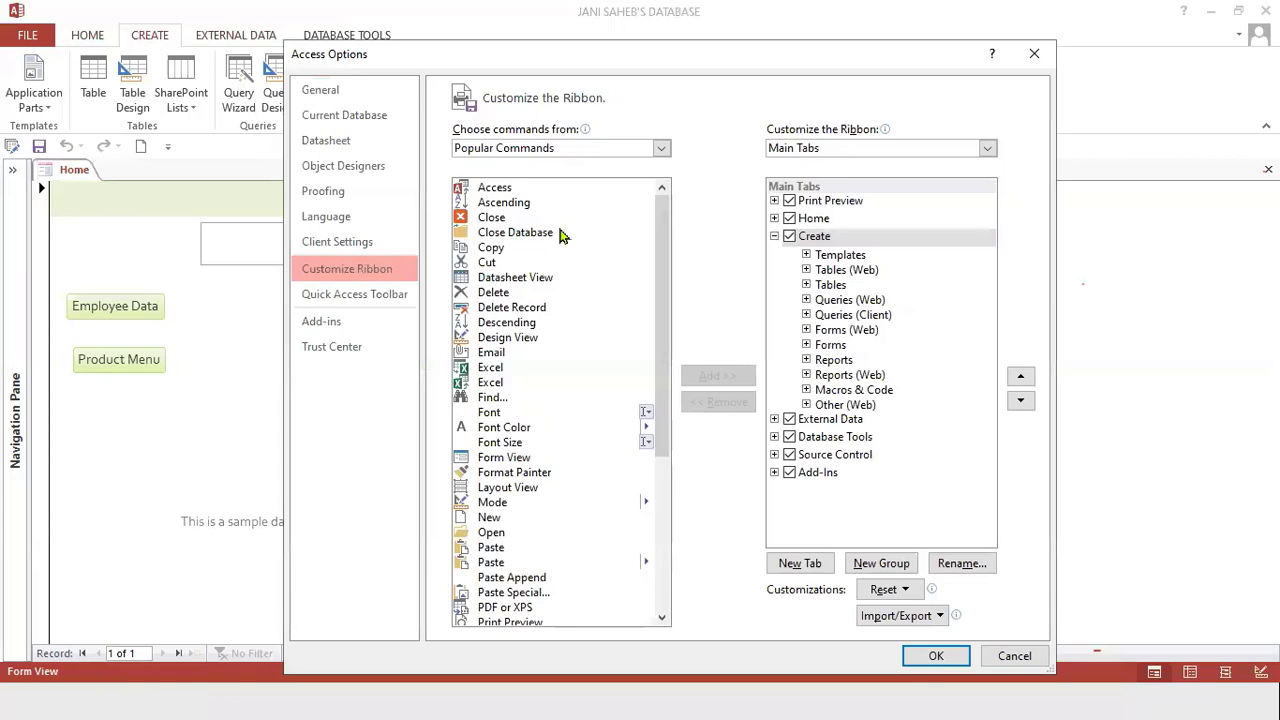
List all commands and select Switchboard Manager in the available commands list.
{"action": "left_click", "coordinate": [659, 150]}
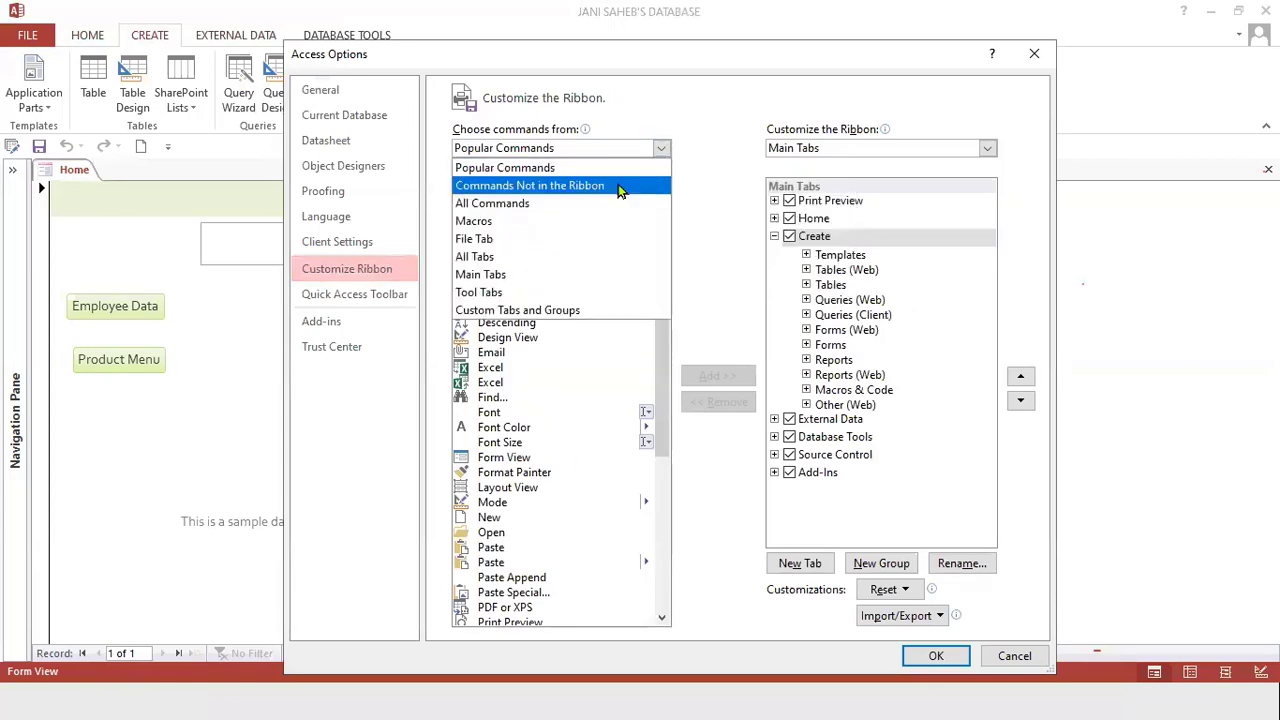
{"action": "left_click", "coordinate": [606, 204]}
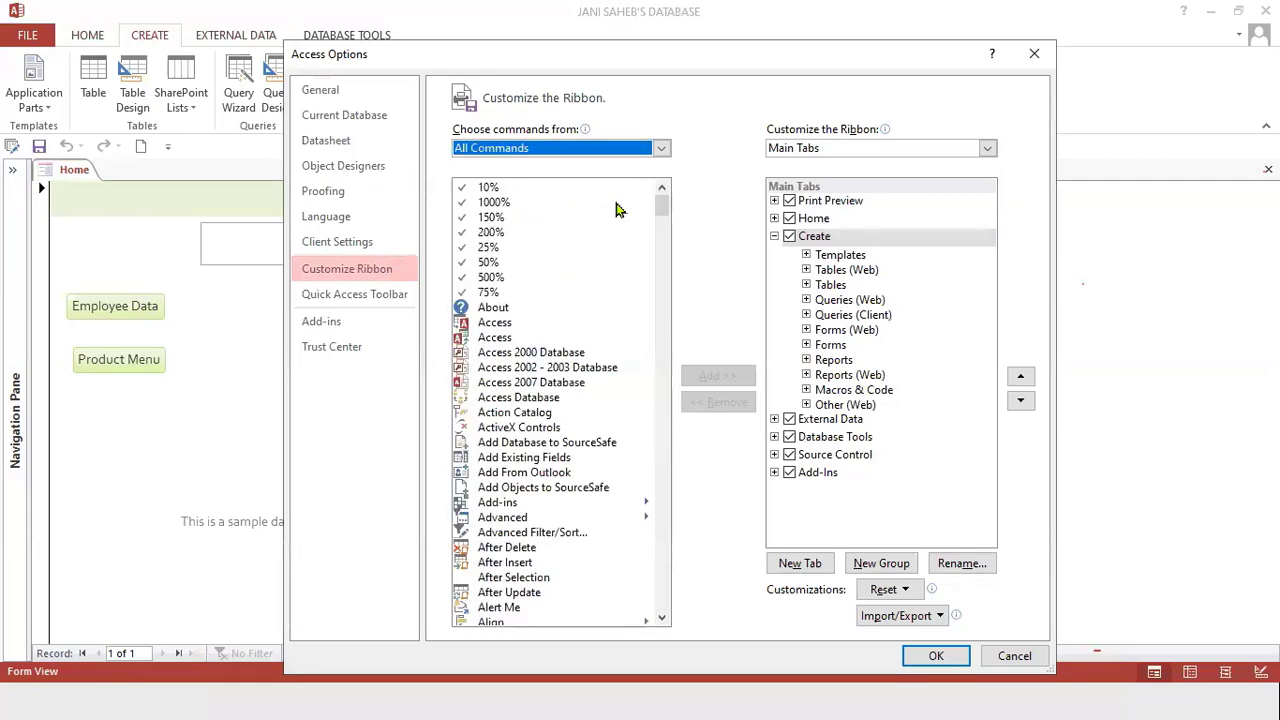
{"action": "left_click_drag", "start_coordinate": [663, 206], "coordinate": [679, 556]}
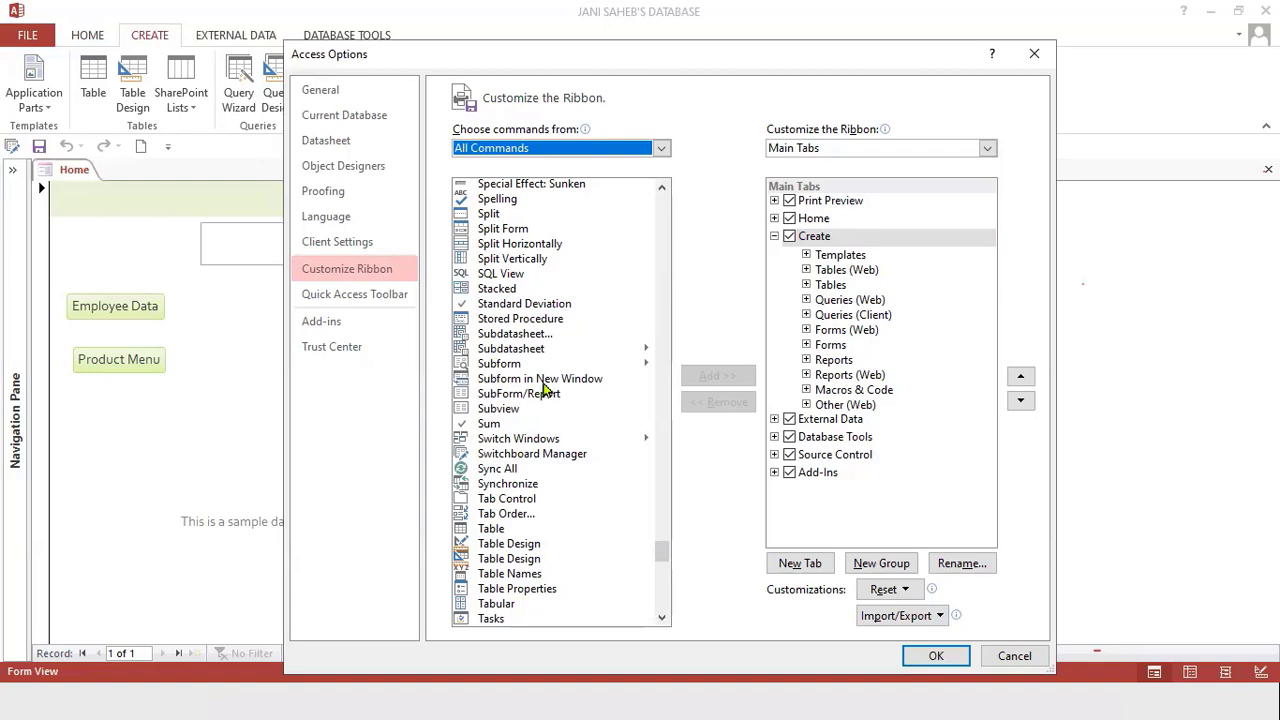
{"action": "left_click", "coordinate": [545, 458]}
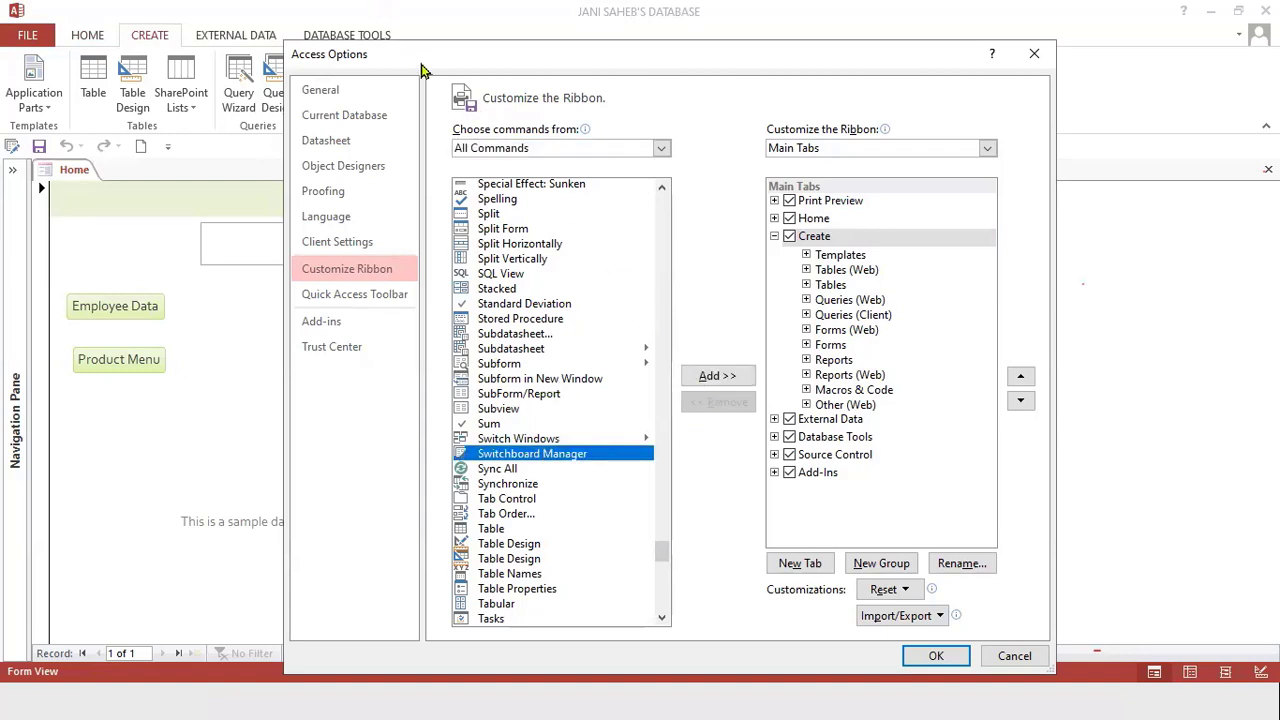
{"action": "left_click_drag", "start_coordinate": [422, 70], "coordinate": [418, 107]}
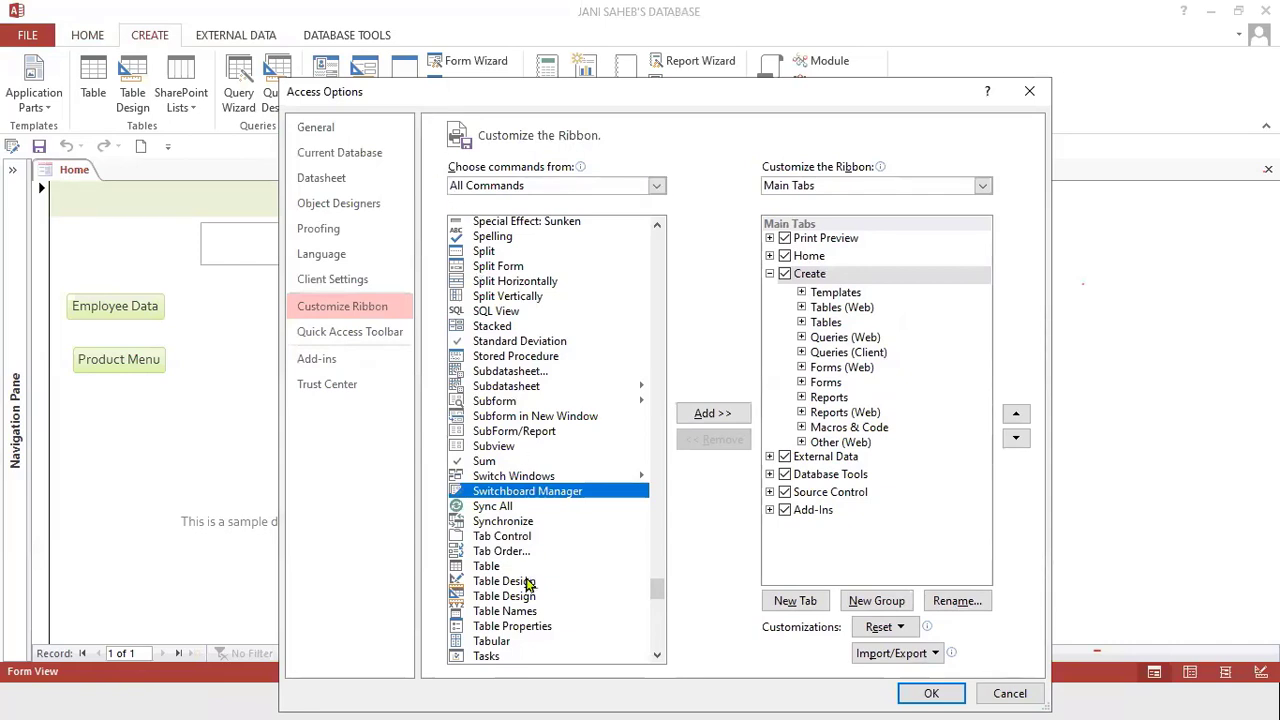
{"action": "mouse_move", "coordinate": [487, 36]}
{"action": "left_mouse_down"}
{"action": "mouse_move", "coordinate": [410, 30]}
{"action": "mouse_move", "coordinate": [480, 49]}
{"action": "mouse_move", "coordinate": [447, 38]}
{"action": "left_mouse_up"}
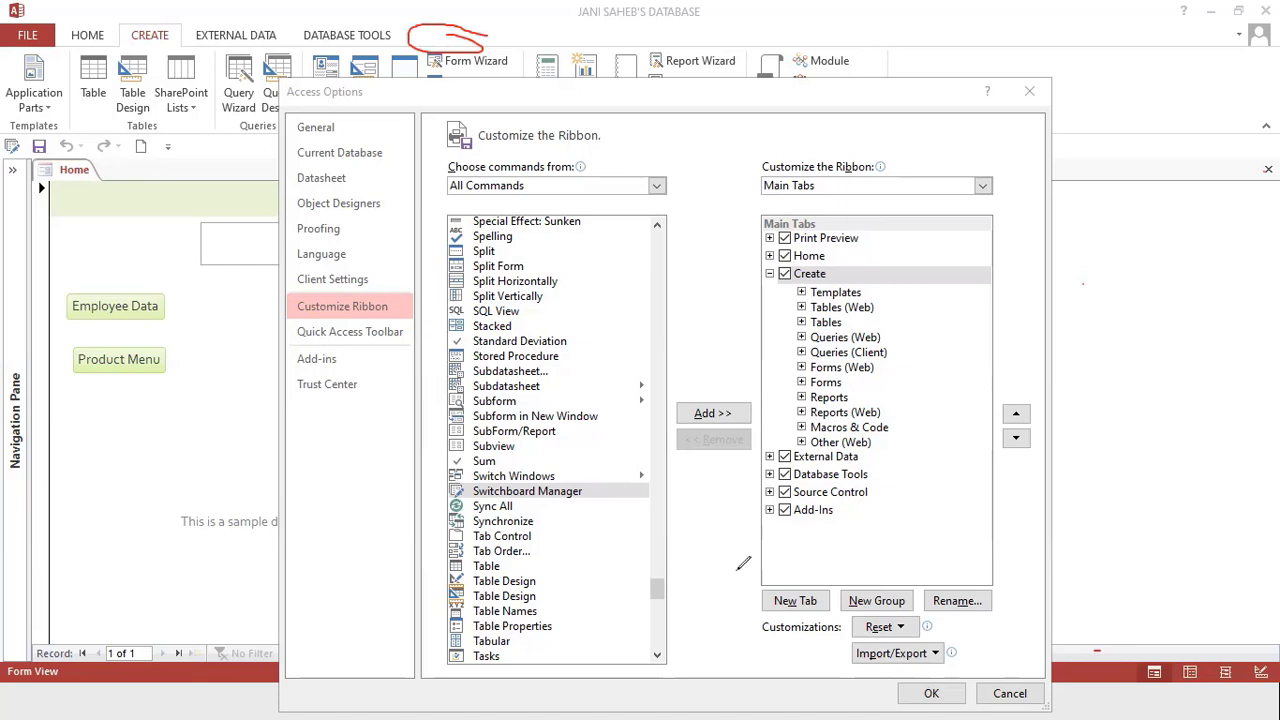
{"action": "left_click", "coordinate": [446, 32]}
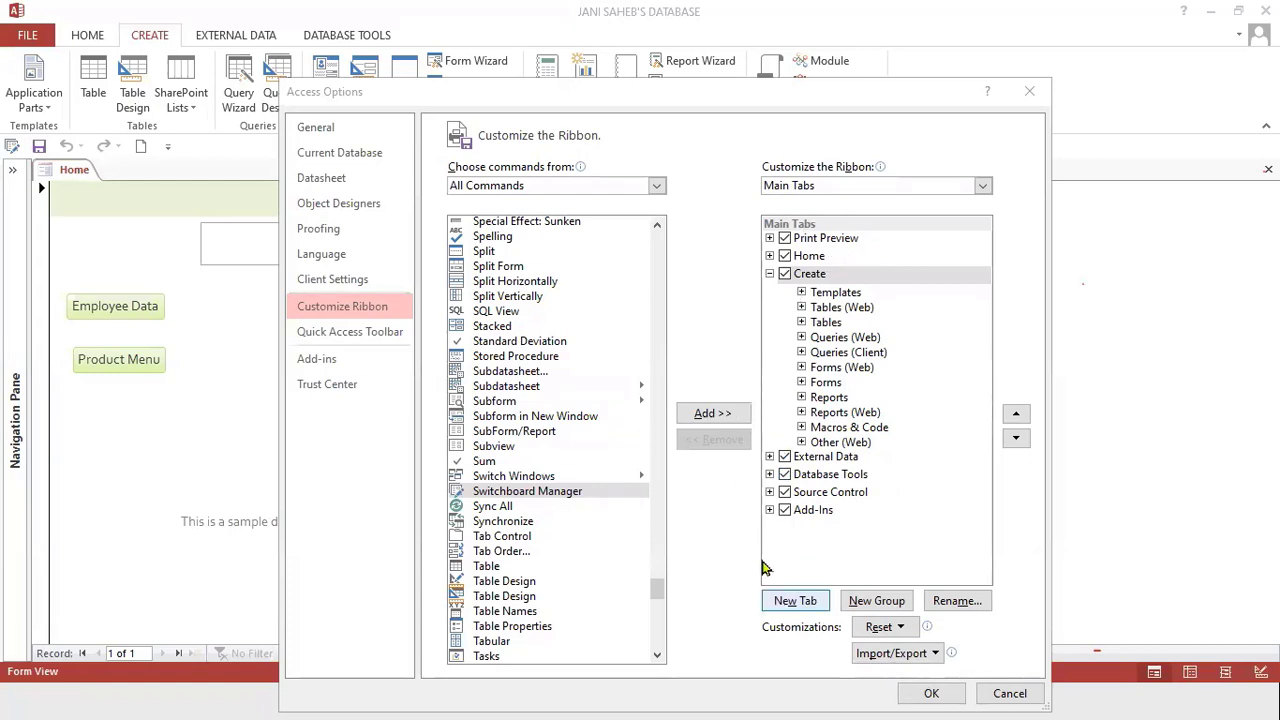
Collapse the Create tab entry, select Add-Ins, and create a new custom tab below it.
{"action": "left_click", "coordinate": [769, 274]}
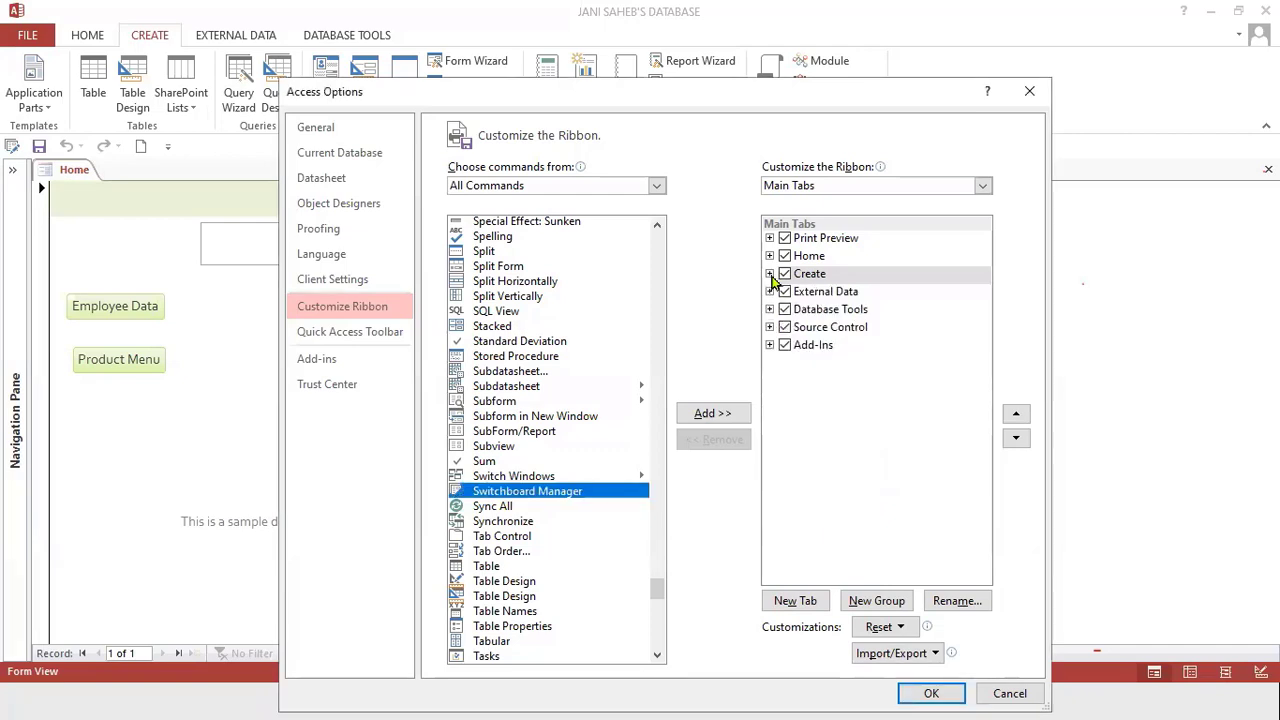
{"action": "left_click", "coordinate": [812, 350]}
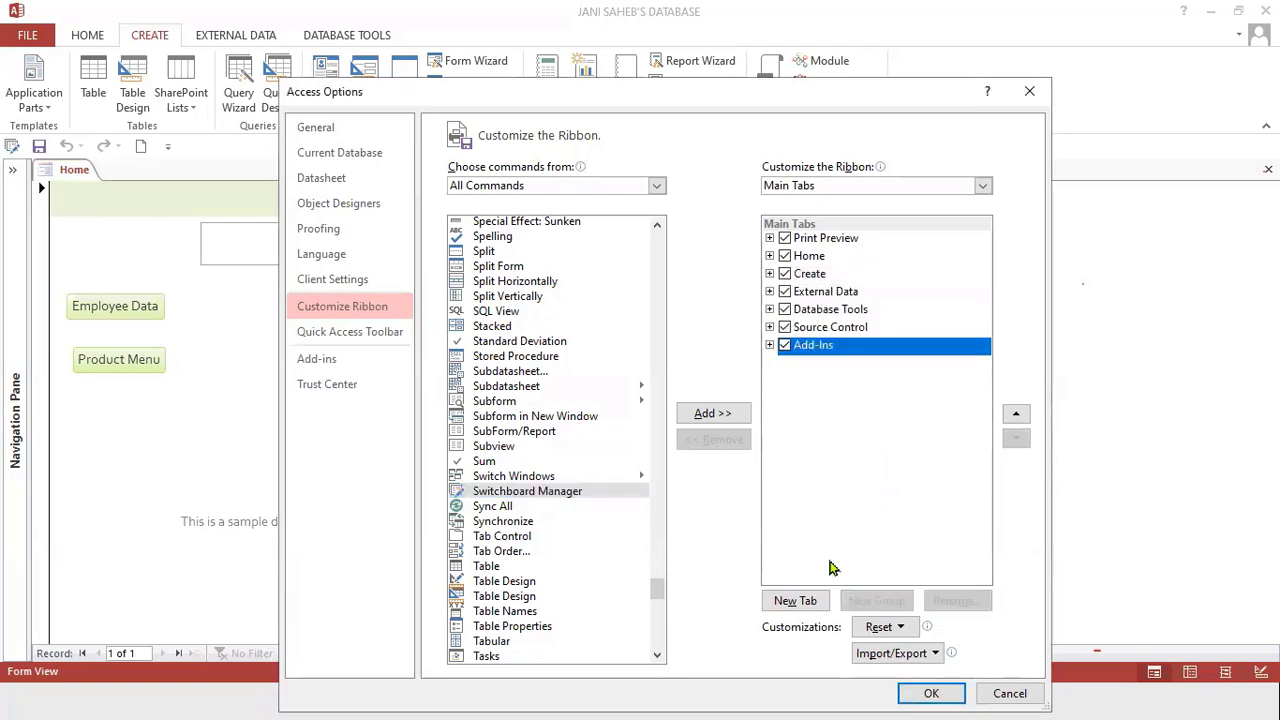
{"action": "left_click", "coordinate": [818, 598]}
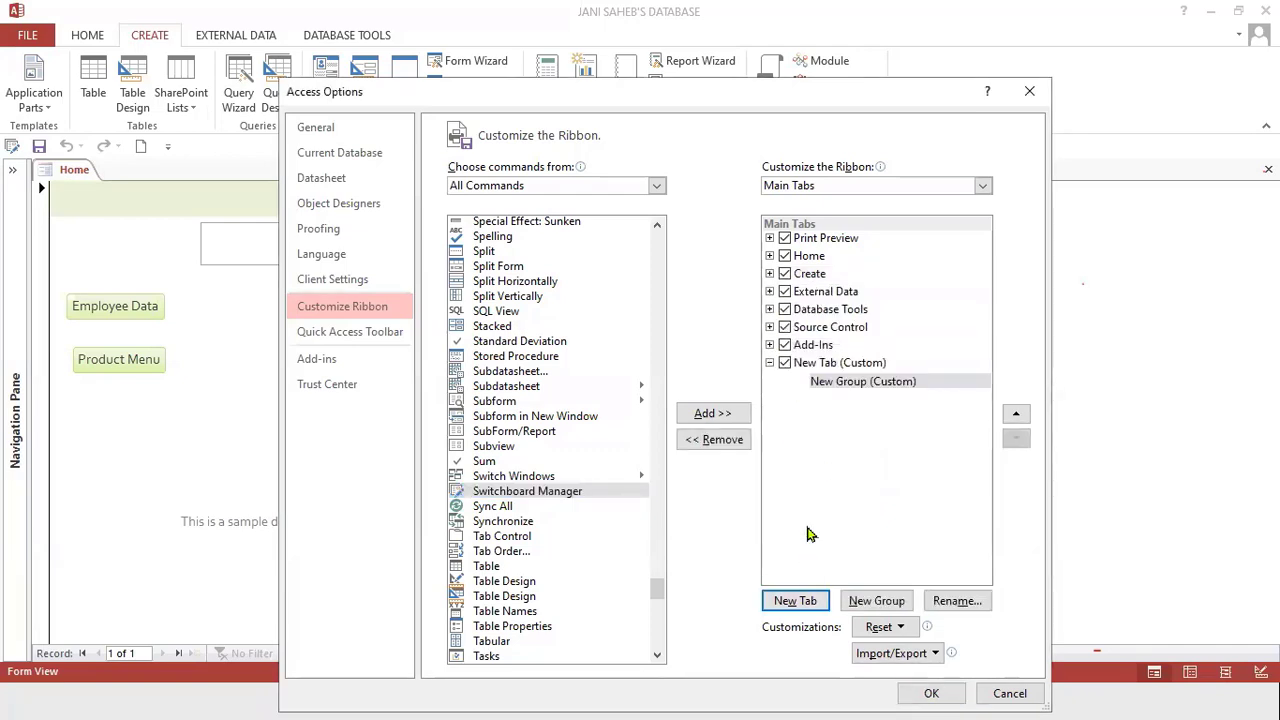
Rename the new custom tab to Switchboad.
{"action": "left_click", "coordinate": [818, 366]}
{"action": "right_click", "coordinate": [818, 366]}
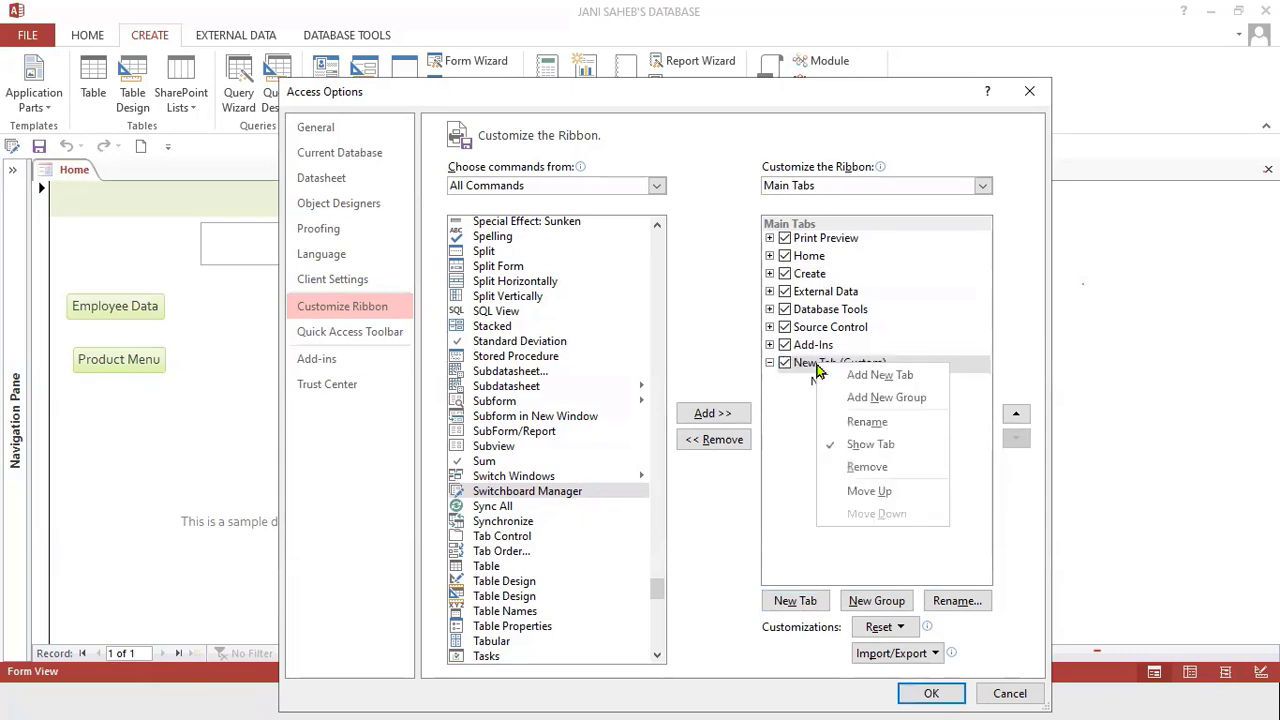
{"action": "left_click", "coordinate": [866, 422]}
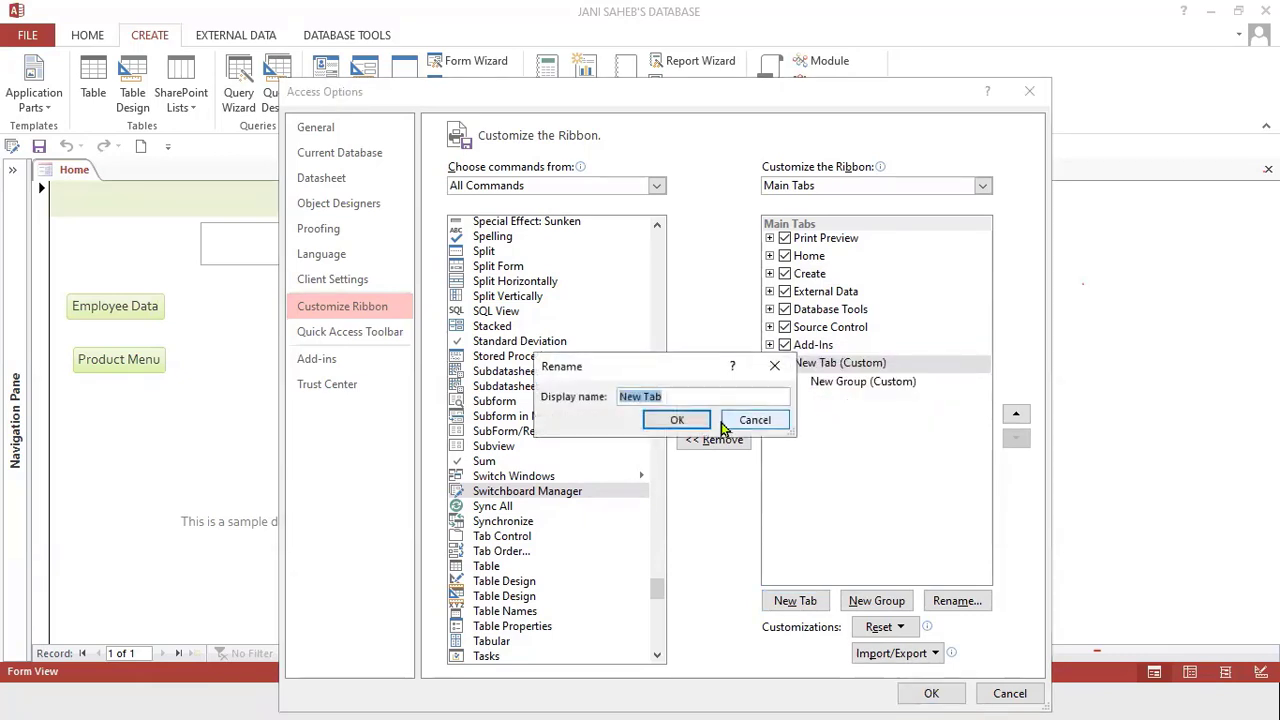
{"action": "key", "text": "Caps_Lock"}
{"action": "type", "text": "Switcboad"}
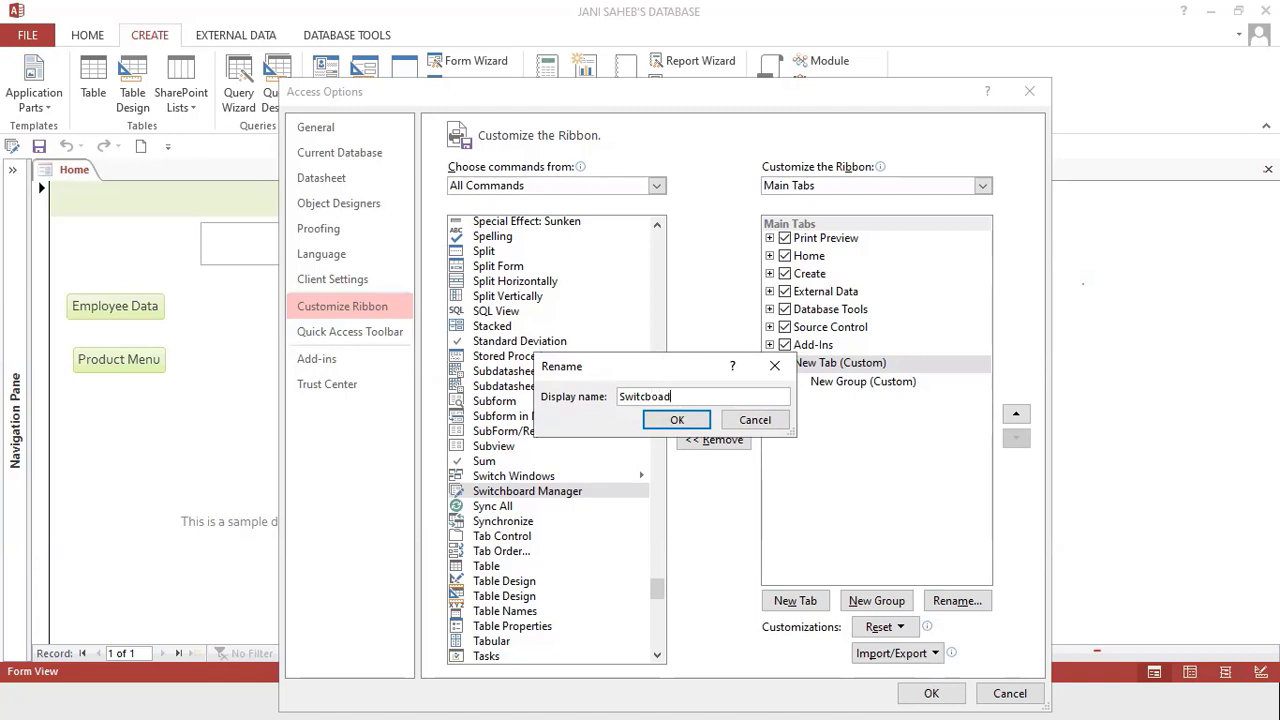
{"action": "left_click", "coordinate": [697, 421]}
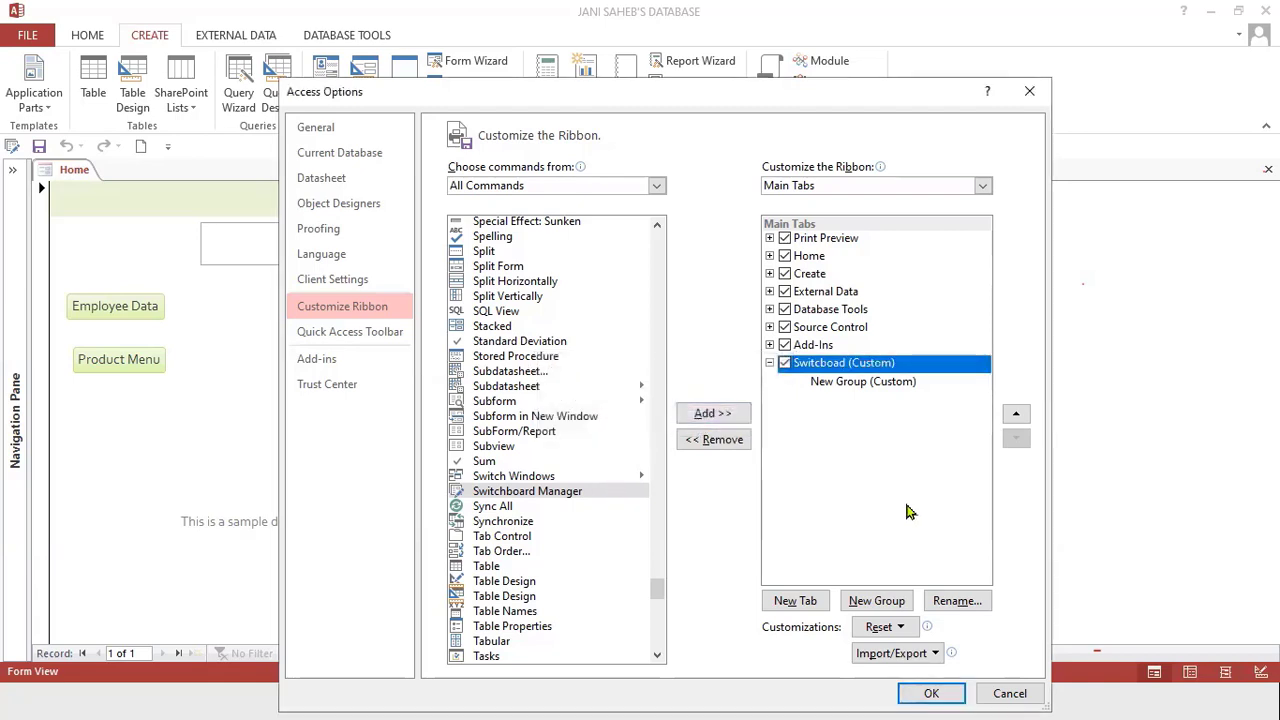
Add Switchboard Manager to the custom tab's new group and apply the ribbon changes.
{"action": "left_click", "coordinate": [845, 383]}
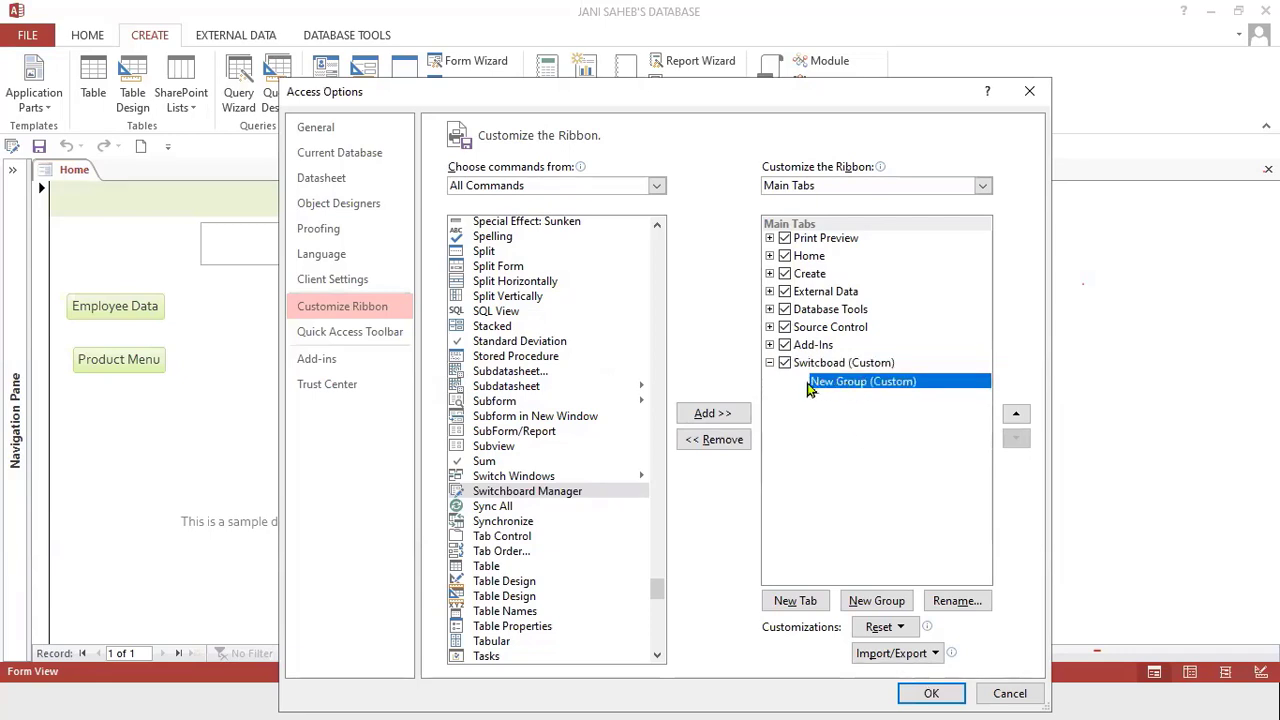
{"action": "left_click", "coordinate": [698, 418]}
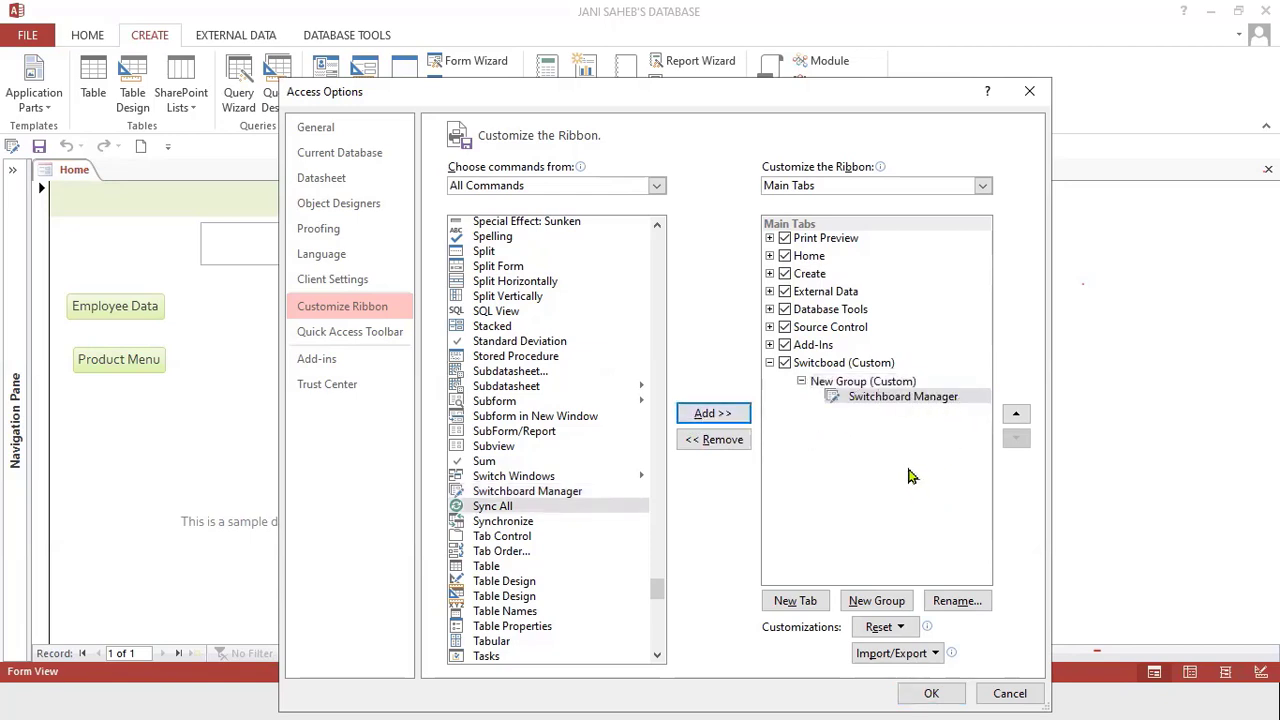
{"action": "left_click", "coordinate": [921, 692]}
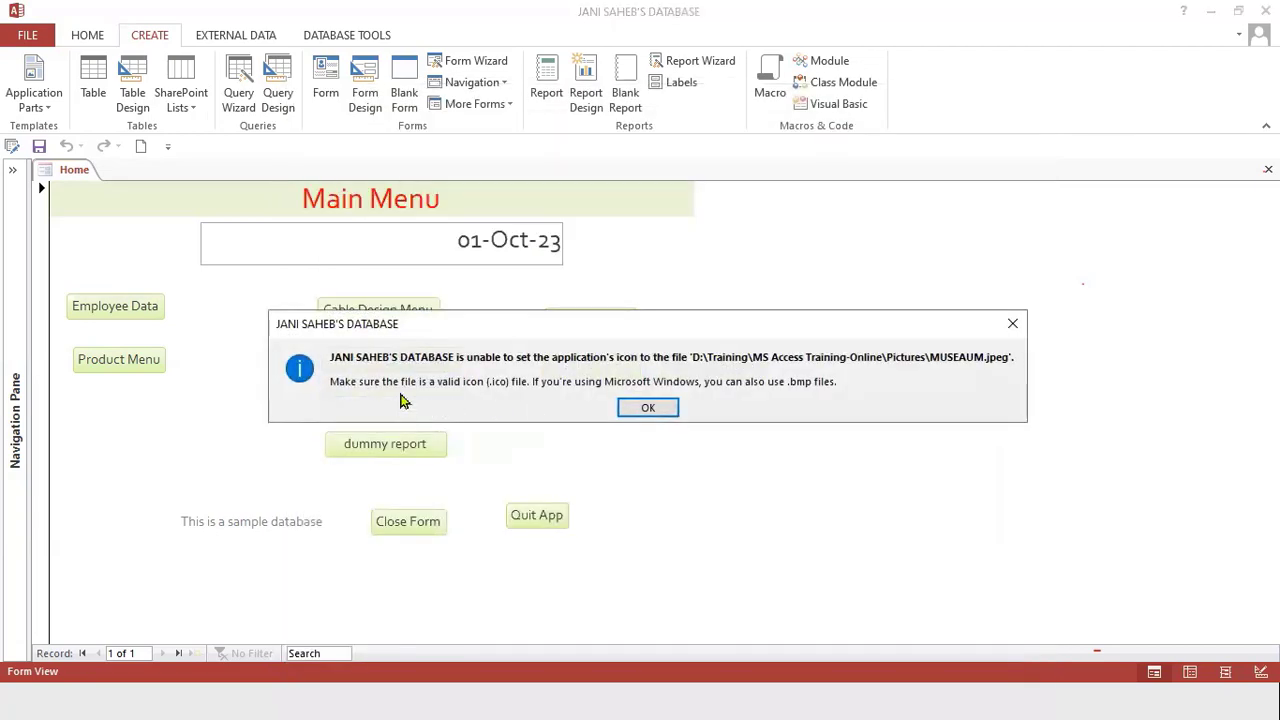
Dismiss the option messages, launch Switchboard Manager from the Switchboad tab and agree to create a new switchboard.
{"action": "left_click", "coordinate": [646, 408]}
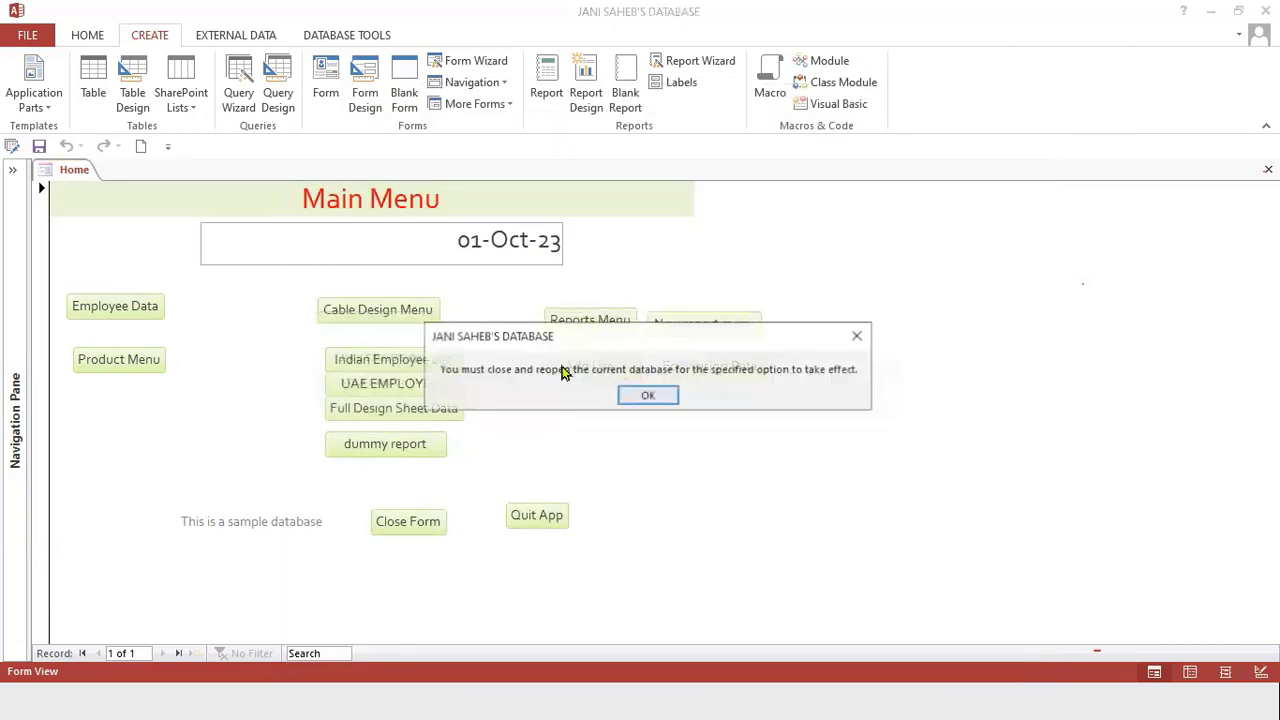
{"action": "left_click", "coordinate": [646, 398]}
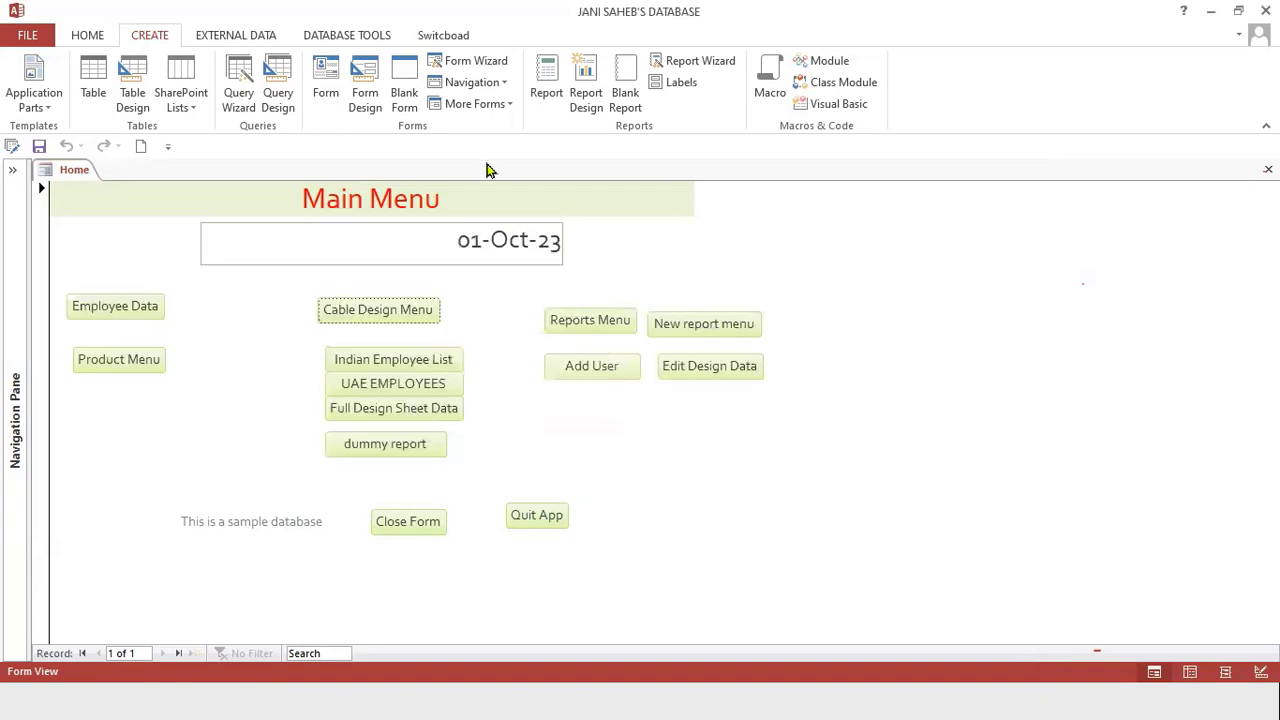
{"action": "left_click", "coordinate": [440, 35]}
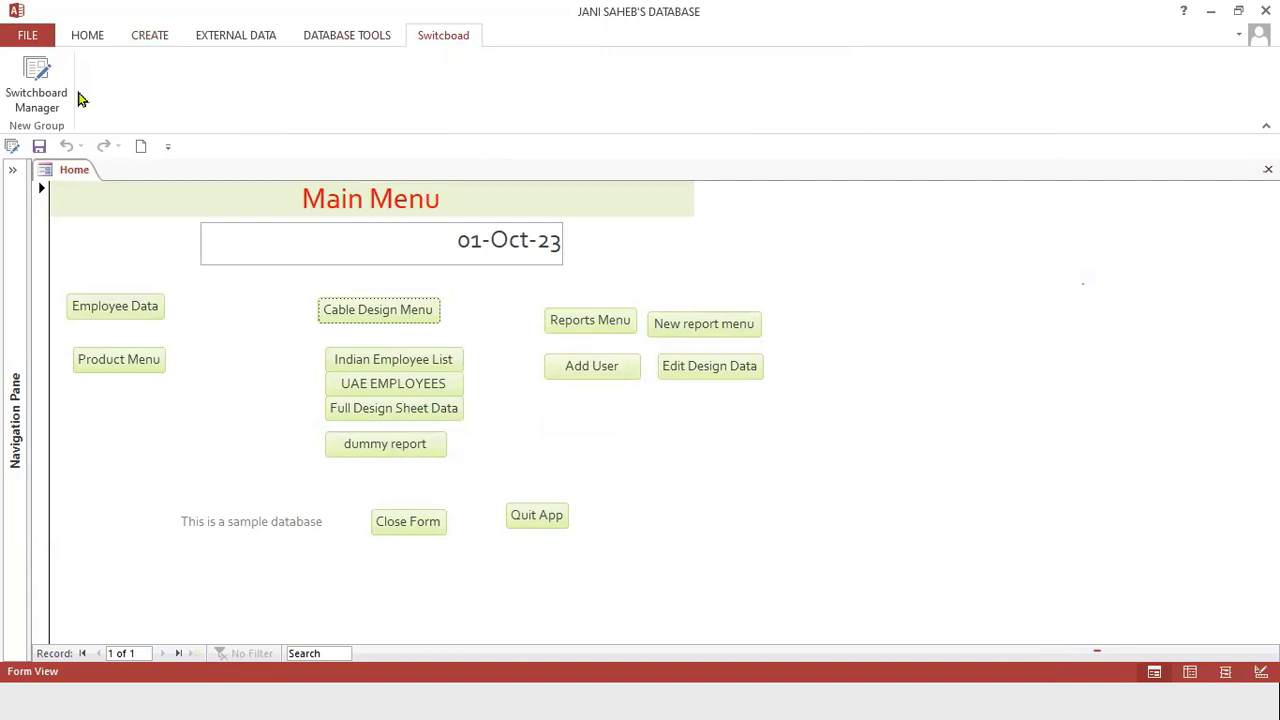
{"action": "left_click", "coordinate": [37, 100]}
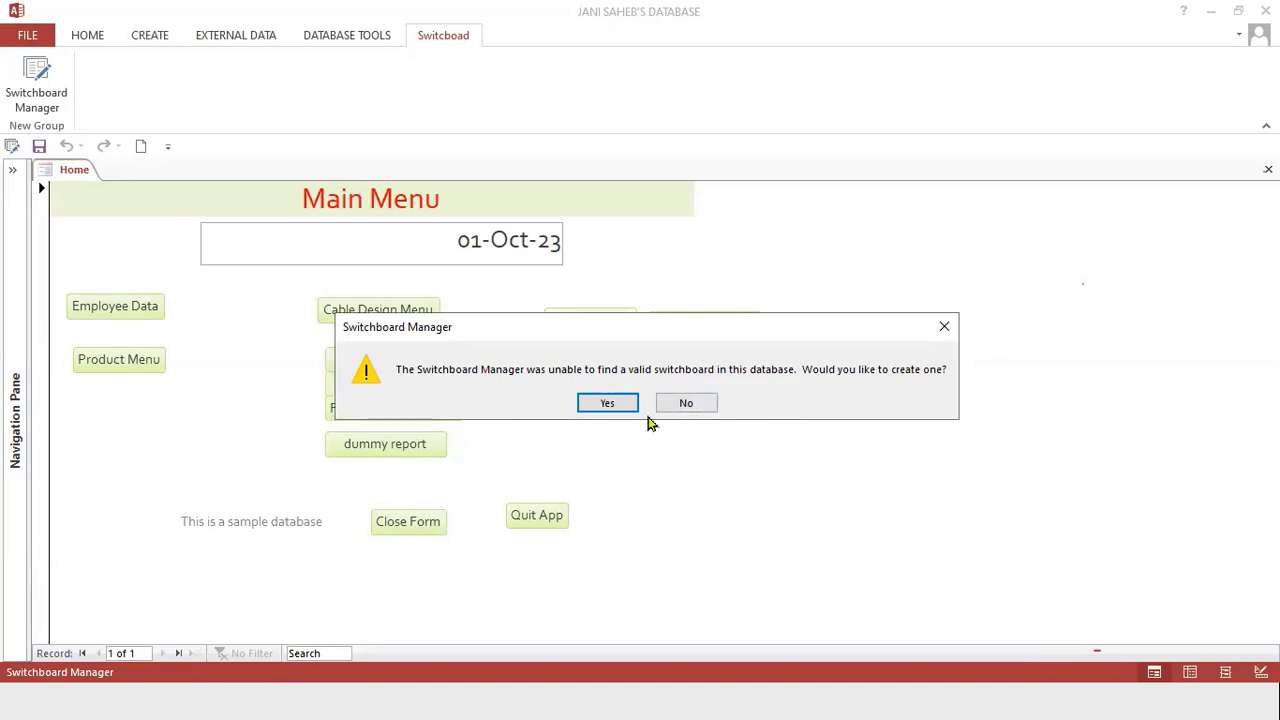
{"action": "left_click", "coordinate": [609, 403]}
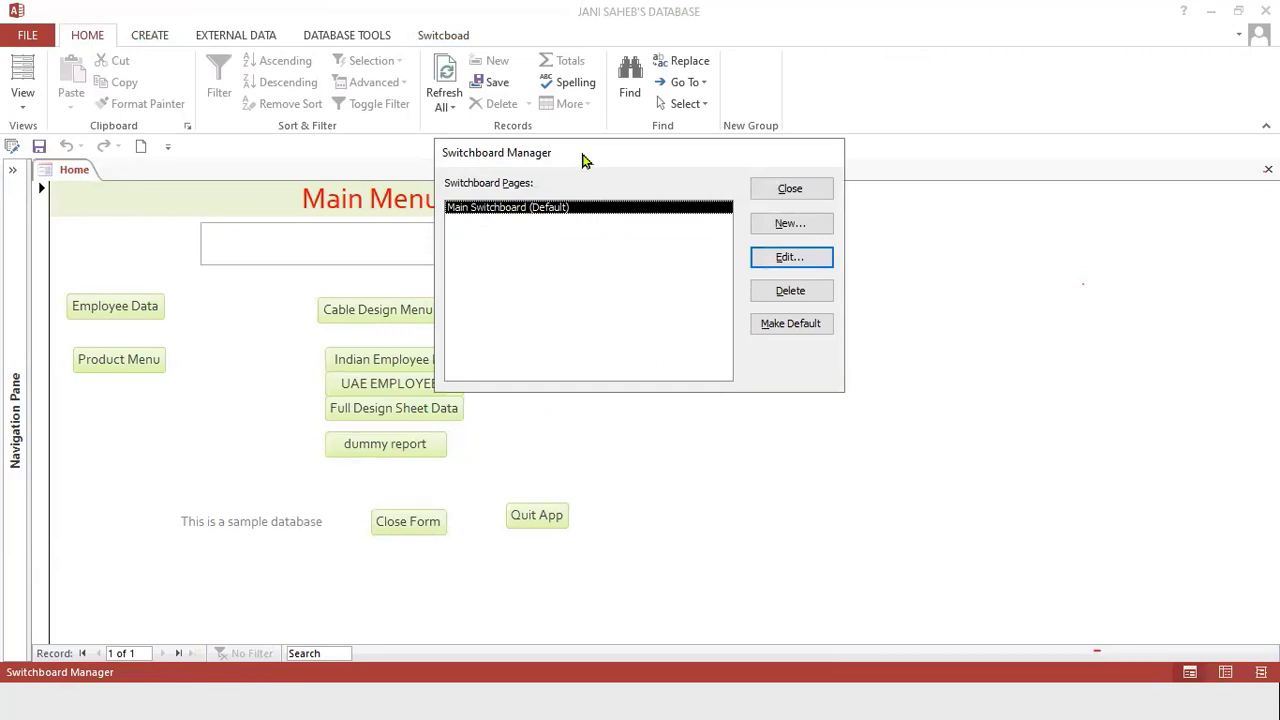
{"action": "left_click_drag", "start_coordinate": [590, 160], "coordinate": [651, 160]}
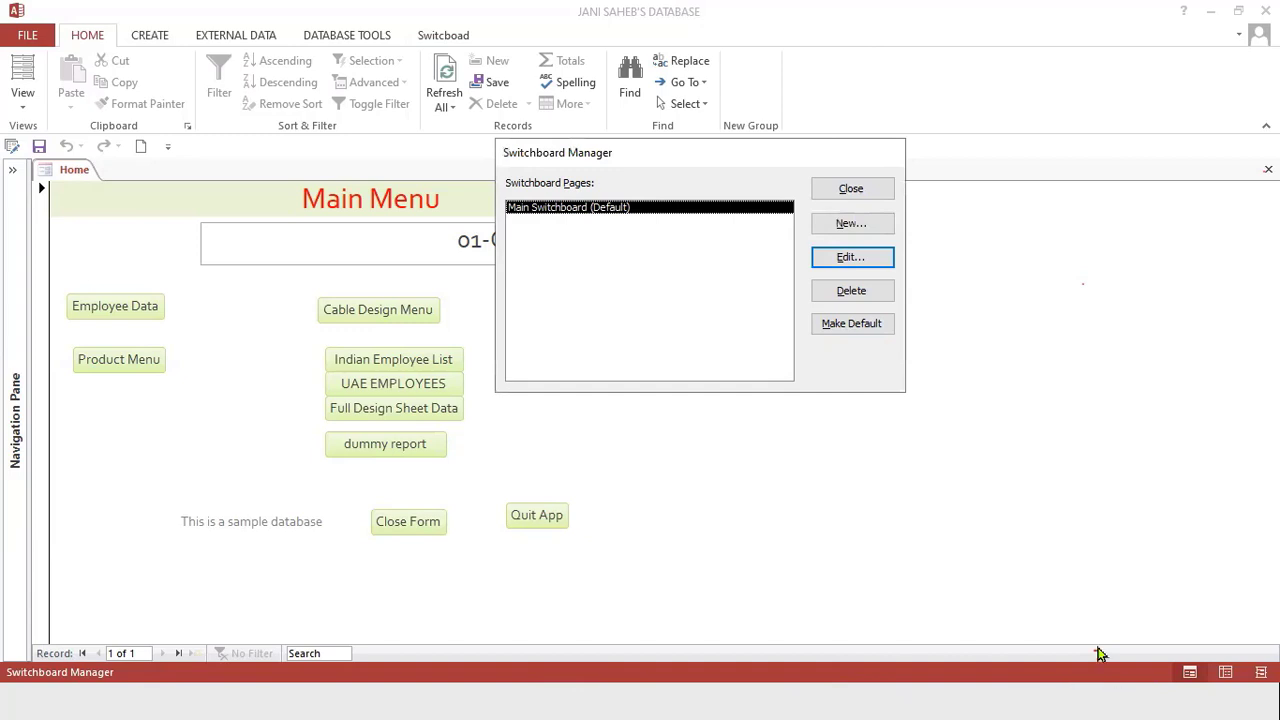
{"action": "key", "text": "Escape"}
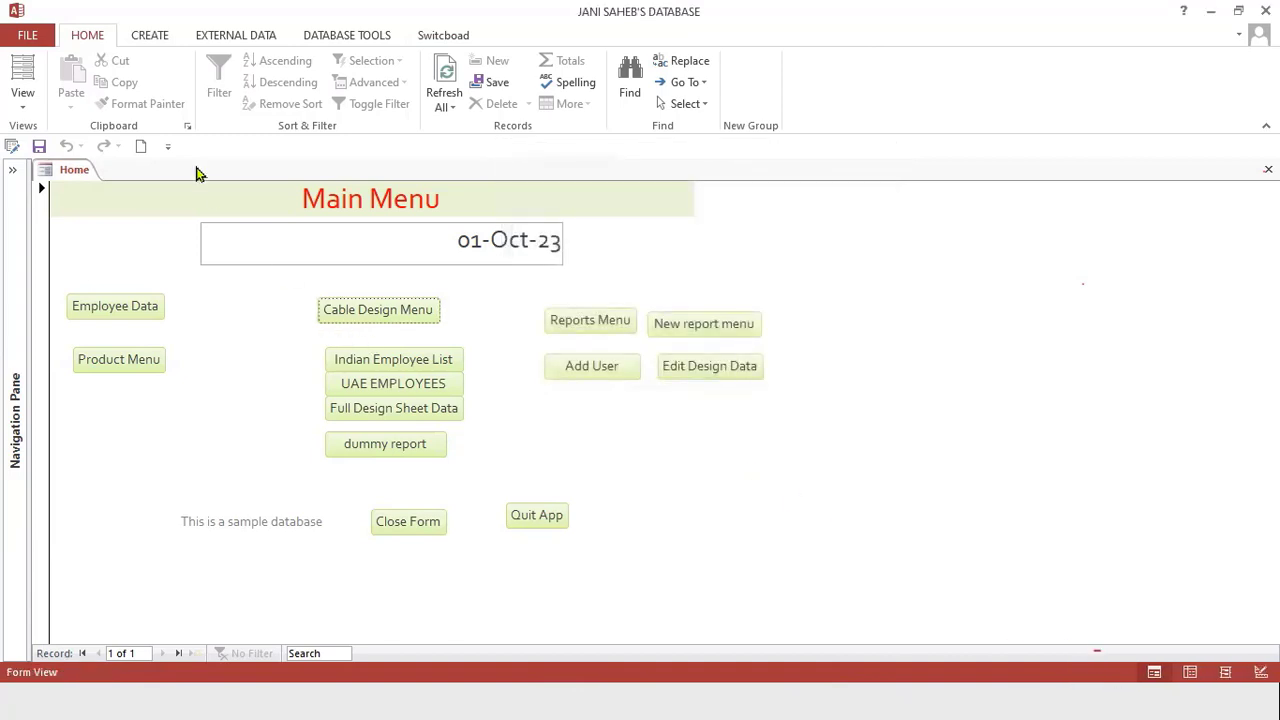
{"action": "left_click", "coordinate": [440, 38]}
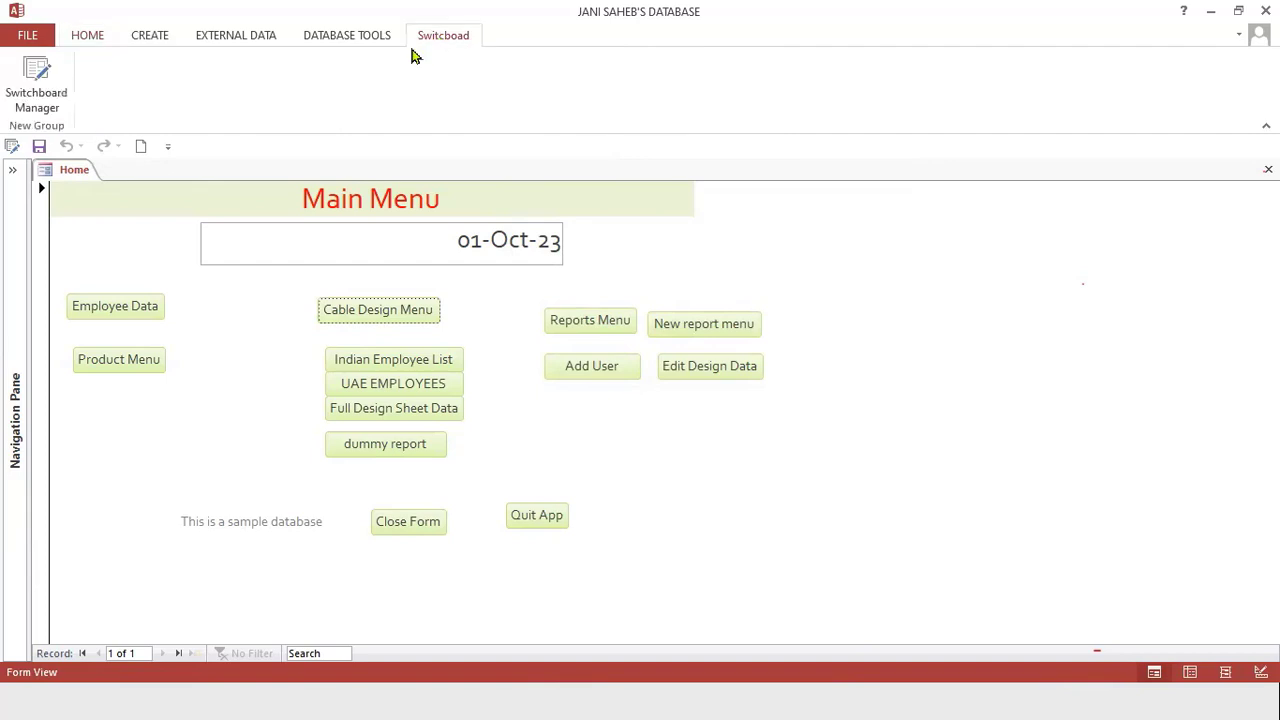
{"action": "left_click", "coordinate": [50, 83]}
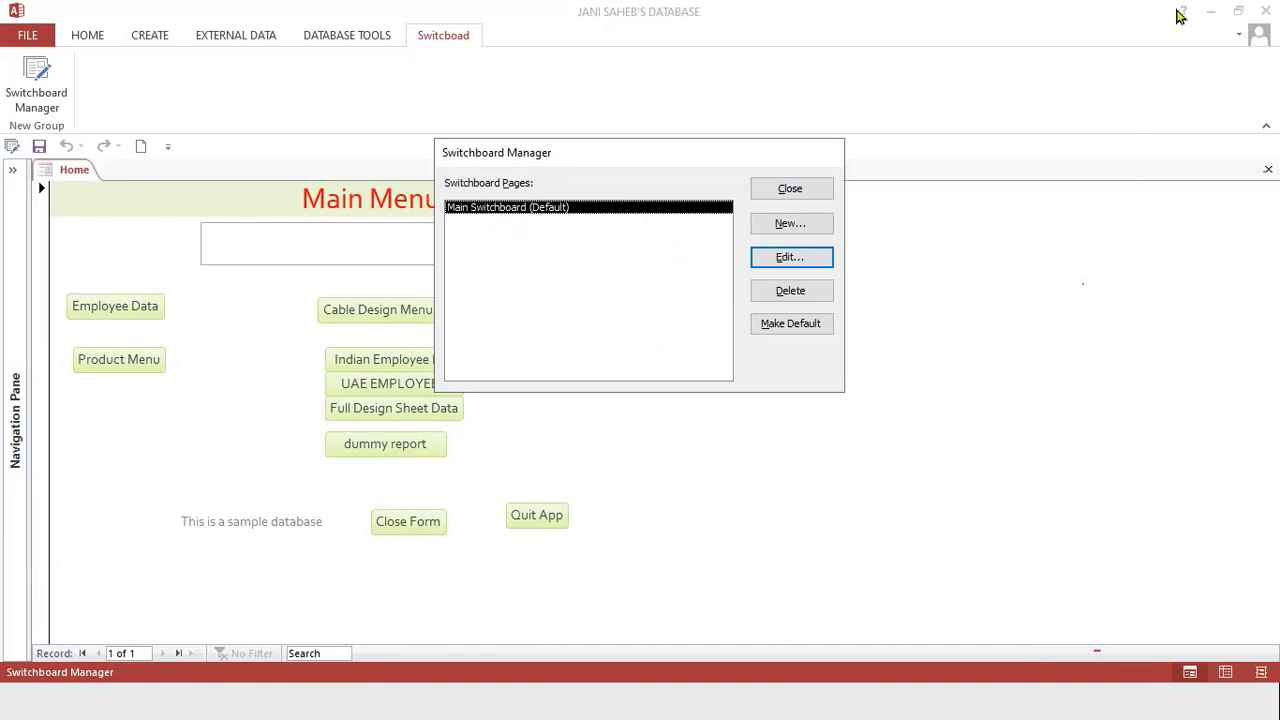
Switch to the PowerPoint slide show to review the planned menu items, then return to Access.
{"action": "left_click", "coordinate": [1205, 17]}
{"action": "key", "text": "super+Tab"}
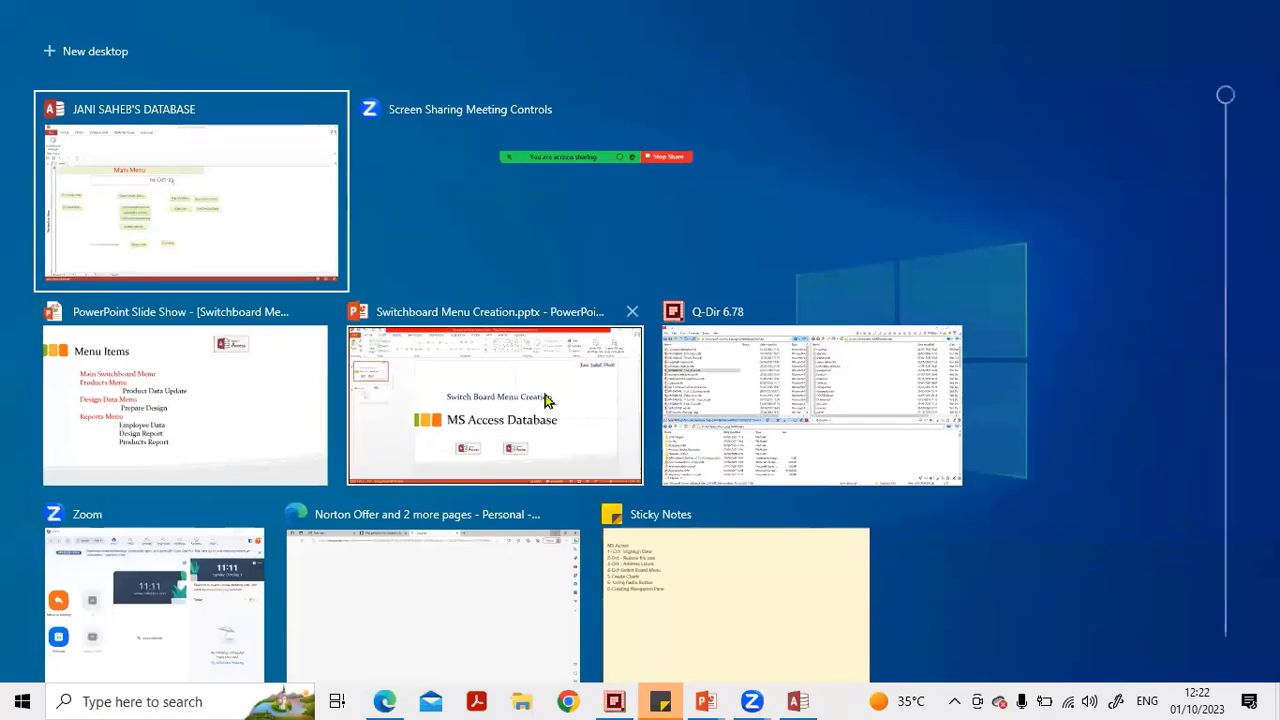
{"action": "left_click", "coordinate": [205, 425]}
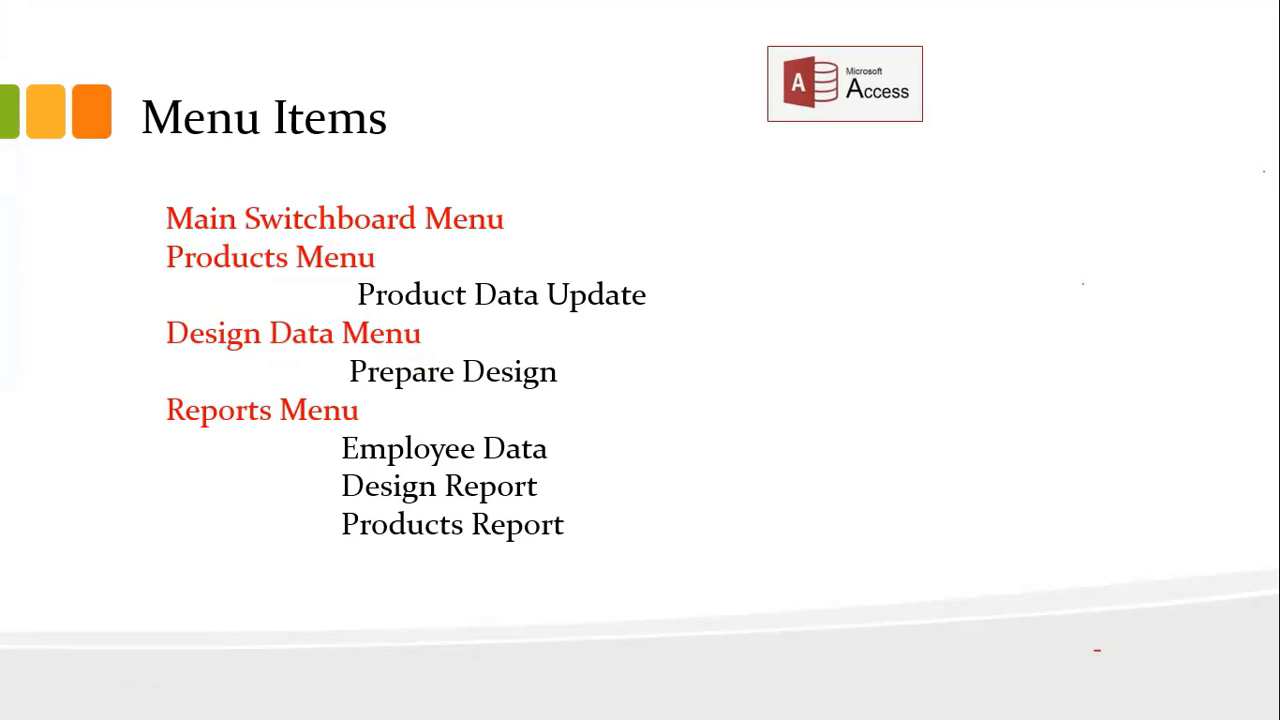
{"action": "key", "text": "alt+Tab"}
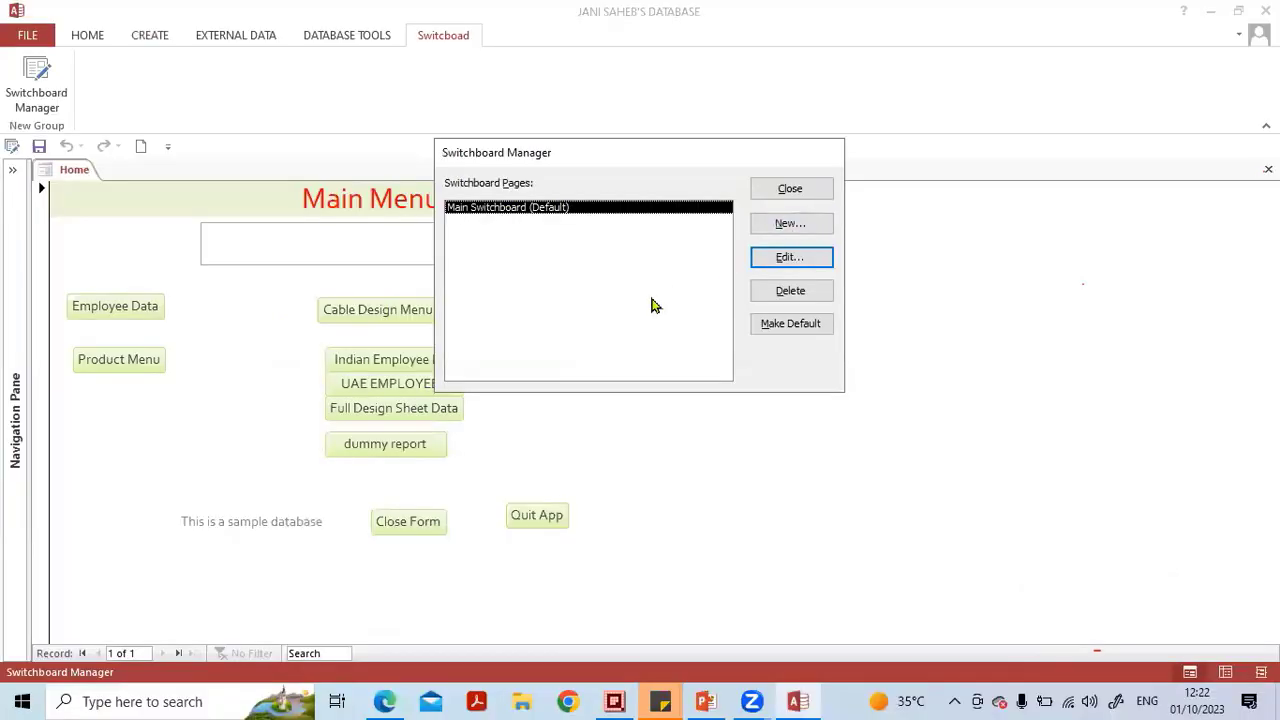
Create a new switchboard page named Product Data Menu.
{"action": "left_click", "coordinate": [795, 232]}
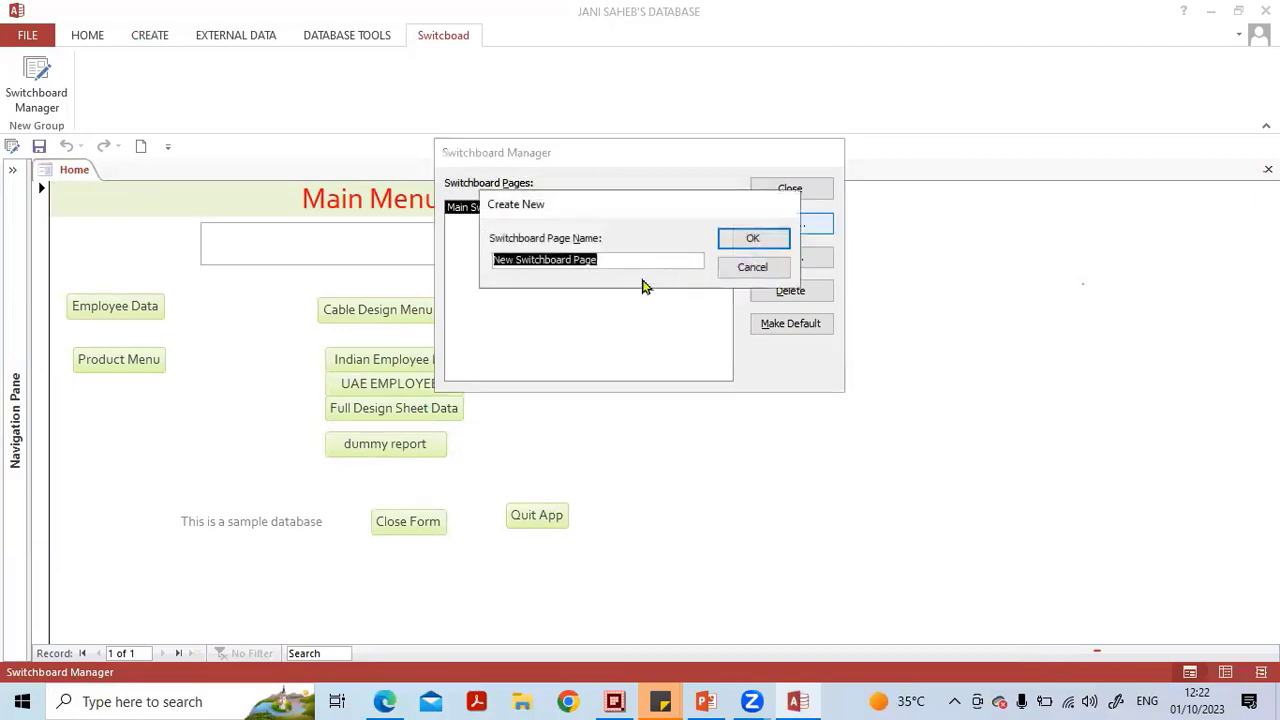
{"action": "key", "text": "Caps_Lock"}
{"action": "type", "text": "P"}
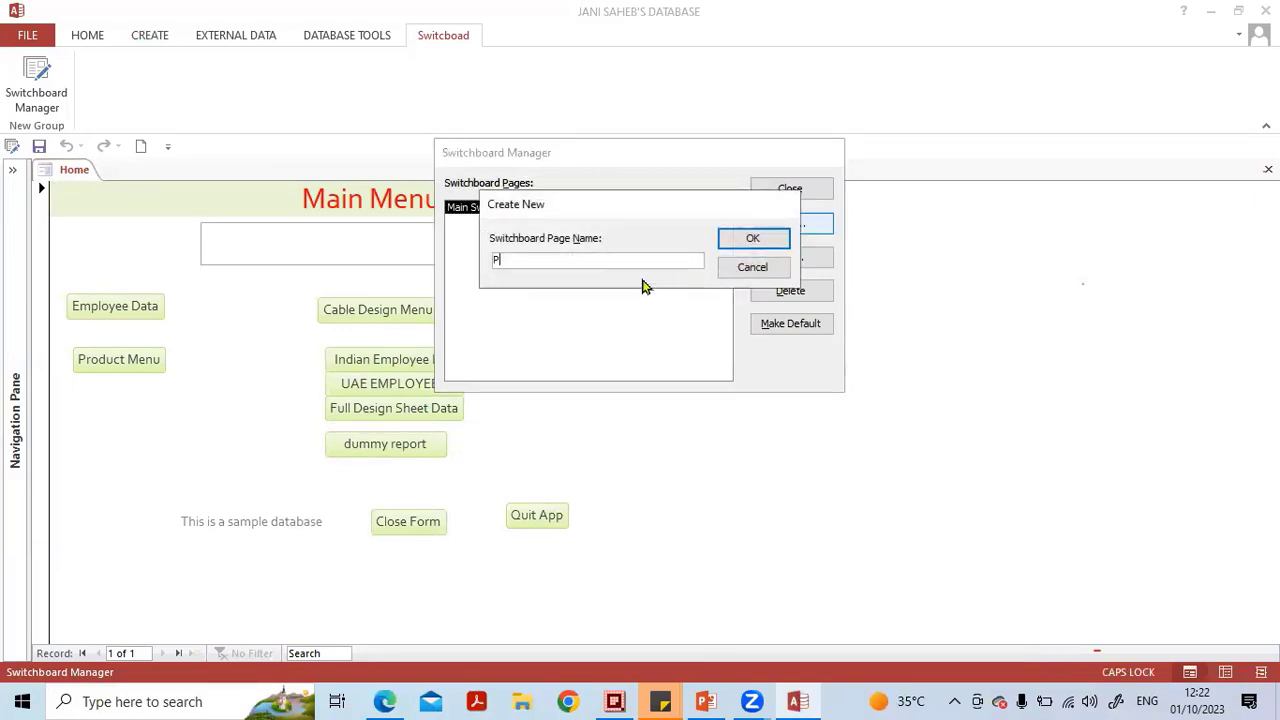
{"action": "key", "text": "Caps_Lock"}
{"action": "type", "text": "roduct Data Menu"}
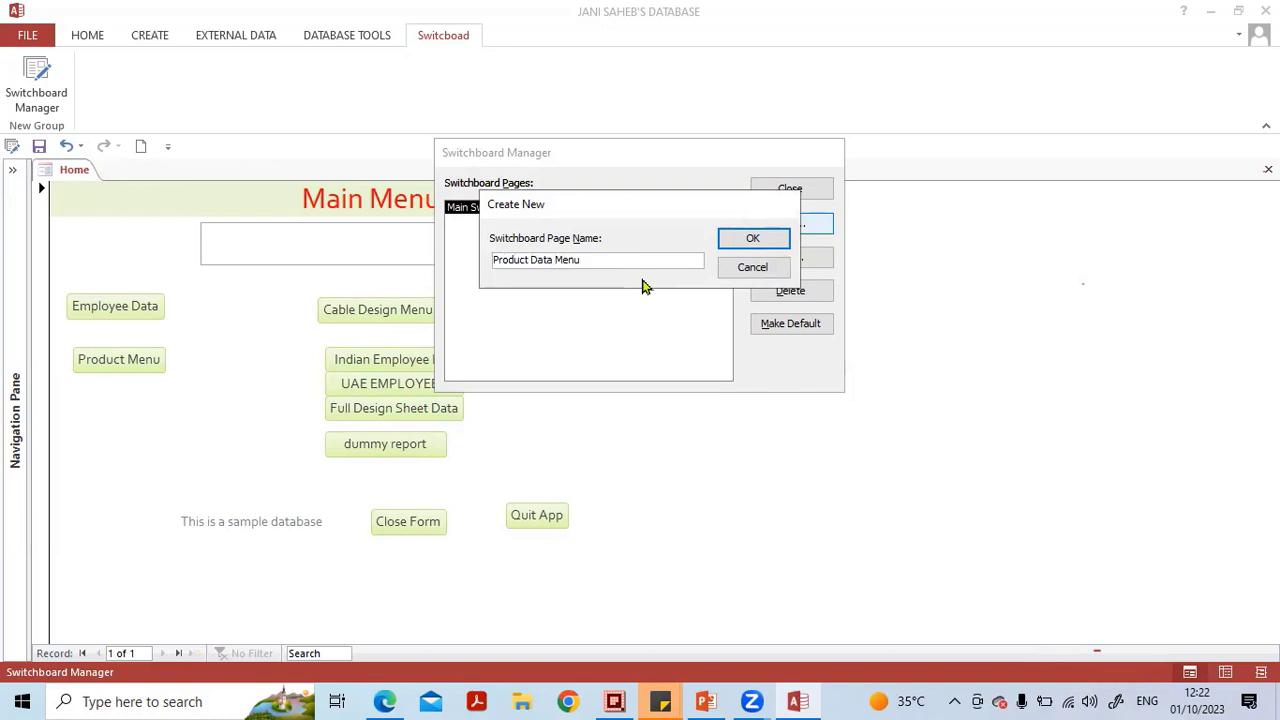
{"action": "left_click", "coordinate": [738, 243]}
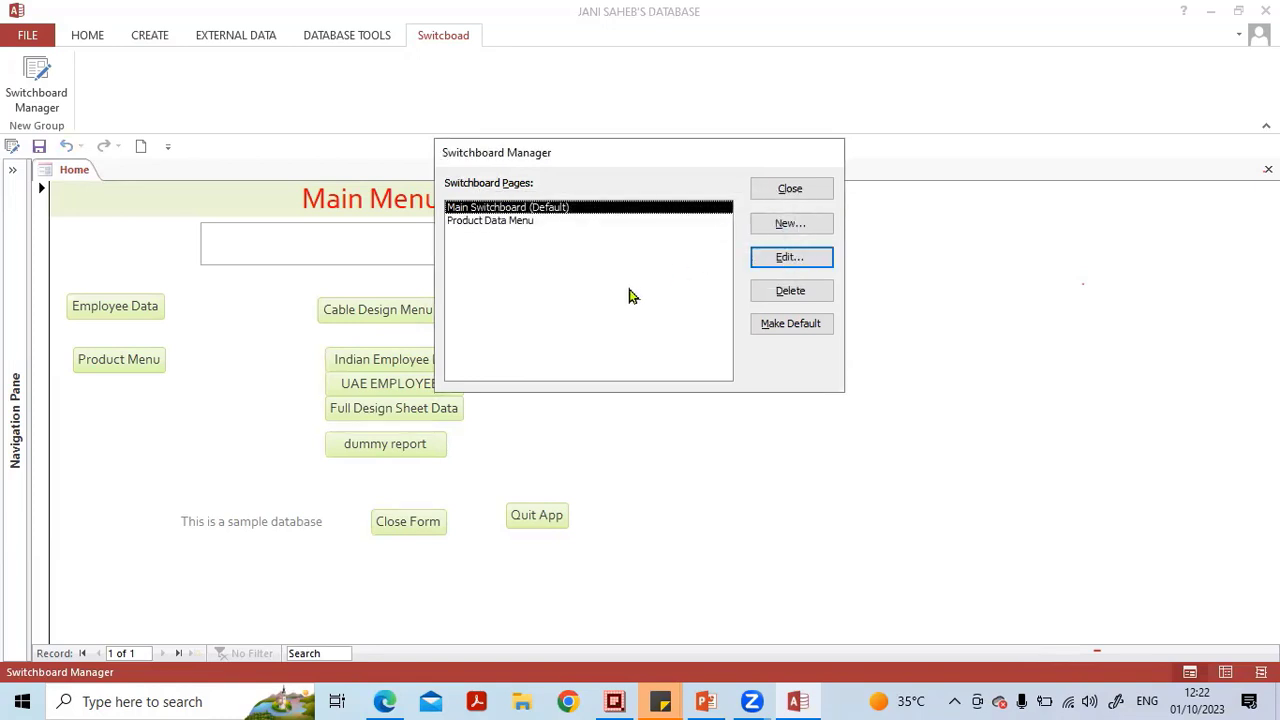
Create a new switchboard page named Design Data Menu.
{"action": "left_click", "coordinate": [785, 226]}
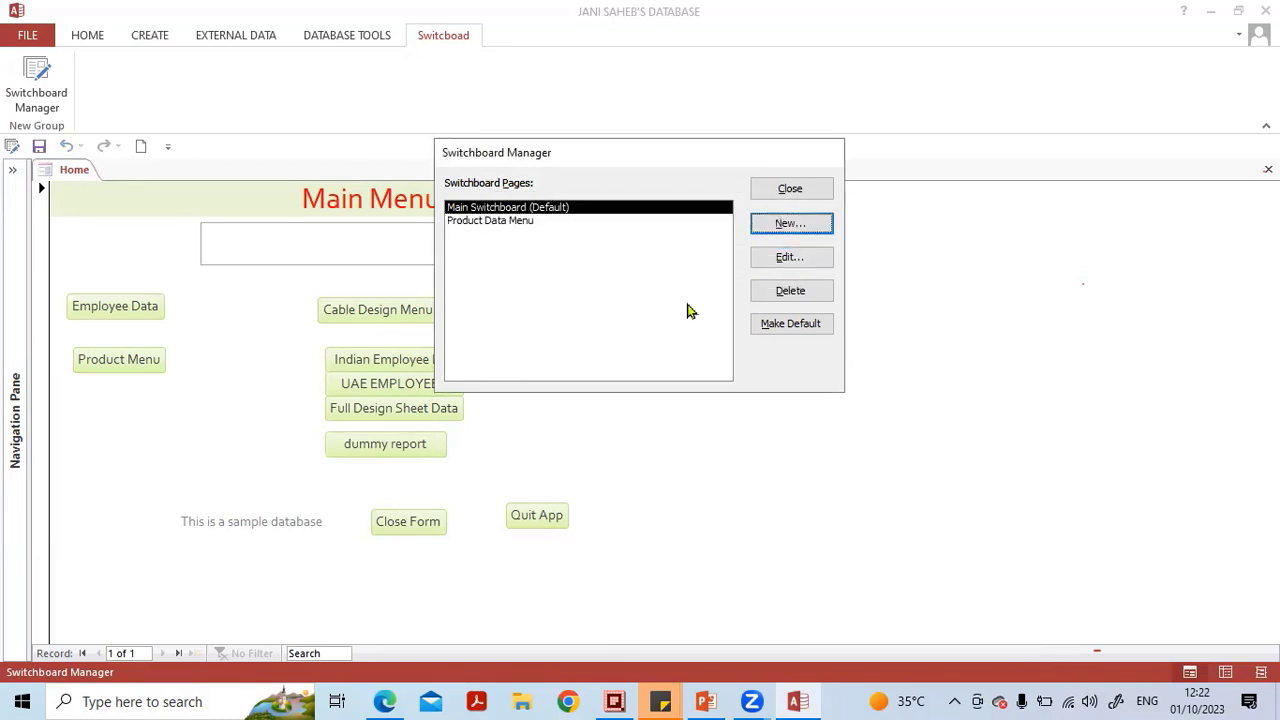
{"action": "key", "text": "Caps_Lock"}
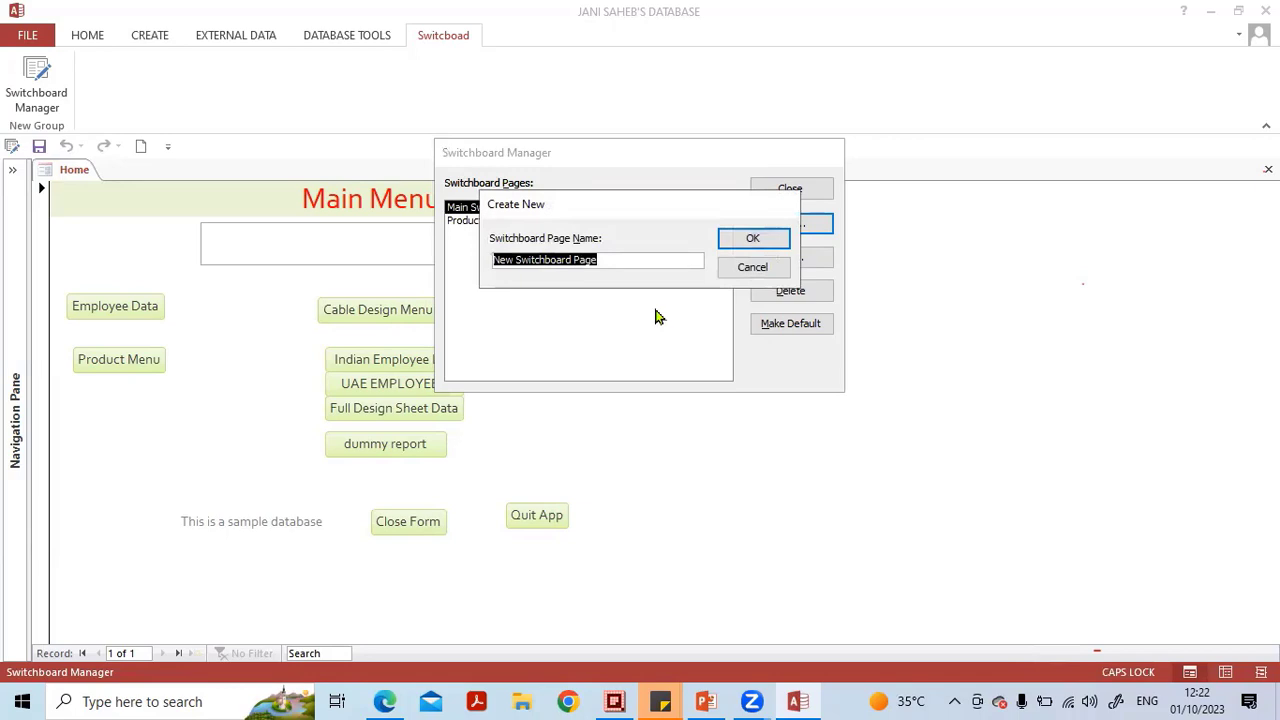
{"action": "type", "text": "De"}
{"action": "key", "text": "Caps_Lock"}
{"action": "type", "text": "sign"}
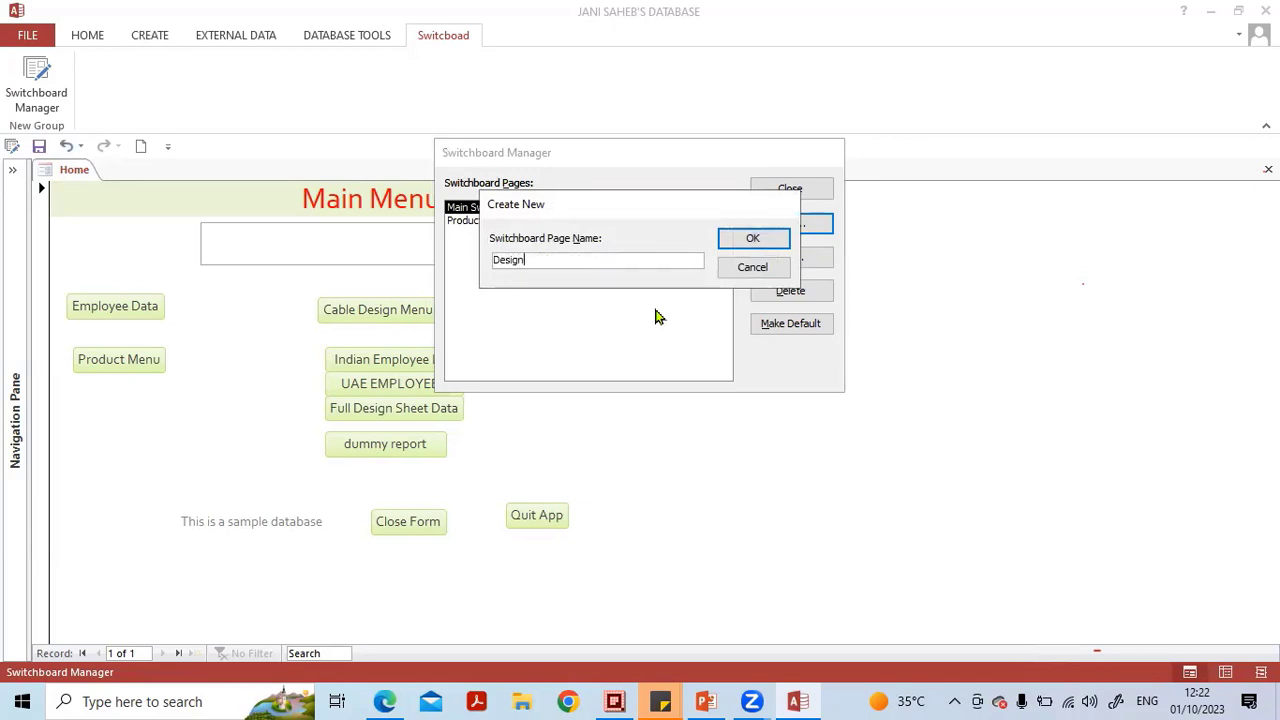
{"action": "key", "text": "Caps_Lock"}
{"action": "type", "text": "D"}
{"action": "key", "text": "Caps_Lock"}
{"action": "type", "text": "ata"}
{"action": "key", "text": "Caps_Lock"}
{"action": "type", "text": "M"}
{"action": "key", "text": "Caps_Lock"}
{"action": "type", "text": "enu"}
{"action": "left_click", "coordinate": [750, 241]}
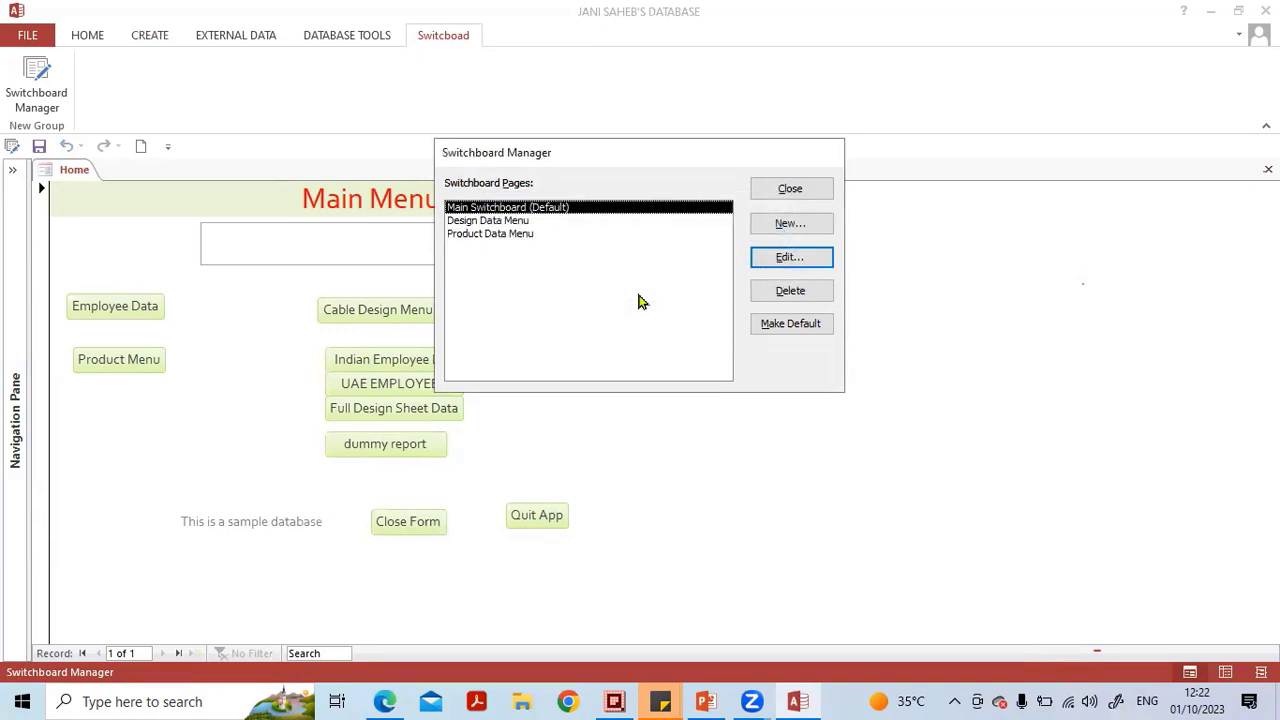
Create a new switchboard page named Preview Report Menu.
{"action": "left_click", "coordinate": [791, 224]}
{"action": "key", "text": "Caps_Lock"}
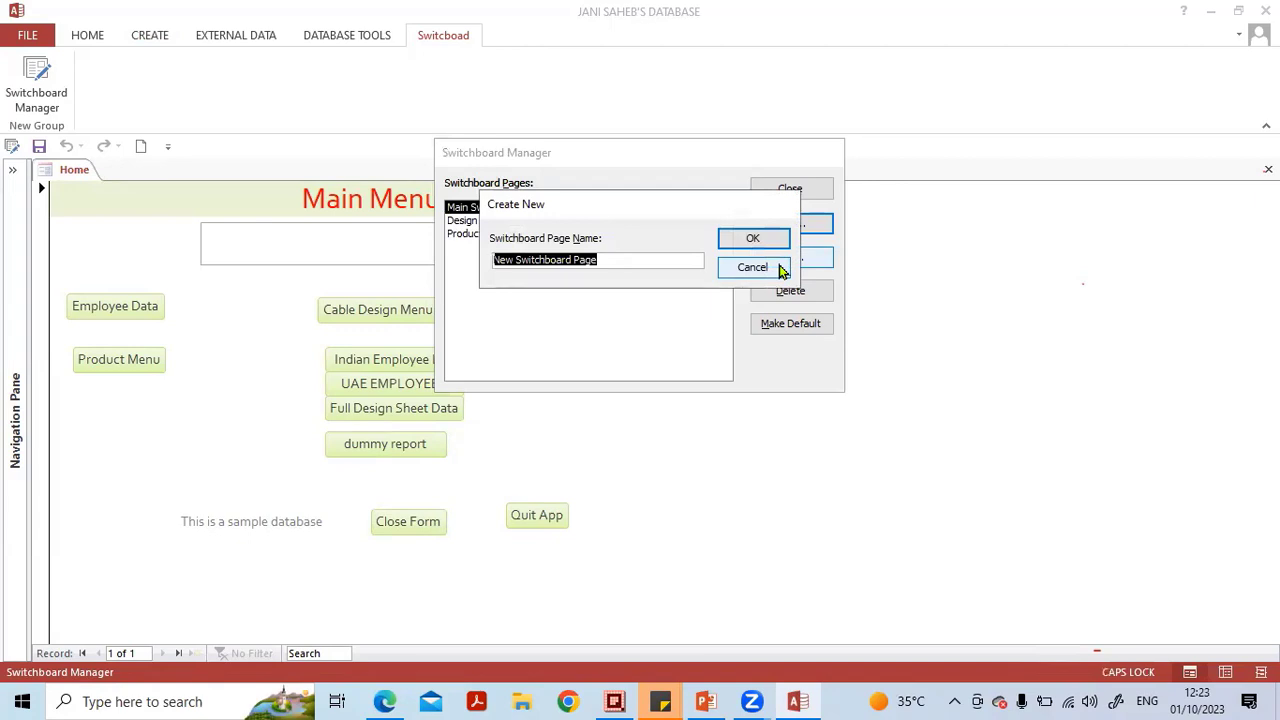
{"action": "type", "text": "PR"}
{"action": "key", "text": "BackSpace"}
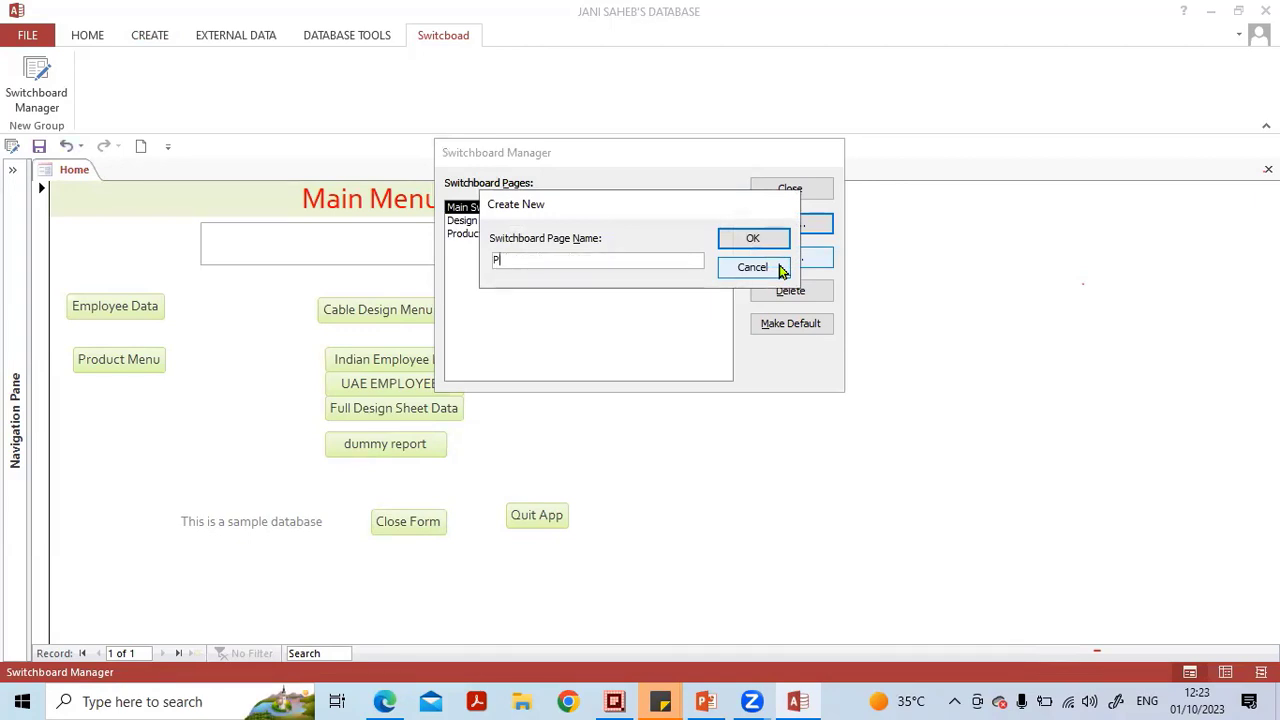
{"action": "type", "text": "review Rep"}
{"action": "key", "text": "BackSpace"}
{"action": "type", "text": "Menu"}
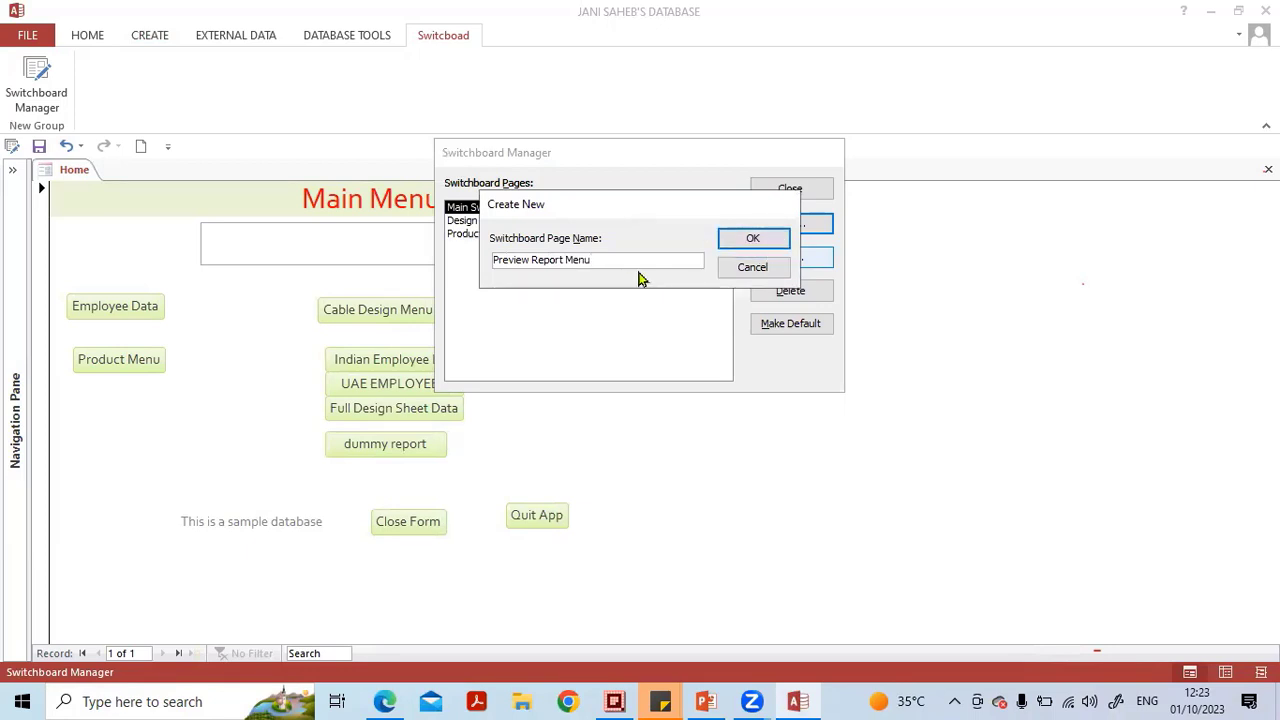
{"action": "left_click", "coordinate": [750, 243]}
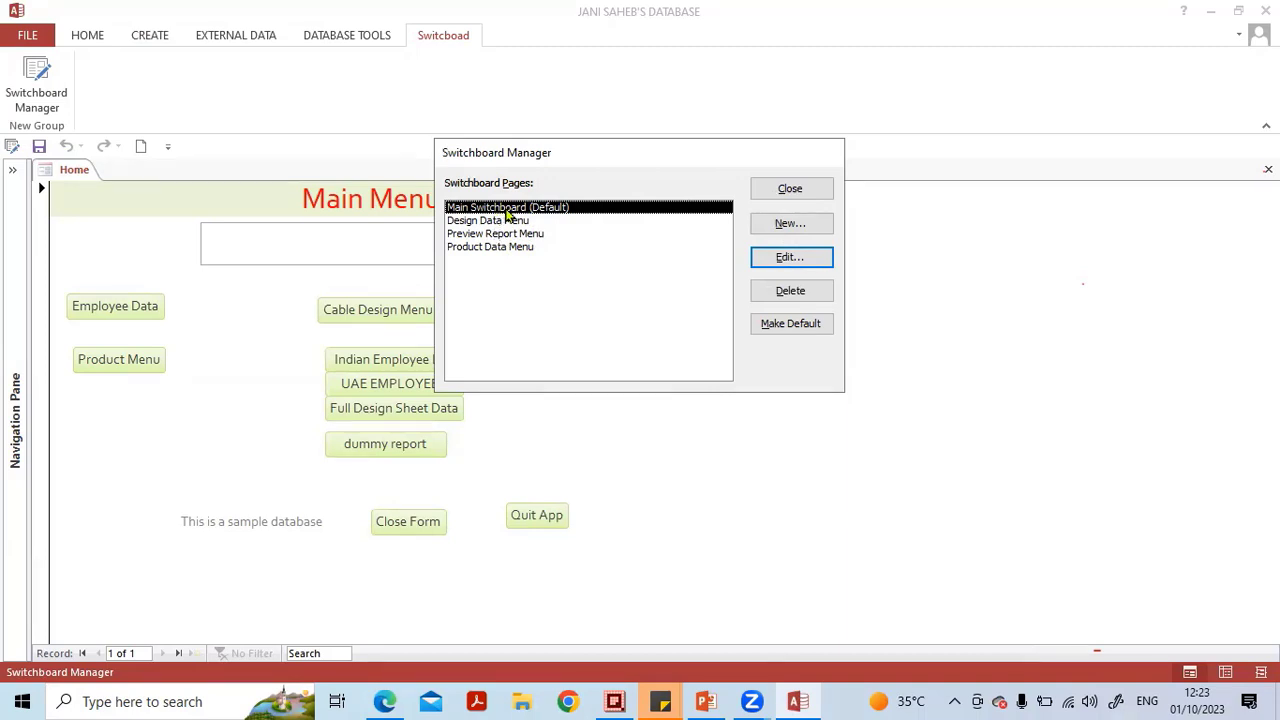
Edit the Main Switchboard page and start adding a new item, reviewing the available command options.
{"action": "double_click", "coordinate": [507, 209]}
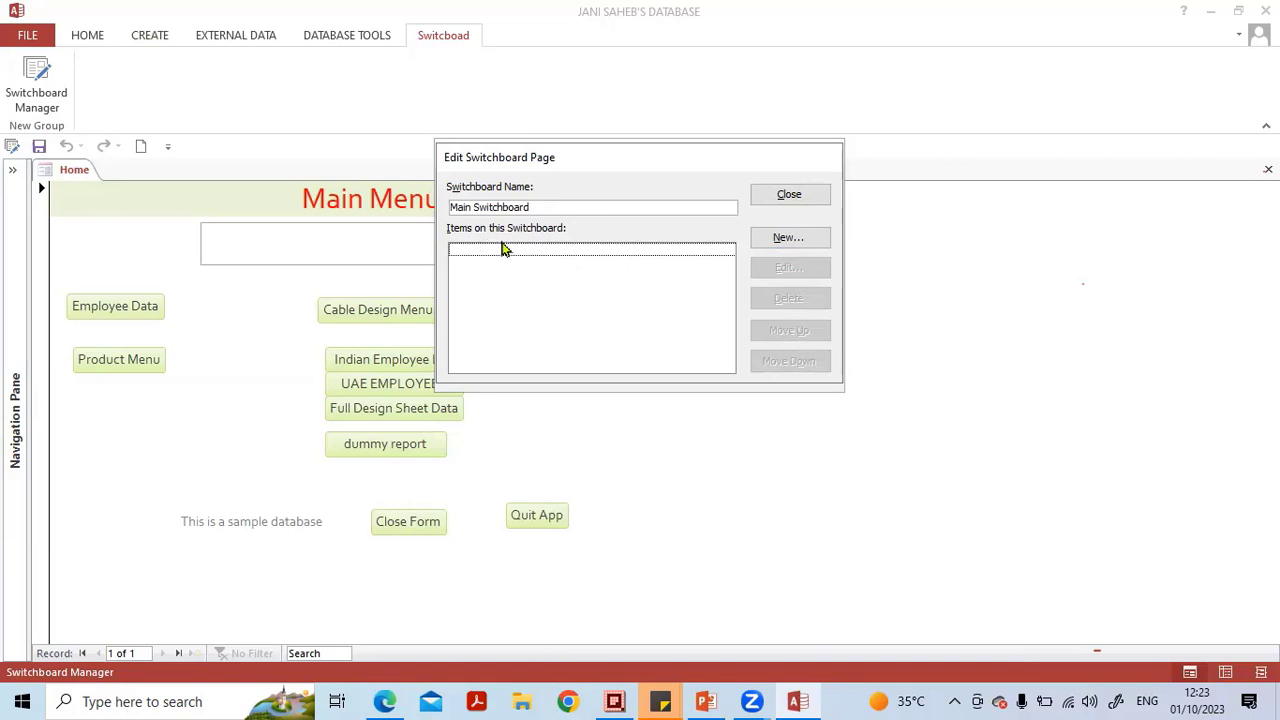
{"action": "left_click_drag", "start_coordinate": [569, 163], "coordinate": [483, 163]}
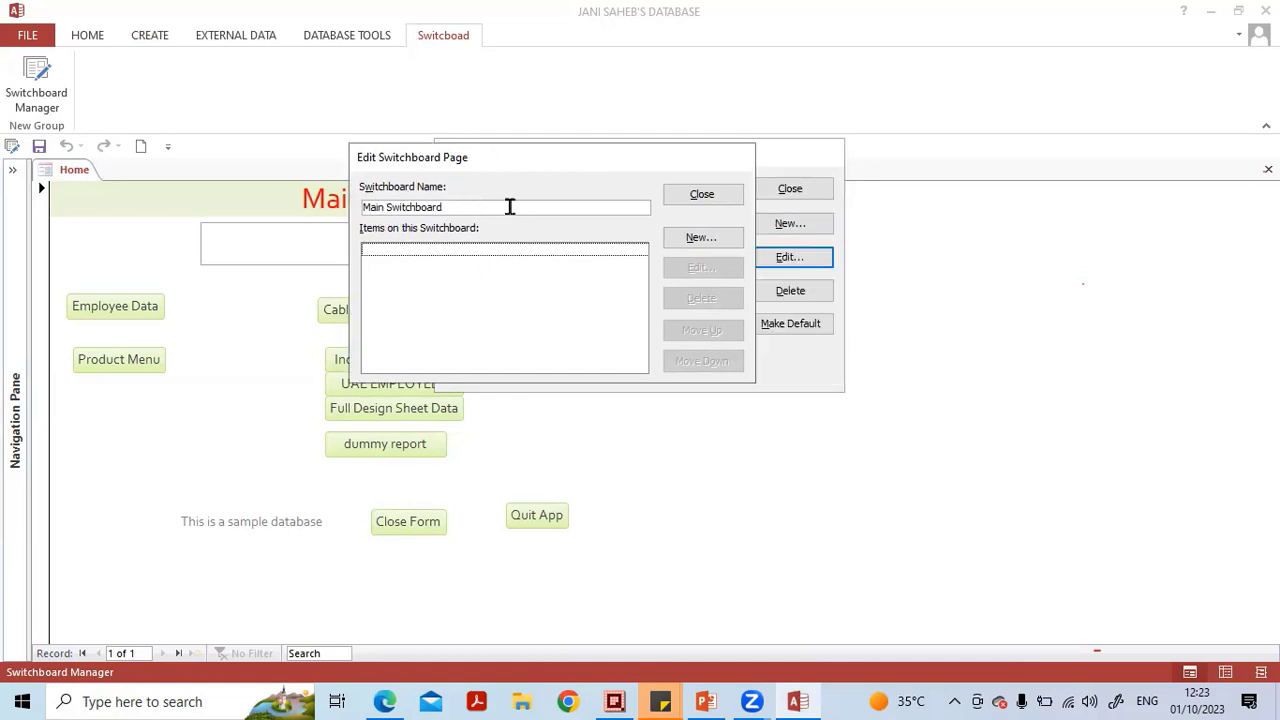
{"action": "left_click", "coordinate": [700, 238]}
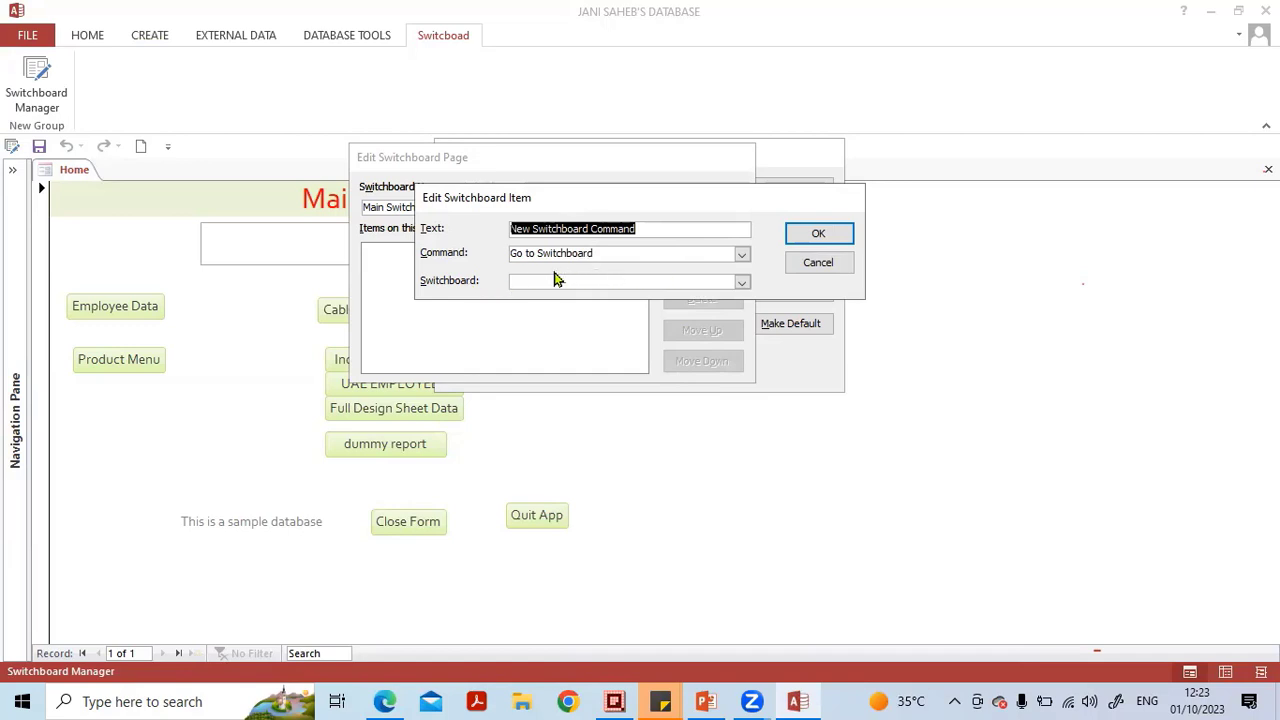
{"action": "left_click", "coordinate": [743, 258]}
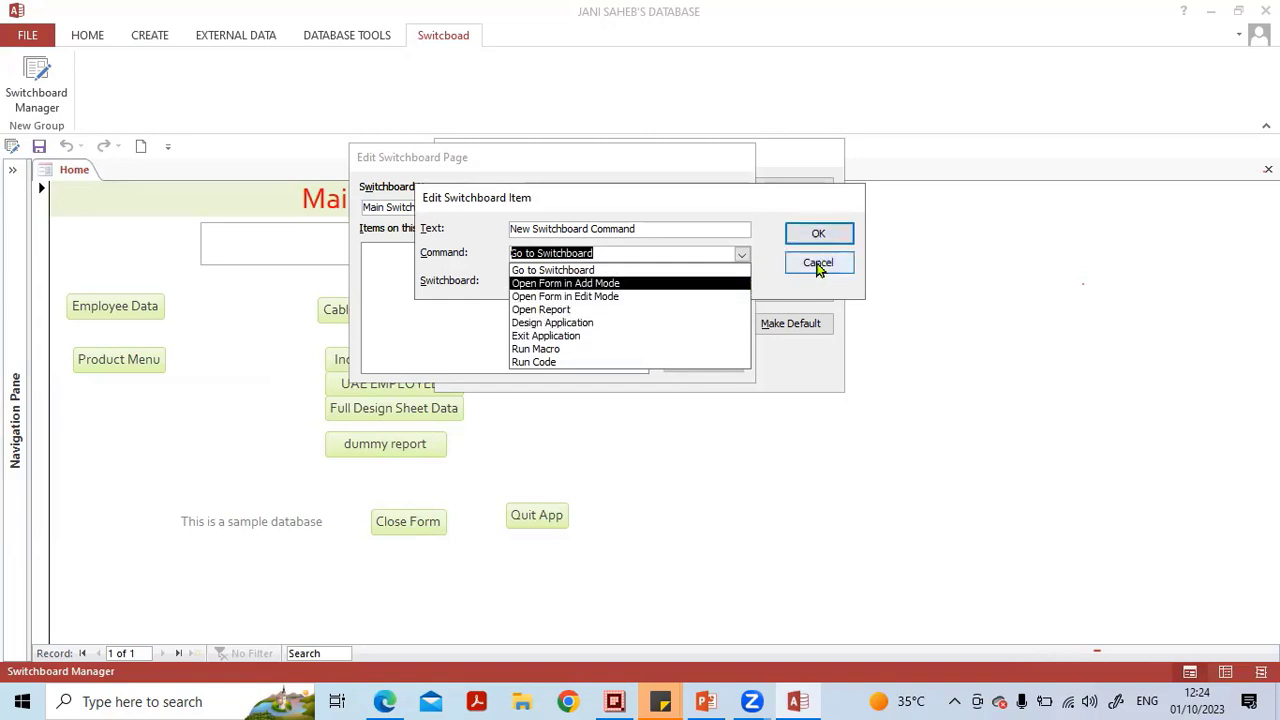
{"action": "left_click", "coordinate": [632, 207]}
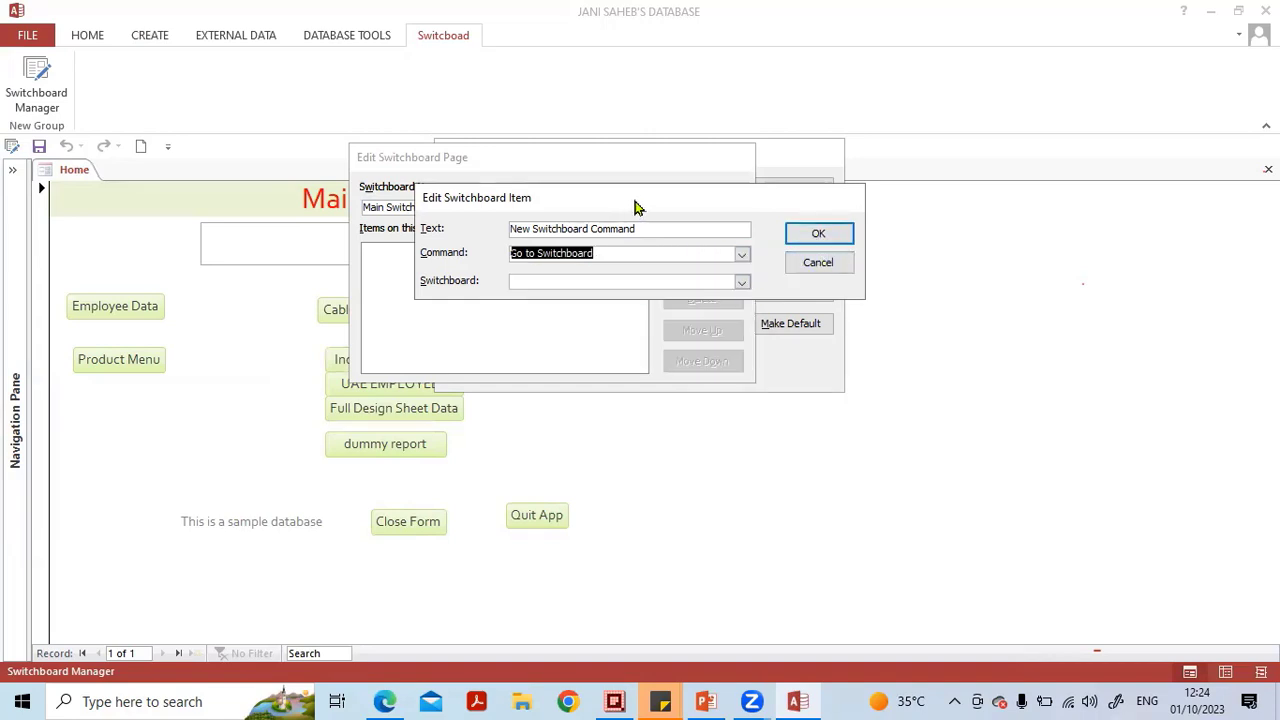
{"action": "left_click_drag", "start_coordinate": [635, 207], "coordinate": [498, 286]}
Set the new item's text to Product Data Menu.
{"action": "key", "text": "Caps_Lock"}
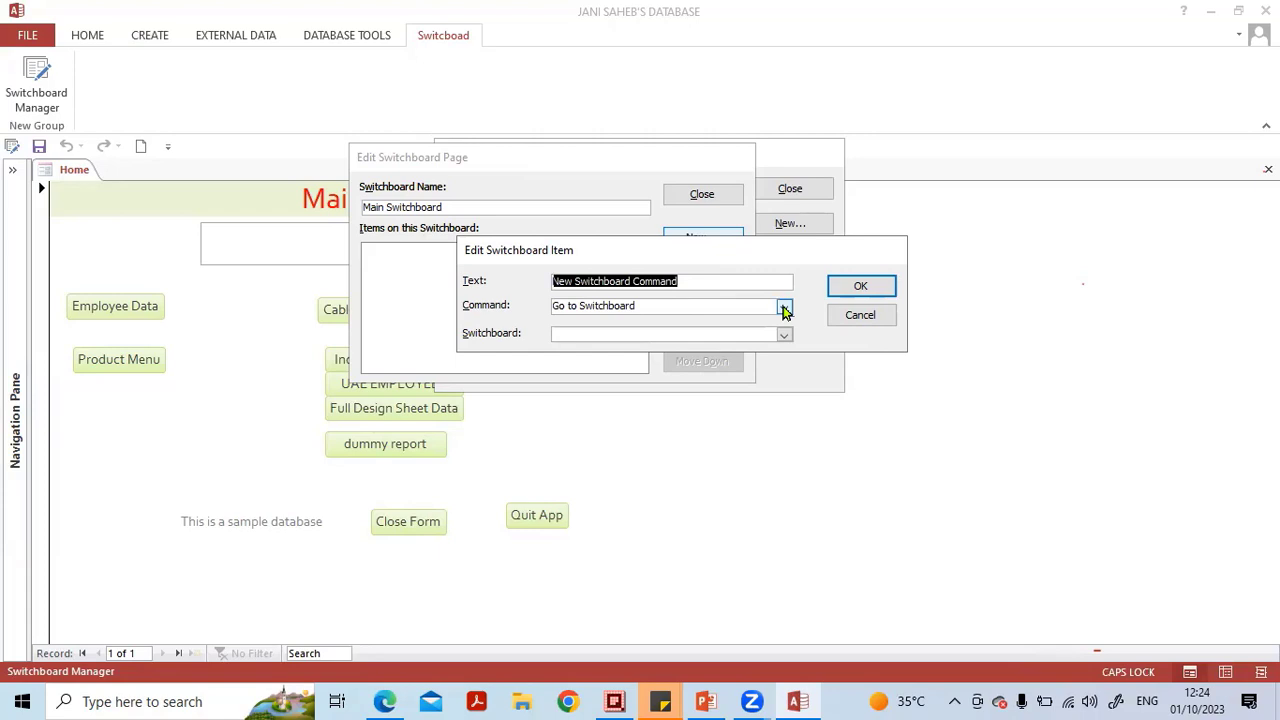
{"action": "type", "text": "Pr"}
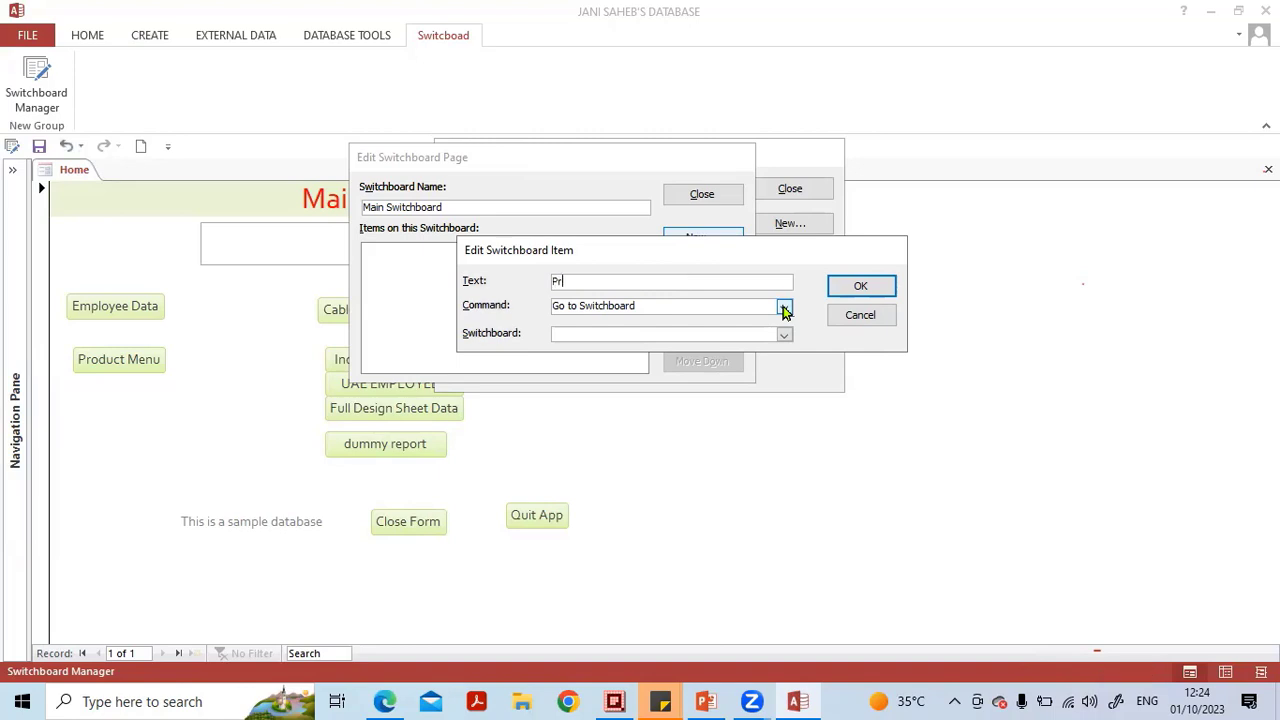
{"action": "type", "text": "oduct Data"}
{"action": "key", "text": "Caps_Lock"}
{"action": "type", "text": "M"}
{"action": "key", "text": "Caps_Lock"}
{"action": "type", "text": "enu"}
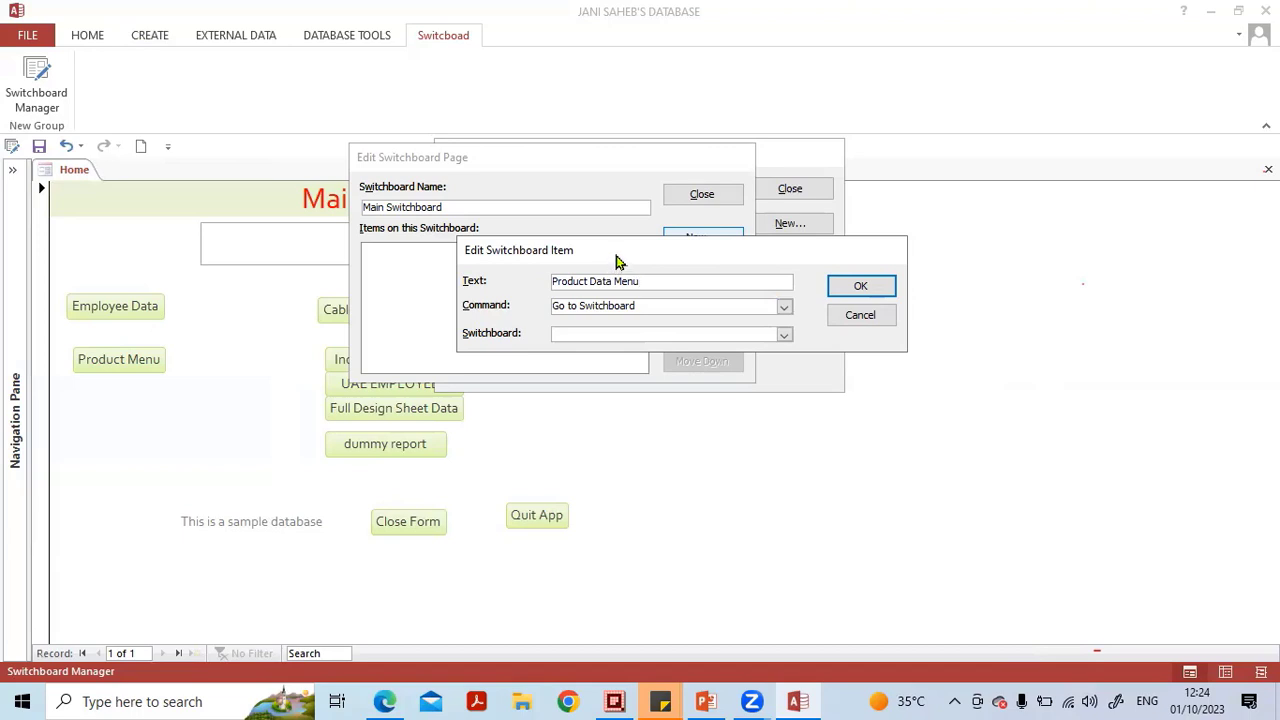
Set the item's target switchboard to Product Data Menu.
{"action": "left_click_drag", "start_coordinate": [618, 261], "coordinate": [548, 268]}
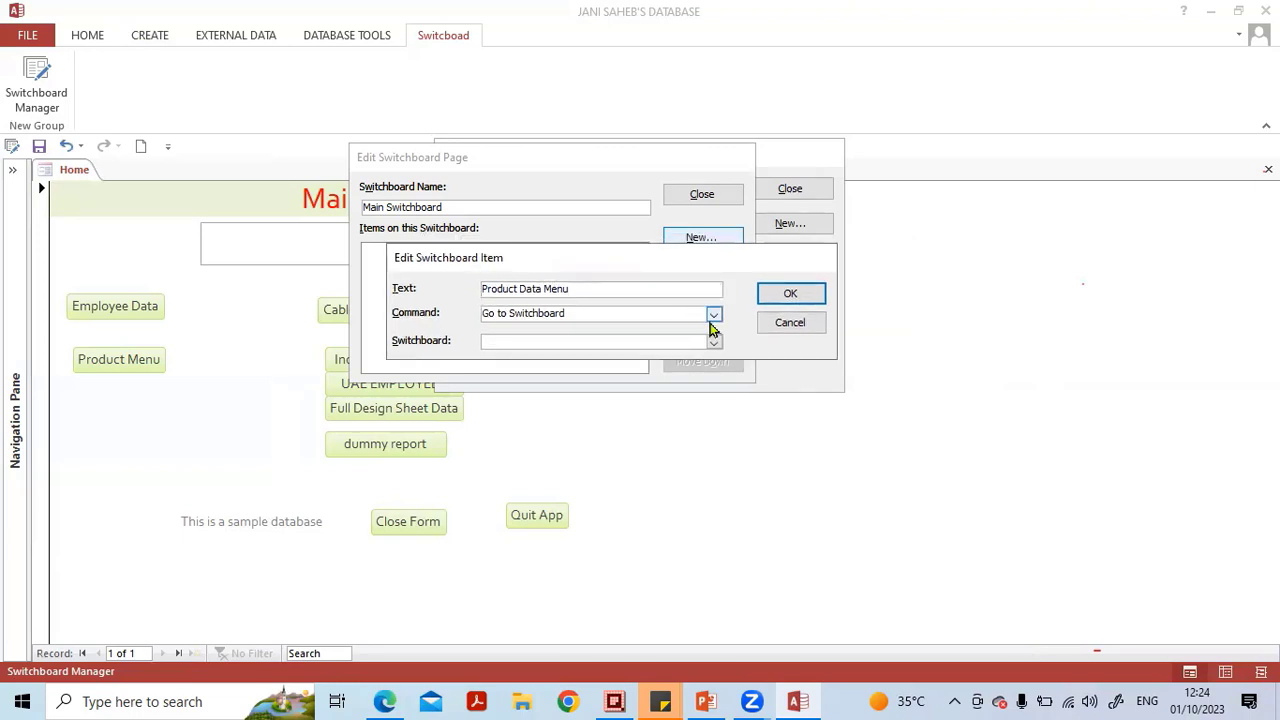
{"action": "left_click", "coordinate": [627, 339]}
{"action": "left_click", "coordinate": [713, 343]}
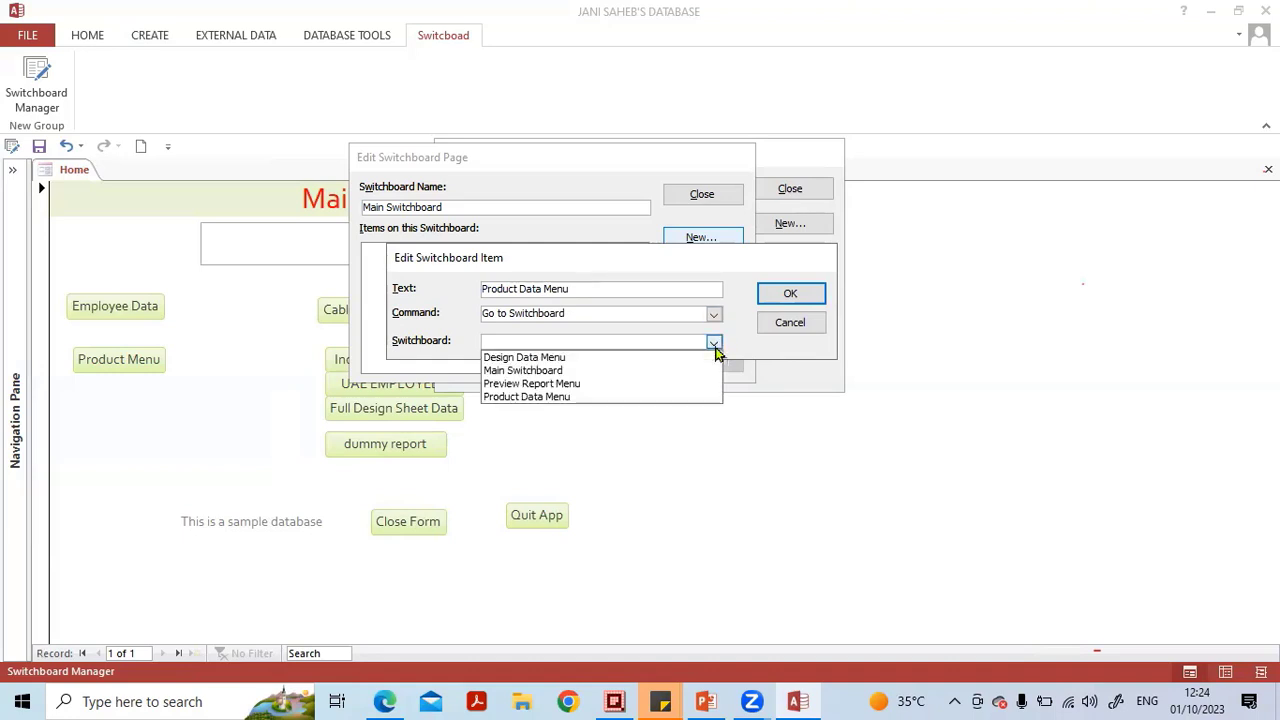
{"action": "left_click", "coordinate": [617, 397]}
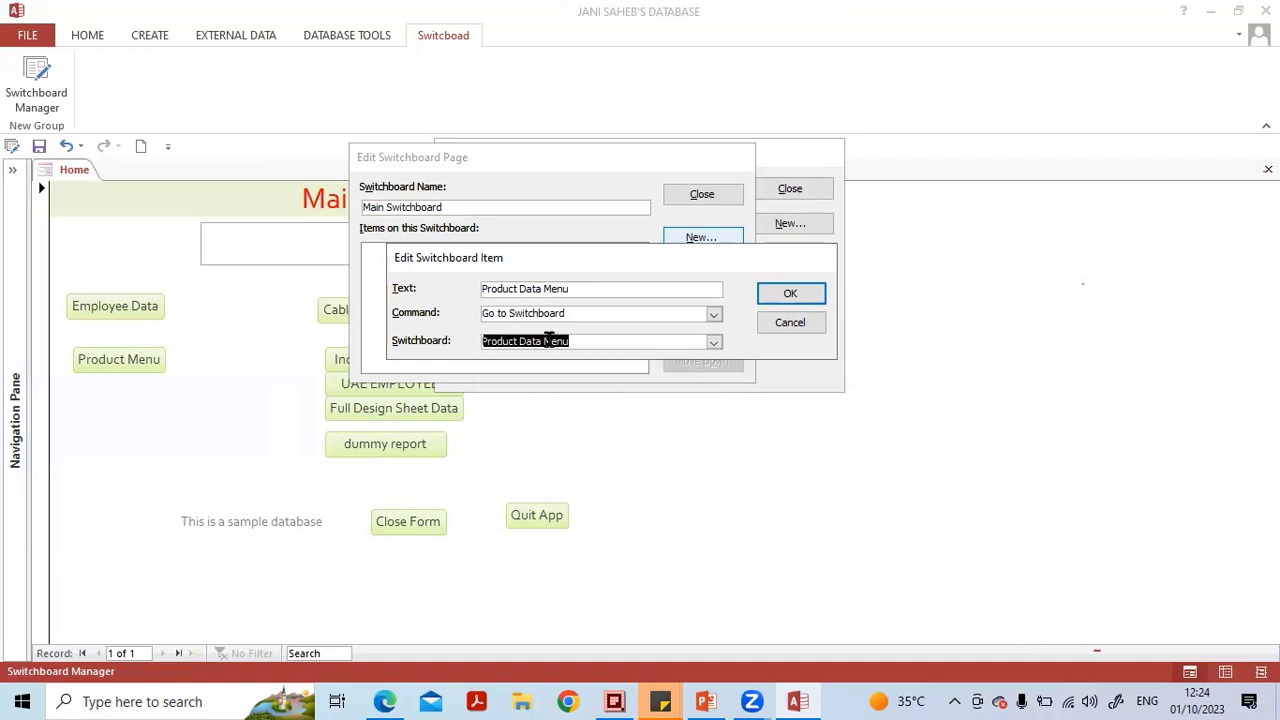
Confirm the Product Data Menu item on the main switchboard and reopen it to verify its settings.
{"action": "left_click", "coordinate": [795, 297]}
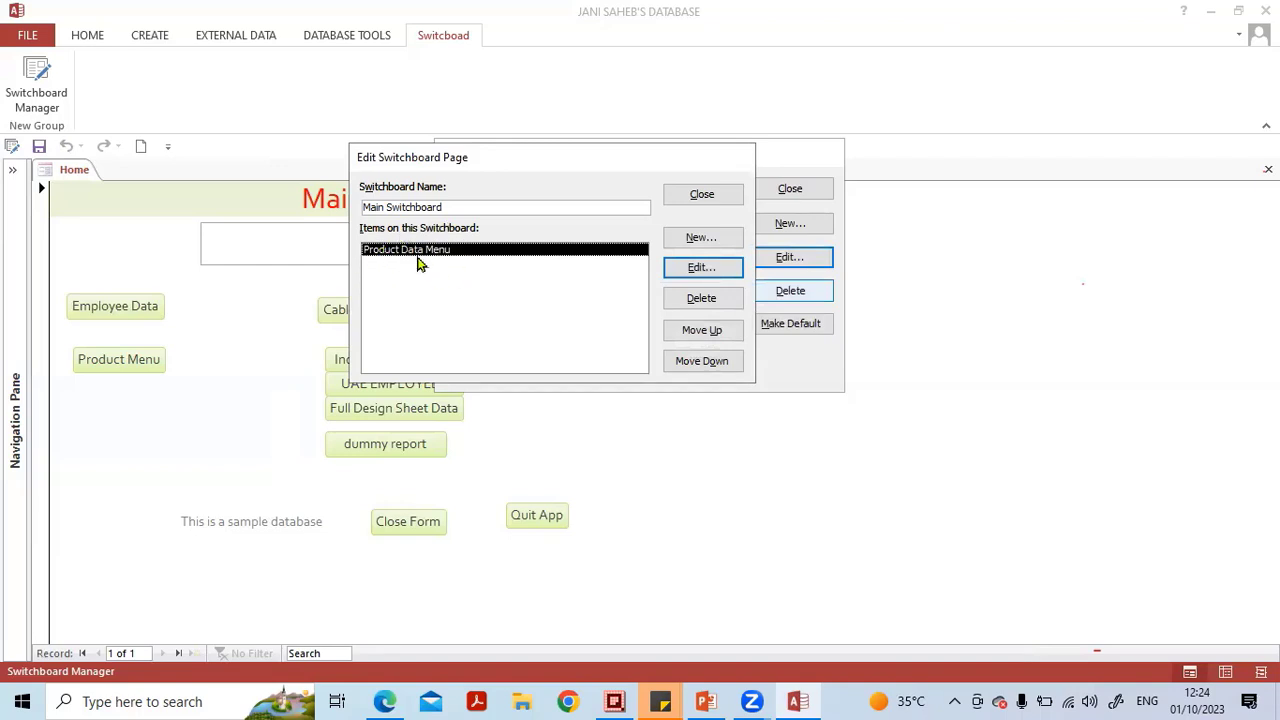
{"action": "double_click", "coordinate": [420, 250]}
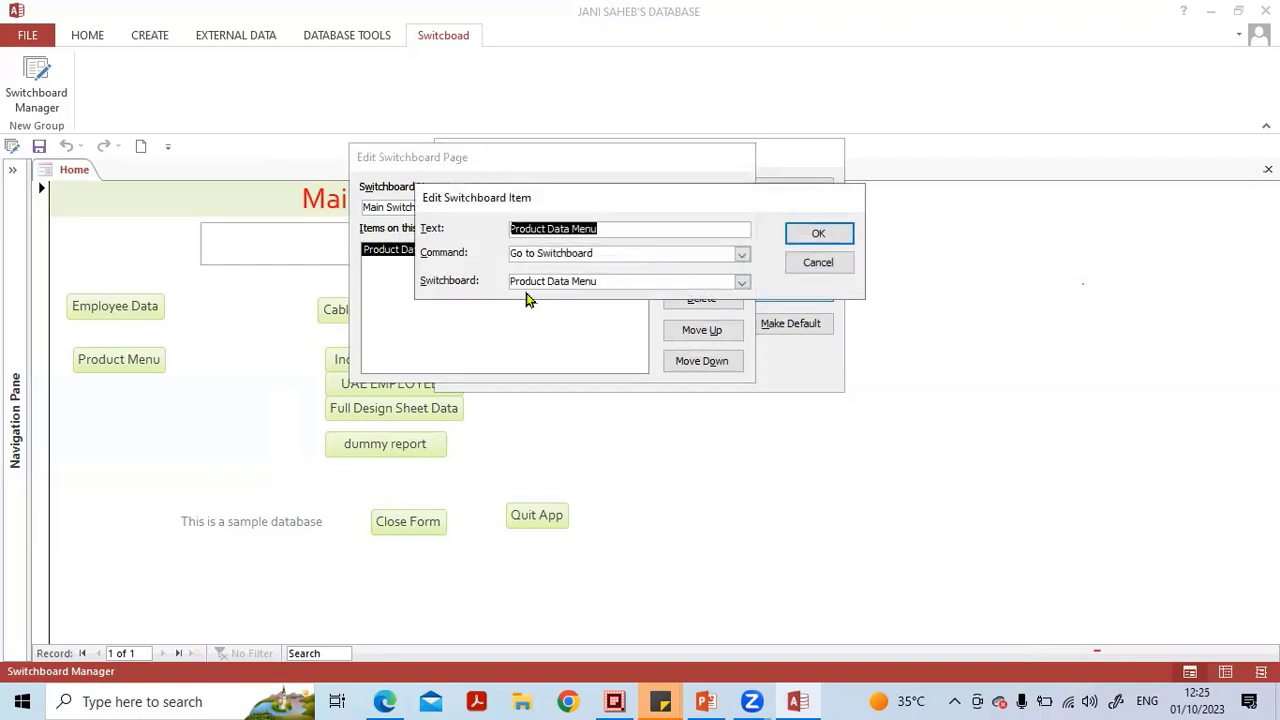
{"action": "left_click", "coordinate": [817, 230]}
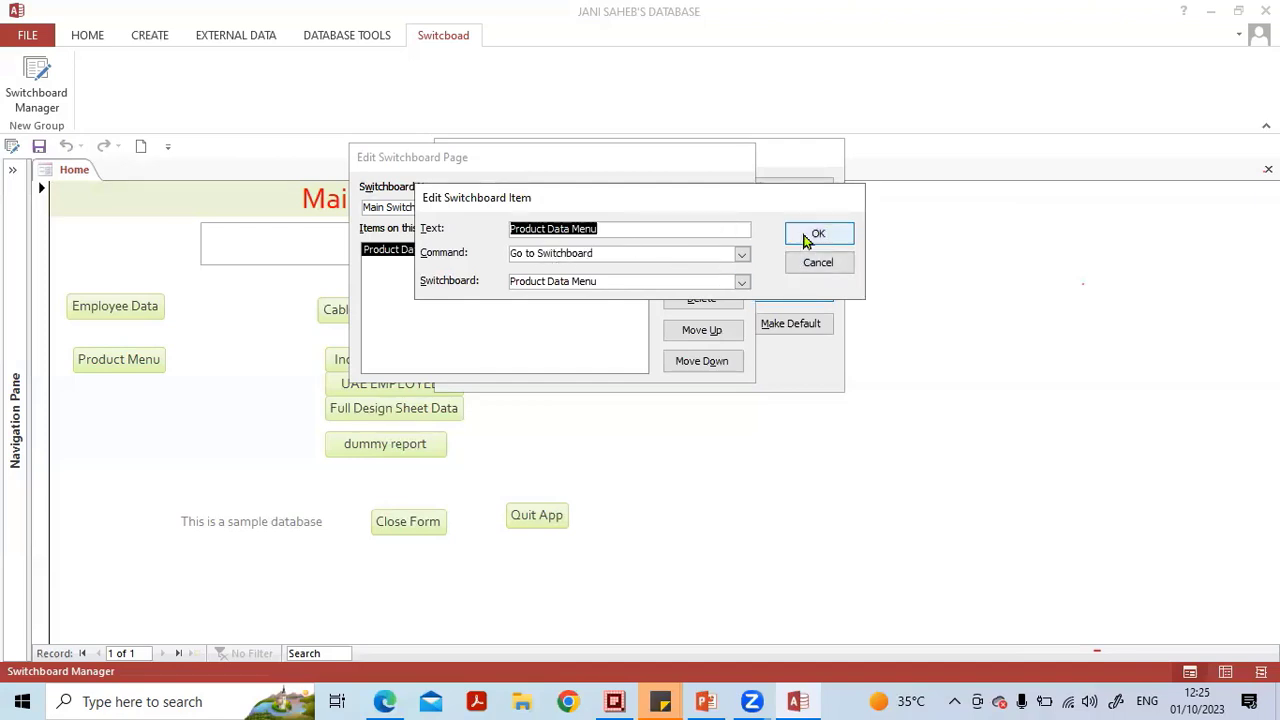
{"action": "left_click", "coordinate": [815, 236]}
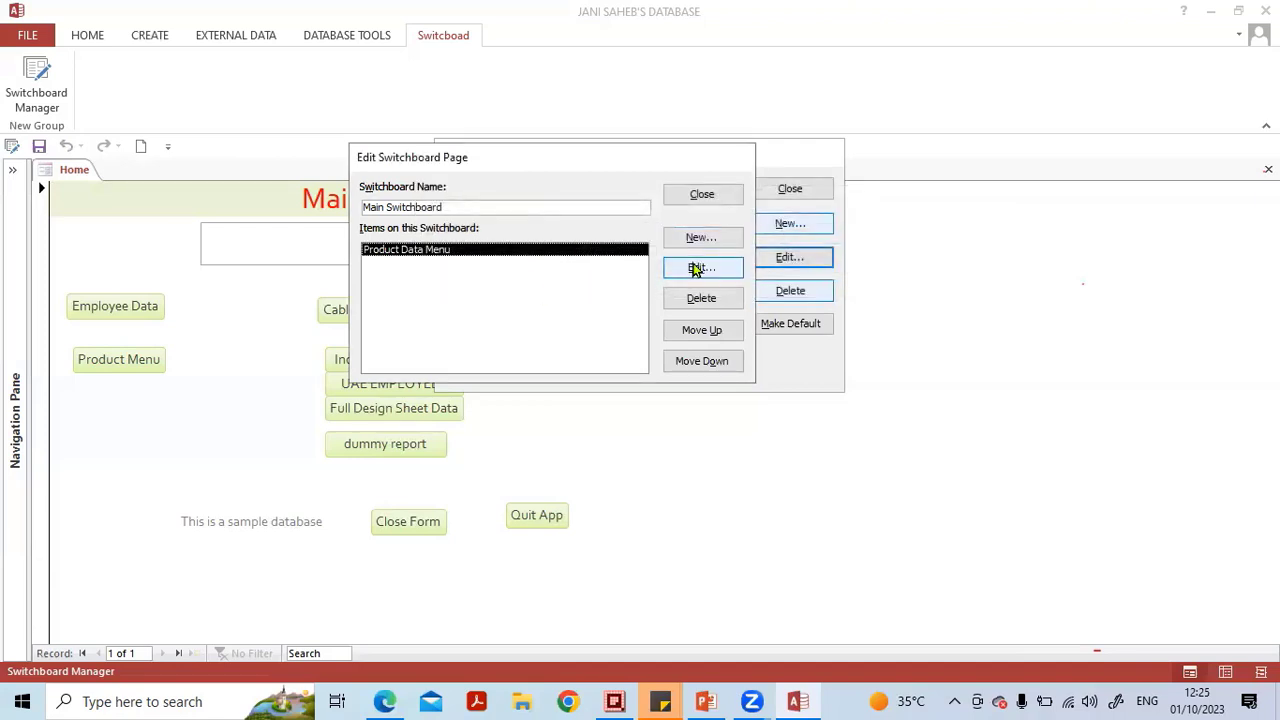
Add a main switchboard item named Design Data Menu that goes to the Design Data Menu switchboard.
{"action": "left_click", "coordinate": [703, 241]}
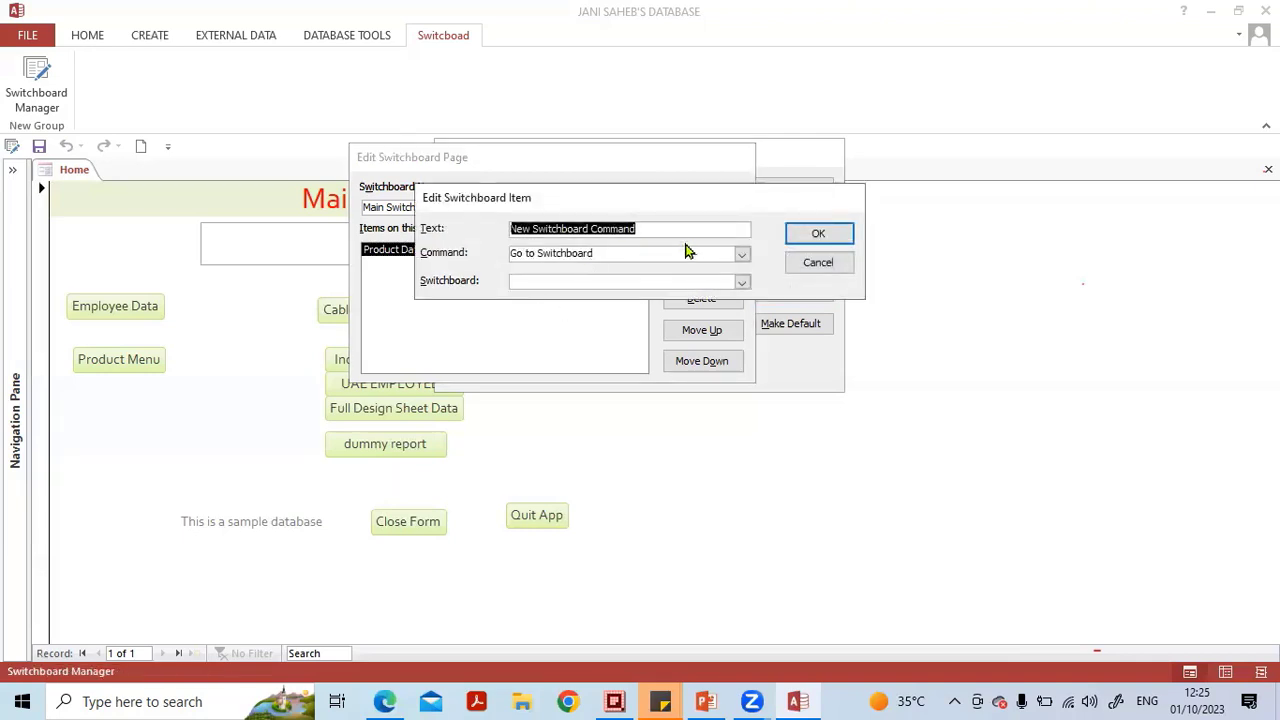
{"action": "type", "text": "De"}
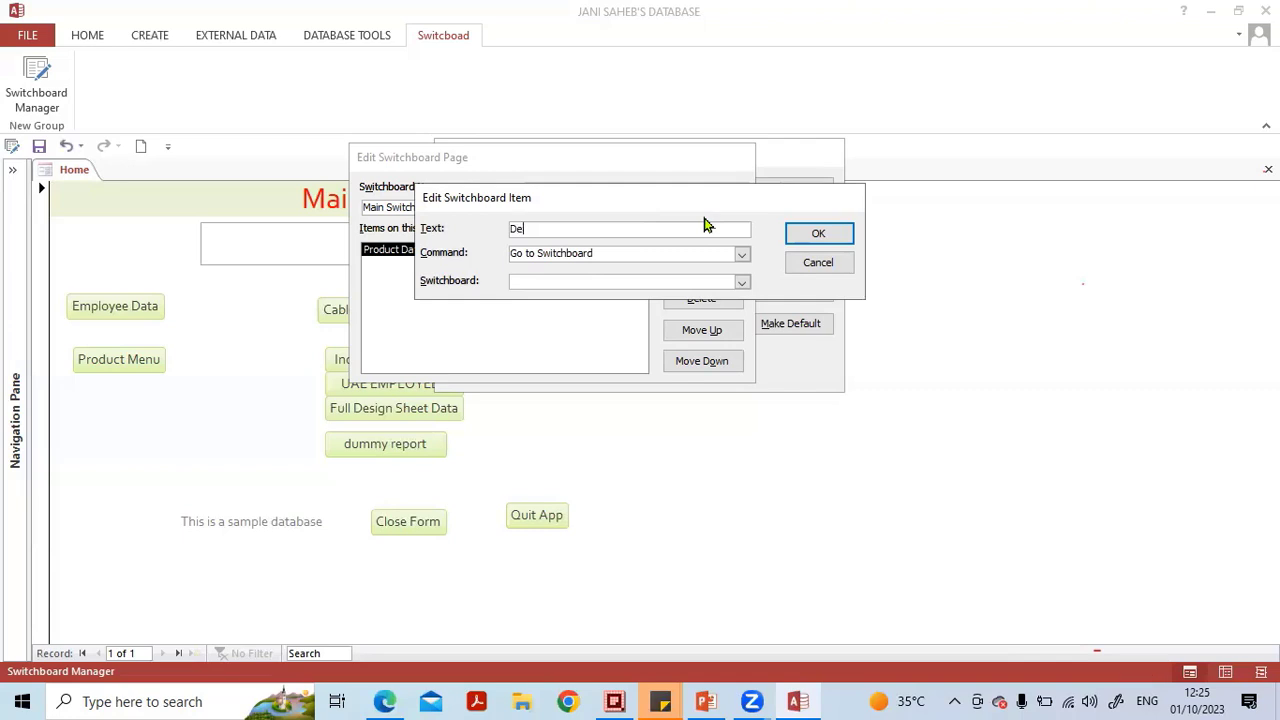
{"action": "type", "text": "sign Data Menu"}
{"action": "left_click", "coordinate": [741, 256]}
{"action": "left_click", "coordinate": [741, 256]}
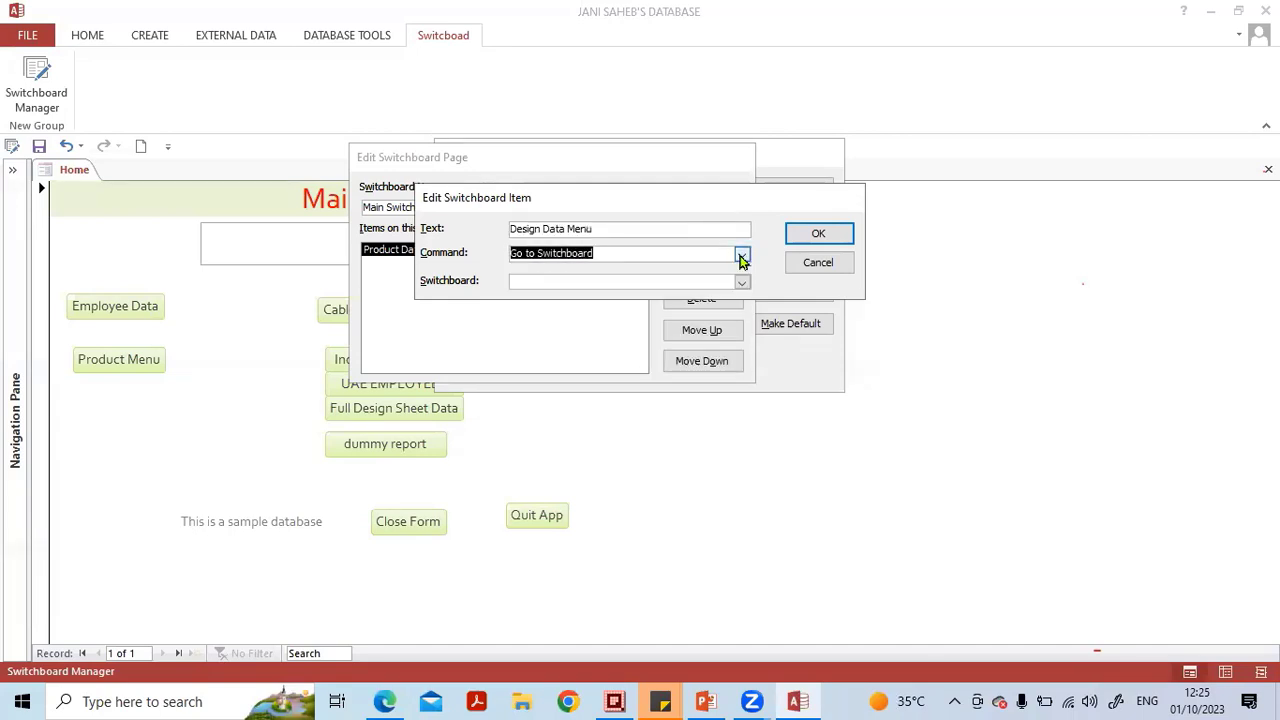
{"action": "left_click", "coordinate": [741, 282]}
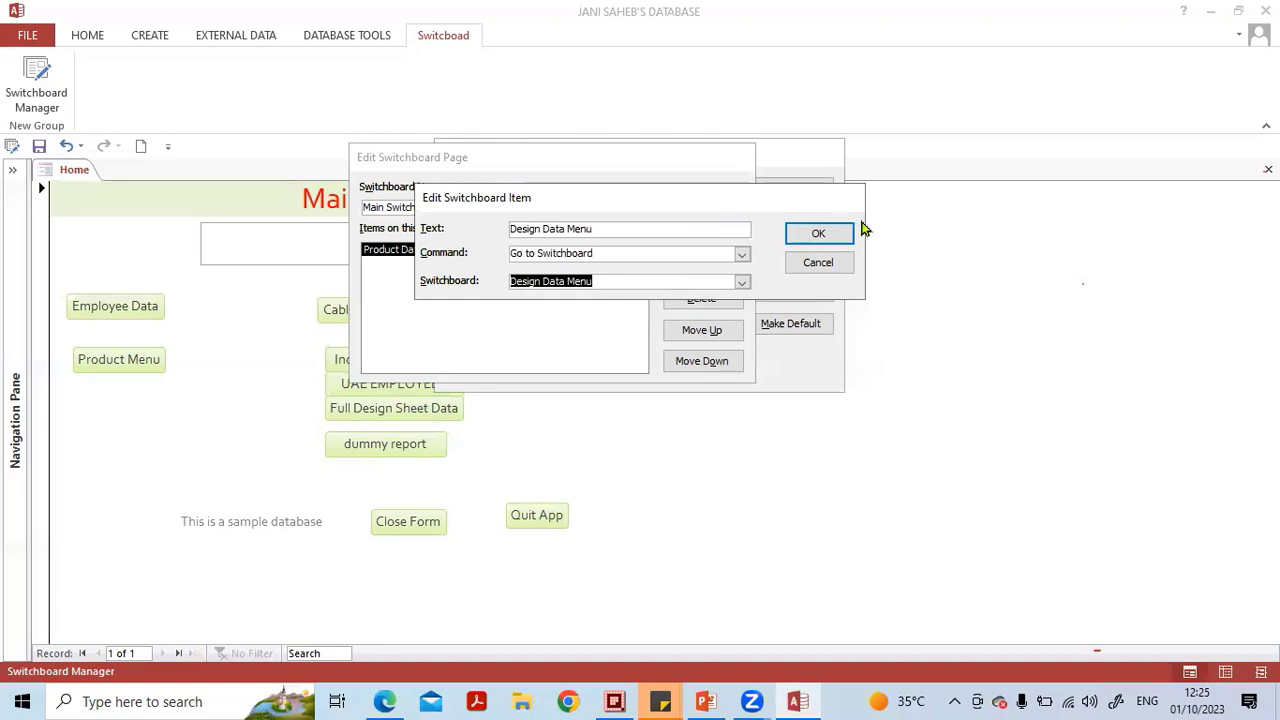
{"action": "left_click", "coordinate": [820, 235]}
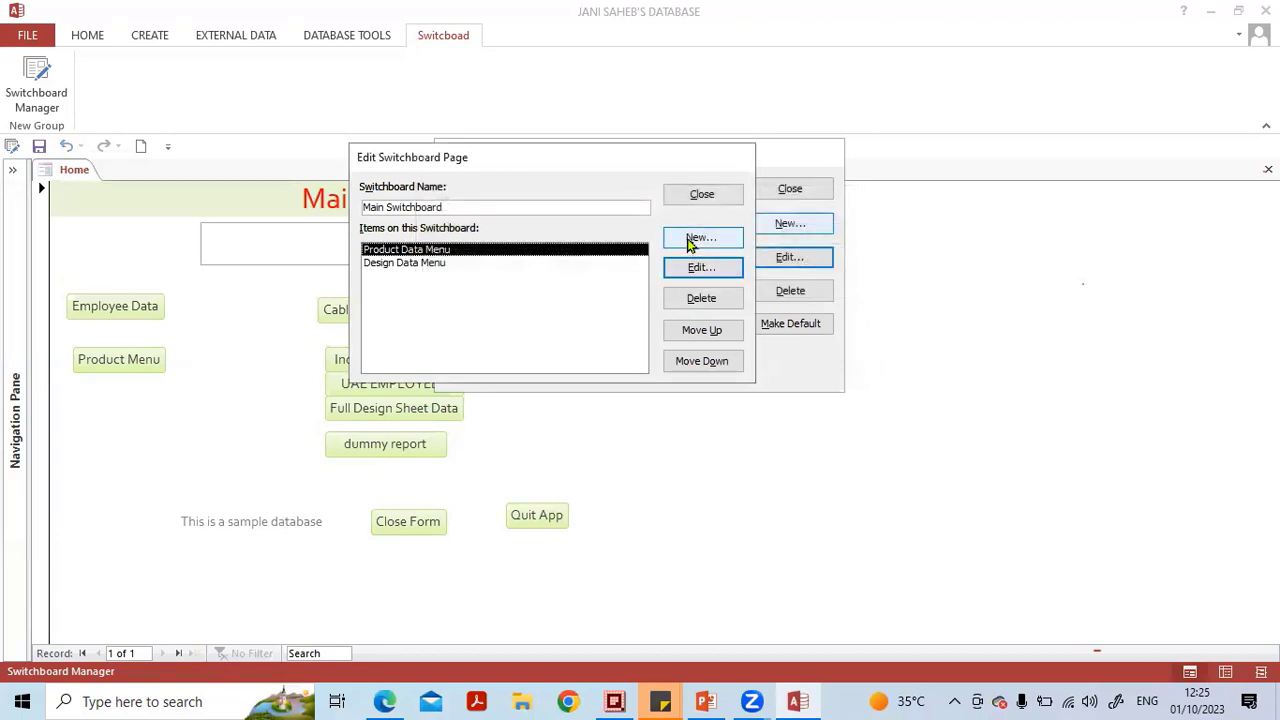
Add a main switchboard item named Preview Reports Menu that goes to the Preview Report Menu switchboard.
{"action": "left_click", "coordinate": [701, 237]}
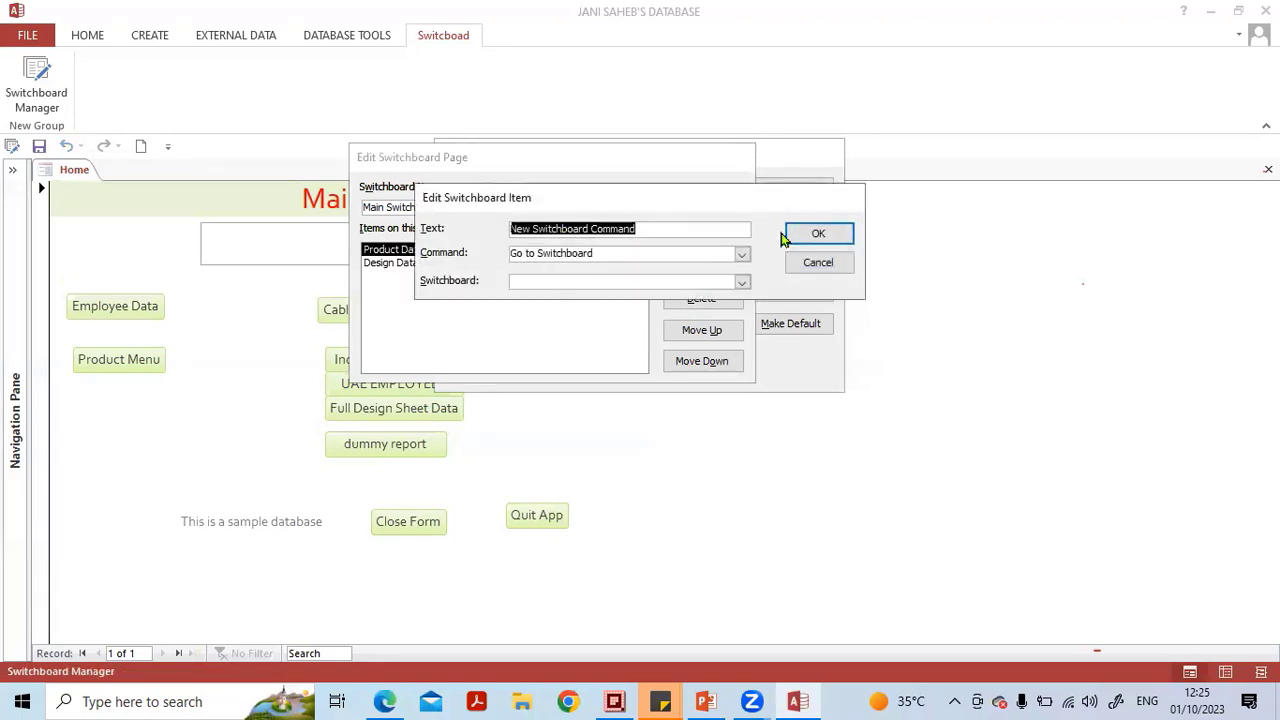
{"action": "key", "text": "Caps_Lock"}
{"action": "type", "text": "P"}
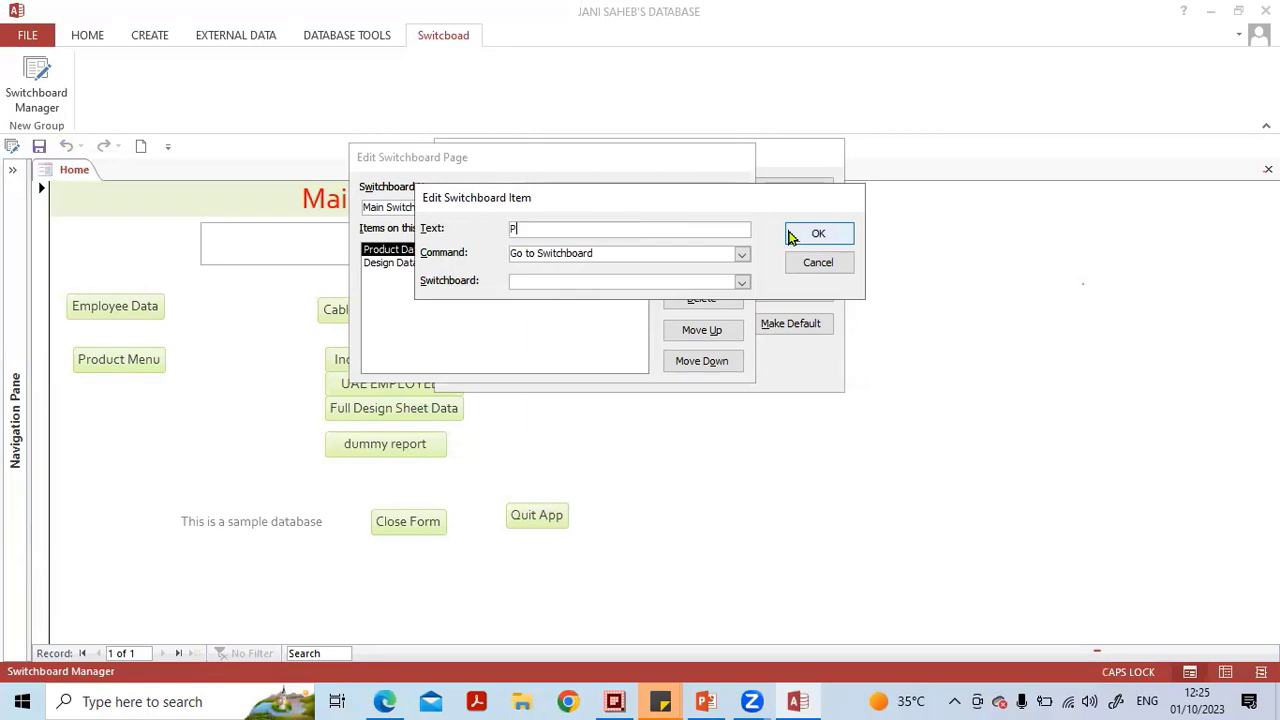
{"action": "type", "text": "review repor"}
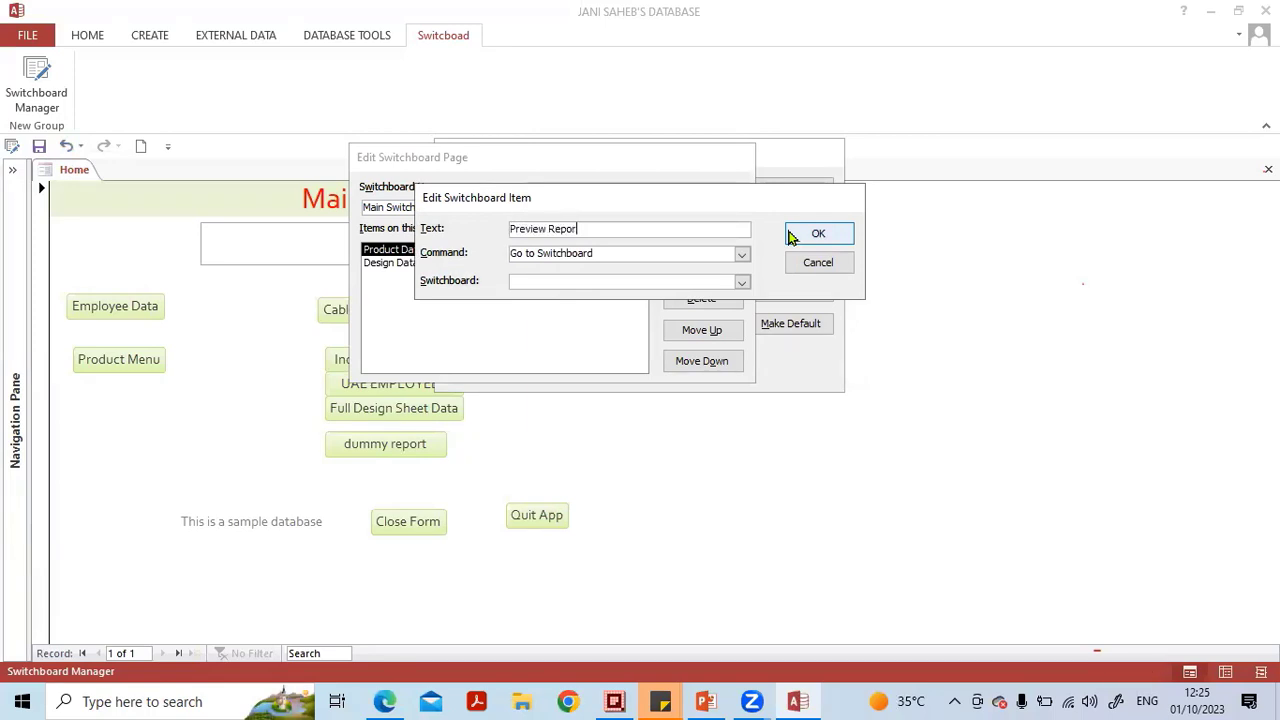
{"action": "type", "text": "ts Menu"}
{"action": "left_click", "coordinate": [742, 255]}
{"action": "left_click", "coordinate": [742, 257]}
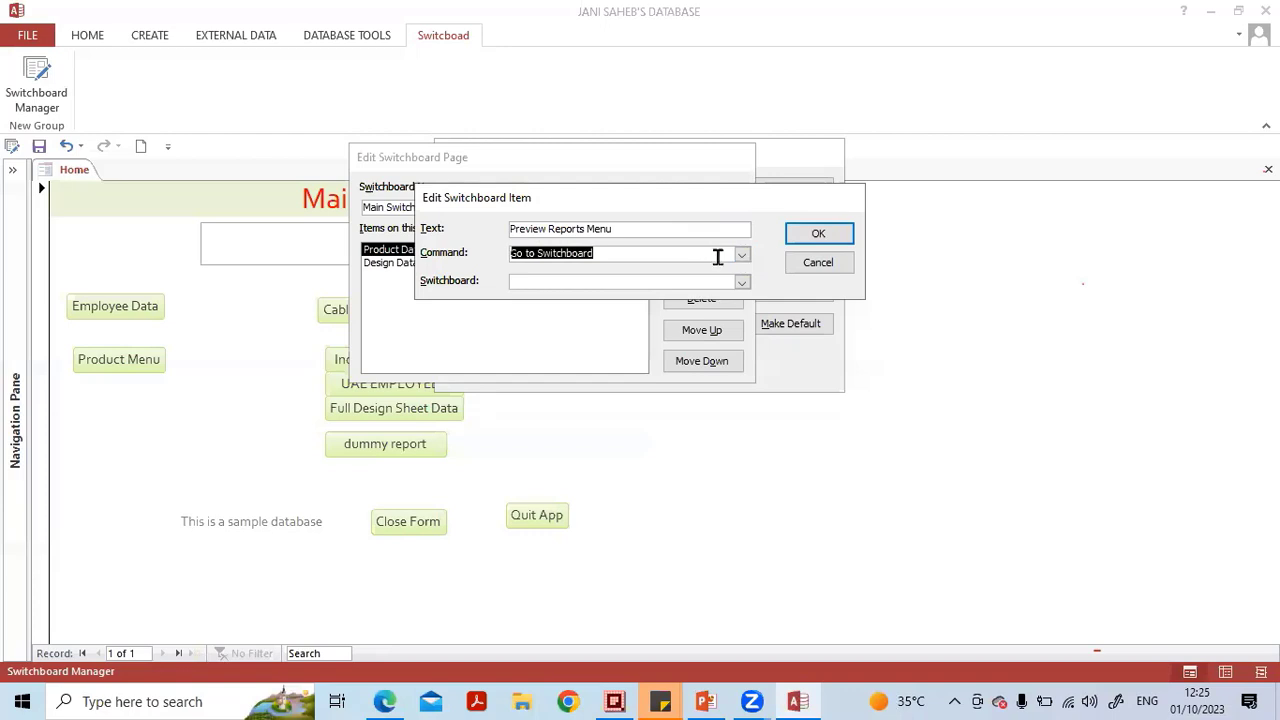
{"action": "left_click", "coordinate": [742, 283]}
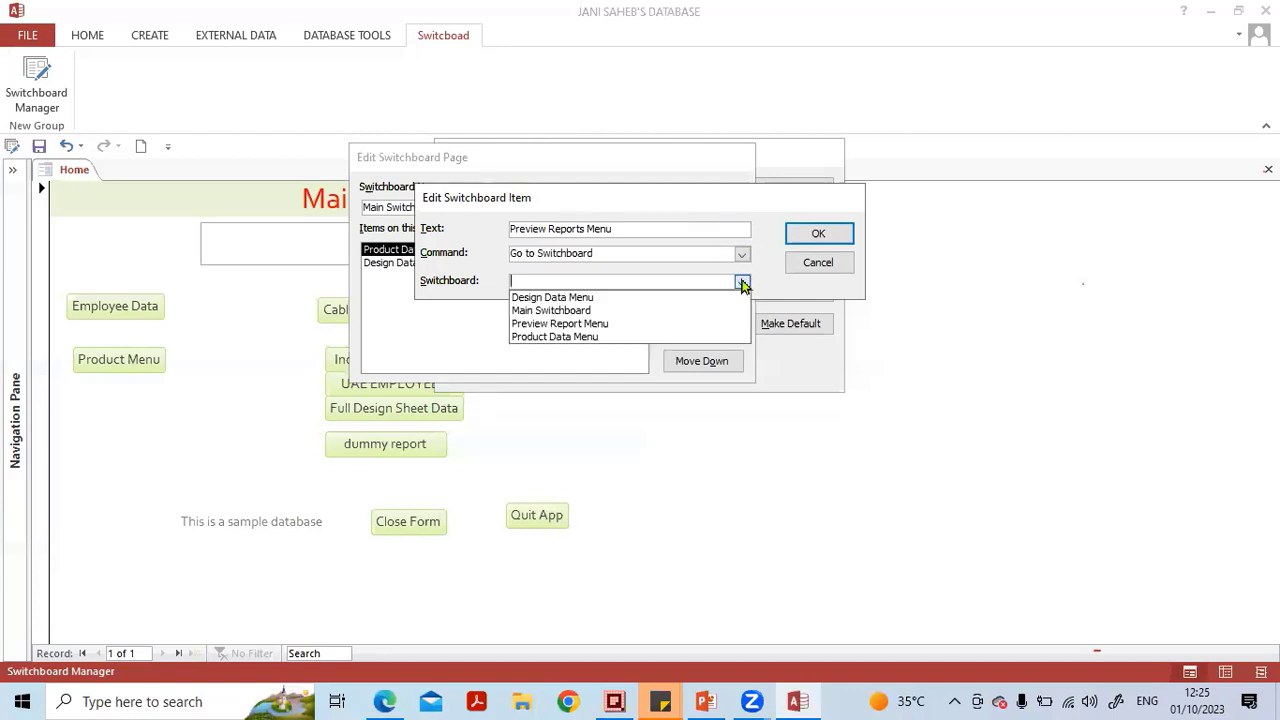
{"action": "left_click", "coordinate": [695, 326]}
{"action": "left_click", "coordinate": [818, 234]}
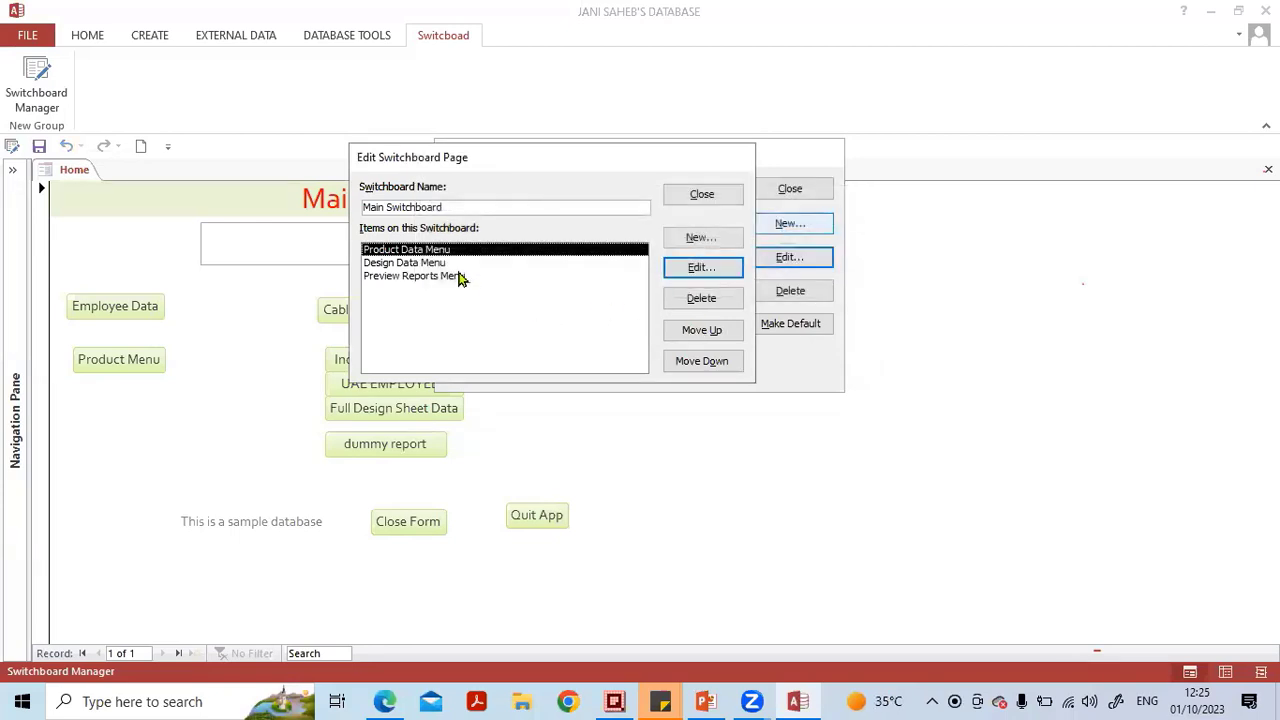
{"action": "left_click", "coordinate": [460, 278]}
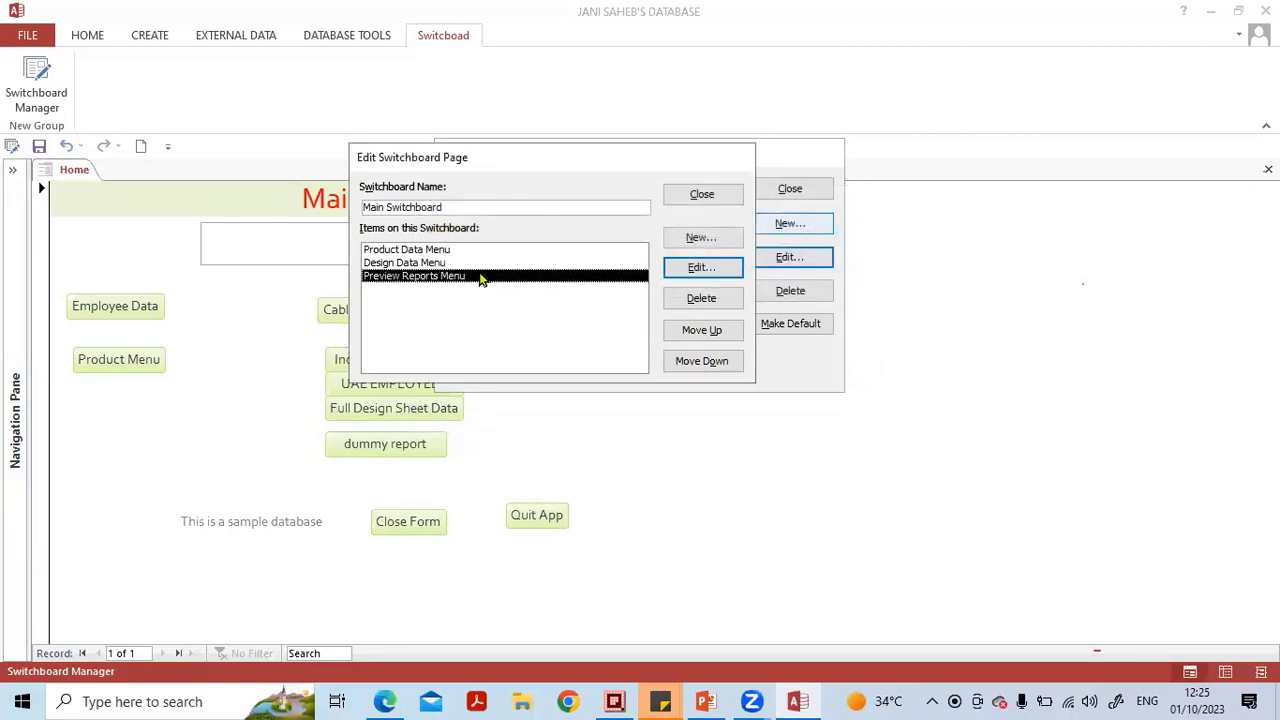
{"action": "left_click", "coordinate": [680, 240]}
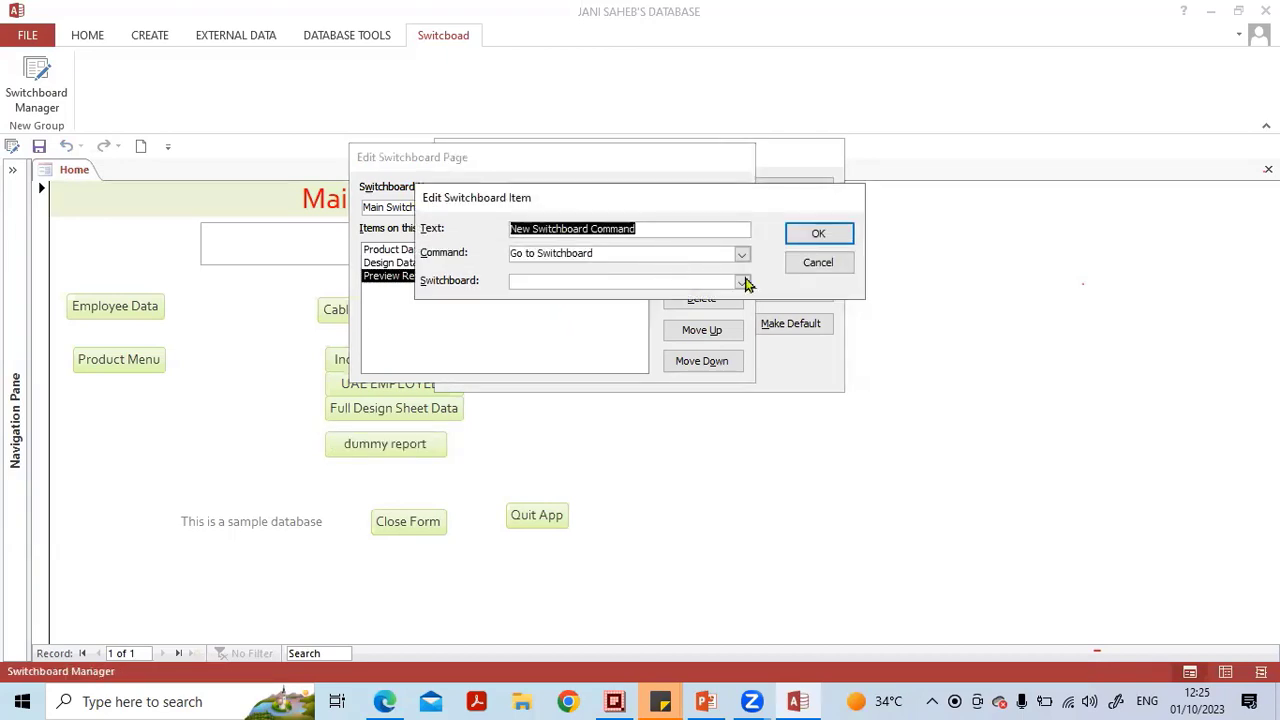
{"action": "left_click", "coordinate": [817, 262]}
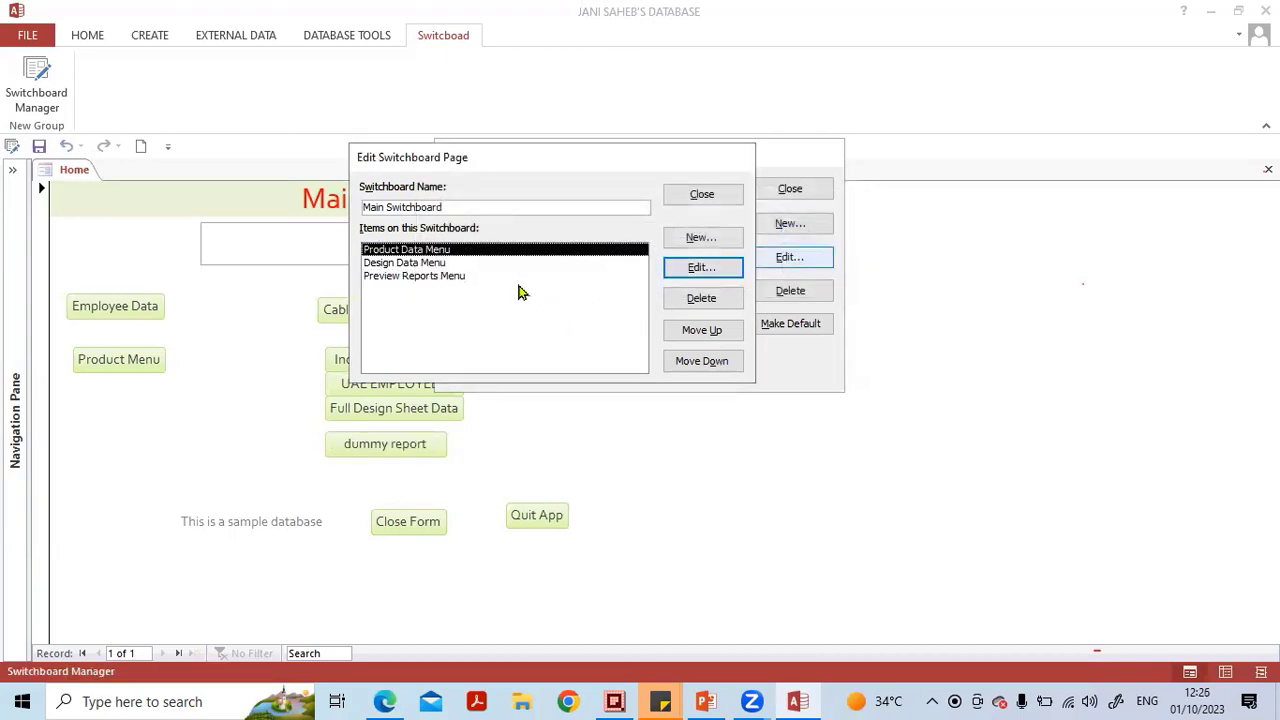
Add a main switchboard item named Exit Databases using the Exit Application command, and close Switchboard Manager.
{"action": "left_click", "coordinate": [710, 198]}
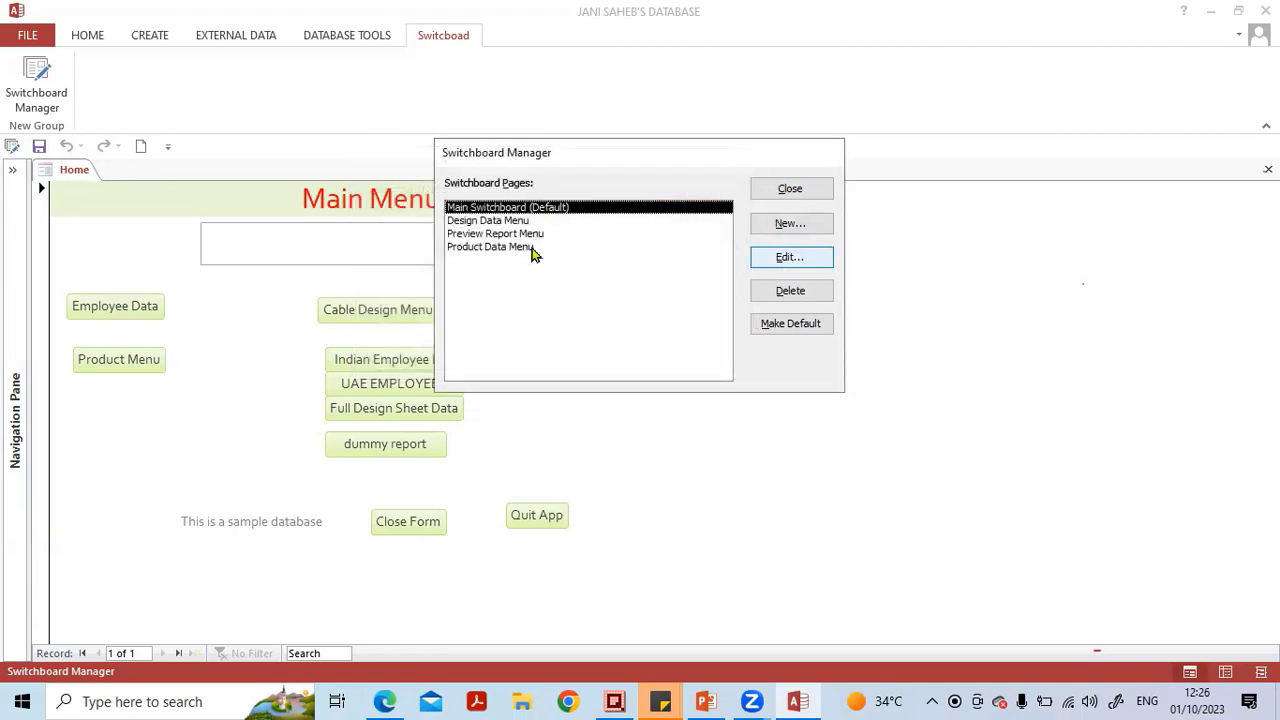
{"action": "key", "text": "Return"}
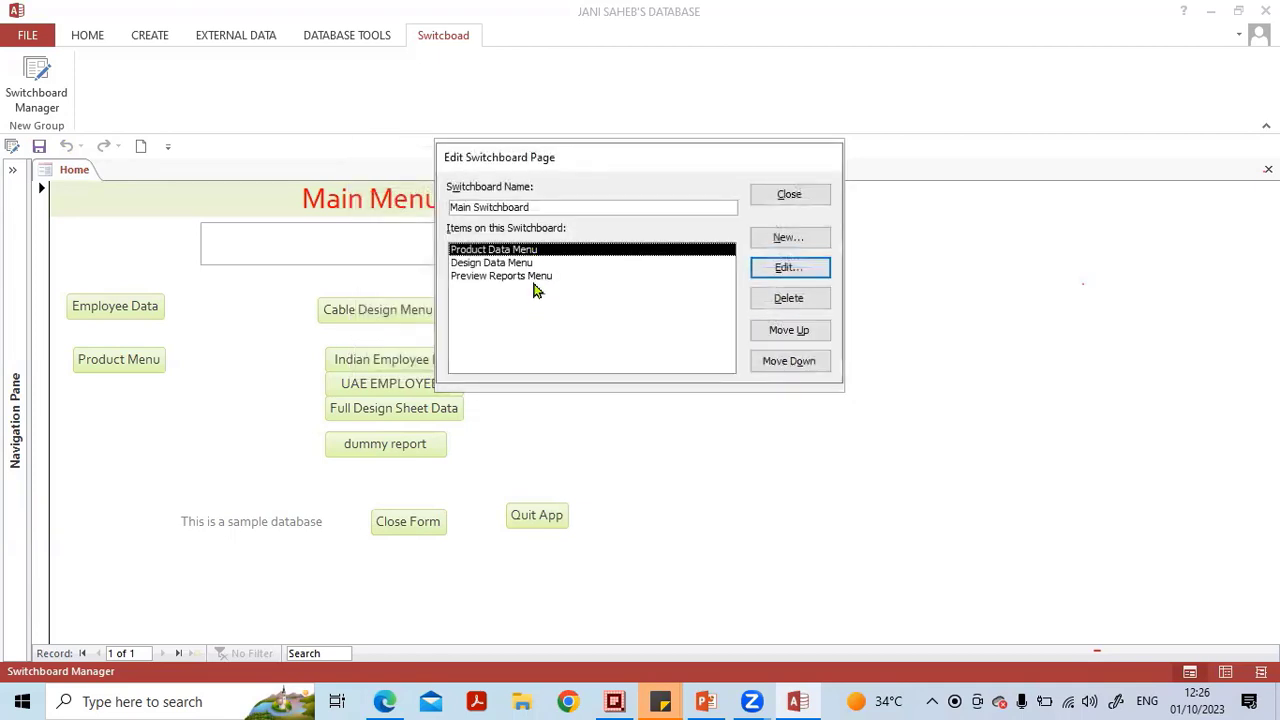
{"action": "left_click", "coordinate": [776, 240]}
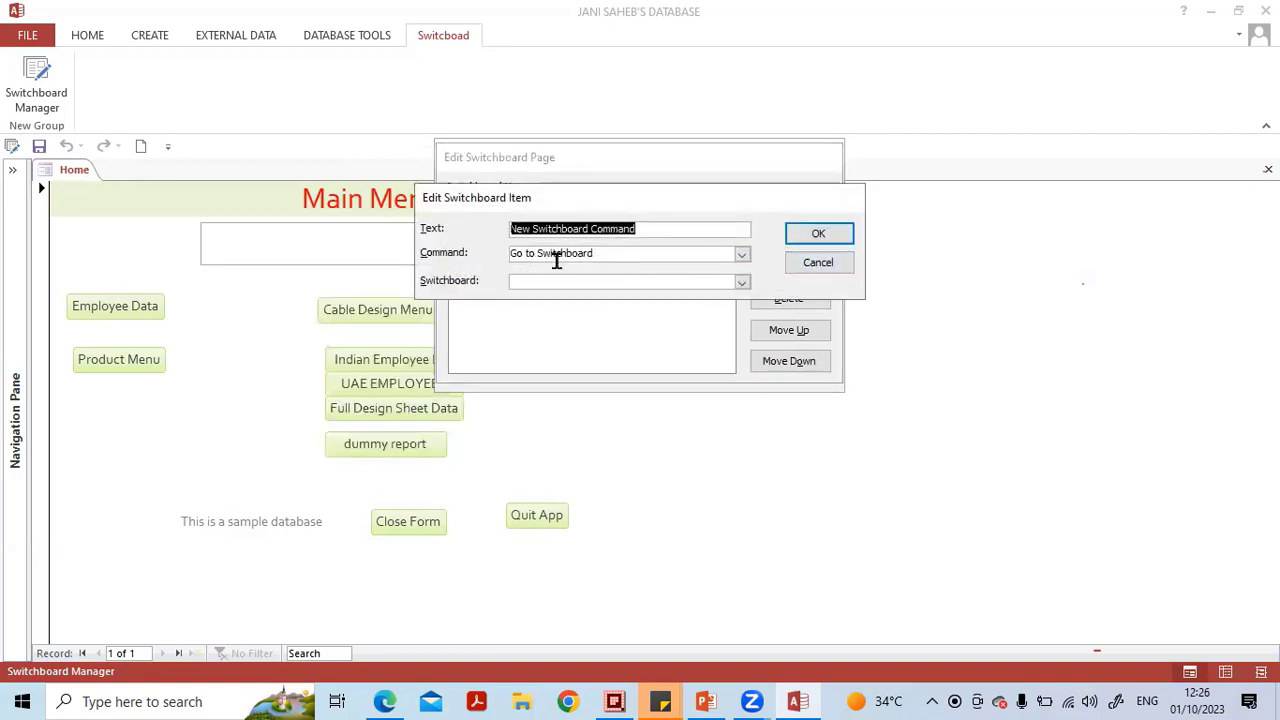
{"action": "key", "text": "Caps_Lock"}
{"action": "type", "text": "E"}
{"action": "key", "text": "Caps_Lock"}
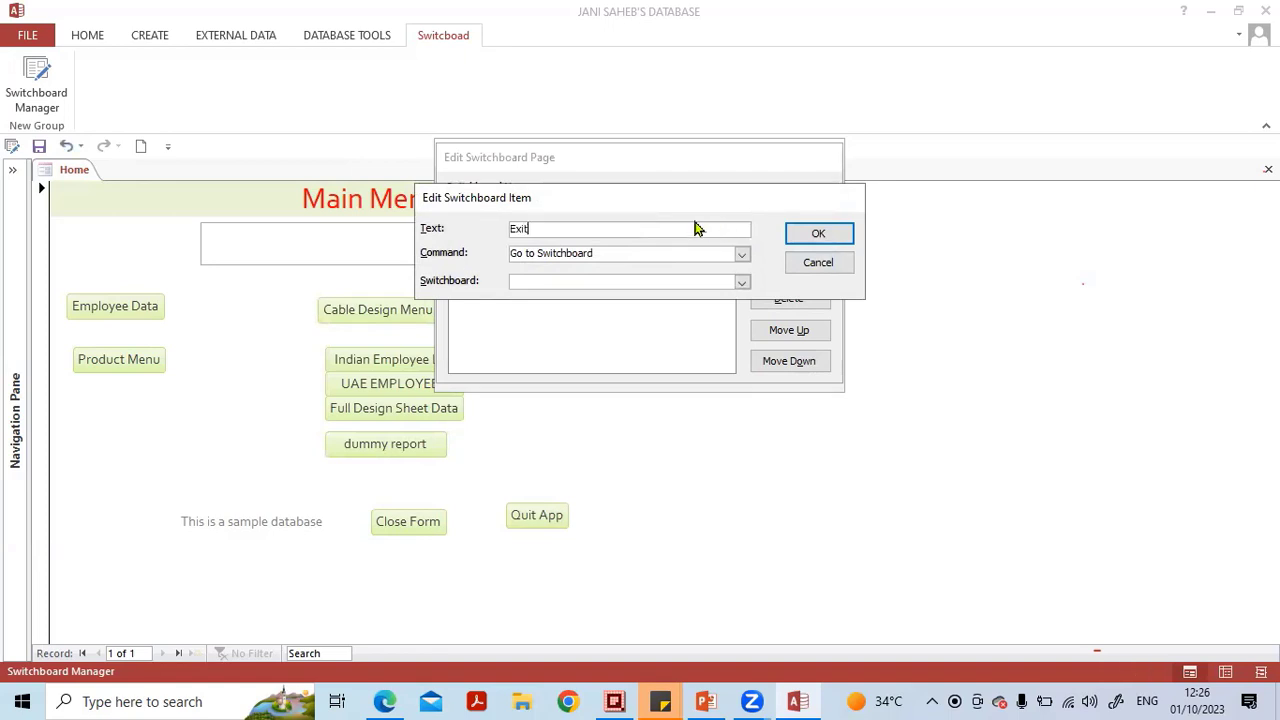
{"action": "type", "text": "xit"}
{"action": "key", "text": "Caps_Lock"}
{"action": "type", "text": "D"}
{"action": "key", "text": "Caps_Lock"}
{"action": "left_click", "coordinate": [740, 254]}
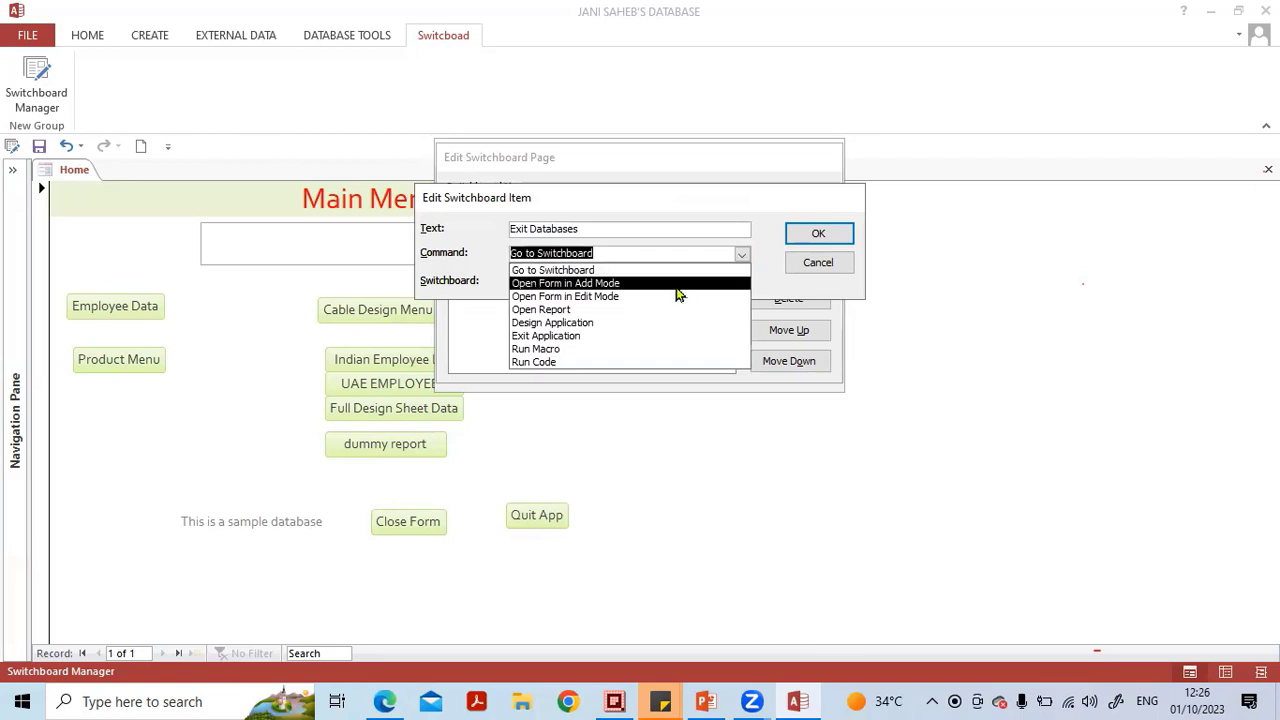
{"action": "left_click", "coordinate": [648, 343]}
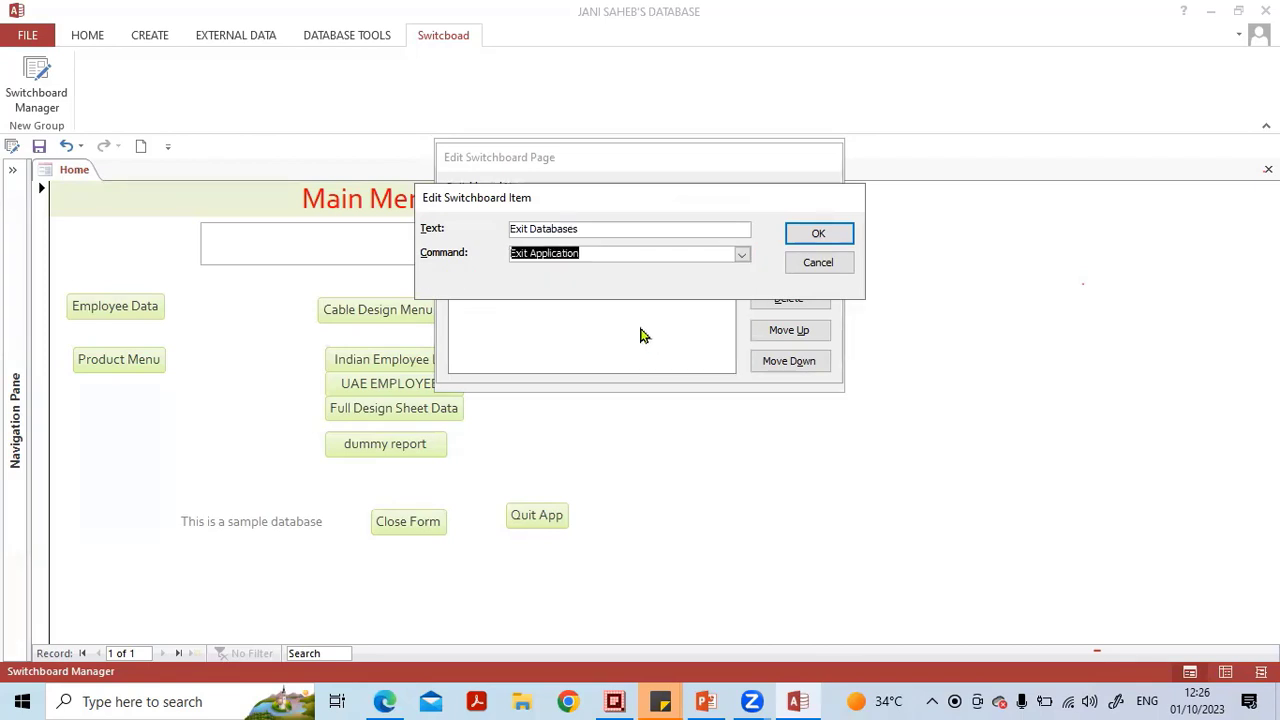
{"action": "left_click", "coordinate": [817, 235]}
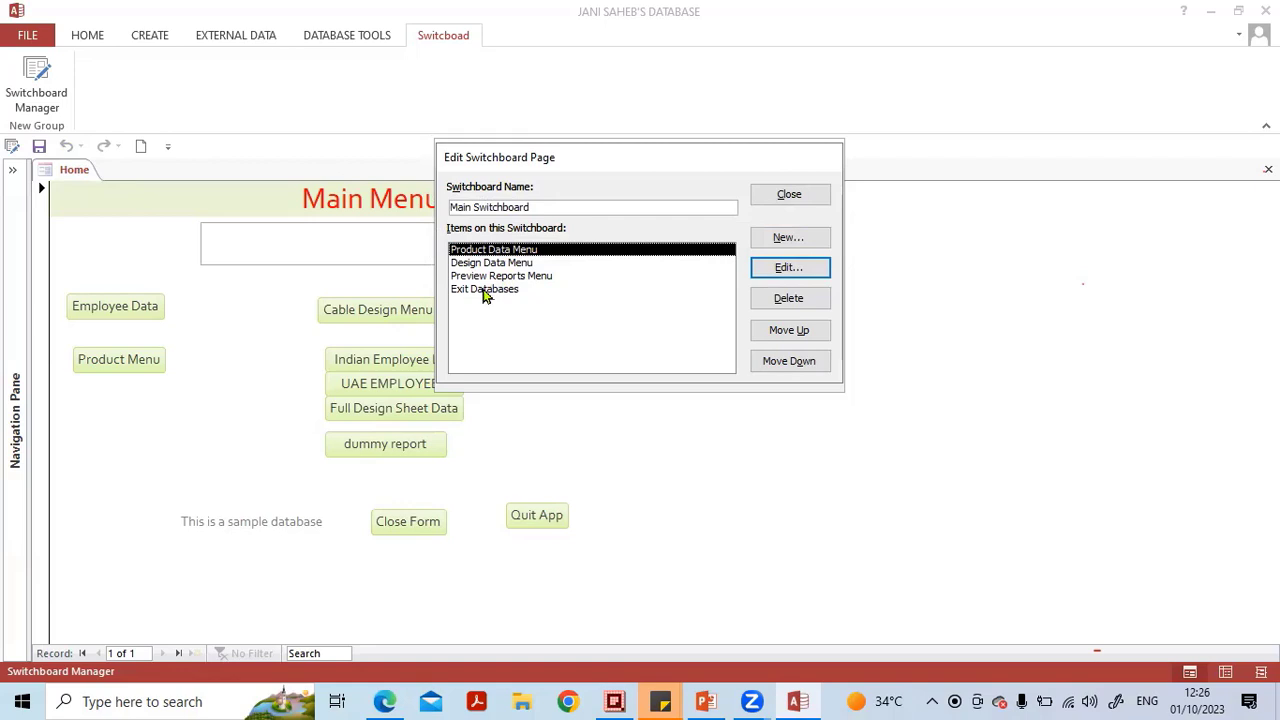
{"action": "left_click", "coordinate": [789, 196]}
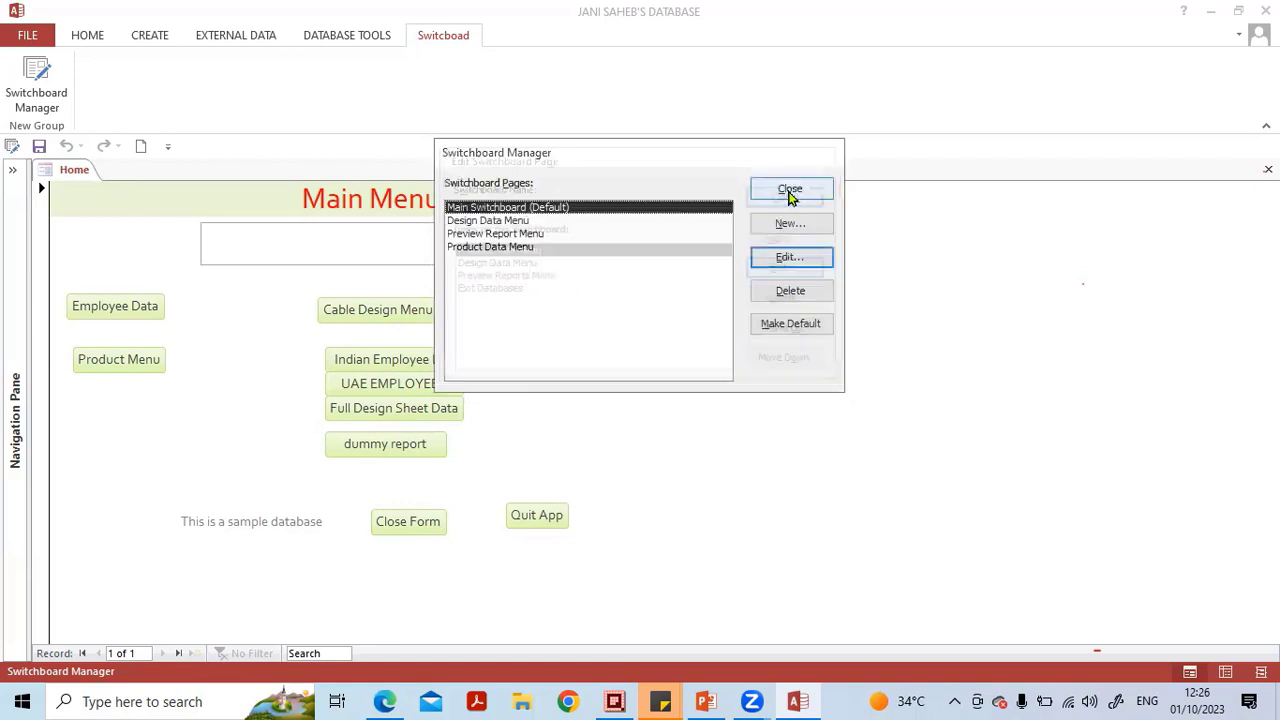
{"action": "left_click", "coordinate": [789, 189]}
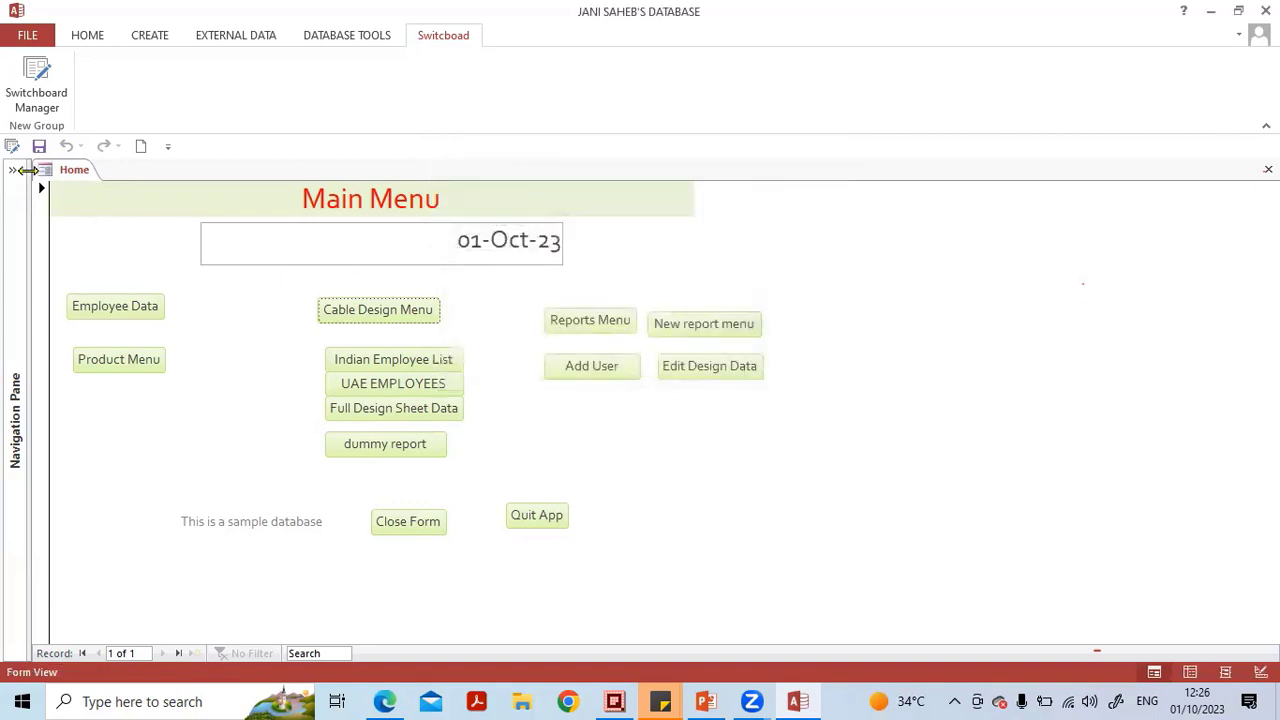
Open the navigation pane and examine the generated Switchboard Items table and Switchboard form.
{"action": "left_click_drag", "start_coordinate": [29, 171], "coordinate": [286, 171]}
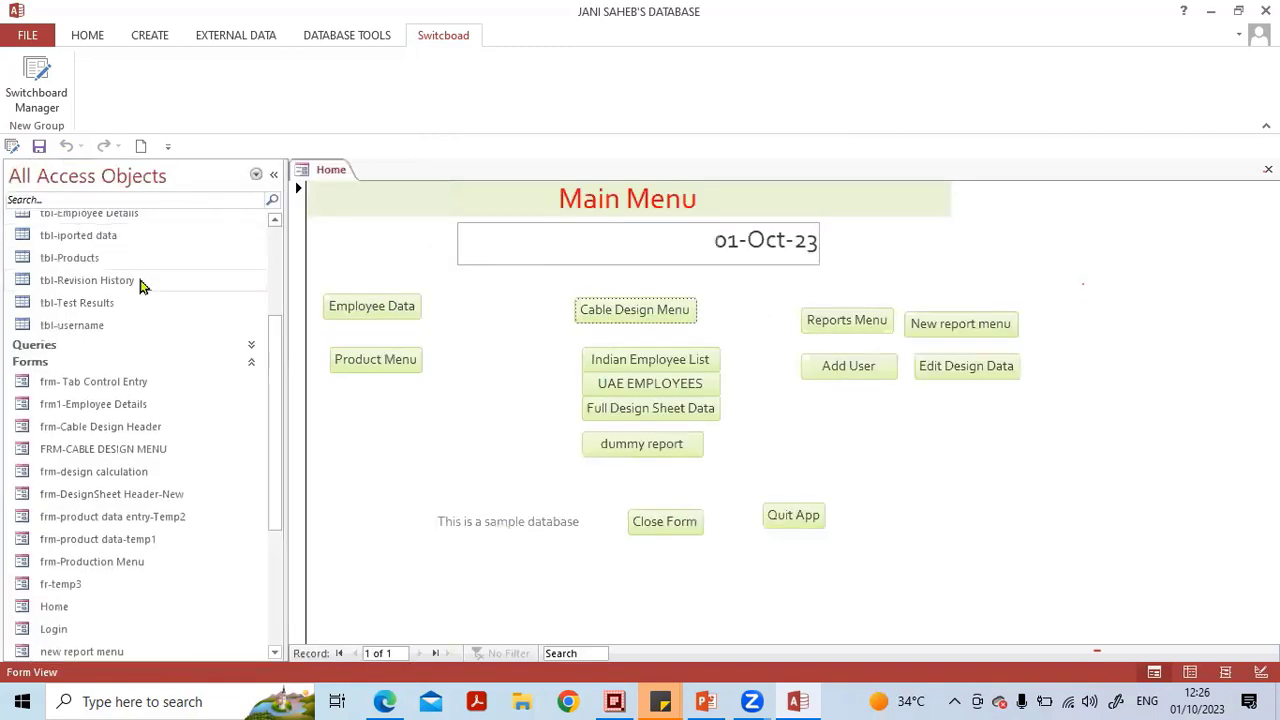
{"action": "scroll", "coordinate": [145, 280], "scroll_direction": "up", "scroll_amount": 3}
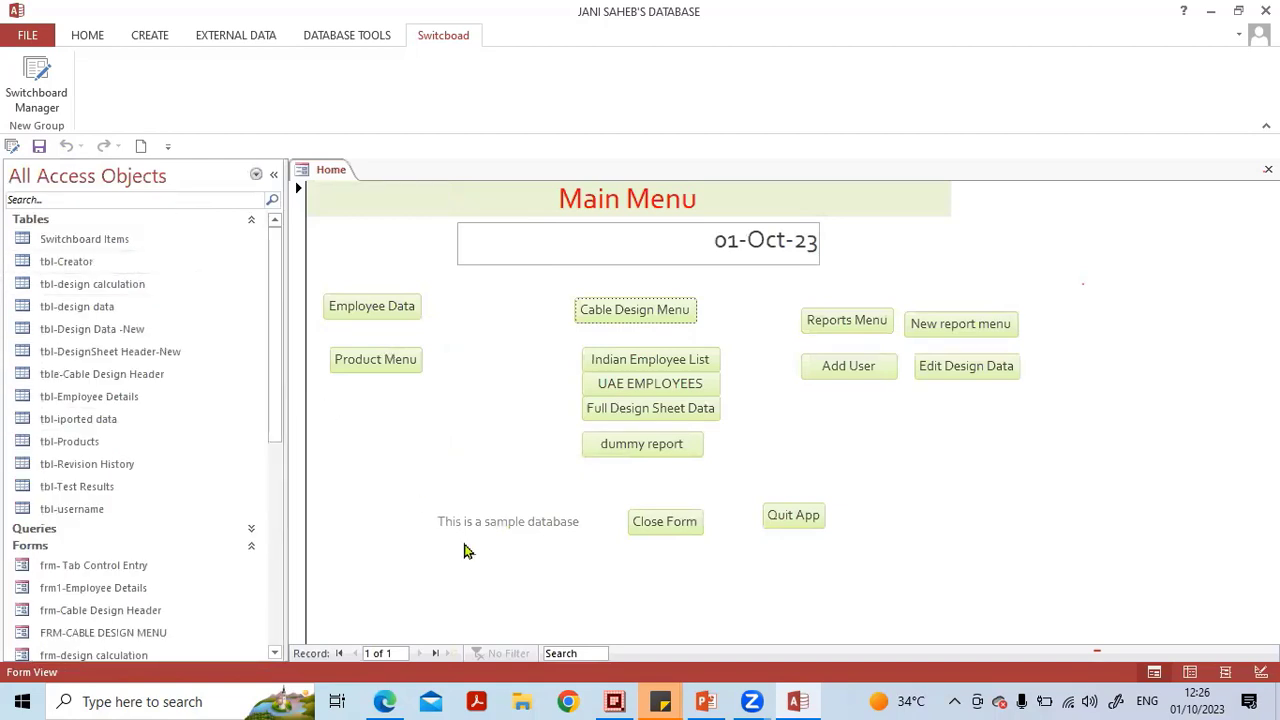
{"action": "mouse_move", "coordinate": [172, 226]}
{"action": "left_mouse_down"}
{"action": "mouse_move", "coordinate": [112, 212]}
{"action": "mouse_move", "coordinate": [10, 228]}
{"action": "mouse_move", "coordinate": [100, 254]}
{"action": "mouse_move", "coordinate": [147, 230]}
{"action": "left_mouse_up"}
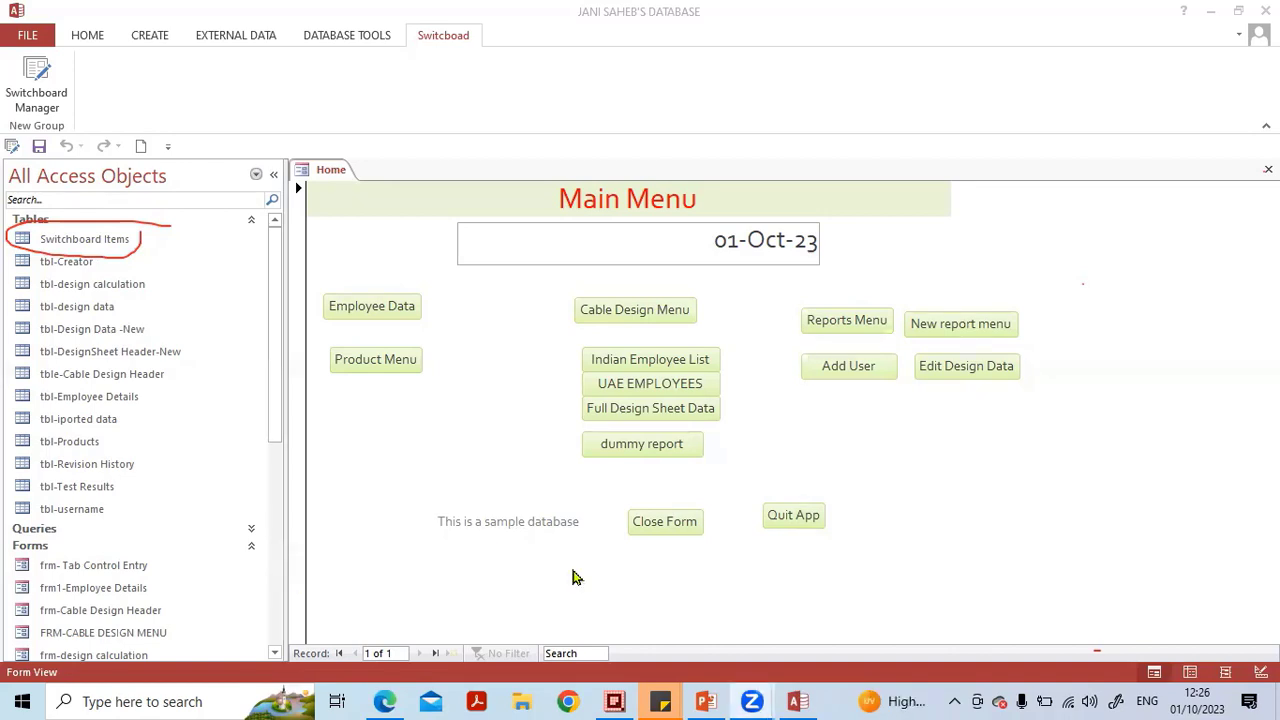
{"action": "scroll", "coordinate": [109, 366], "scroll_direction": "down", "scroll_amount": 6}
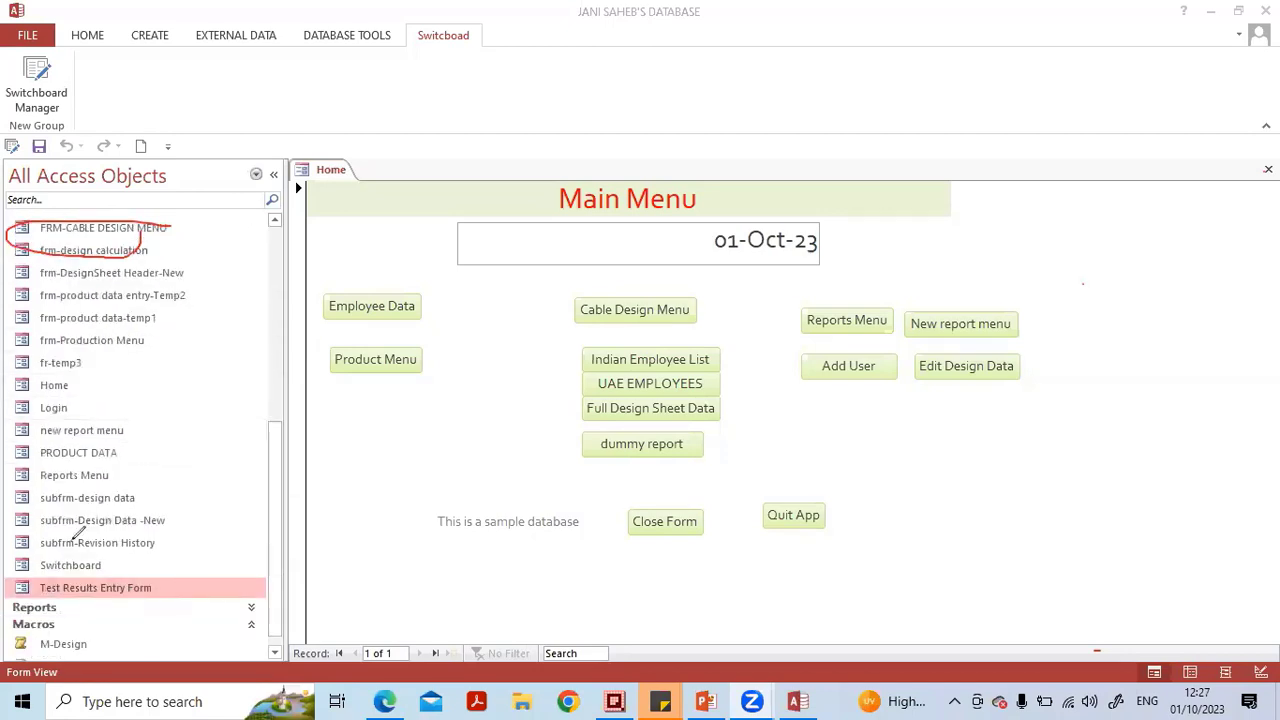
{"action": "left_click_drag", "start_coordinate": [152, 549], "coordinate": [2, 562]}
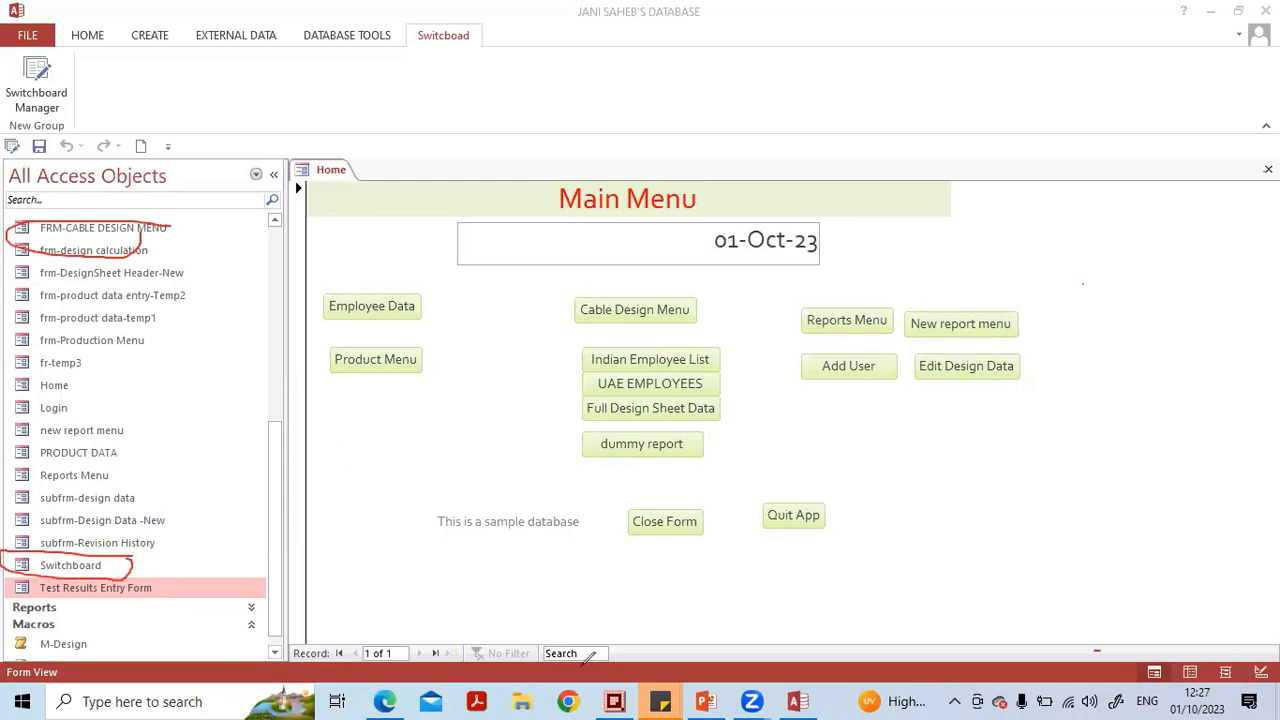
{"action": "left_click", "coordinate": [115, 558]}
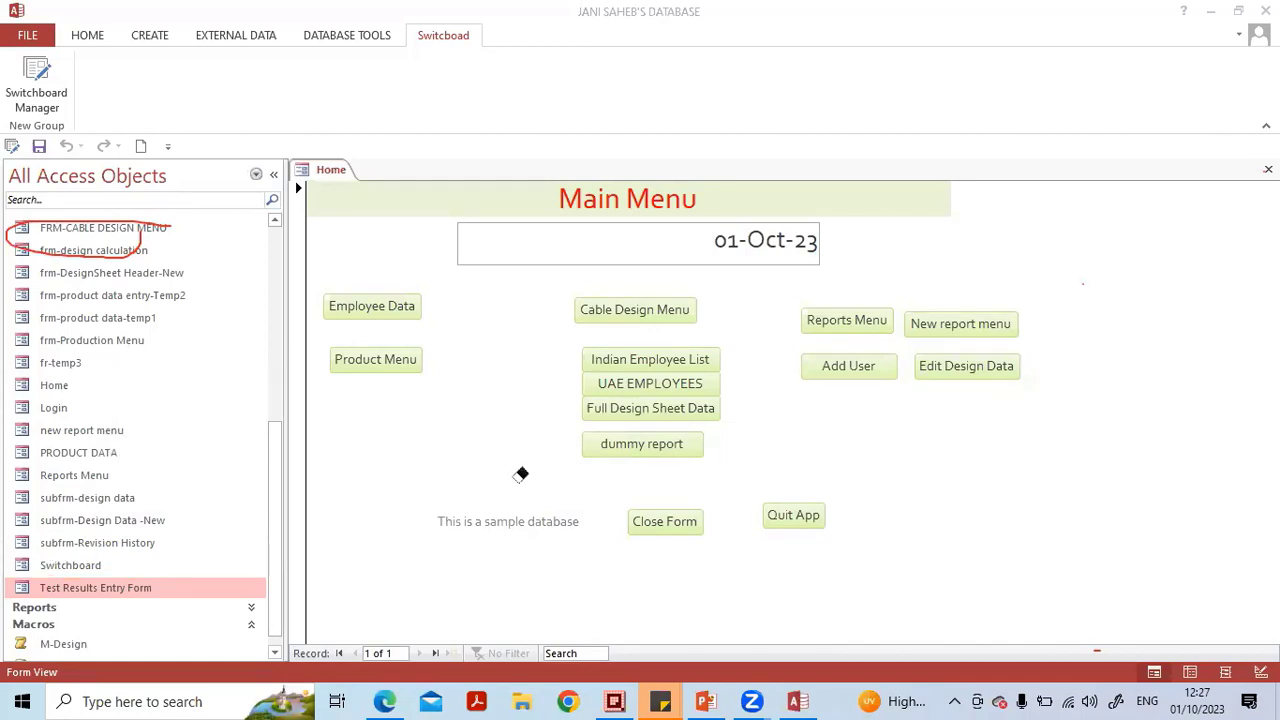
{"action": "scroll", "coordinate": [171, 300], "scroll_direction": "up", "scroll_amount": 3}
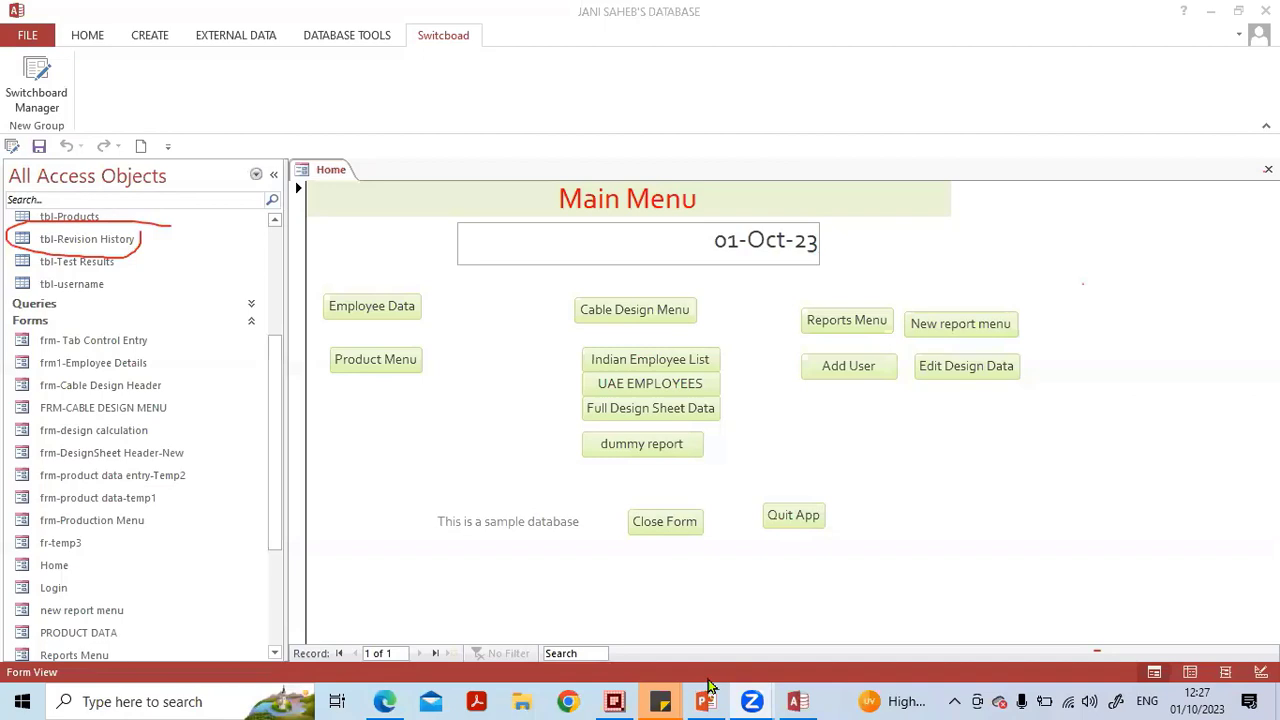
Open the Switchboard form, collapse the navigation pane, and test the Product Data Menu item before closing the form.
{"action": "left_click", "coordinate": [94, 232]}
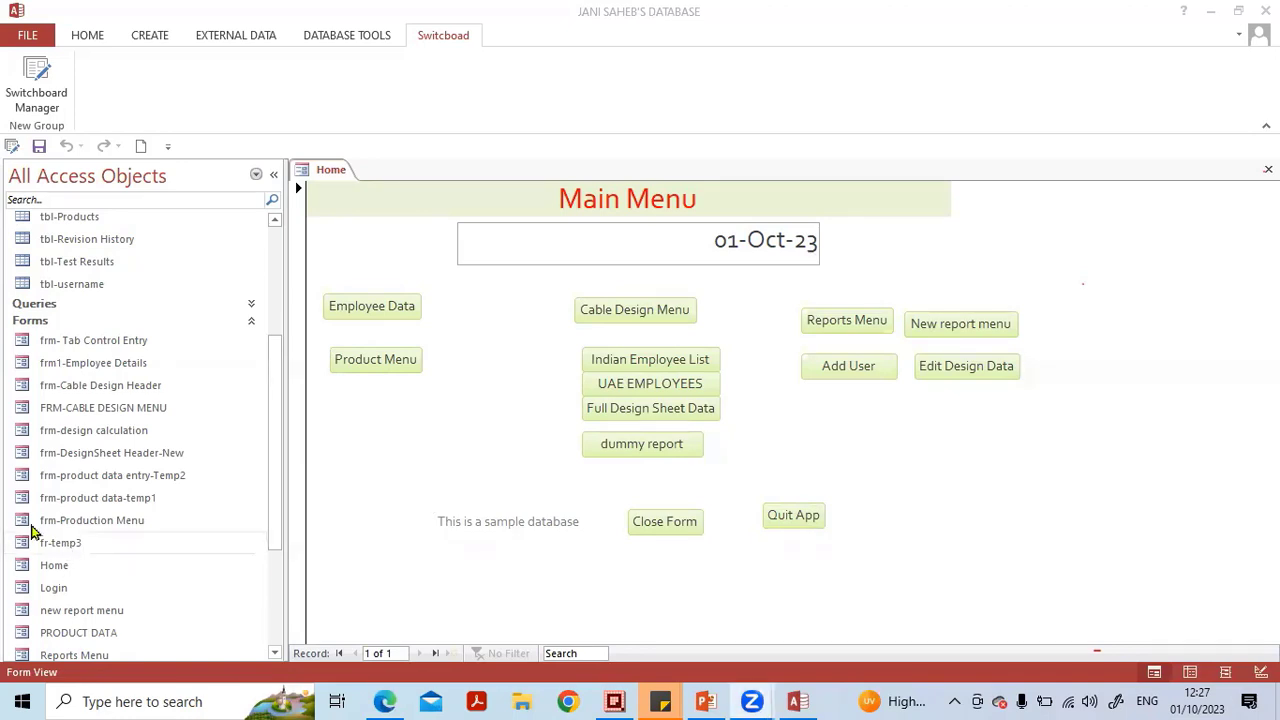
{"action": "scroll", "coordinate": [60, 490], "scroll_direction": "down", "scroll_amount": 3}
{"action": "left_click", "coordinate": [85, 548]}
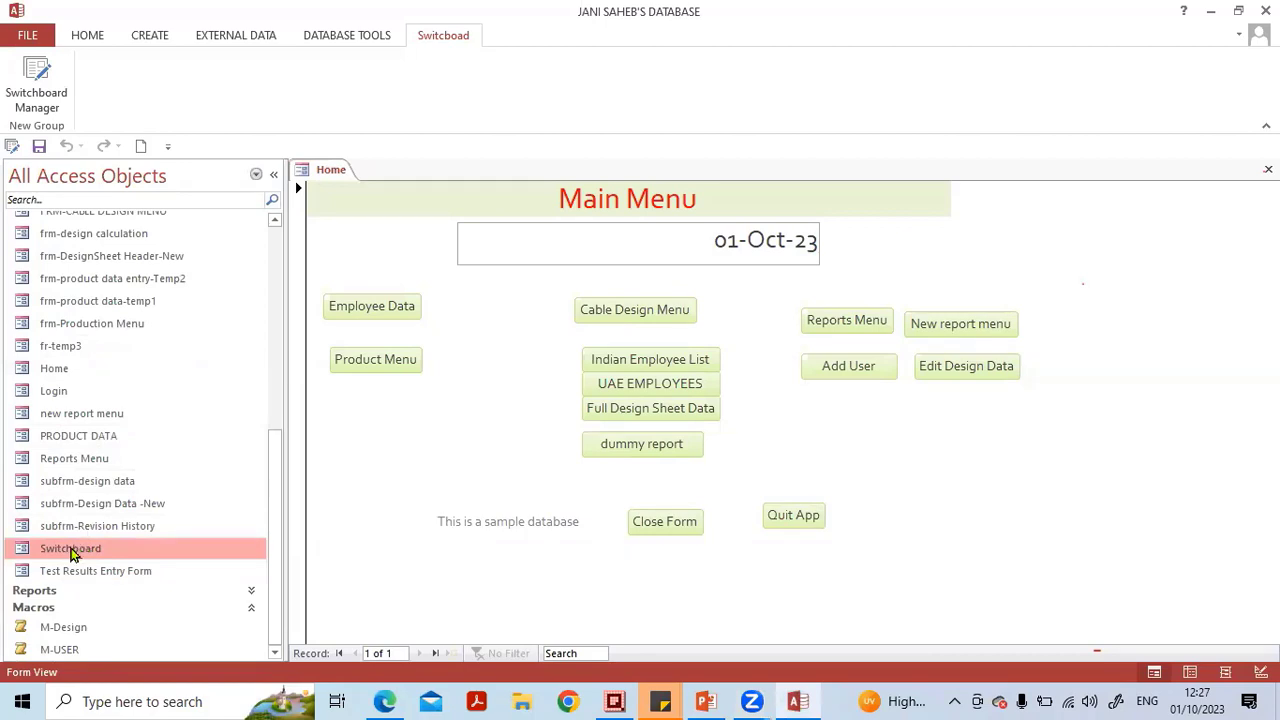
{"action": "left_click", "coordinate": [84, 528]}
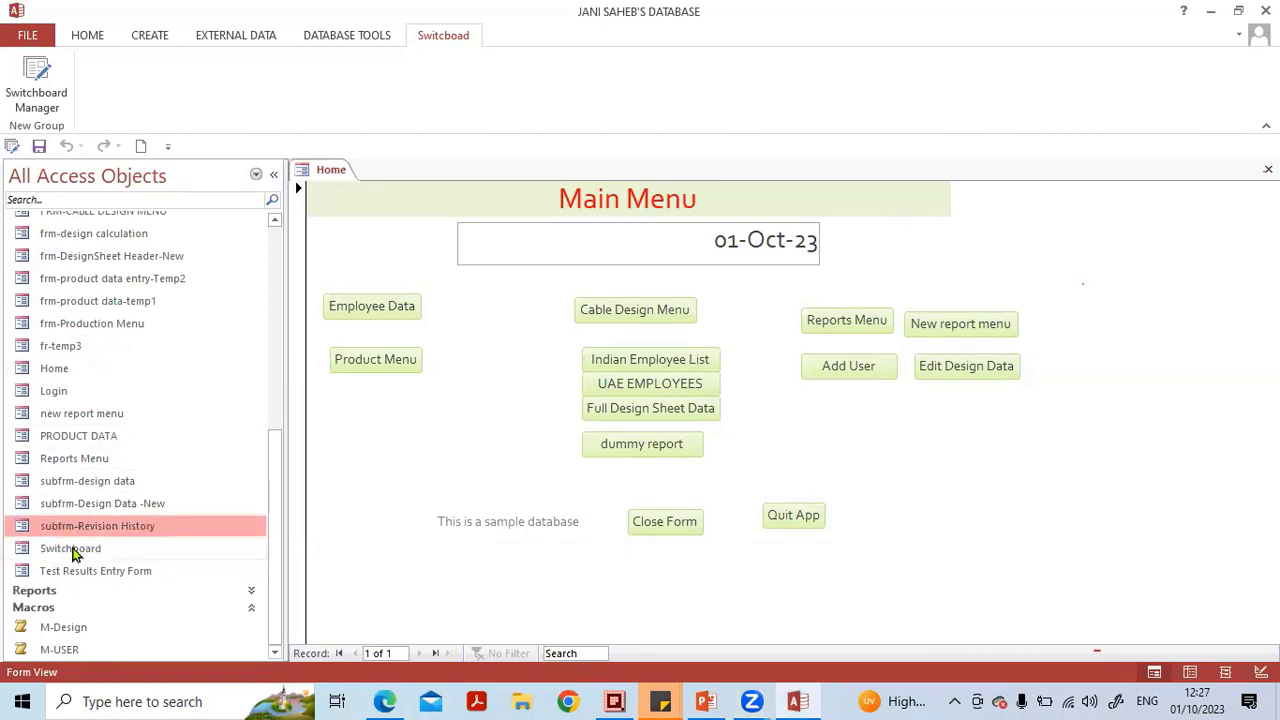
{"action": "left_click", "coordinate": [74, 553]}
{"action": "double_click", "coordinate": [72, 551]}
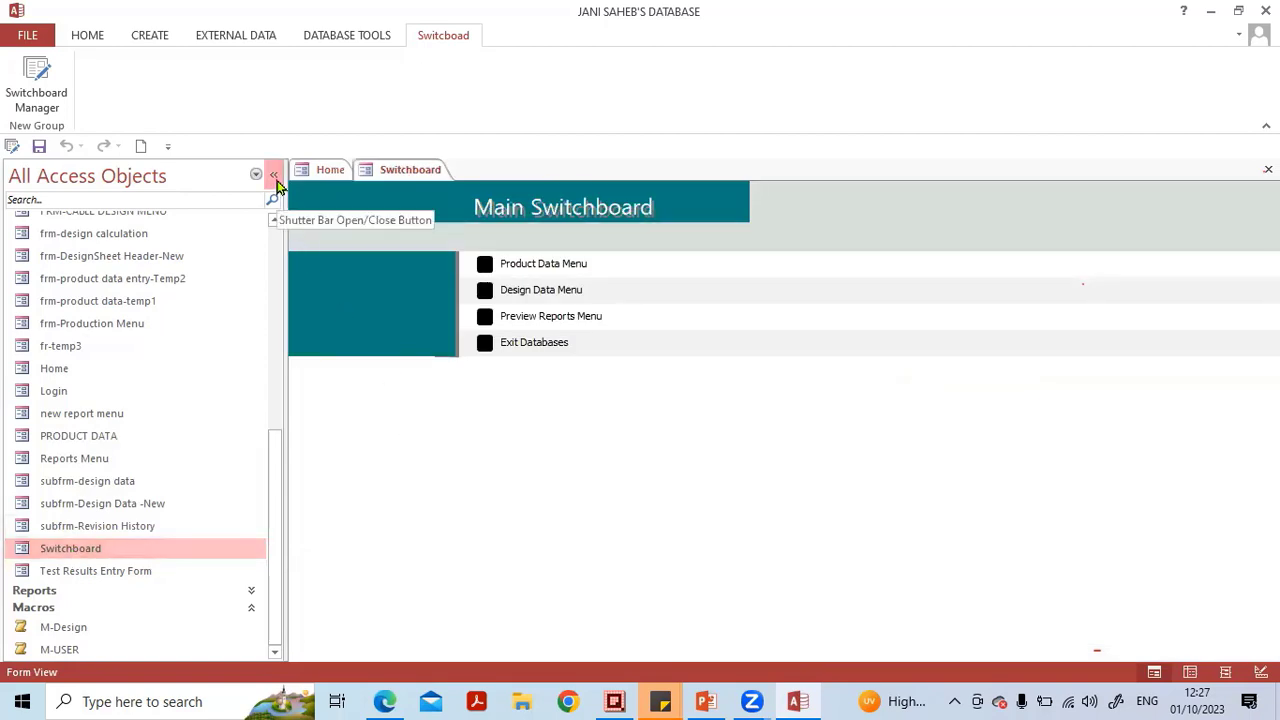
{"action": "left_click", "coordinate": [273, 176]}
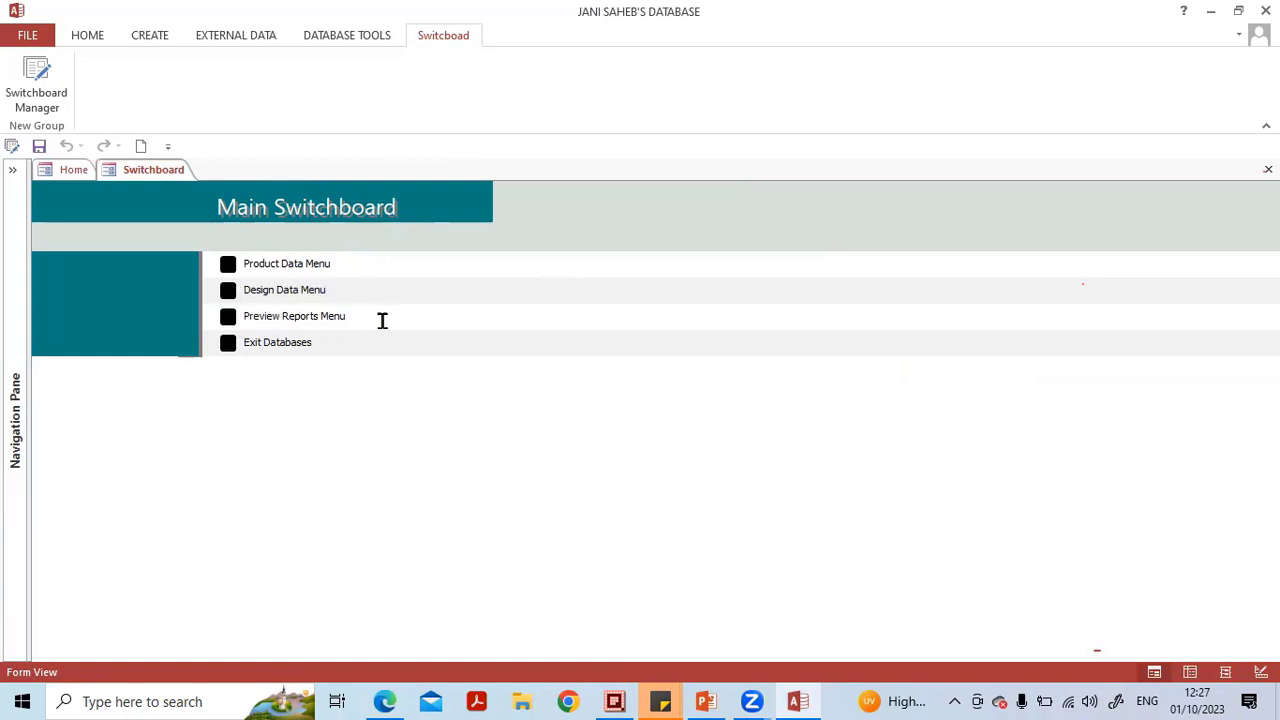
{"action": "left_click", "coordinate": [228, 265]}
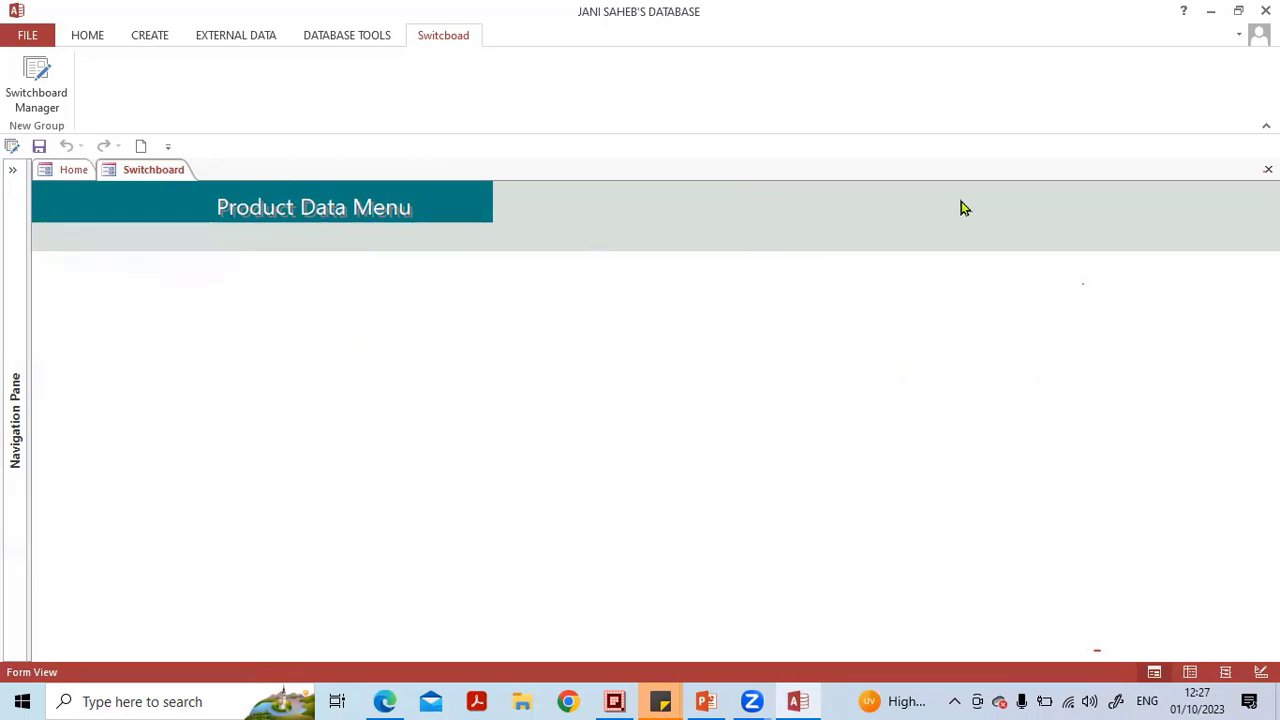
{"action": "left_click", "coordinate": [1268, 169]}
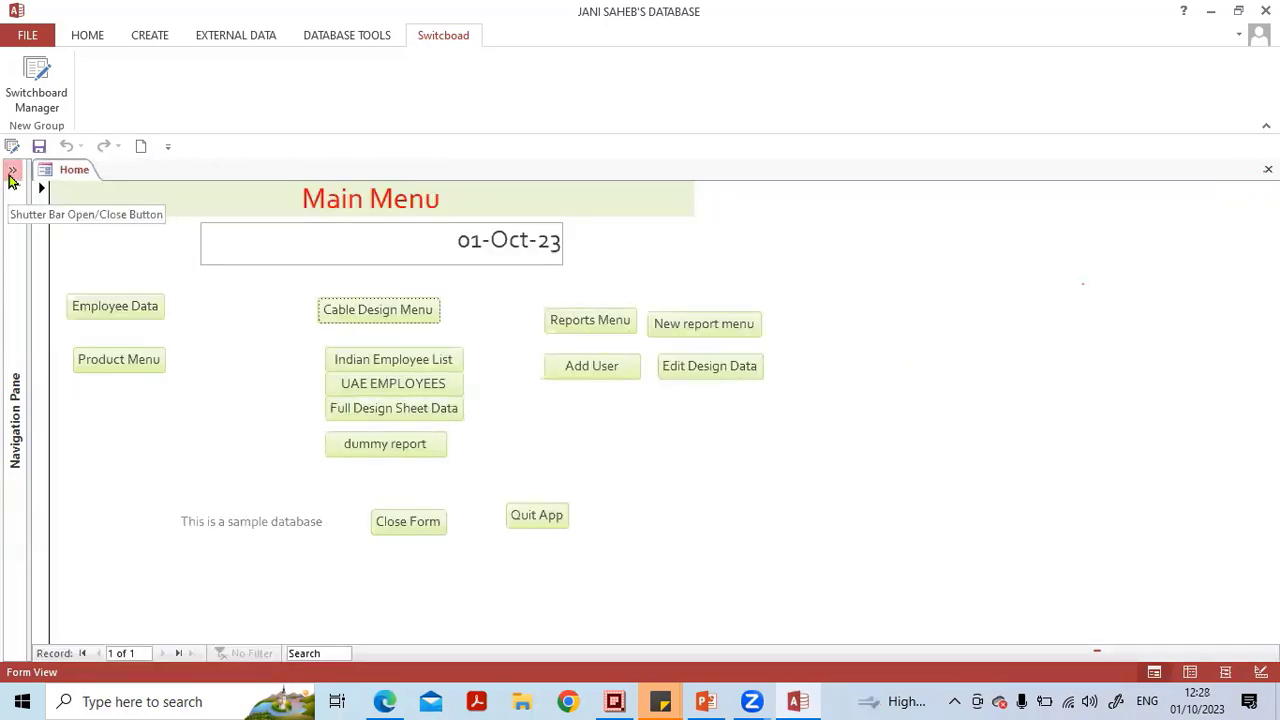
Reopen the Switchboard form to test the Design Data Menu item, then close the form.
{"action": "left_click", "coordinate": [12, 178]}
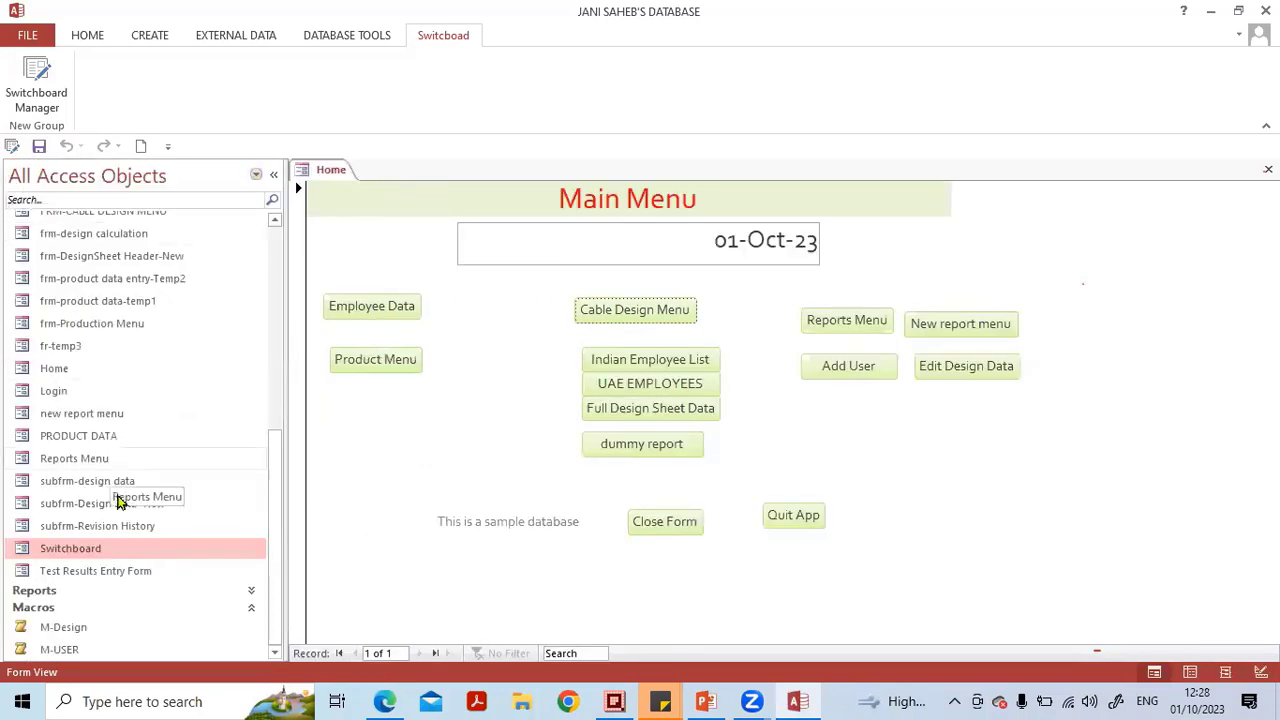
{"action": "double_click", "coordinate": [120, 551]}
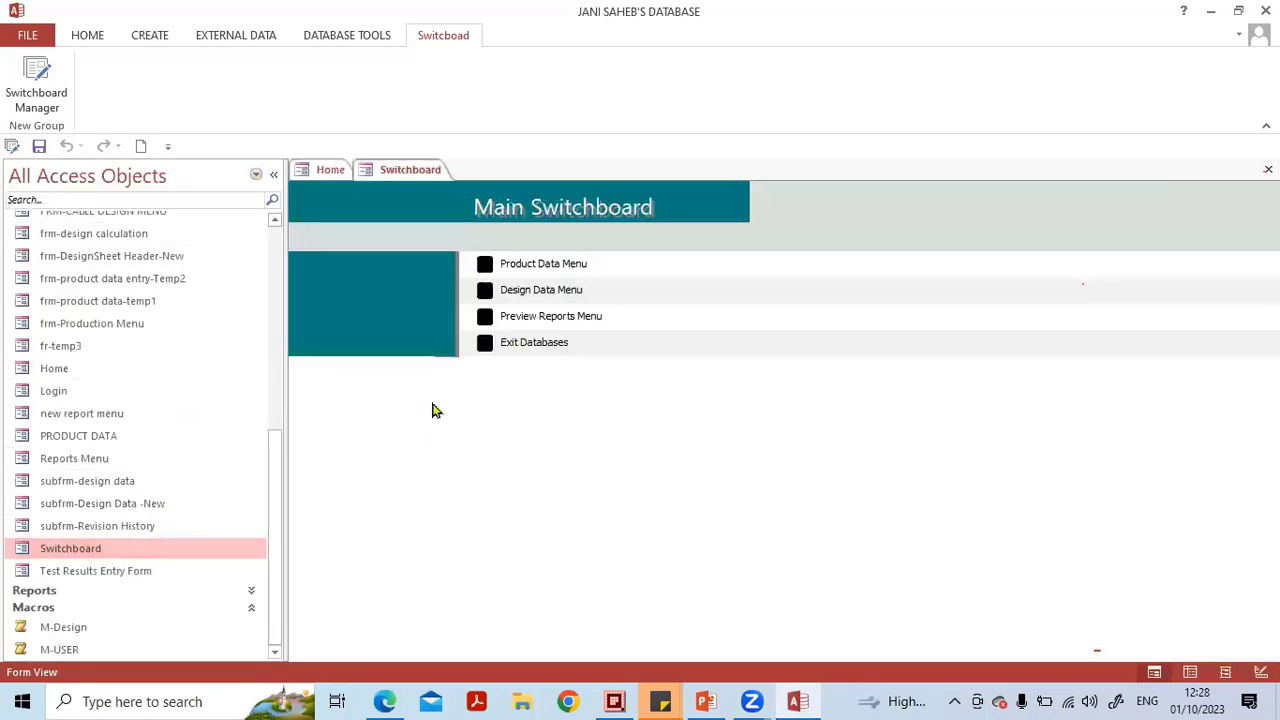
{"action": "left_click", "coordinate": [277, 174]}
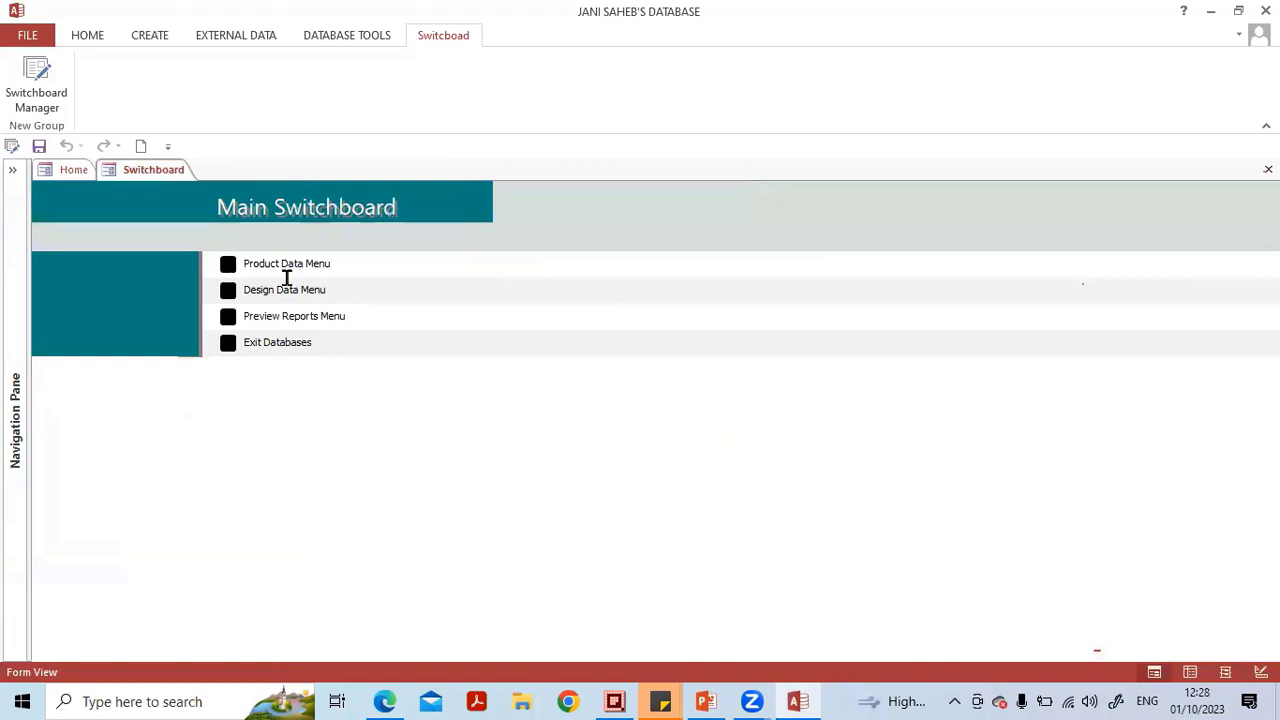
{"action": "left_click", "coordinate": [228, 297]}
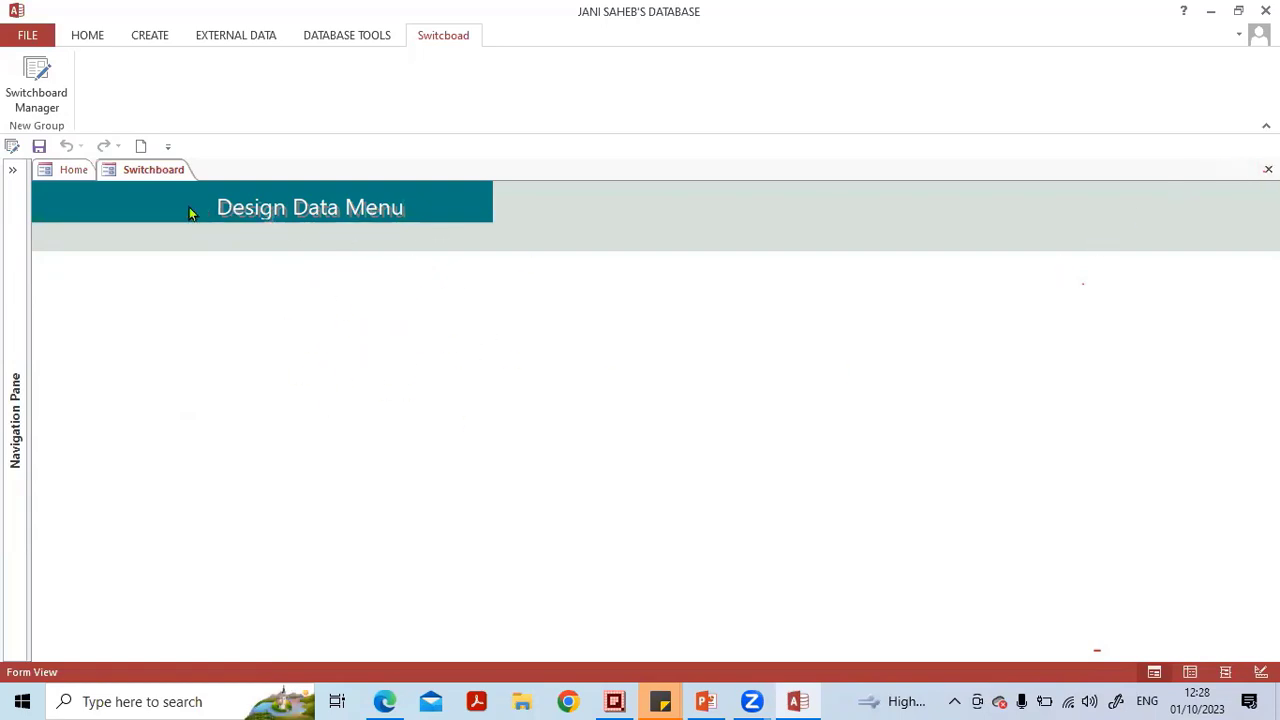
{"action": "left_click", "coordinate": [160, 168]}
{"action": "left_click", "coordinate": [1268, 170]}
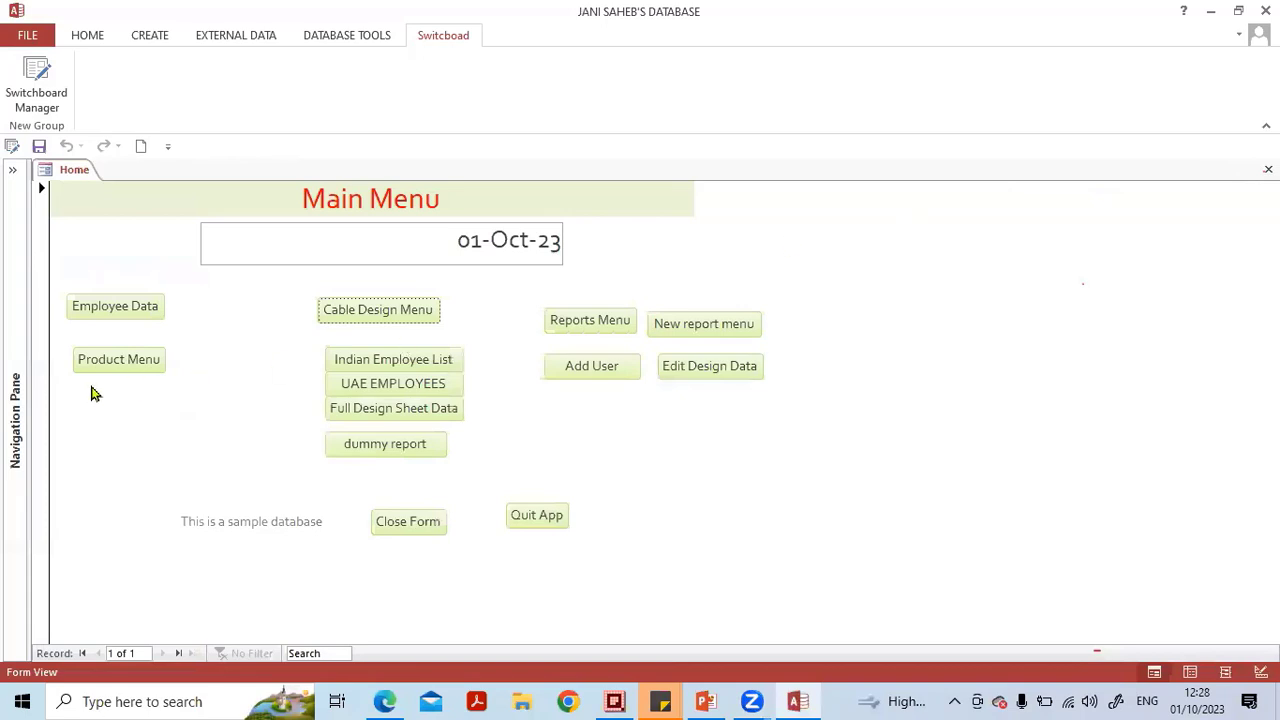
{"action": "left_click", "coordinate": [13, 172]}
{"action": "double_click", "coordinate": [89, 549]}
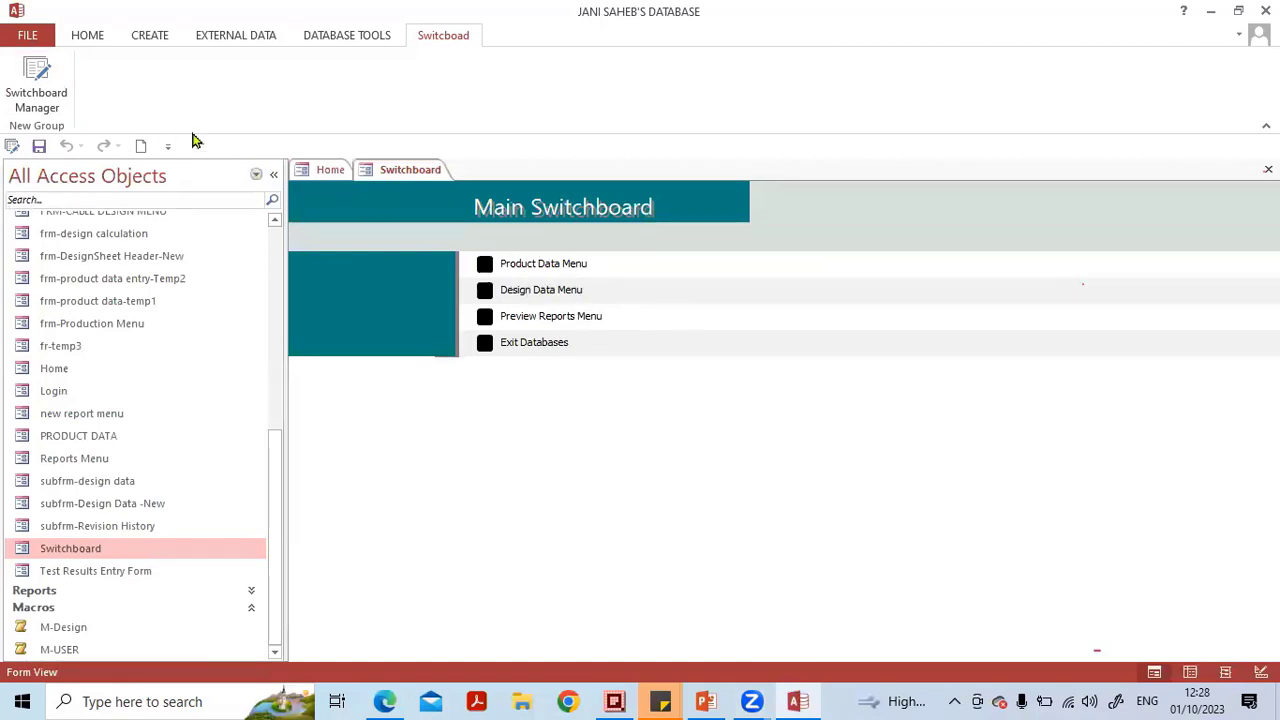
{"action": "left_click", "coordinate": [1268, 169]}
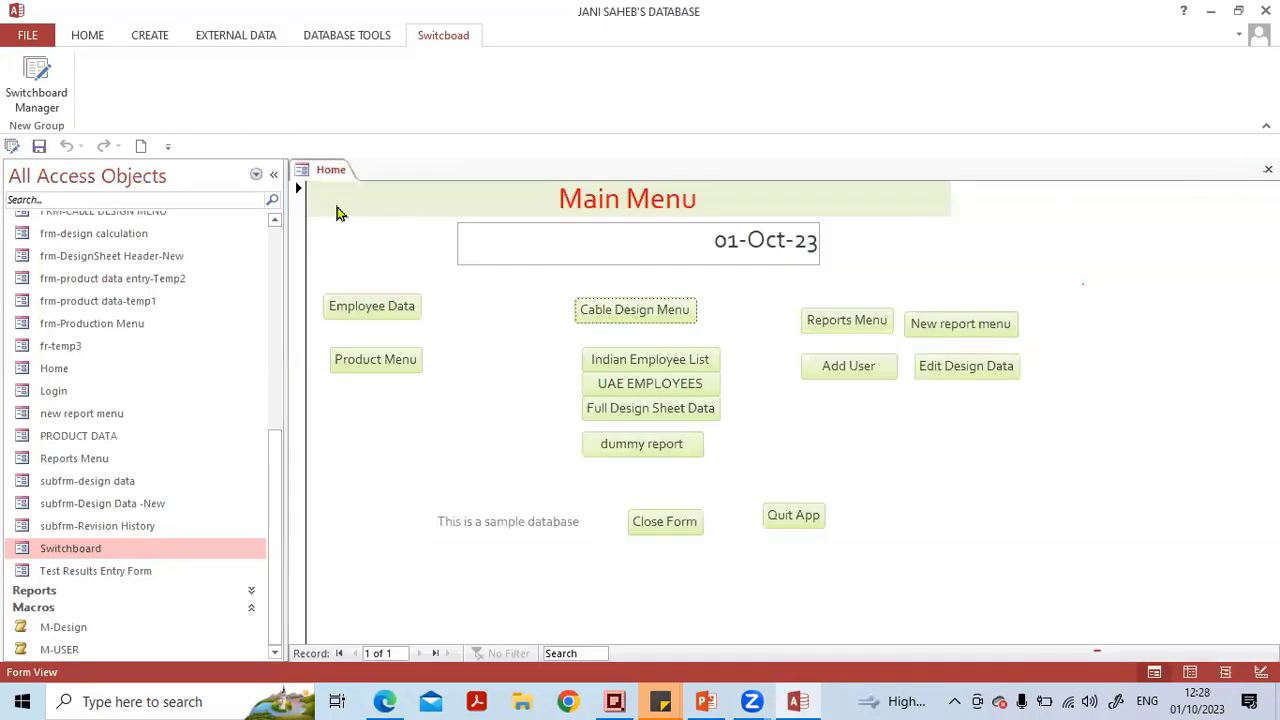
In Switchboard Manager, edit the Design Data Menu page and add an item Design Data Entry that opens frm-DesignSheet Header-New in Edit Mode.
{"action": "left_click", "coordinate": [36, 72]}
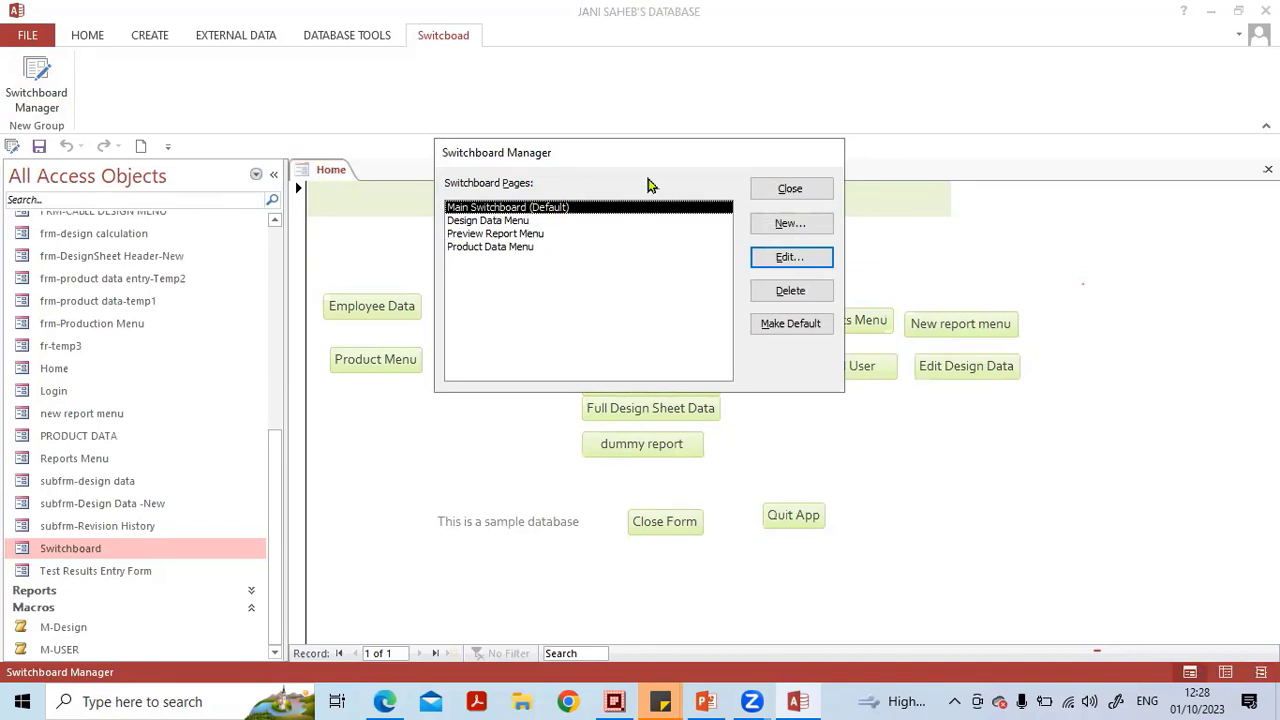
{"action": "left_click", "coordinate": [508, 222]}
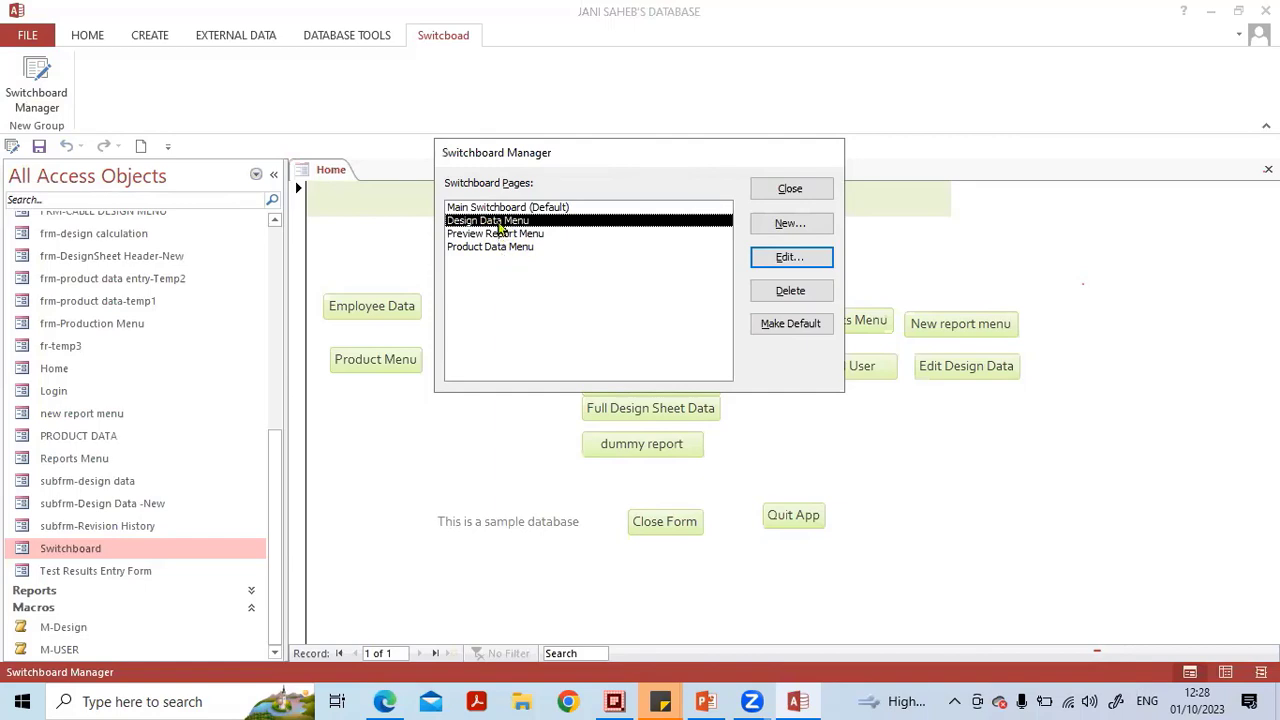
{"action": "double_click", "coordinate": [500, 222]}
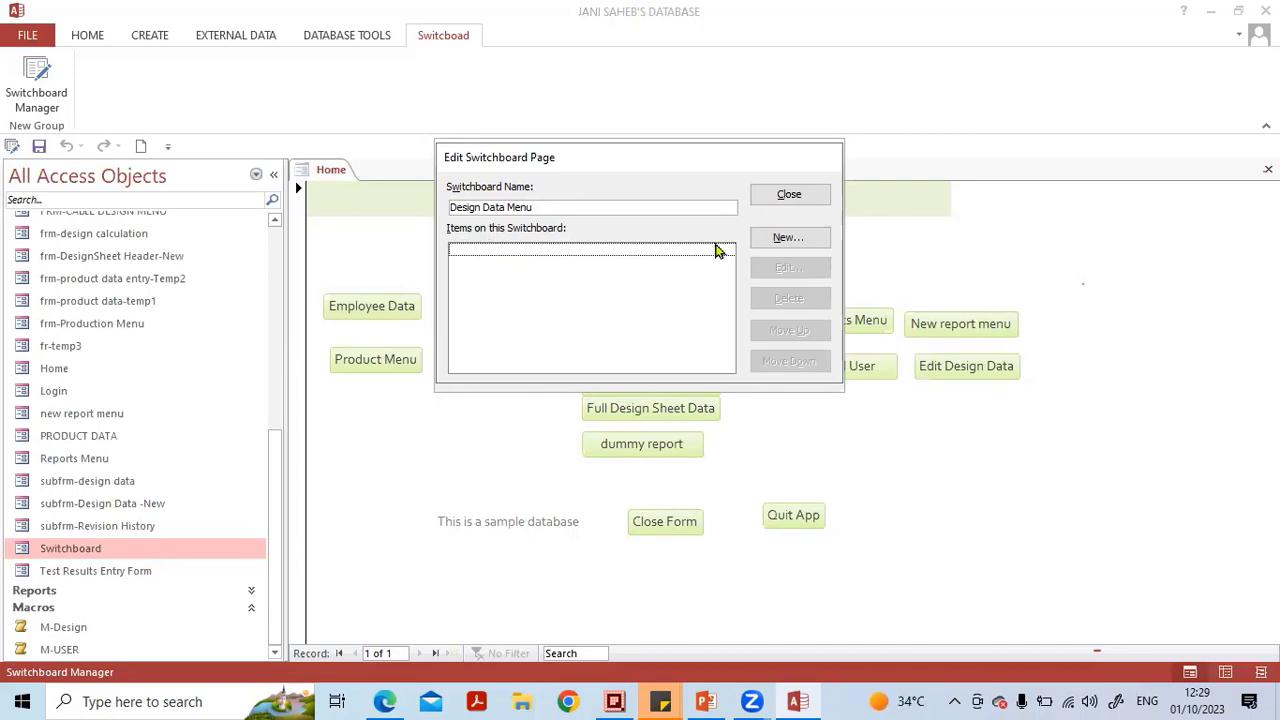
{"action": "left_click", "coordinate": [775, 241]}
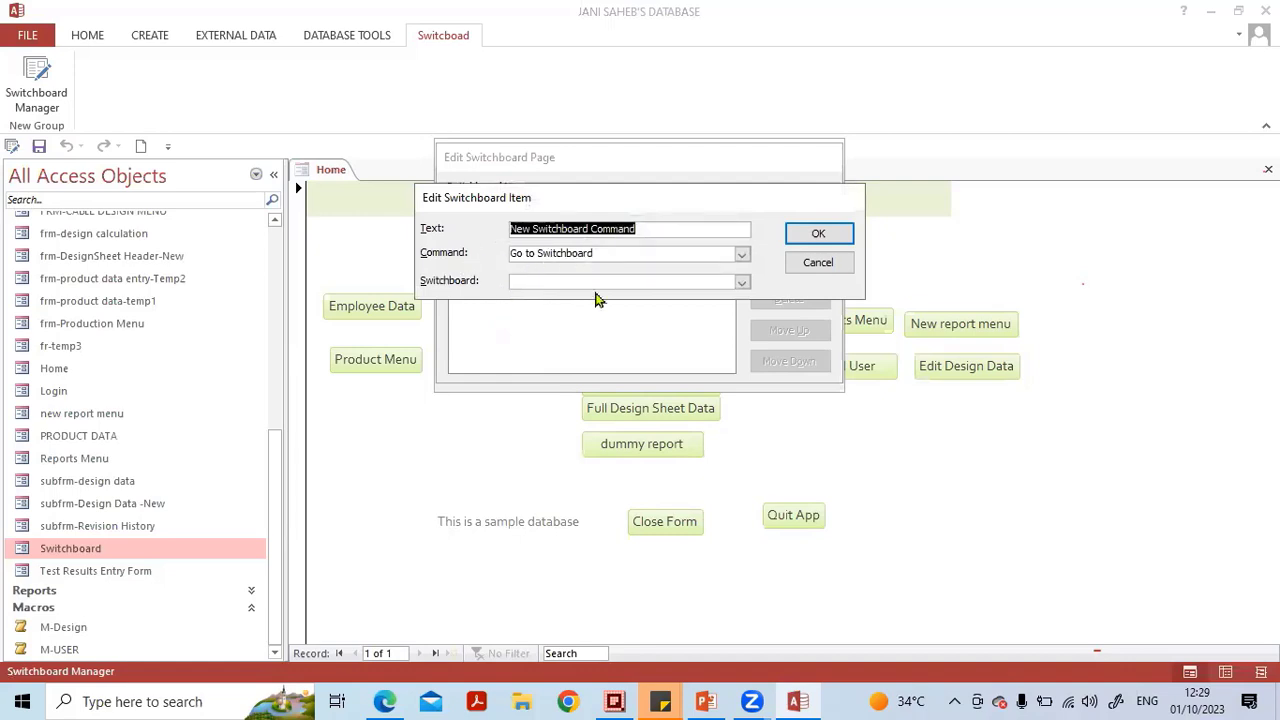
{"action": "key", "text": "Caps_Lock"}
{"action": "type", "text": "D"}
{"action": "key", "text": "Caps_Lock"}
{"action": "type", "text": "esing"}
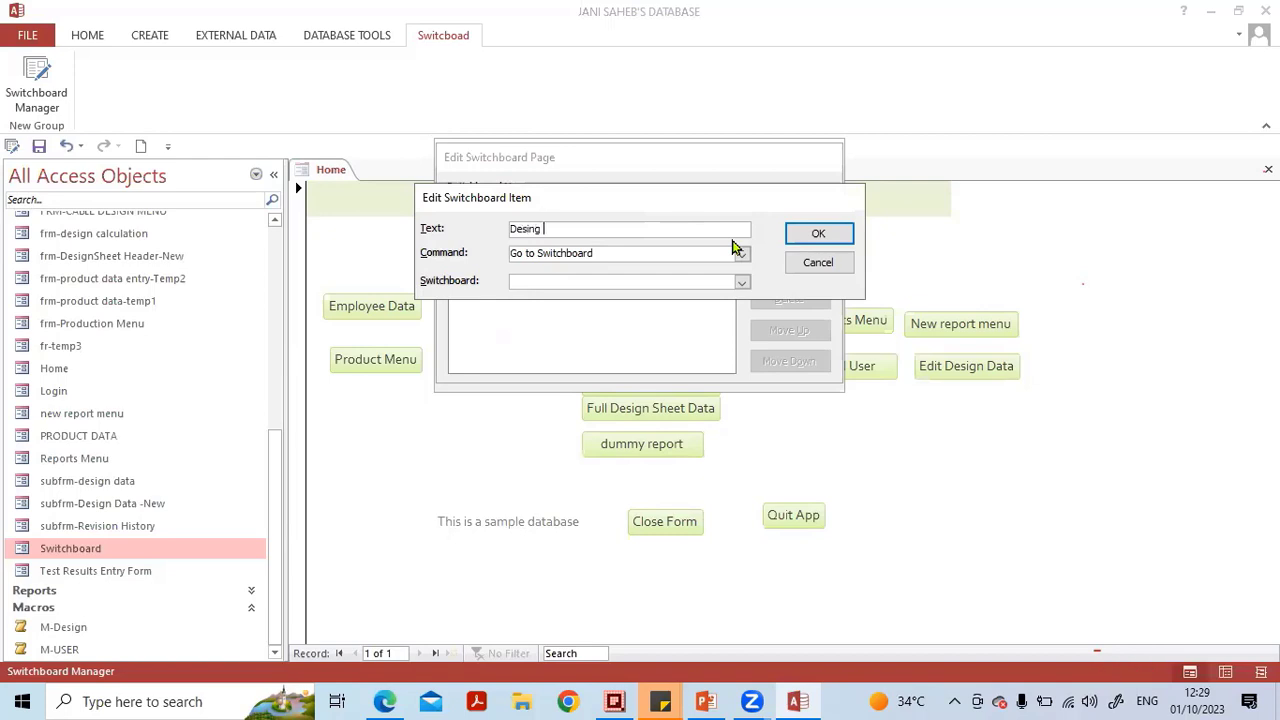
{"action": "key", "text": "Caps_Lock"}
{"action": "key", "text": "BackSpace"}
{"action": "key", "text": "Caps_Lock"}
{"action": "key", "text": "Caps_Lock"}
{"action": "type", "text": "D"}
{"action": "key", "text": "Caps_Lock"}
{"action": "type", "text": "ata"}
{"action": "key", "text": "Caps_Lock"}
{"action": "type", "text": "E"}
{"action": "key", "text": "Caps_Lock"}
{"action": "type", "text": "ntry"}
{"action": "left_click", "coordinate": [741, 256]}
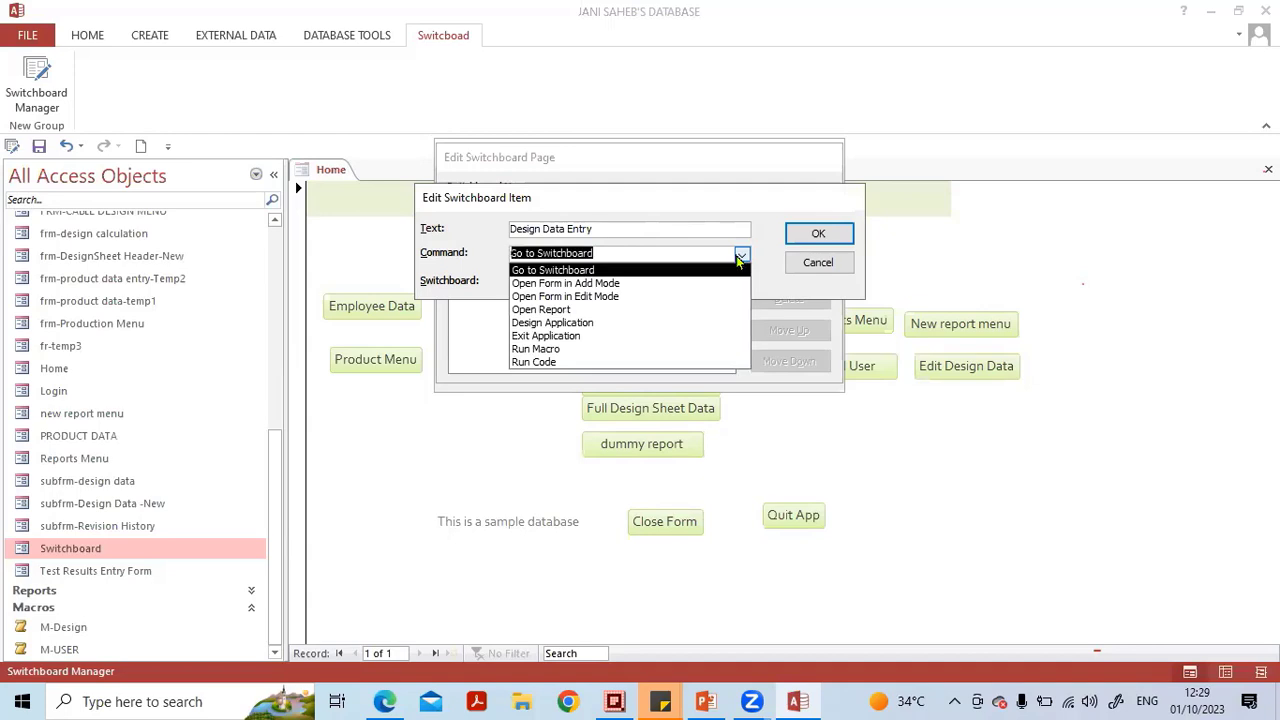
{"action": "left_click", "coordinate": [702, 297]}
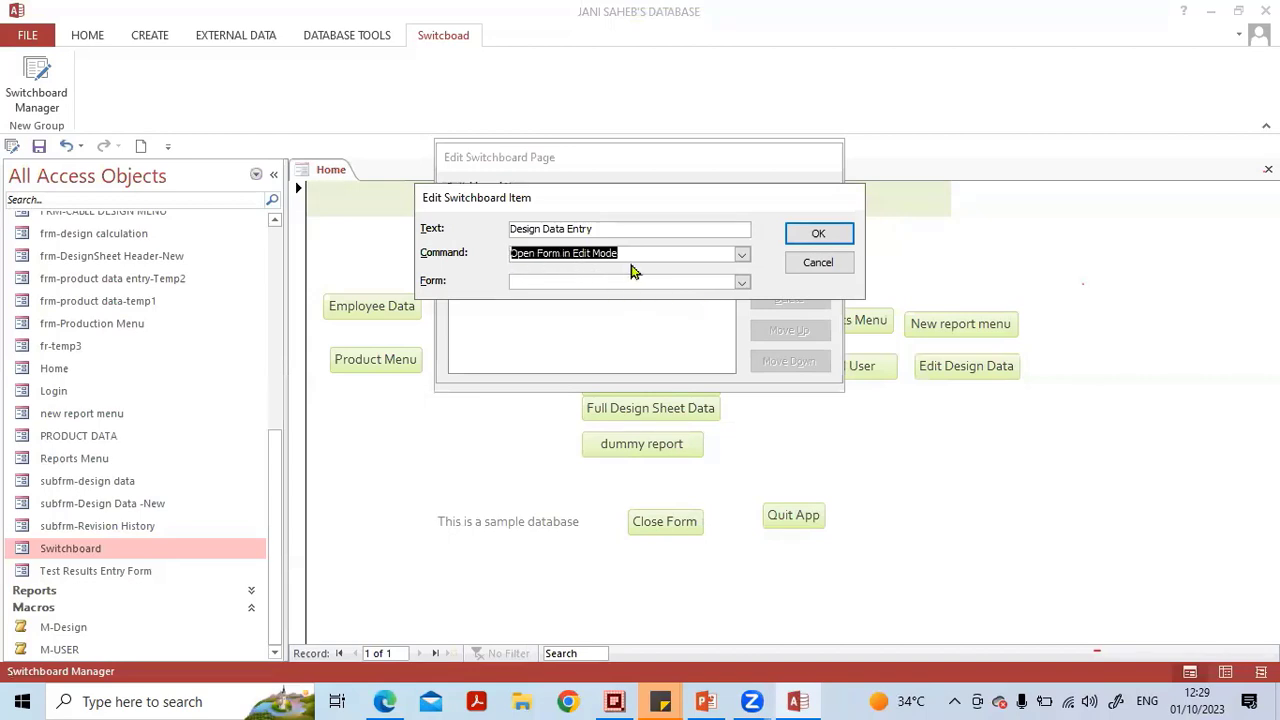
{"action": "left_click", "coordinate": [741, 282]}
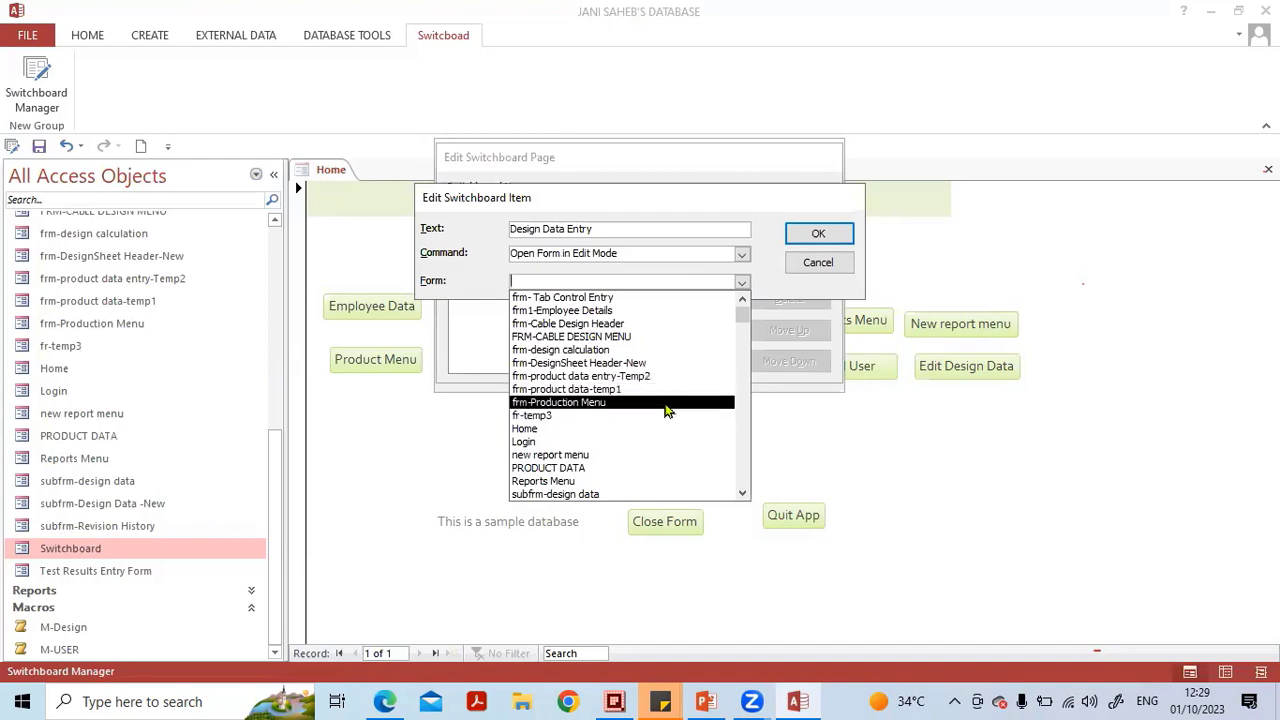
{"action": "scroll", "coordinate": [670, 380], "scroll_direction": "down", "scroll_amount": 1}
{"action": "scroll", "coordinate": [675, 390], "scroll_direction": "down", "scroll_amount": 1}
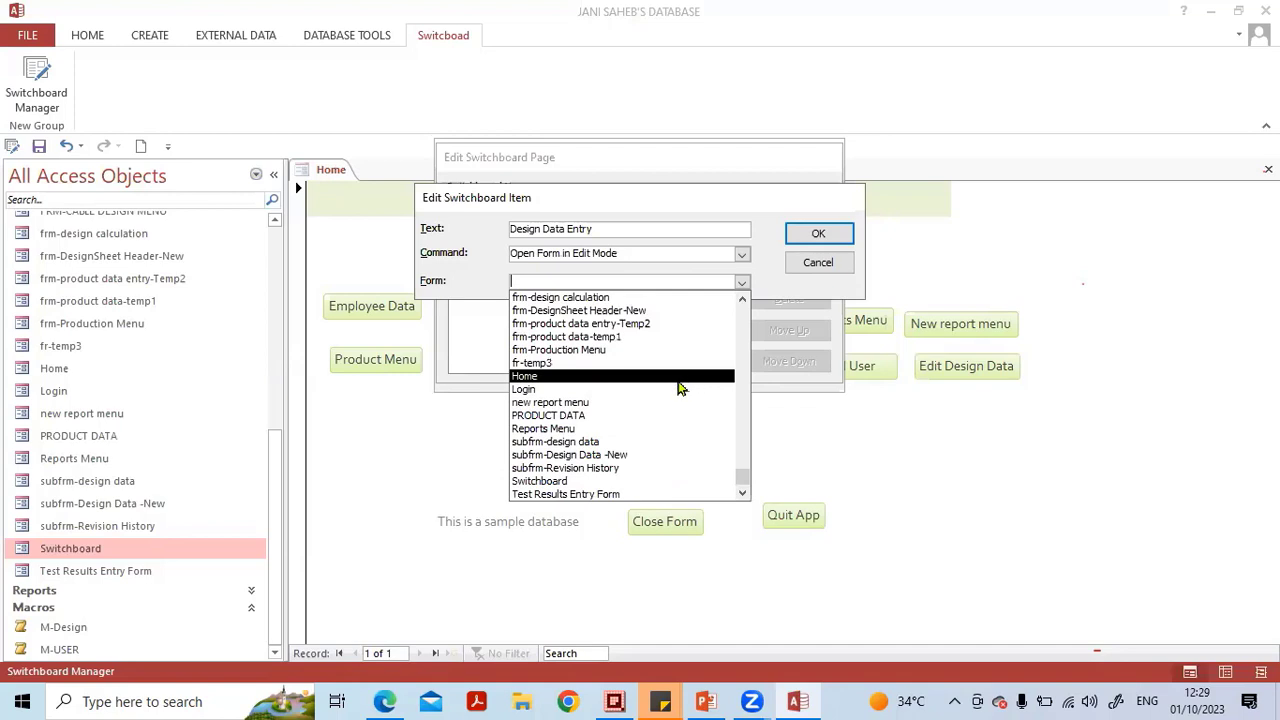
{"action": "scroll", "coordinate": [678, 388], "scroll_direction": "up", "scroll_amount": 2}
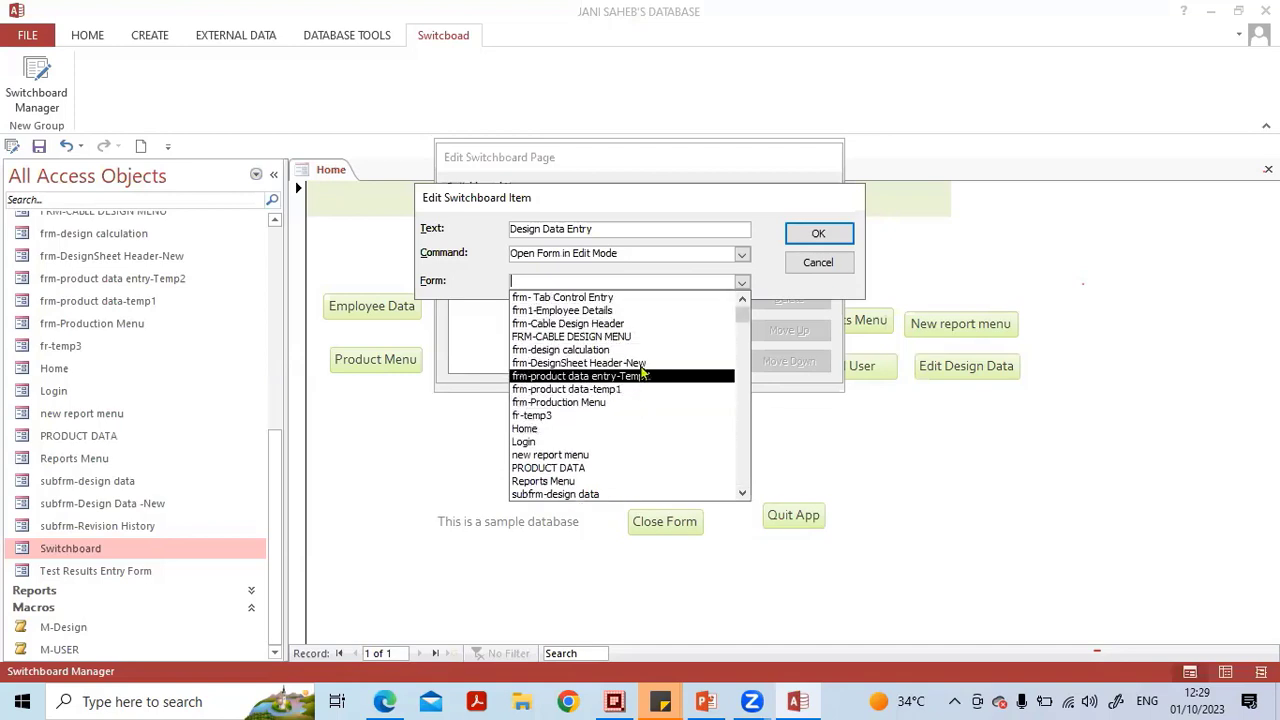
{"action": "left_click", "coordinate": [643, 366]}
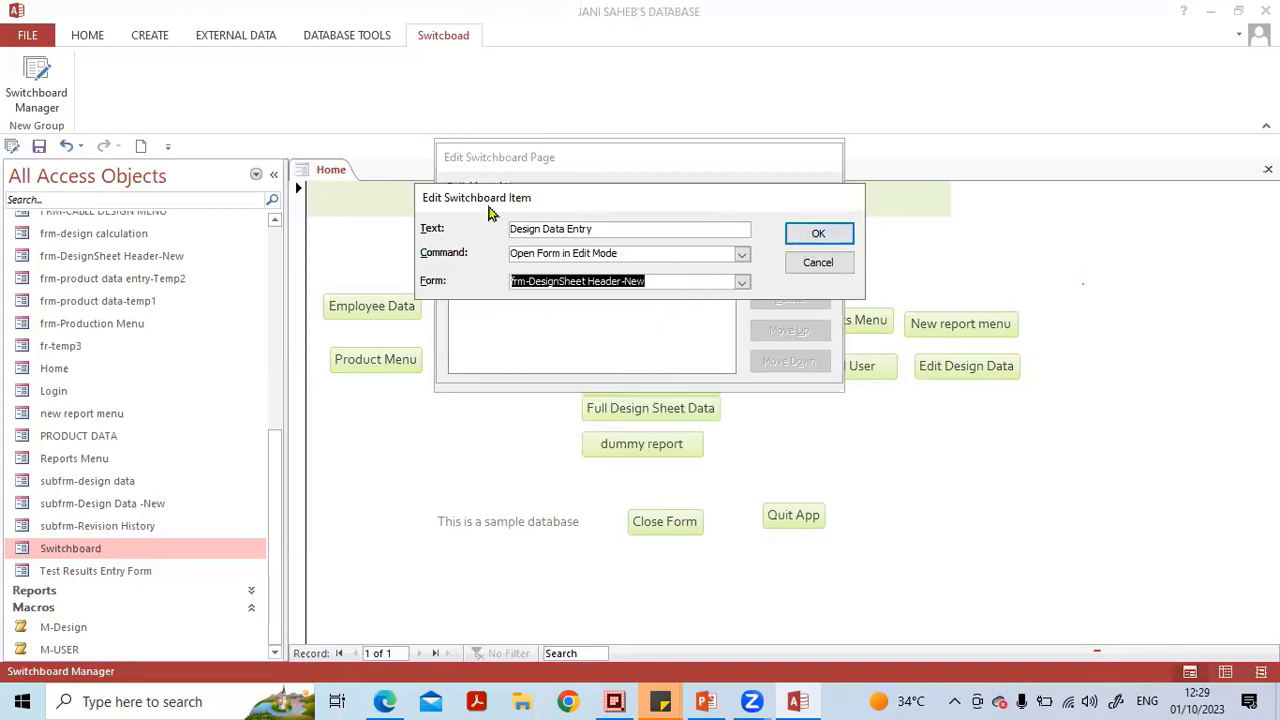
{"action": "left_click_drag", "start_coordinate": [608, 362], "coordinate": [606, 356]}
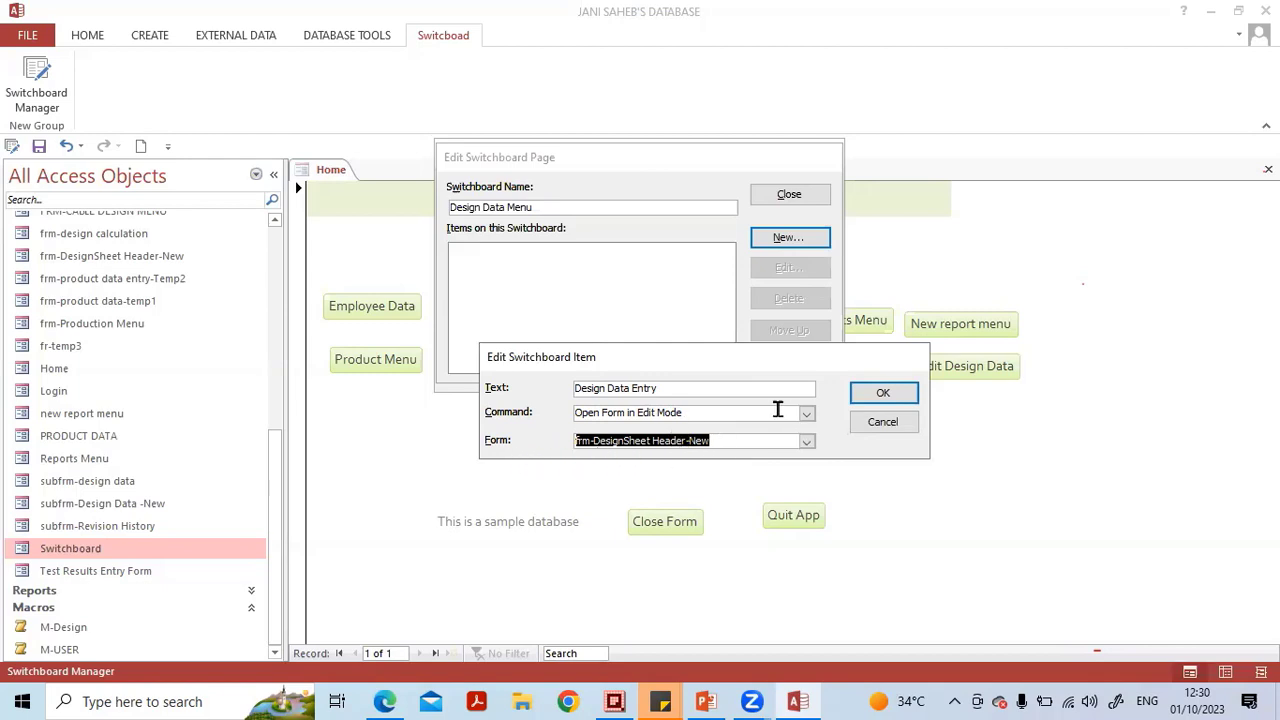
{"action": "left_click", "coordinate": [882, 393]}
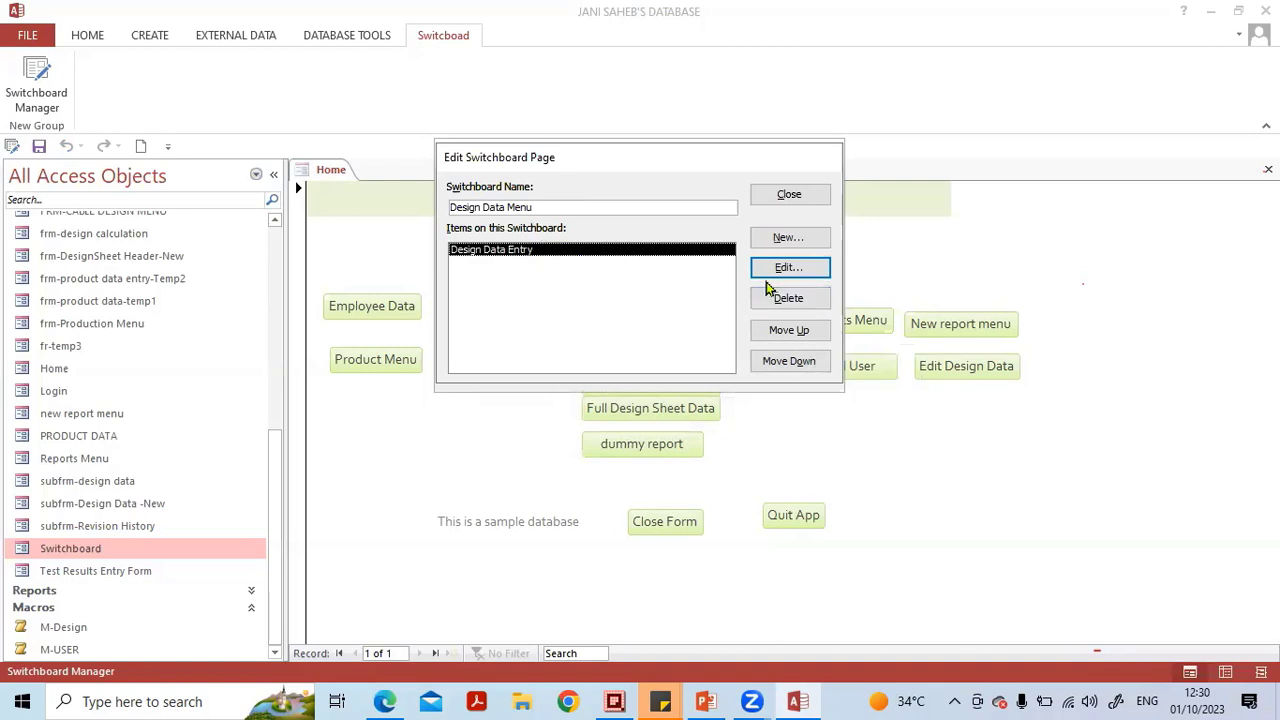
Add a Design Data Menu item named Design Calculations that opens frm-design calculation in Edit Mode.
{"action": "left_click", "coordinate": [773, 242]}
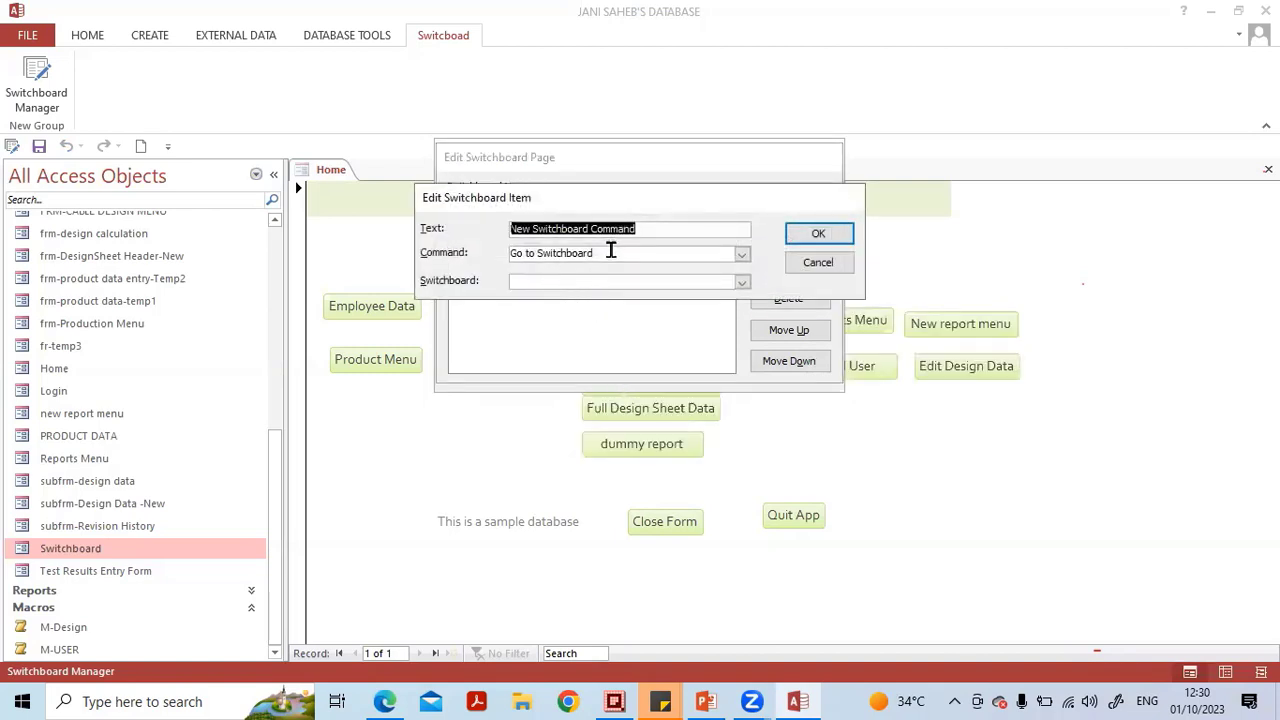
{"action": "key", "text": "Caps_Lock"}
{"action": "type", "text": "De"}
{"action": "key", "text": "Caps_Lock"}
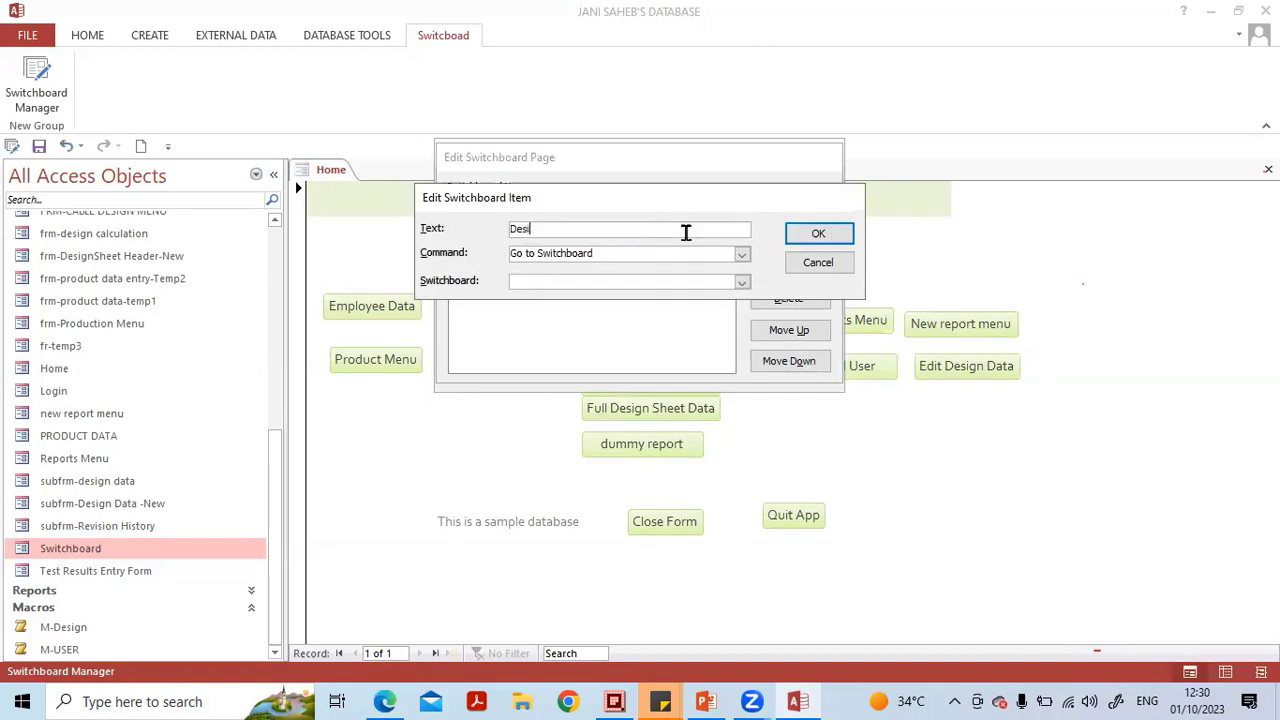
{"action": "type", "text": "sign"}
{"action": "key", "text": "Caps_Lock"}
{"action": "type", "text": "C"}
{"action": "key", "text": "Caps_Lock"}
{"action": "left_click", "coordinate": [741, 256]}
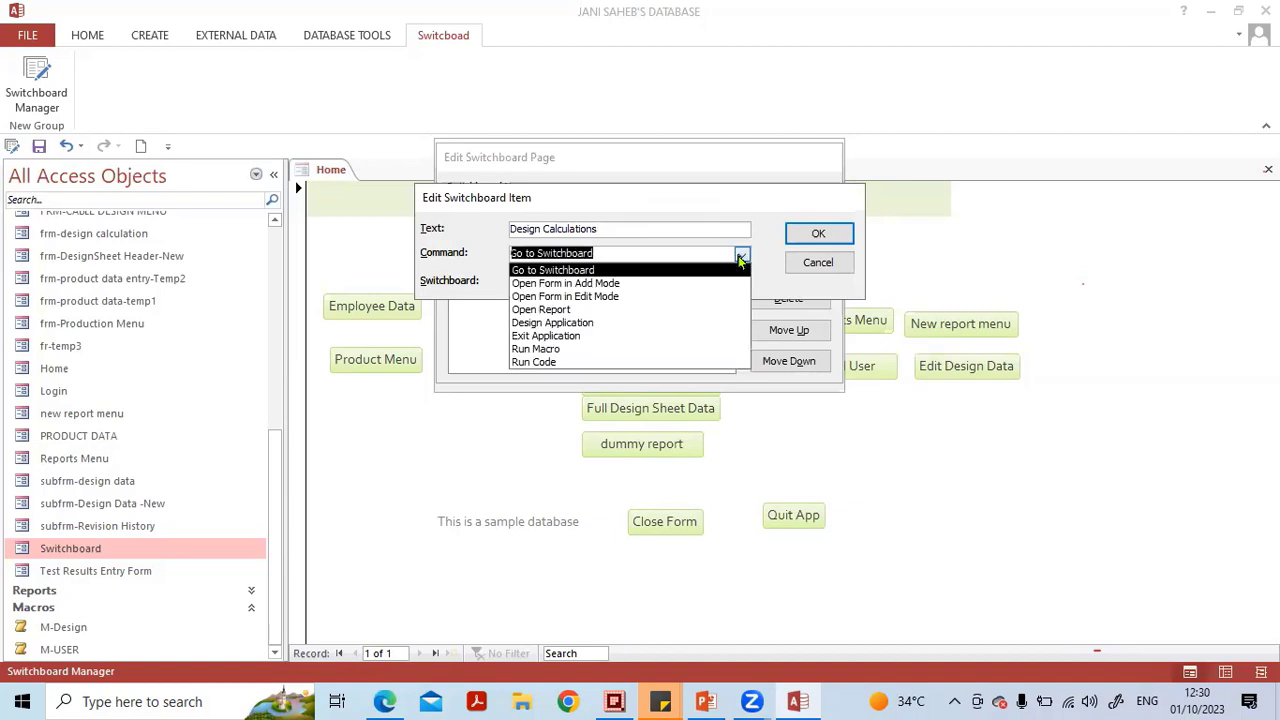
{"action": "left_click", "coordinate": [708, 298]}
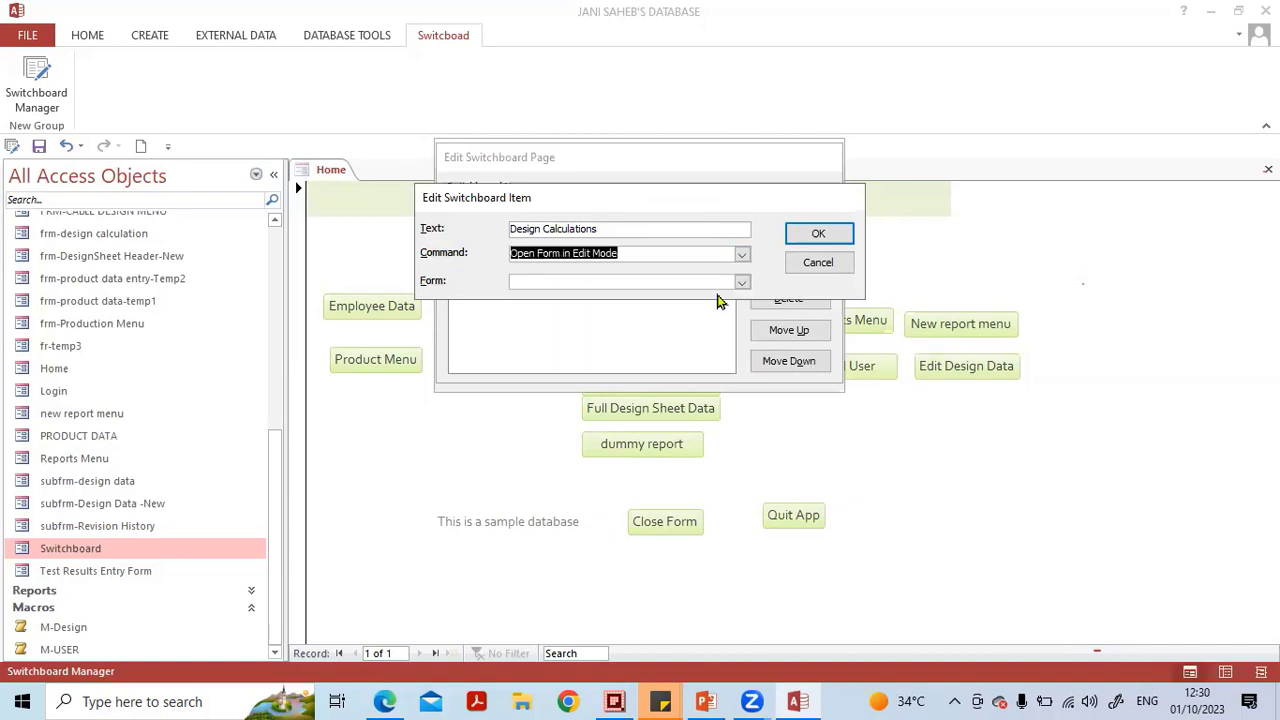
{"action": "left_click", "coordinate": [741, 284]}
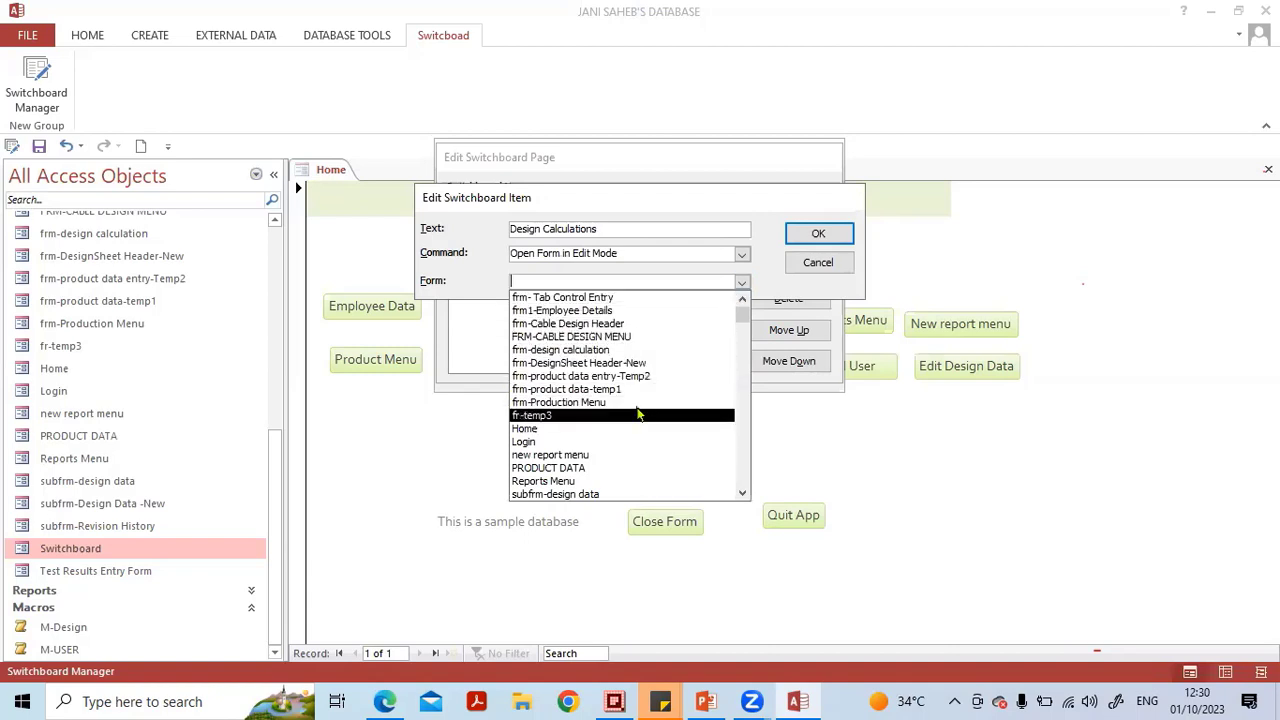
{"action": "left_click", "coordinate": [637, 352]}
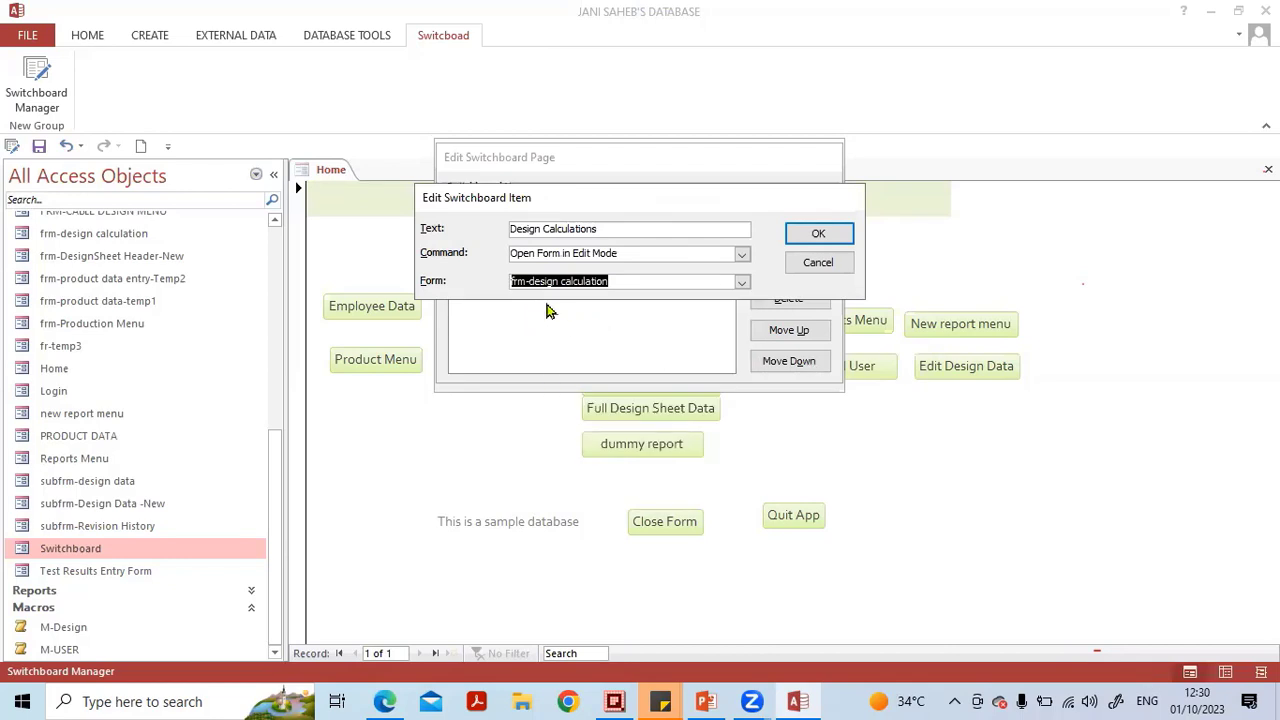
{"action": "left_click", "coordinate": [820, 234]}
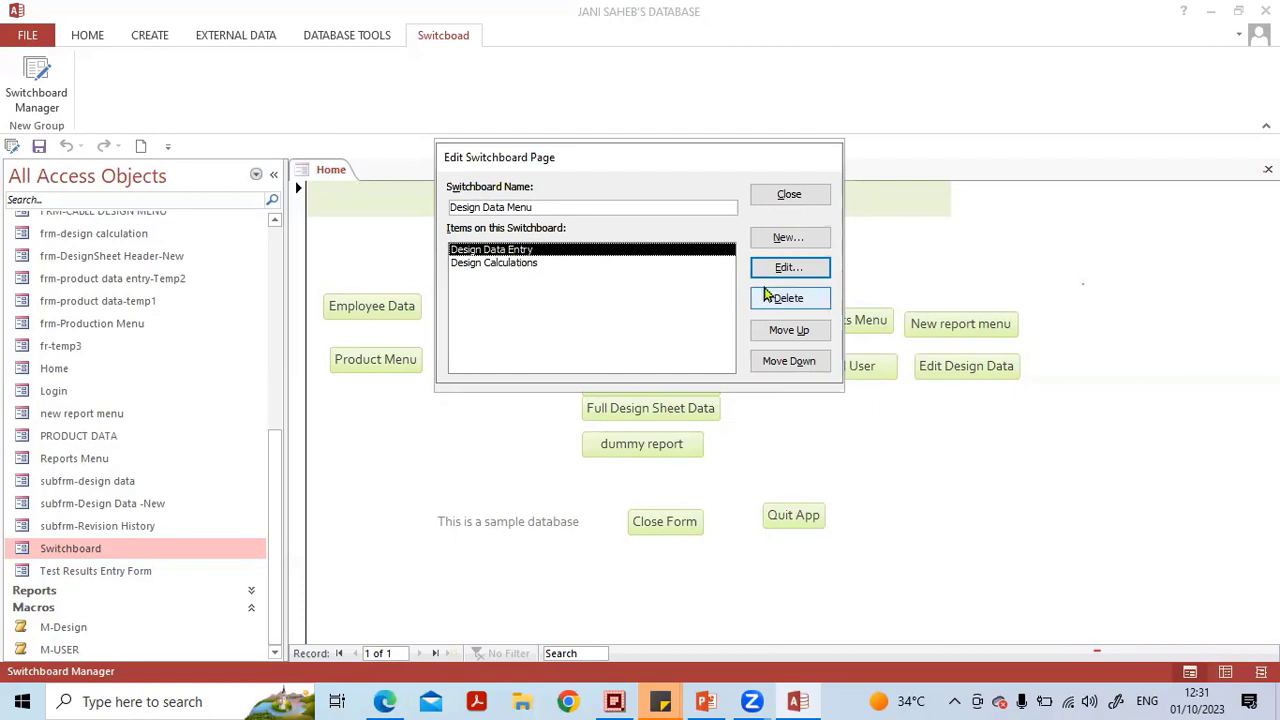
Add a Design Data Menu item named Go back to main switchboard that goes to Main Switchboard, then close Switchboard Manager.
{"action": "left_click", "coordinate": [788, 240]}
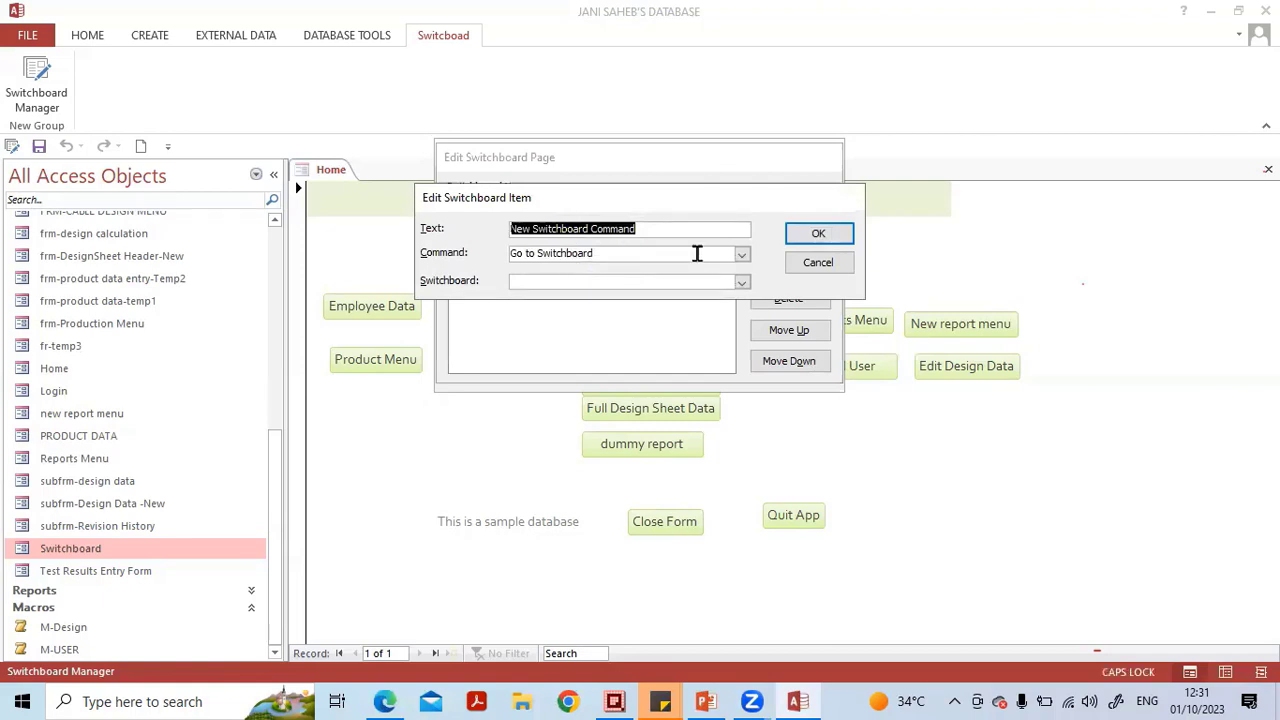
{"action": "type", "text": "Go ba"}
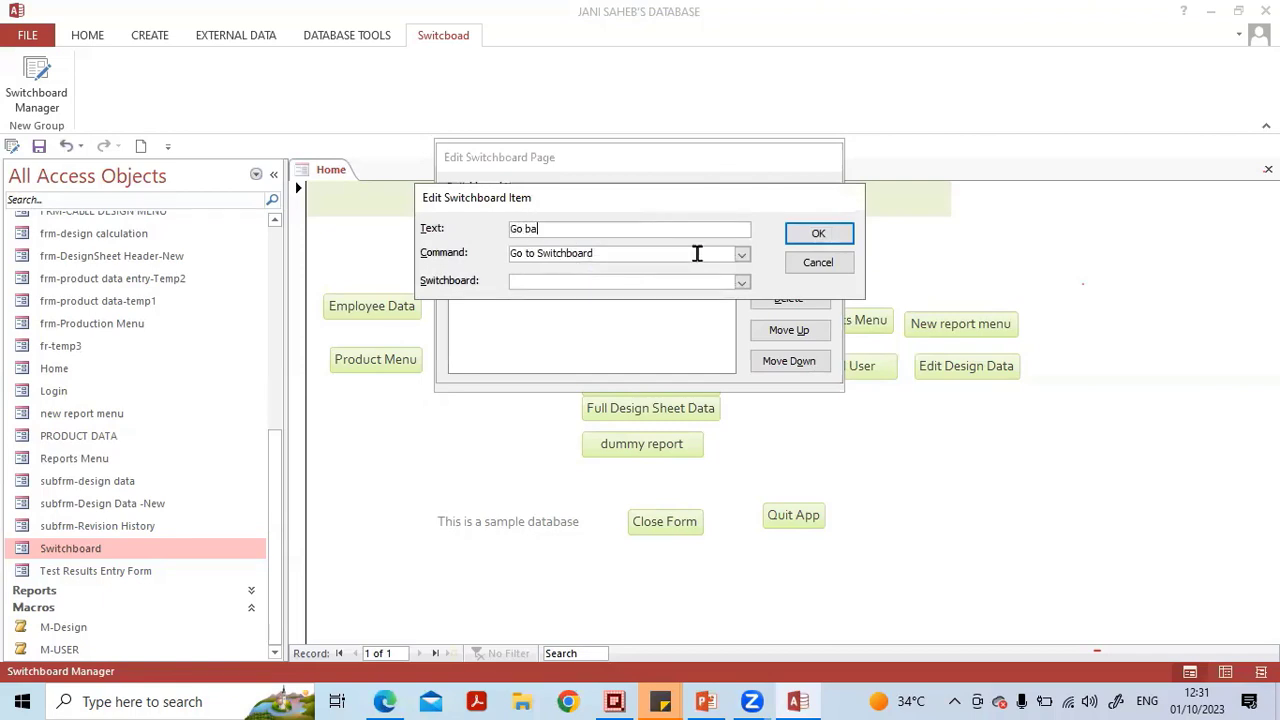
{"action": "type", "text": "ck to main swithboard"}
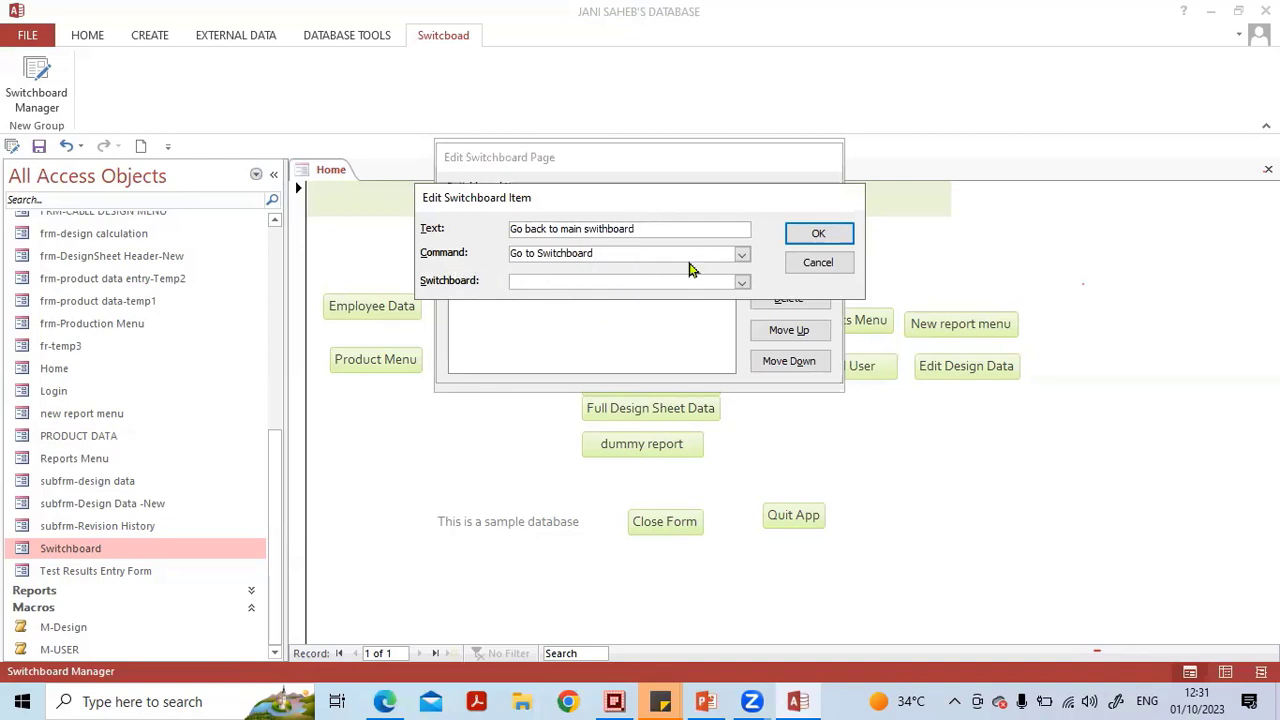
{"action": "left_click", "coordinate": [741, 282]}
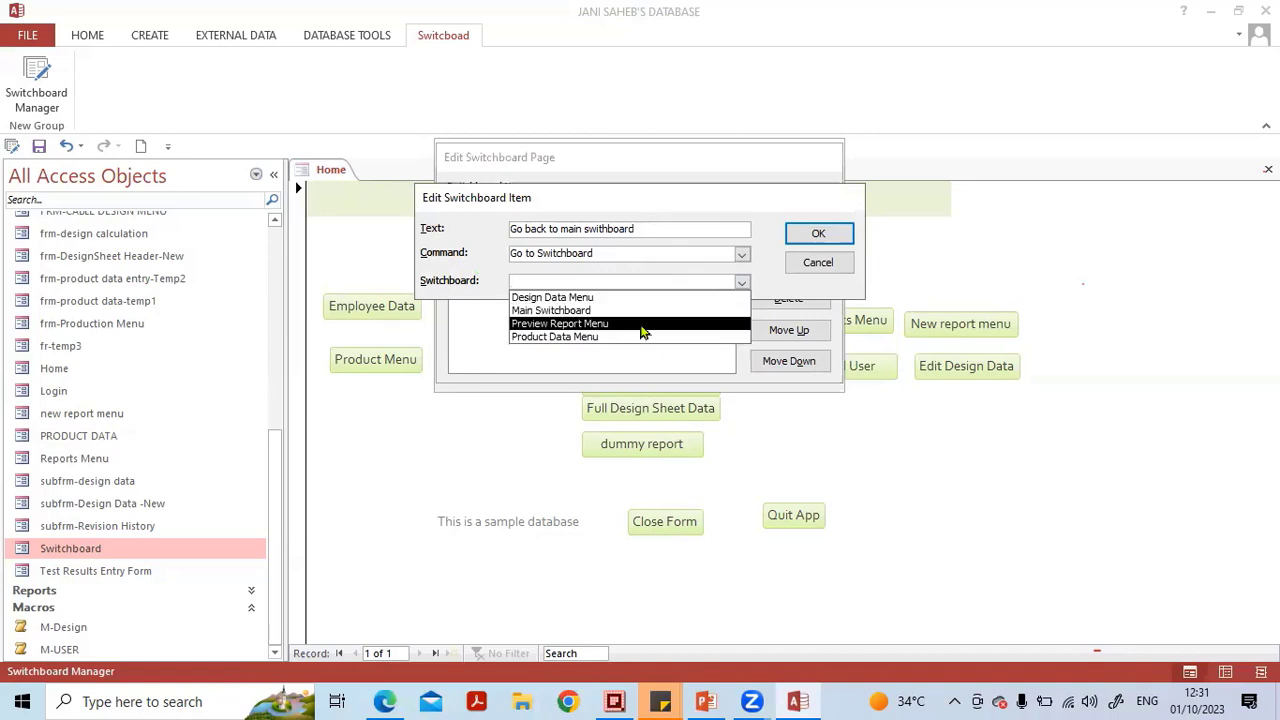
{"action": "left_click", "coordinate": [570, 311]}
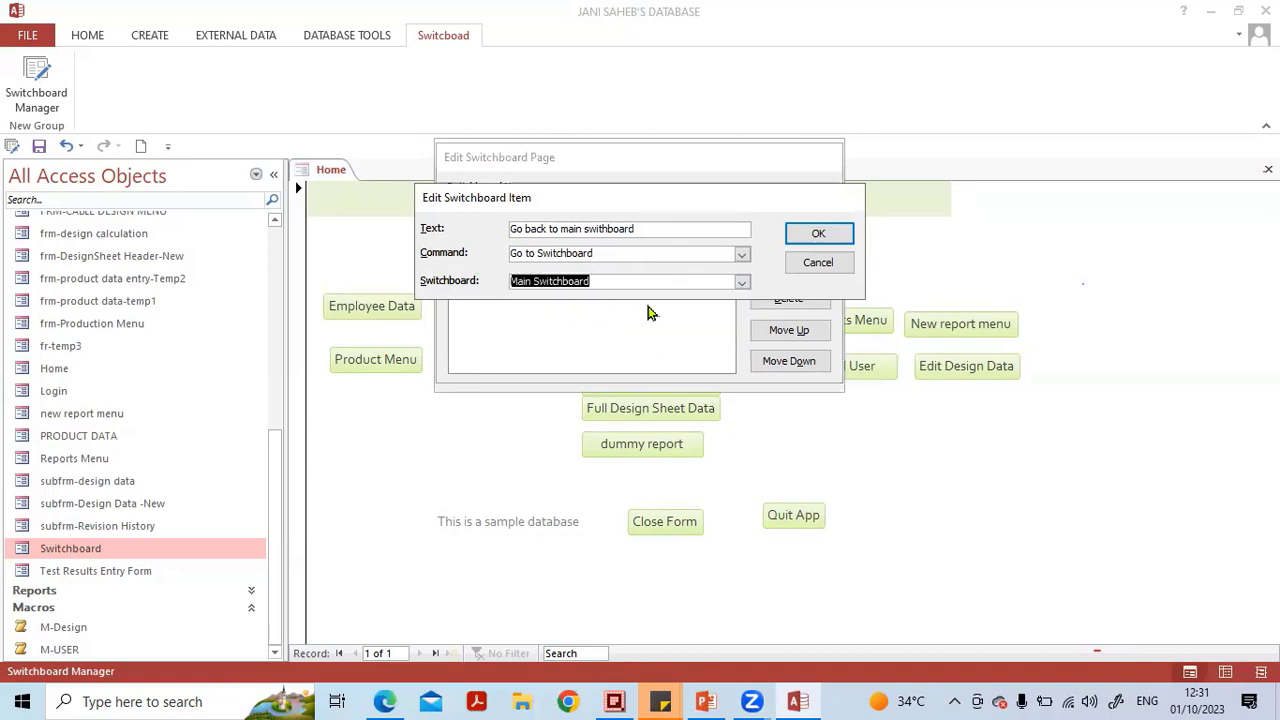
{"action": "left_click", "coordinate": [817, 236]}
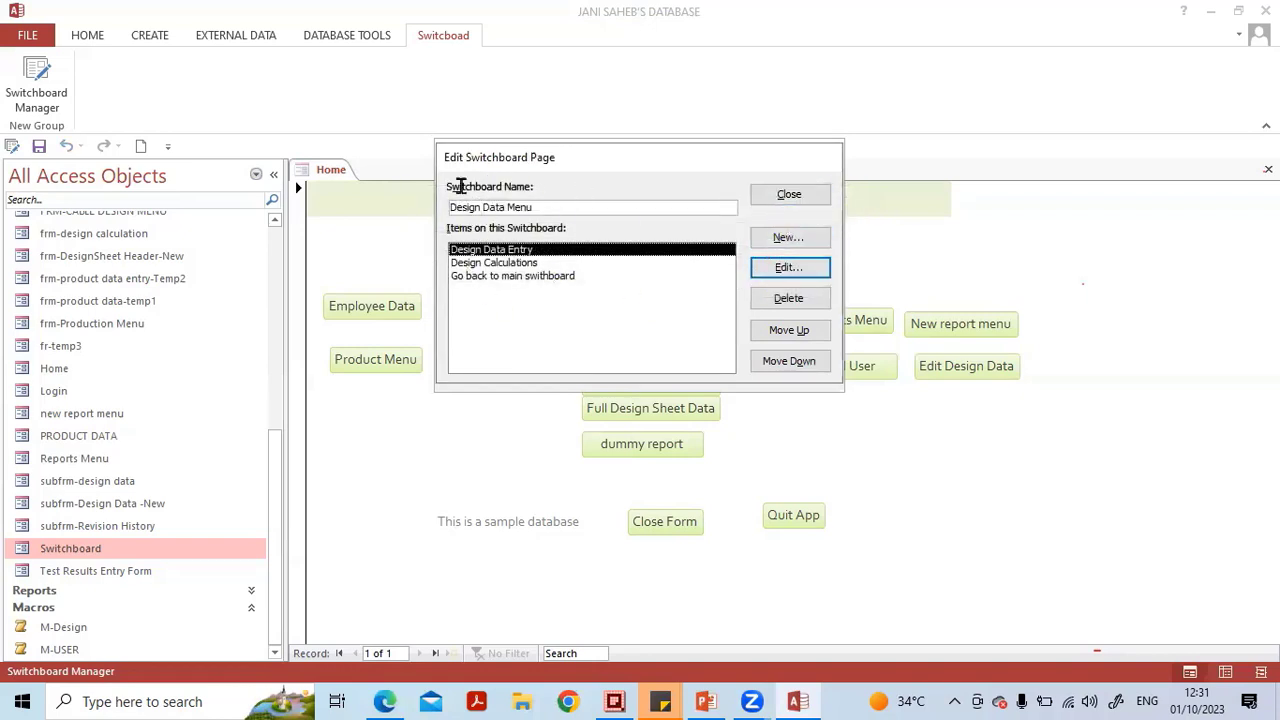
{"action": "left_click", "coordinate": [810, 197]}
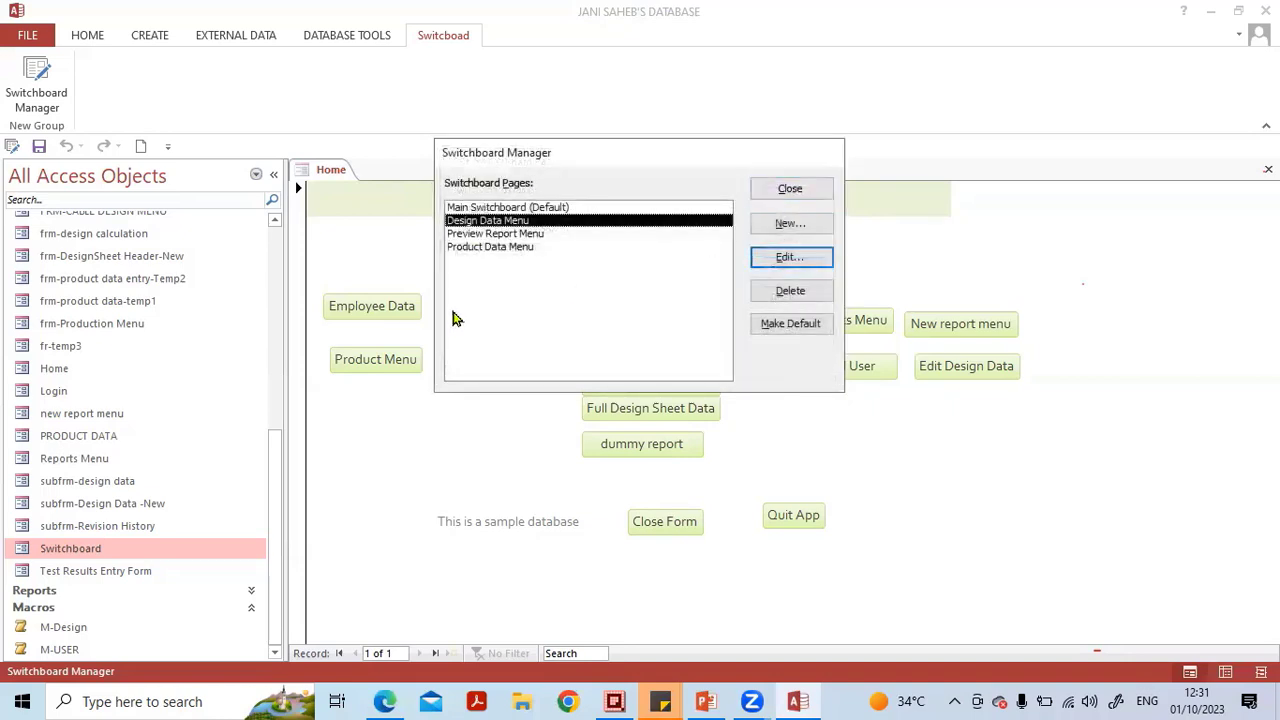
{"action": "left_click", "coordinate": [784, 192]}
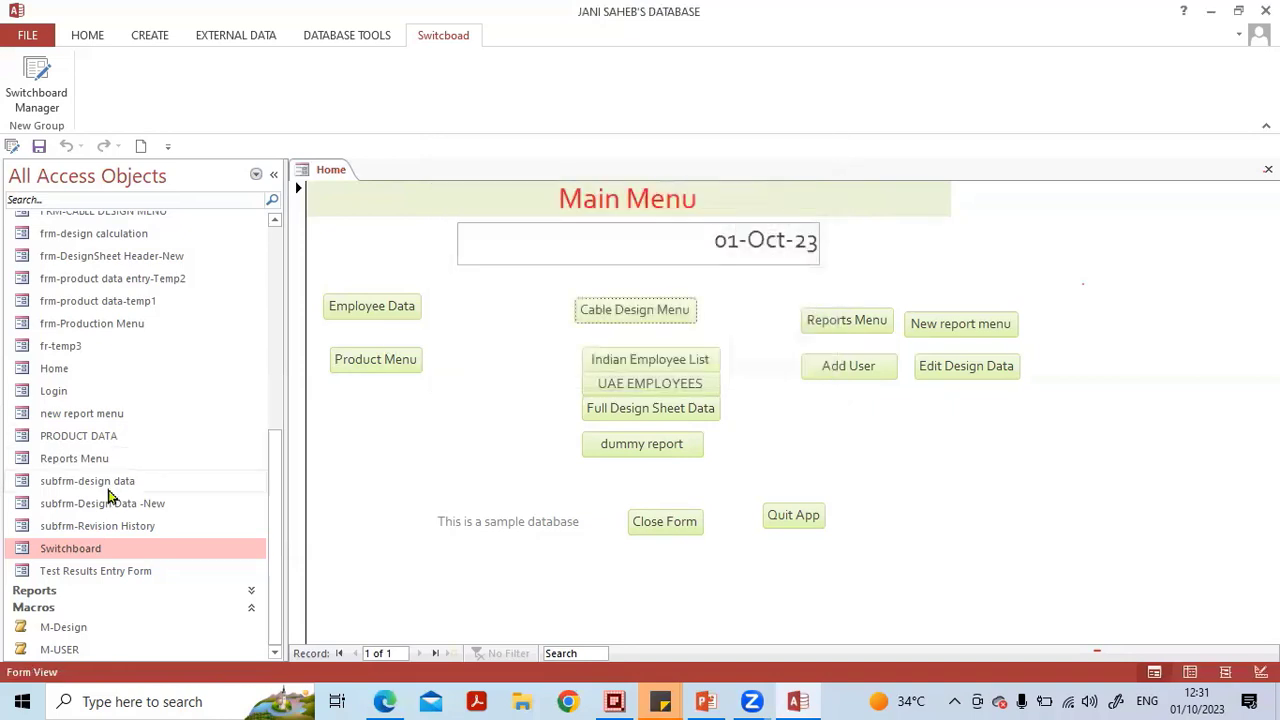
Open the Switchboard form and test the Design Data Menu navigation and its Design Data Entry item, closing the opened form.
{"action": "double_click", "coordinate": [72, 550]}
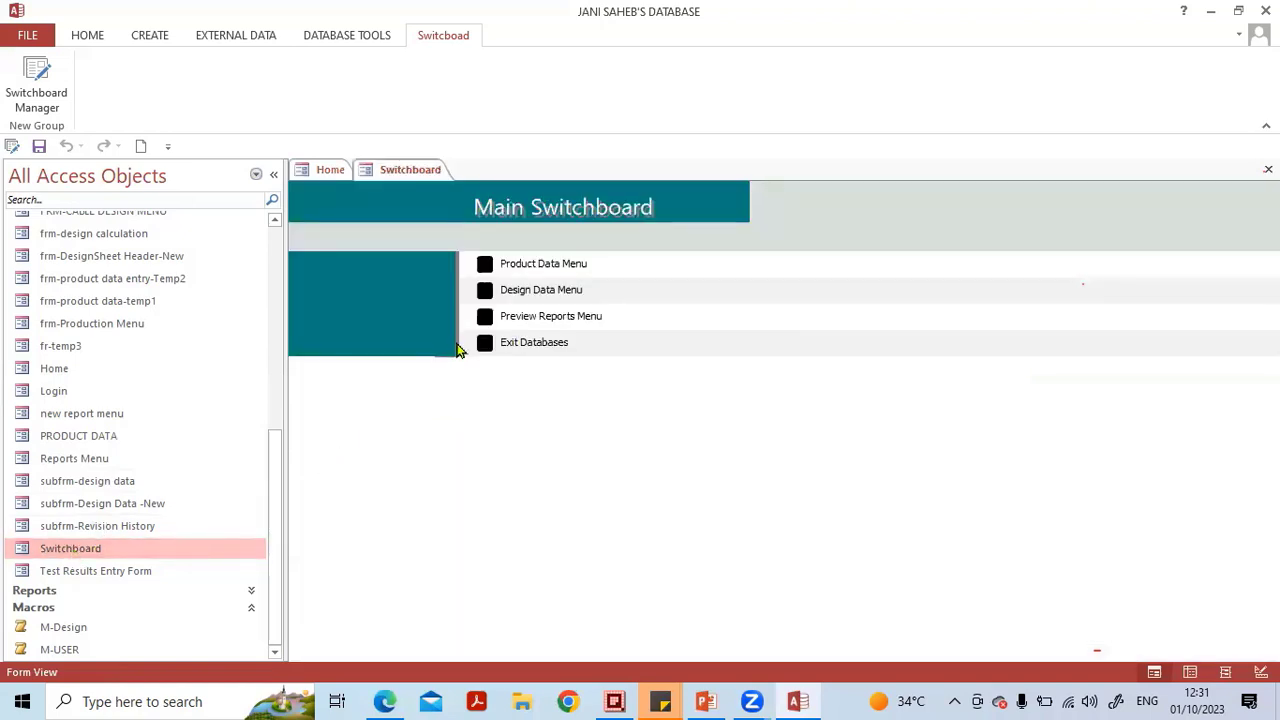
{"action": "left_click", "coordinate": [483, 292]}
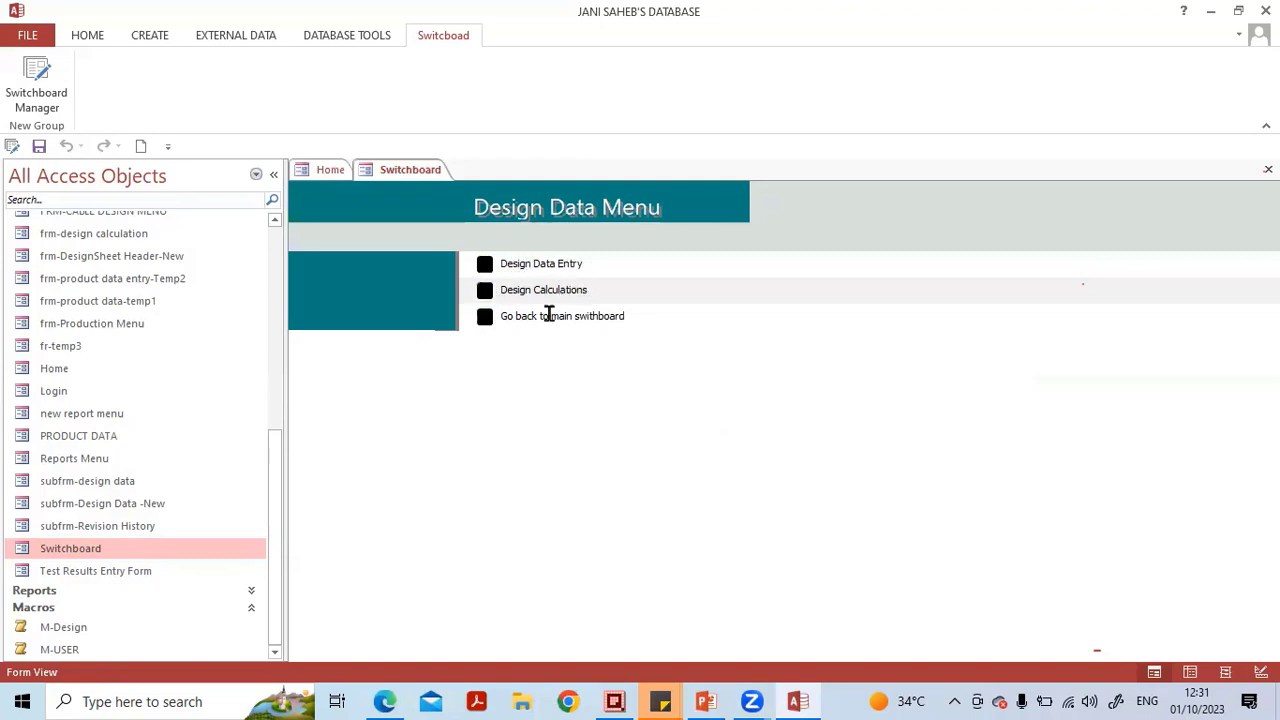
{"action": "left_click", "coordinate": [486, 320]}
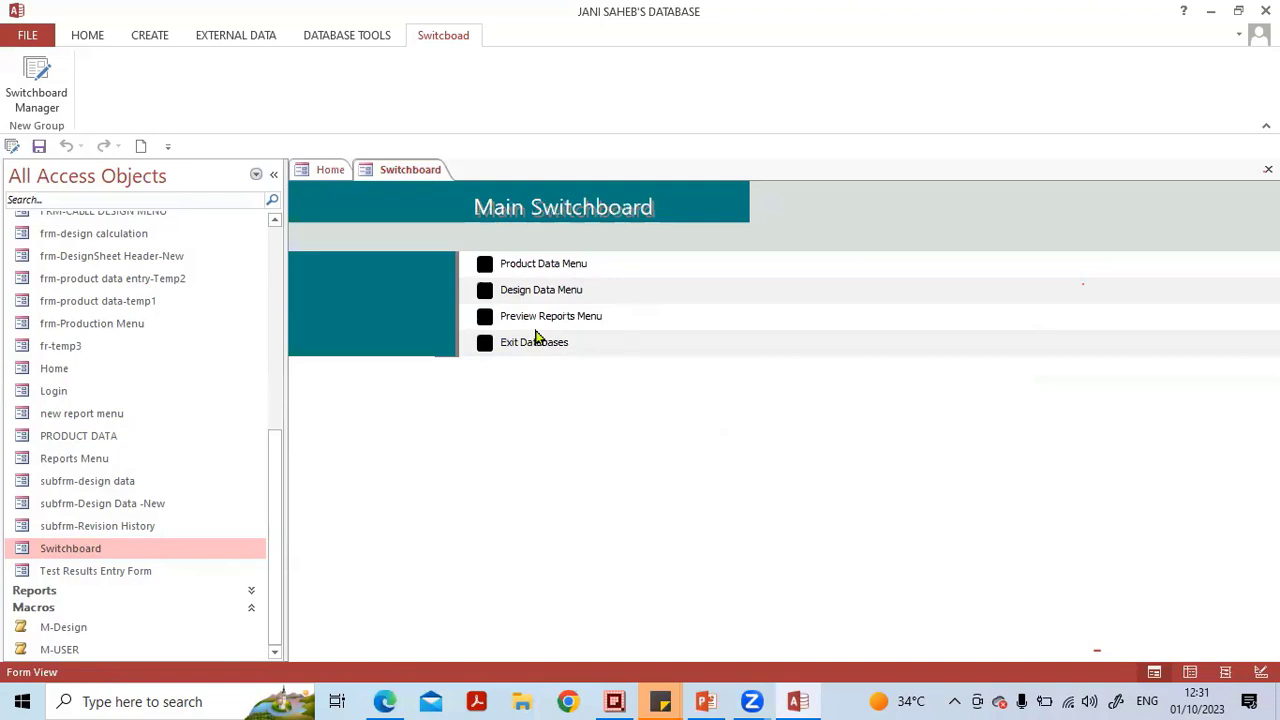
{"action": "left_click", "coordinate": [485, 290]}
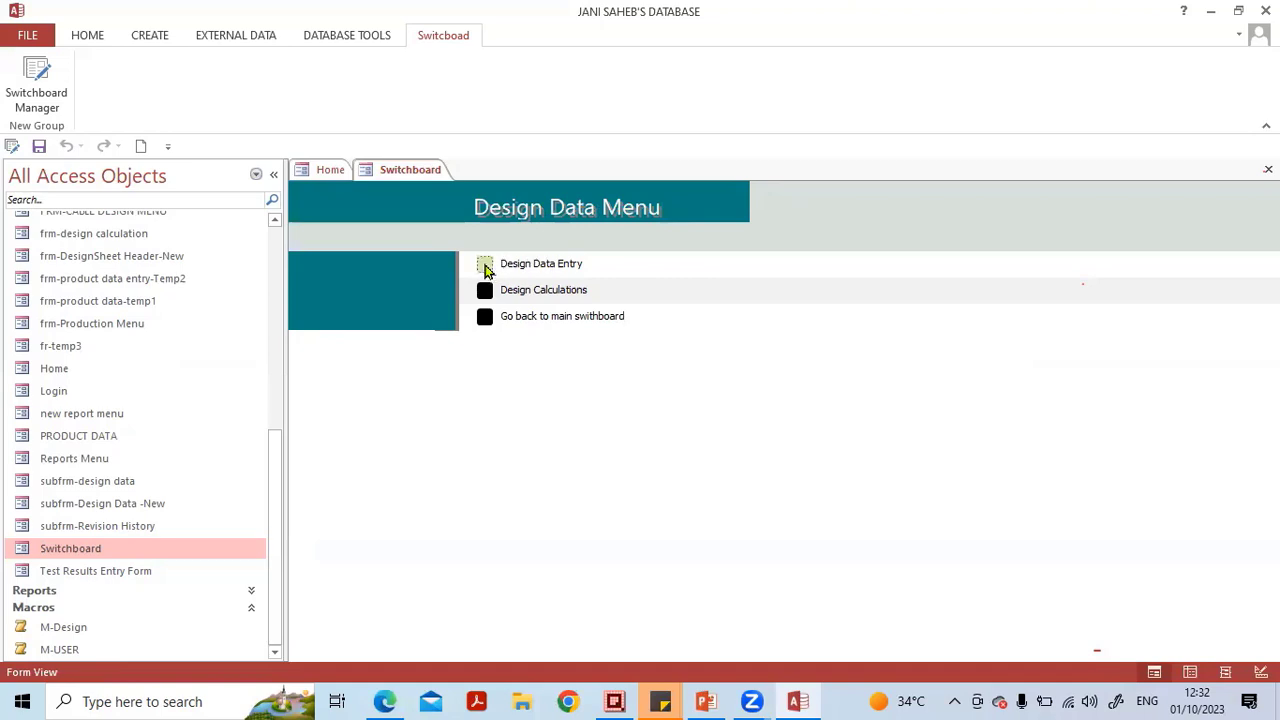
{"action": "left_click", "coordinate": [485, 266]}
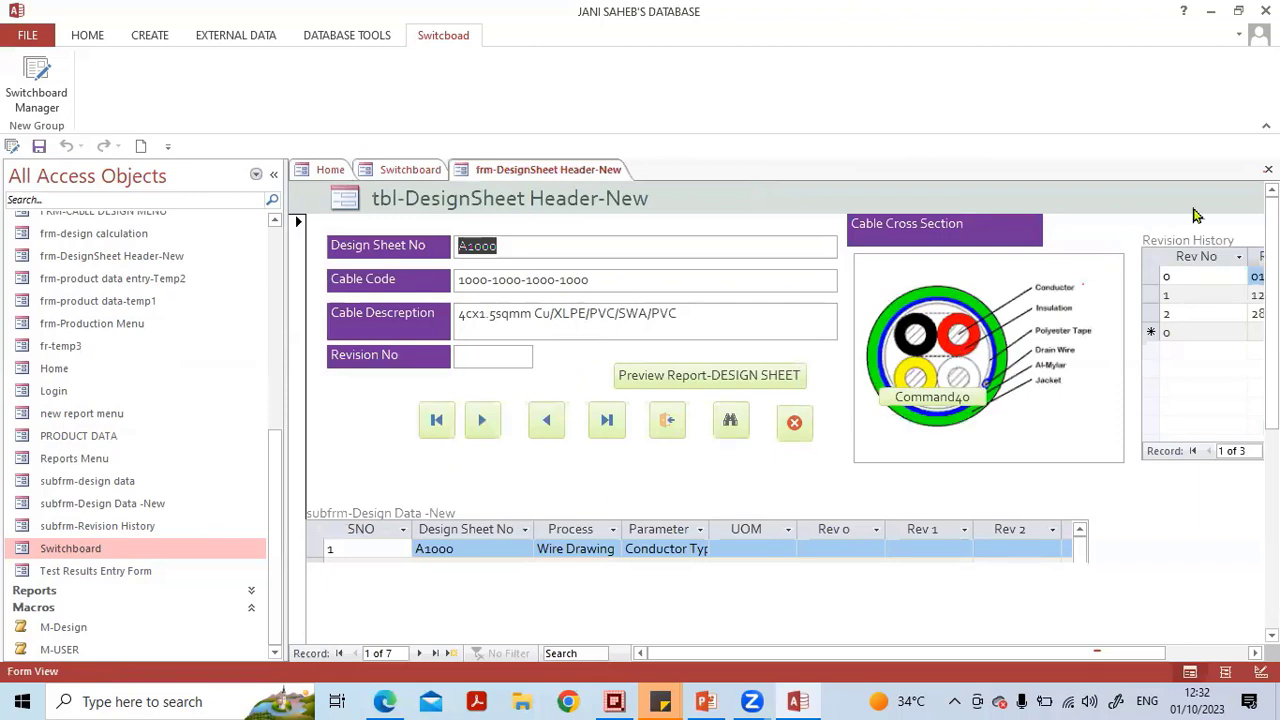
{"action": "left_click", "coordinate": [1268, 169]}
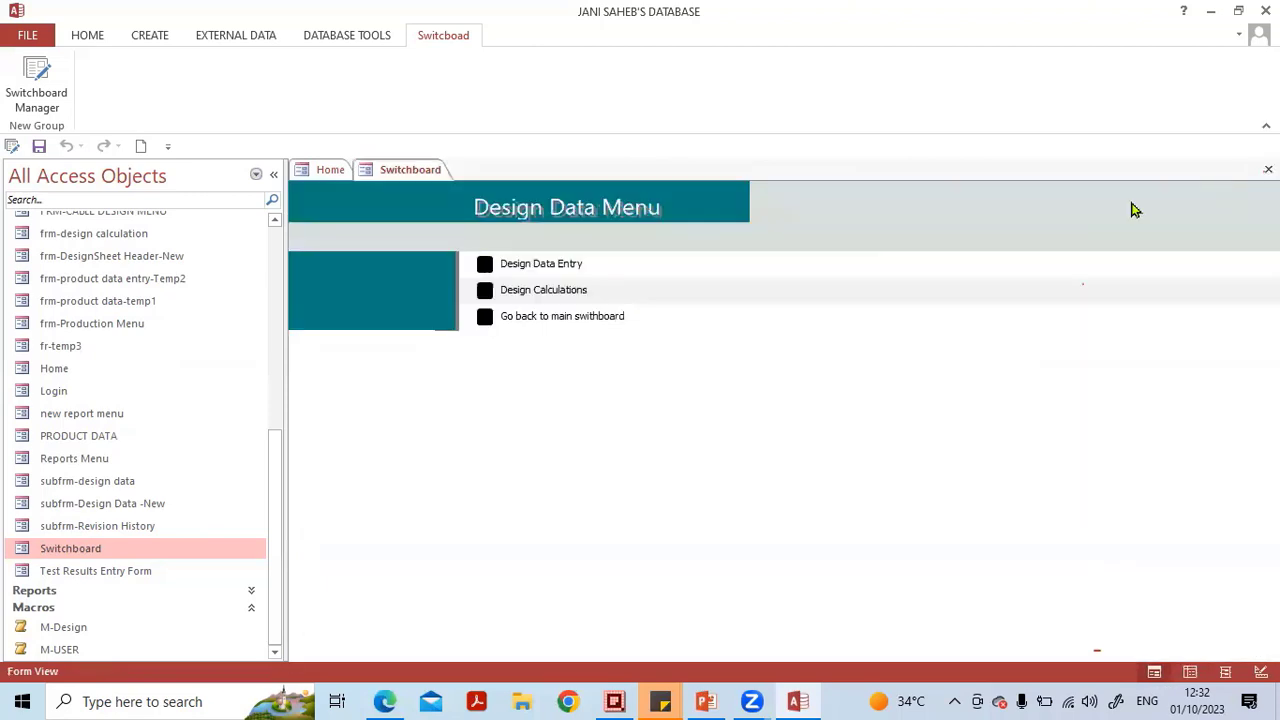
Test the Design Calculations and Go back to main switchboard items, then close the Switchboard form.
{"action": "left_click", "coordinate": [483, 292]}
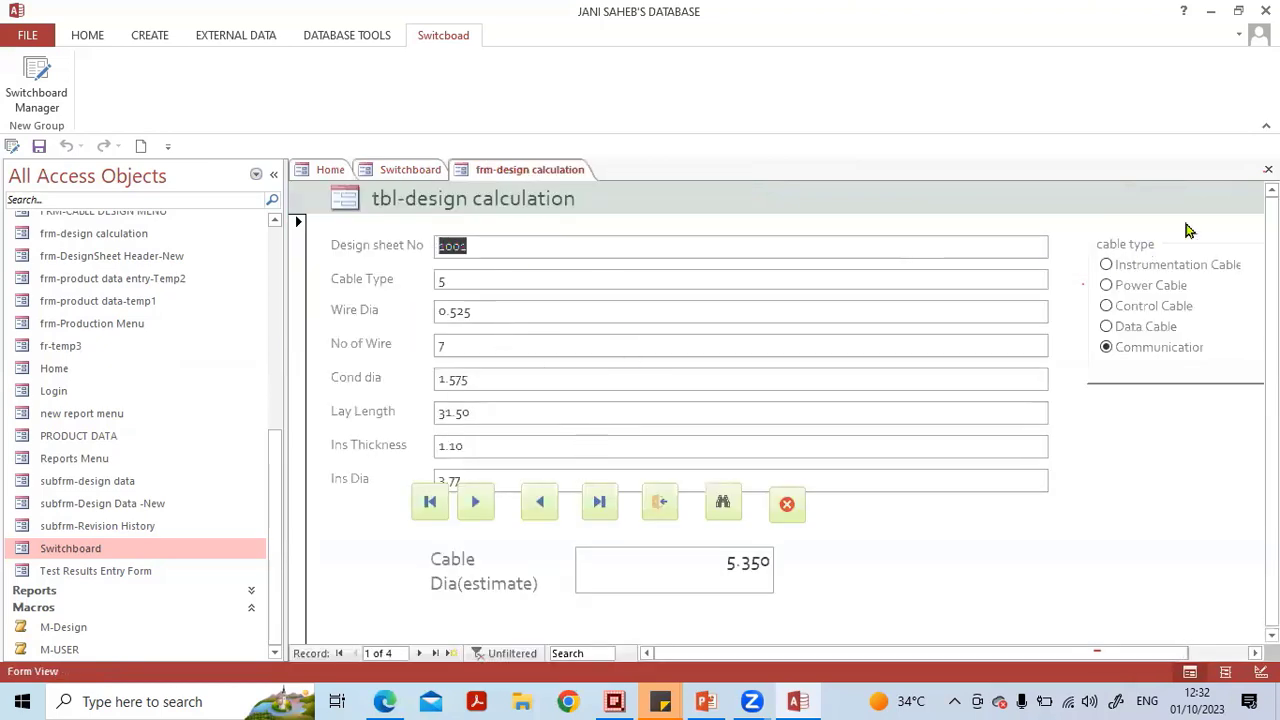
{"action": "left_click", "coordinate": [1268, 169]}
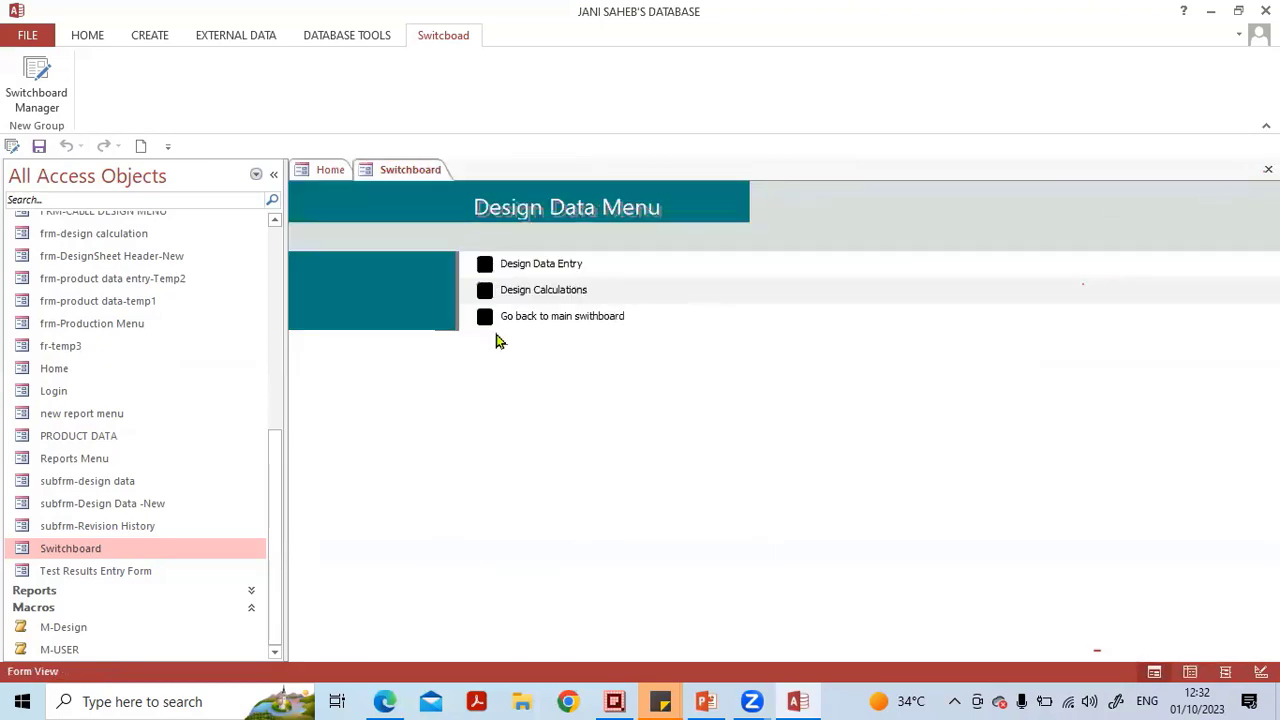
{"action": "left_click", "coordinate": [485, 316]}
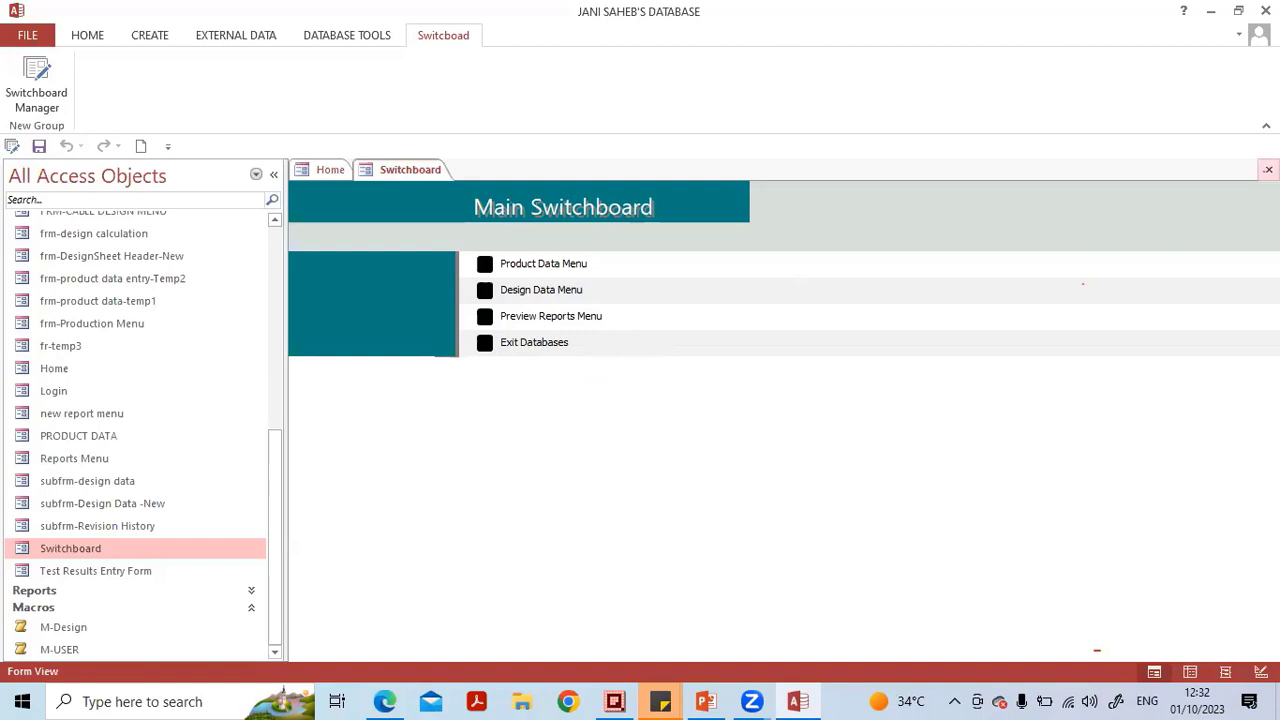
{"action": "left_click", "coordinate": [1268, 169]}
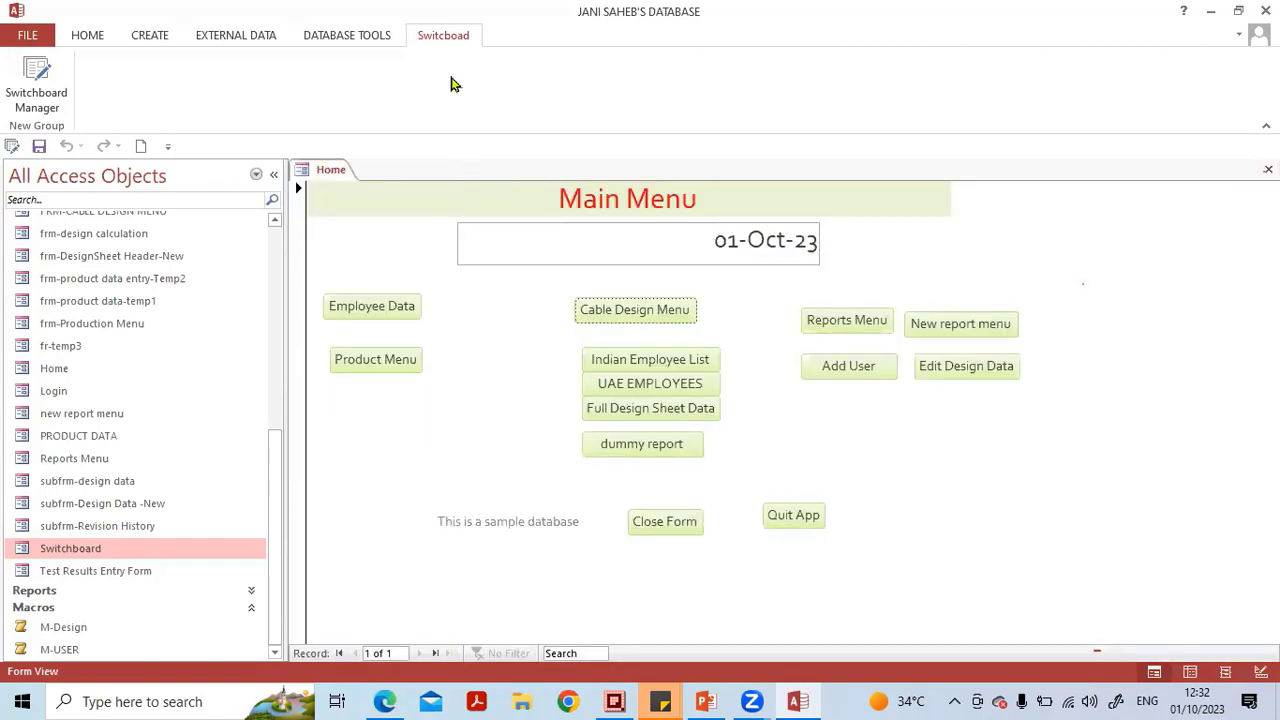
In Switchboard Manager, edit the Preview Report Menu page and add an item Design Report that opens Design sheet Report.
{"action": "left_click", "coordinate": [350, 40]}
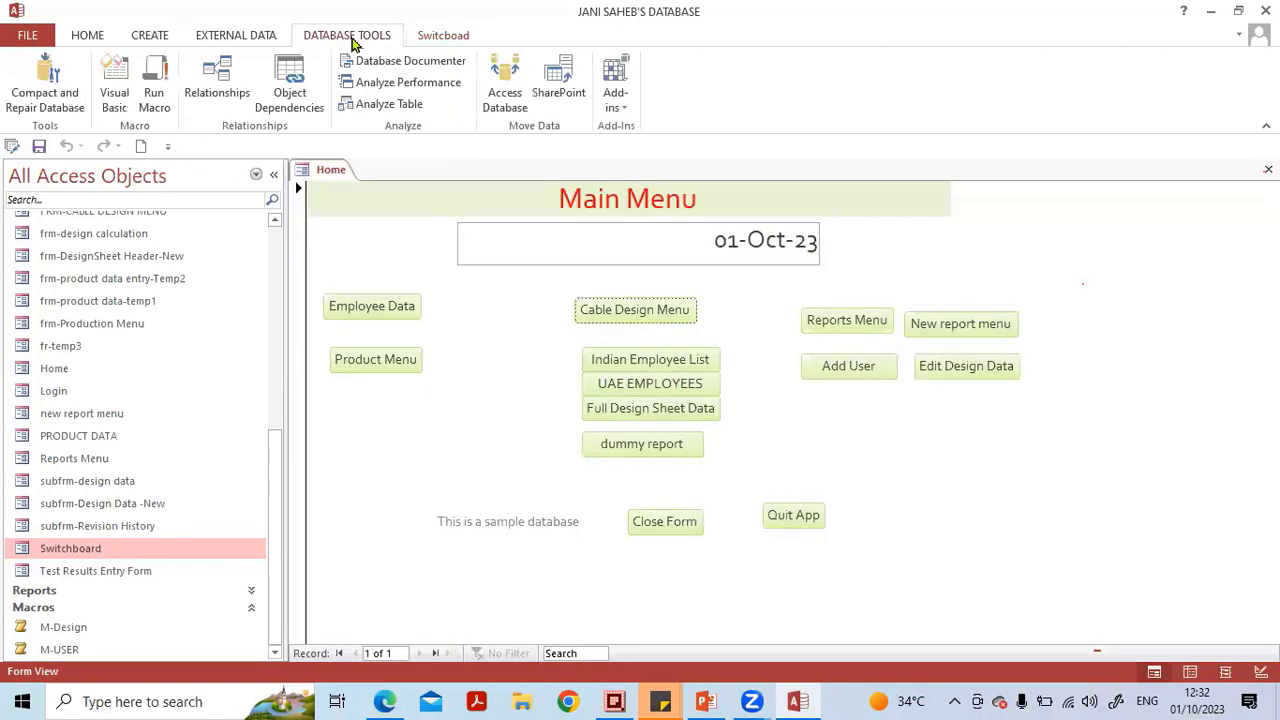
{"action": "left_click", "coordinate": [438, 35]}
{"action": "left_click", "coordinate": [32, 82]}
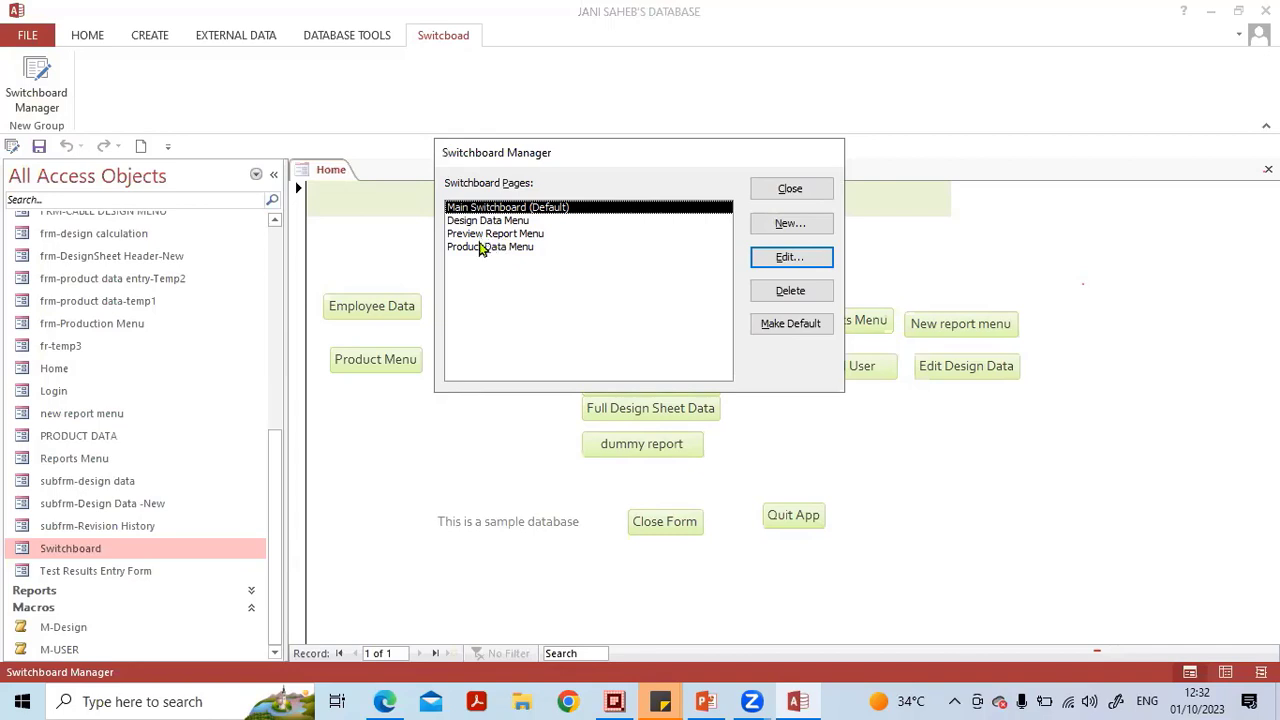
{"action": "left_click", "coordinate": [480, 234]}
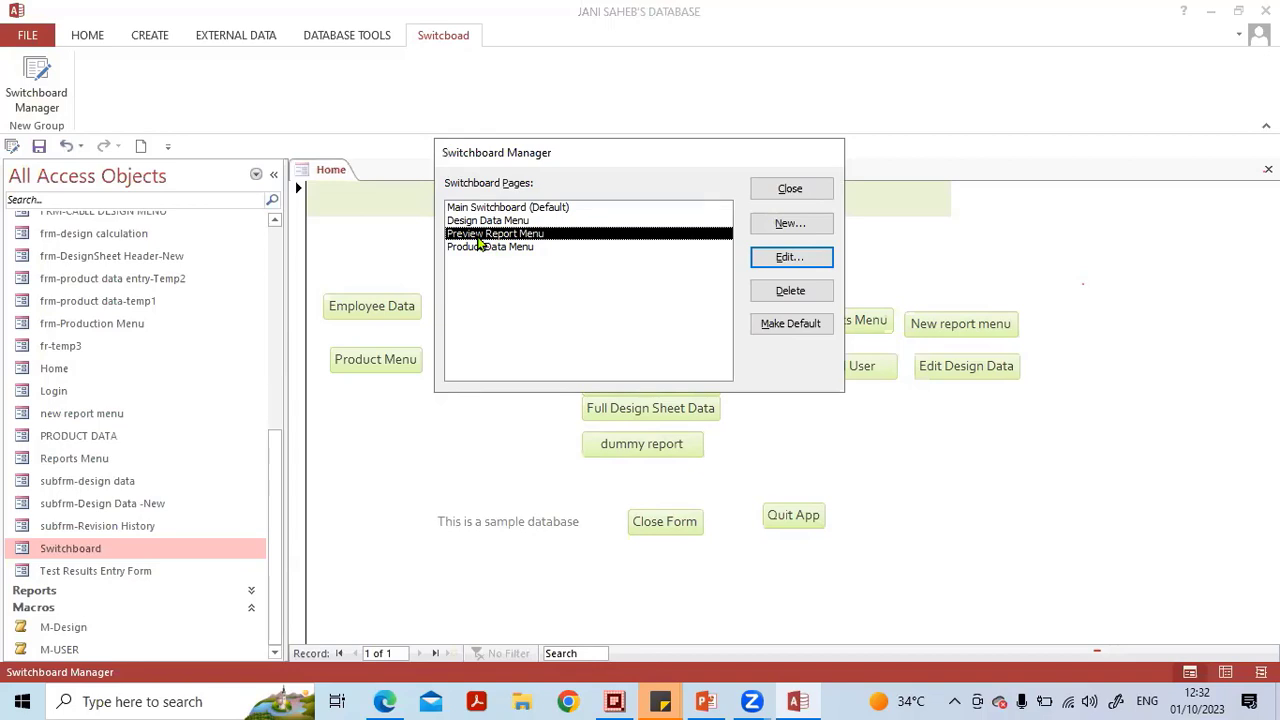
{"action": "left_click", "coordinate": [790, 257]}
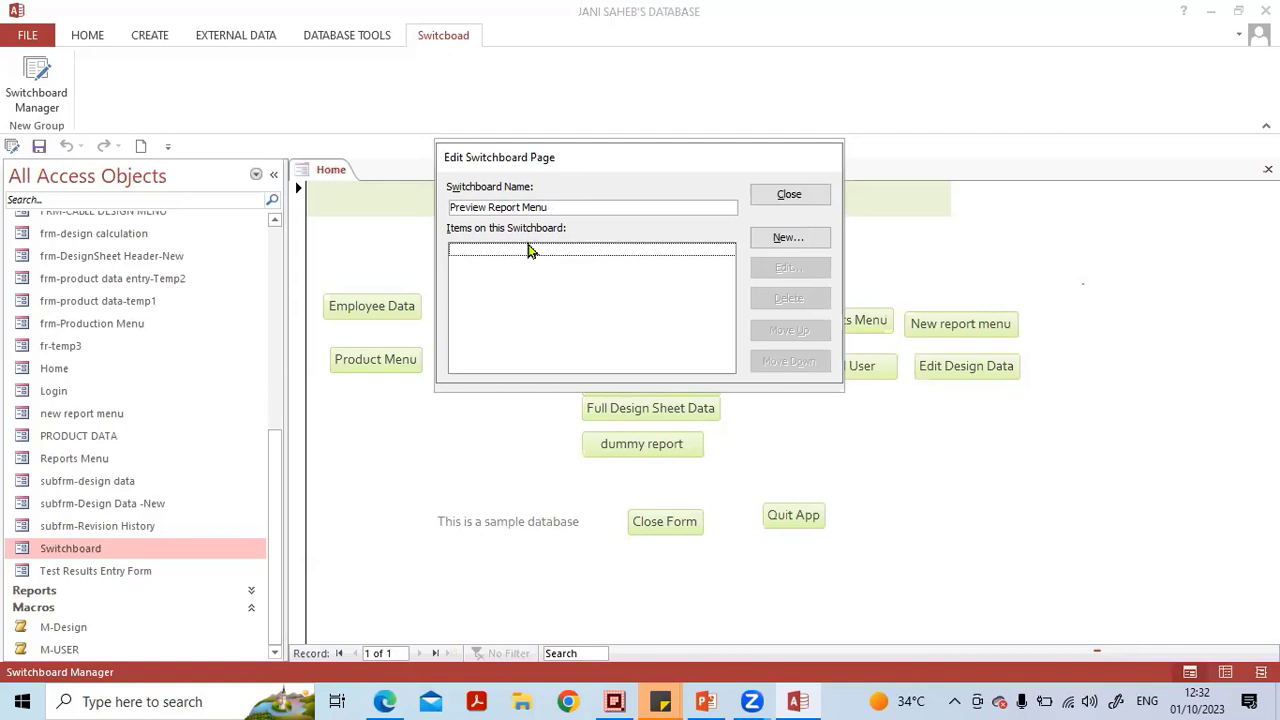
{"action": "left_click", "coordinate": [778, 239]}
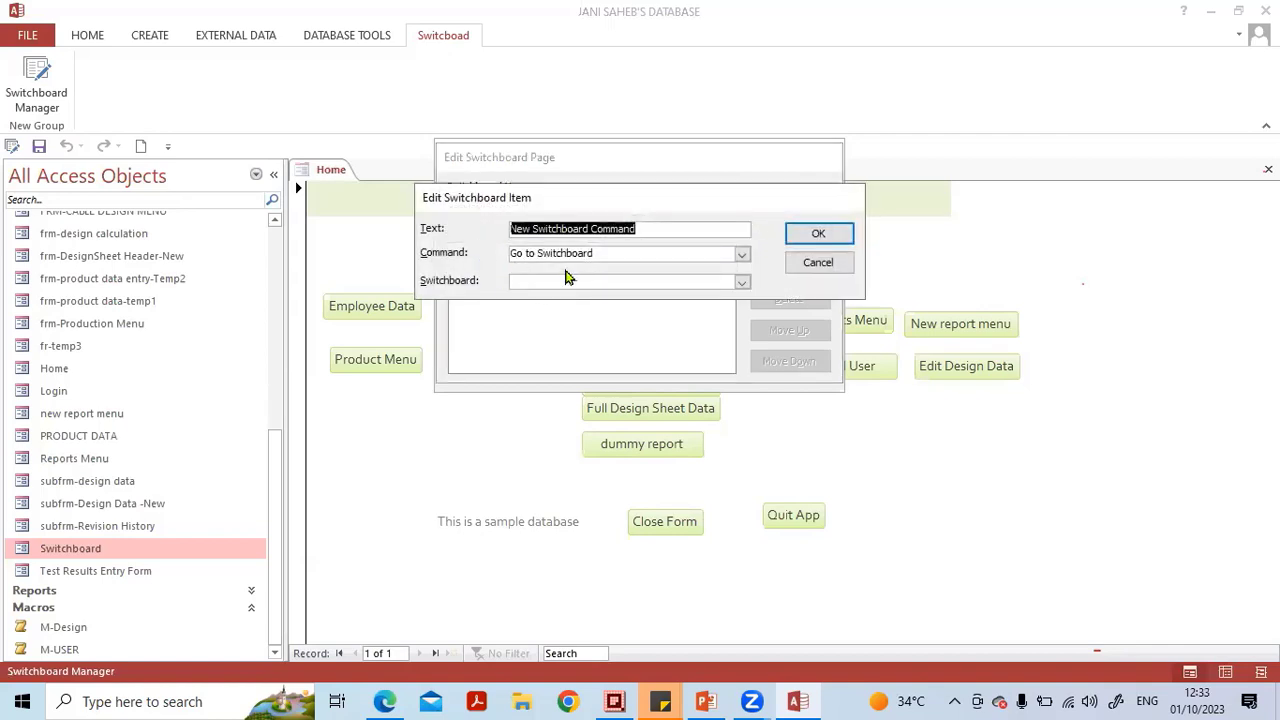
{"action": "key", "text": "Caps_Lock"}
{"action": "type", "text": "Desing R"}
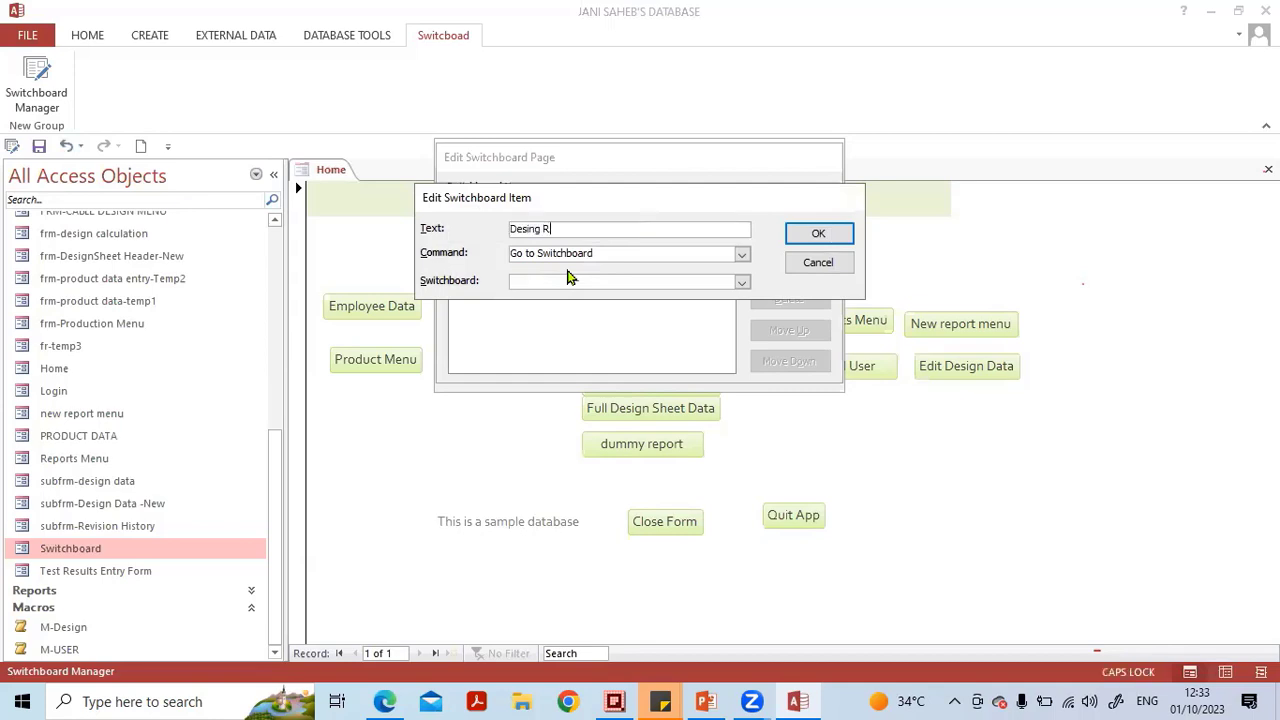
{"action": "key", "text": "BackSpace"}
{"action": "key", "text": "BackSpace"}
{"action": "key", "text": "BackSpace"}
{"action": "key", "text": "BackSpace"}
{"action": "type", "text": "gn Report"}
{"action": "left_click", "coordinate": [741, 257]}
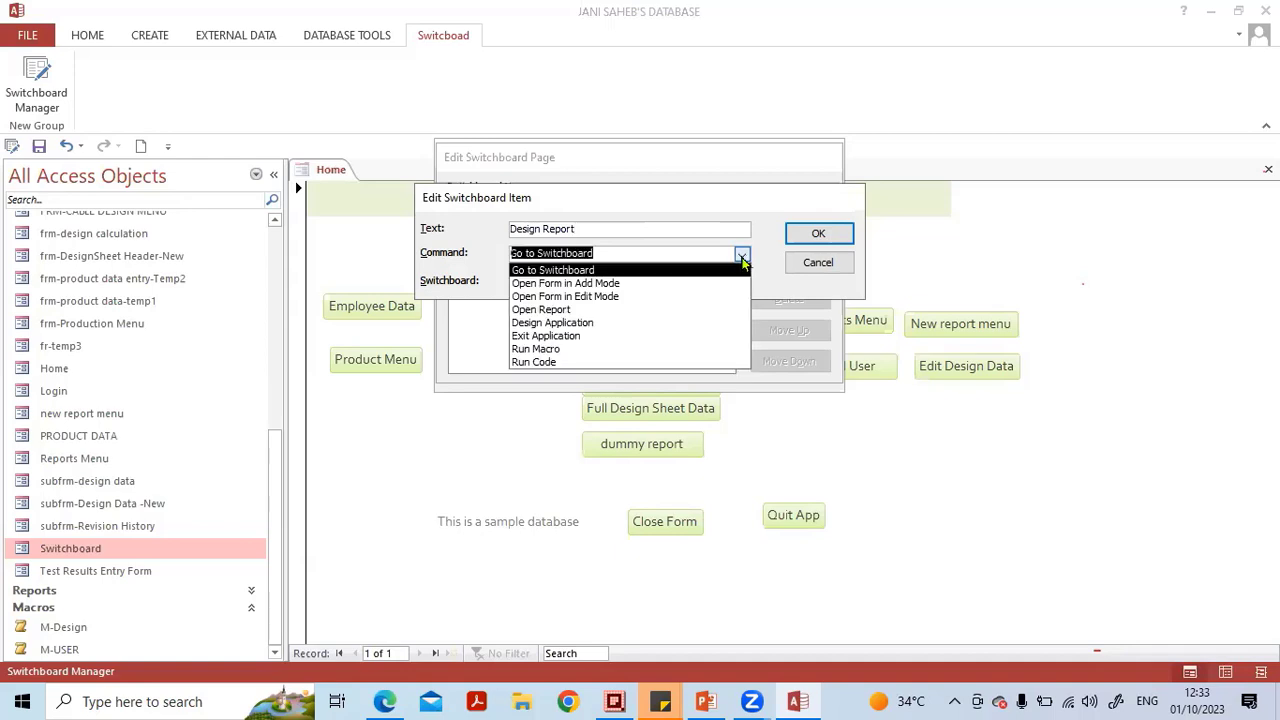
{"action": "left_click", "coordinate": [680, 309]}
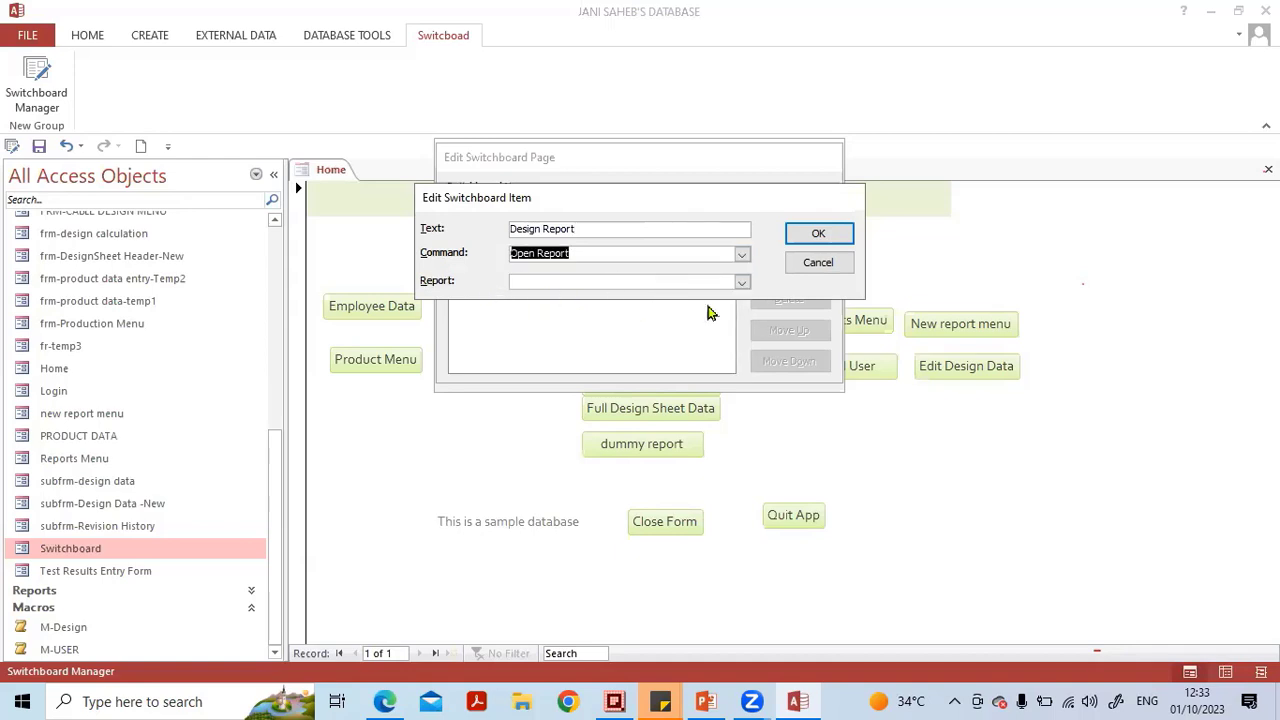
{"action": "left_click", "coordinate": [742, 283]}
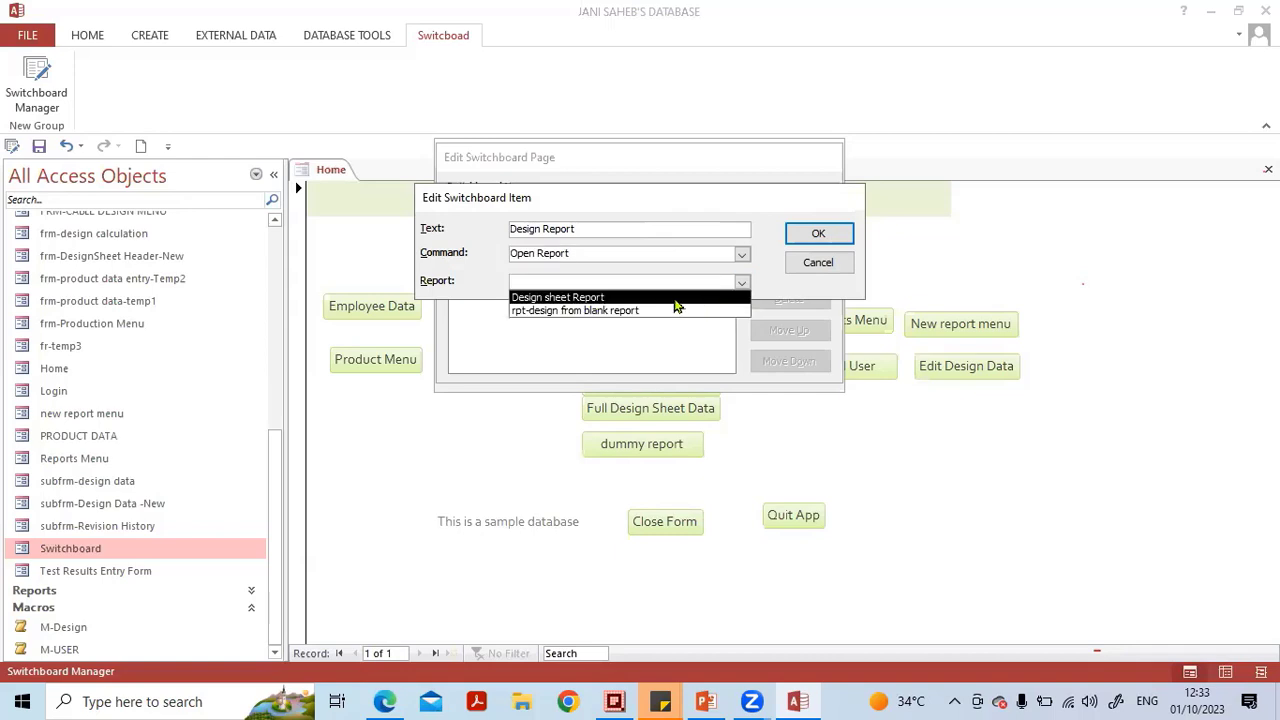
{"action": "left_click", "coordinate": [578, 298]}
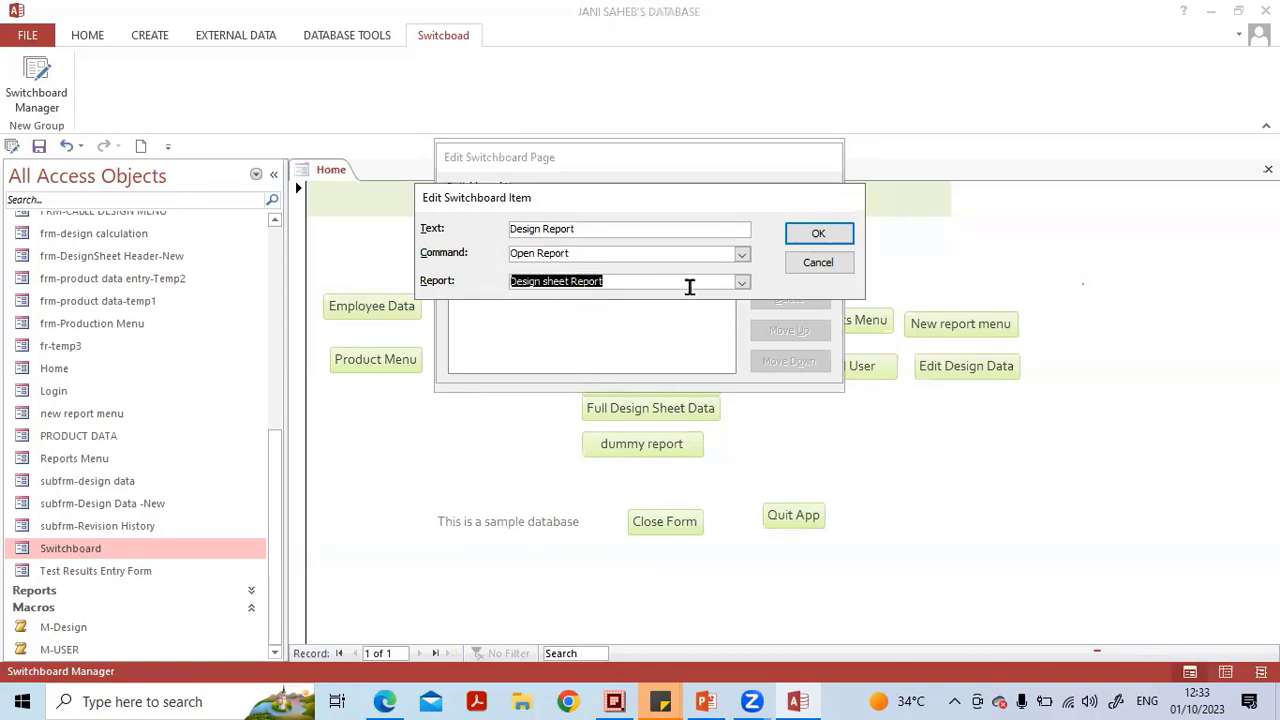
{"action": "left_click", "coordinate": [818, 236]}
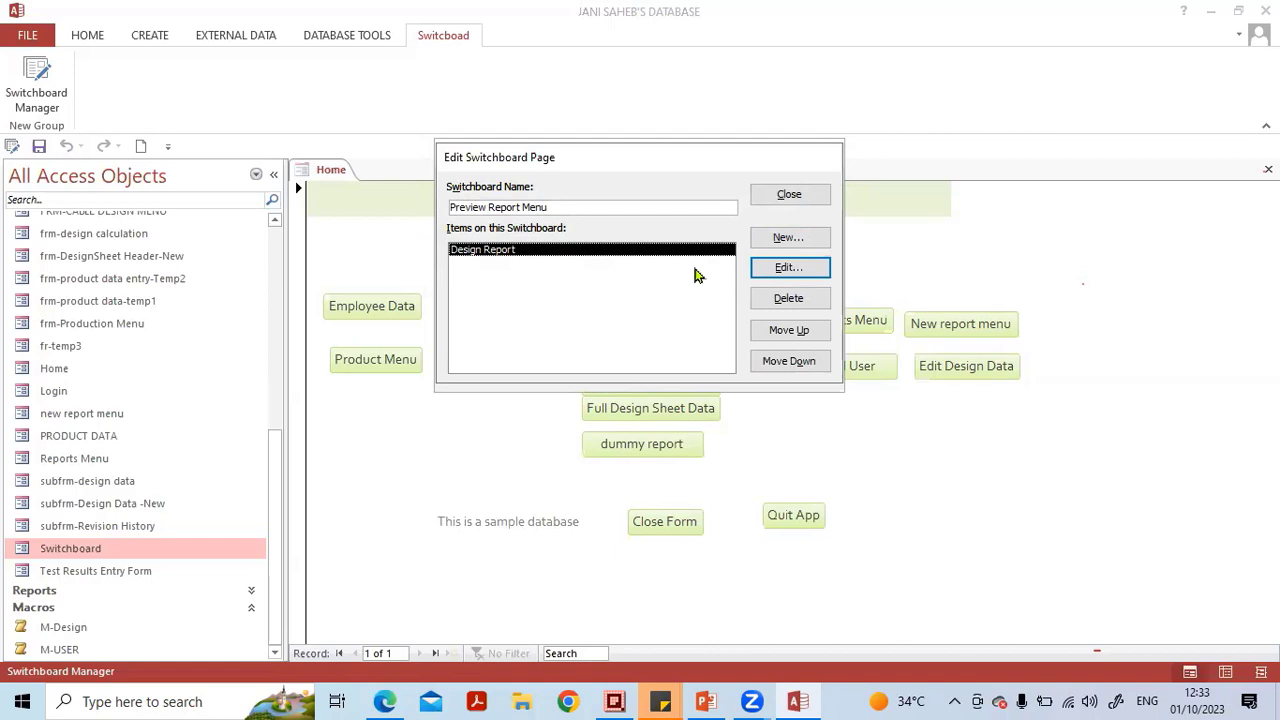
Add a Preview Report Menu item named Employee Report that opens the report rpt-design from blank report.
{"action": "left_click", "coordinate": [786, 240]}
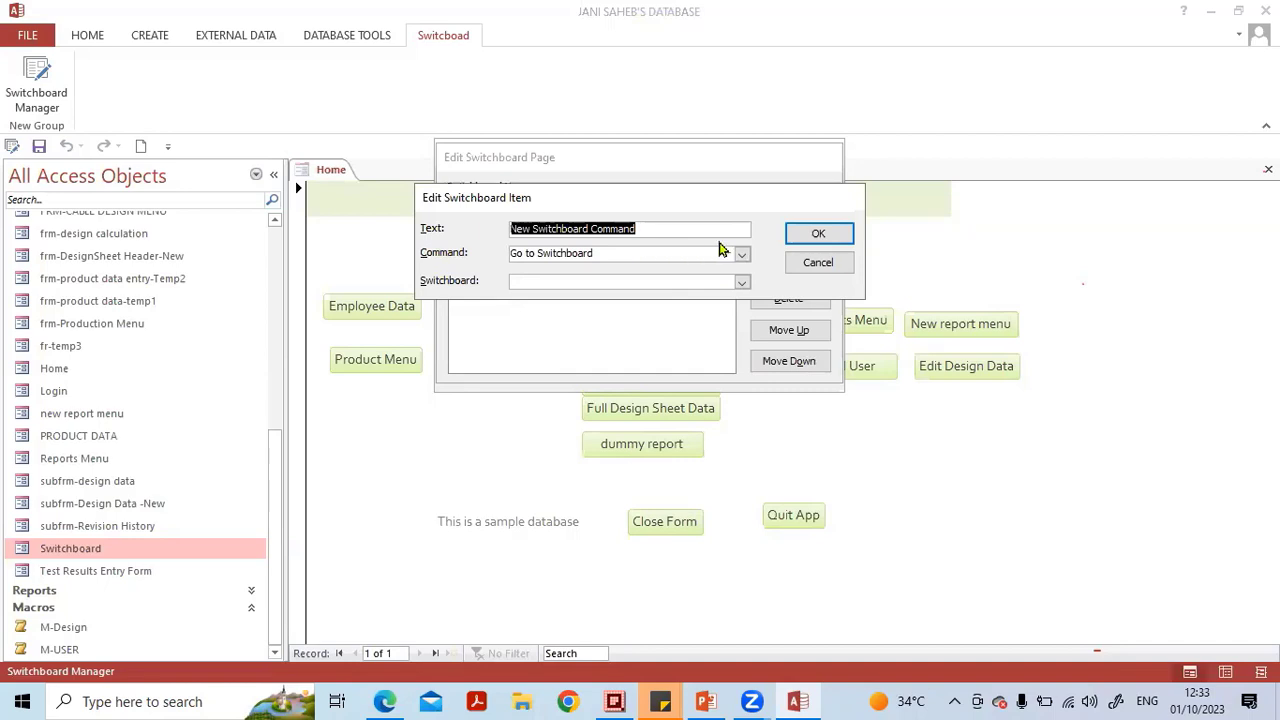
{"action": "key", "text": "Caps_Lock"}
{"action": "type", "text": "Em"}
{"action": "key", "text": "Caps_Lock"}
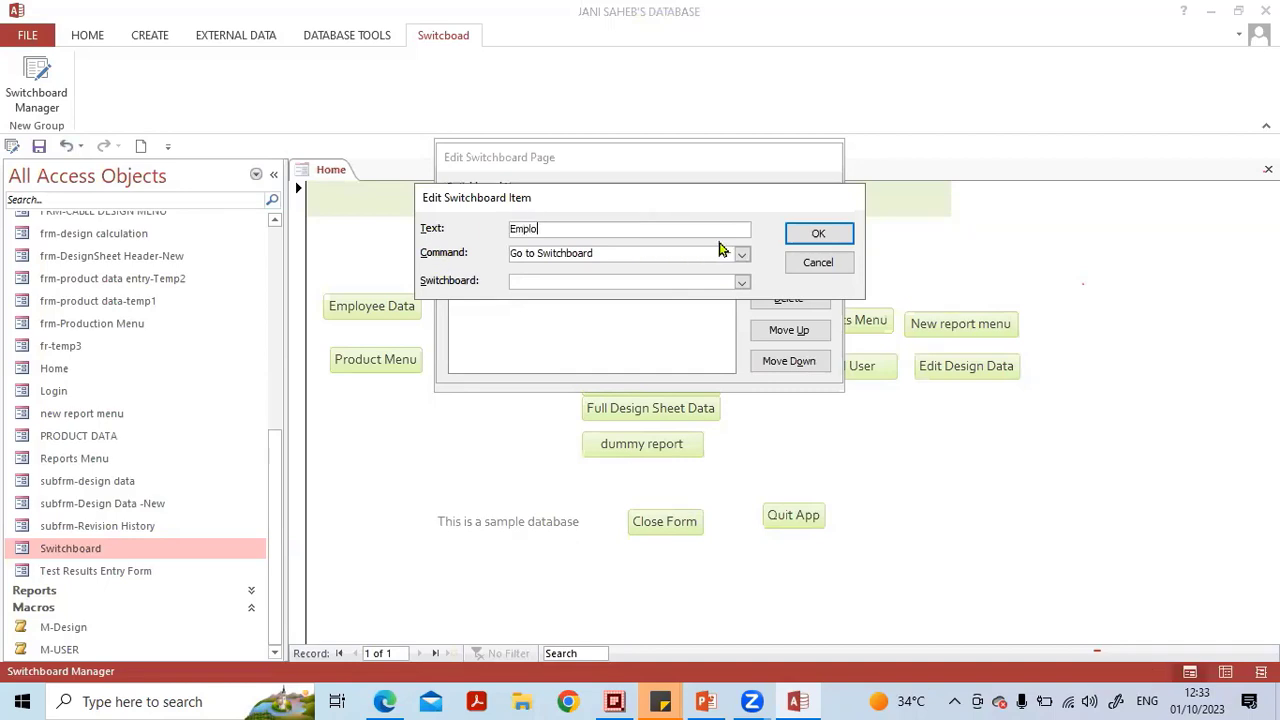
{"action": "type", "text": "ployee Report"}
{"action": "left_click", "coordinate": [741, 254]}
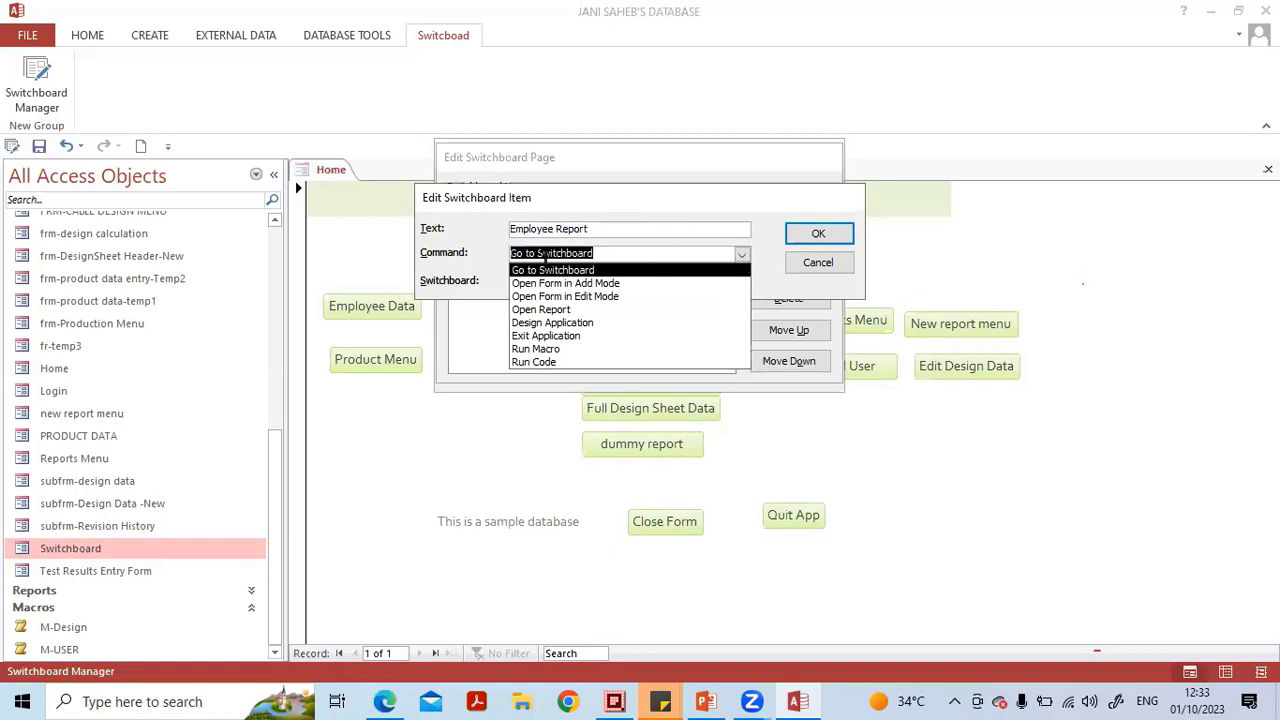
{"action": "left_click", "coordinate": [584, 312]}
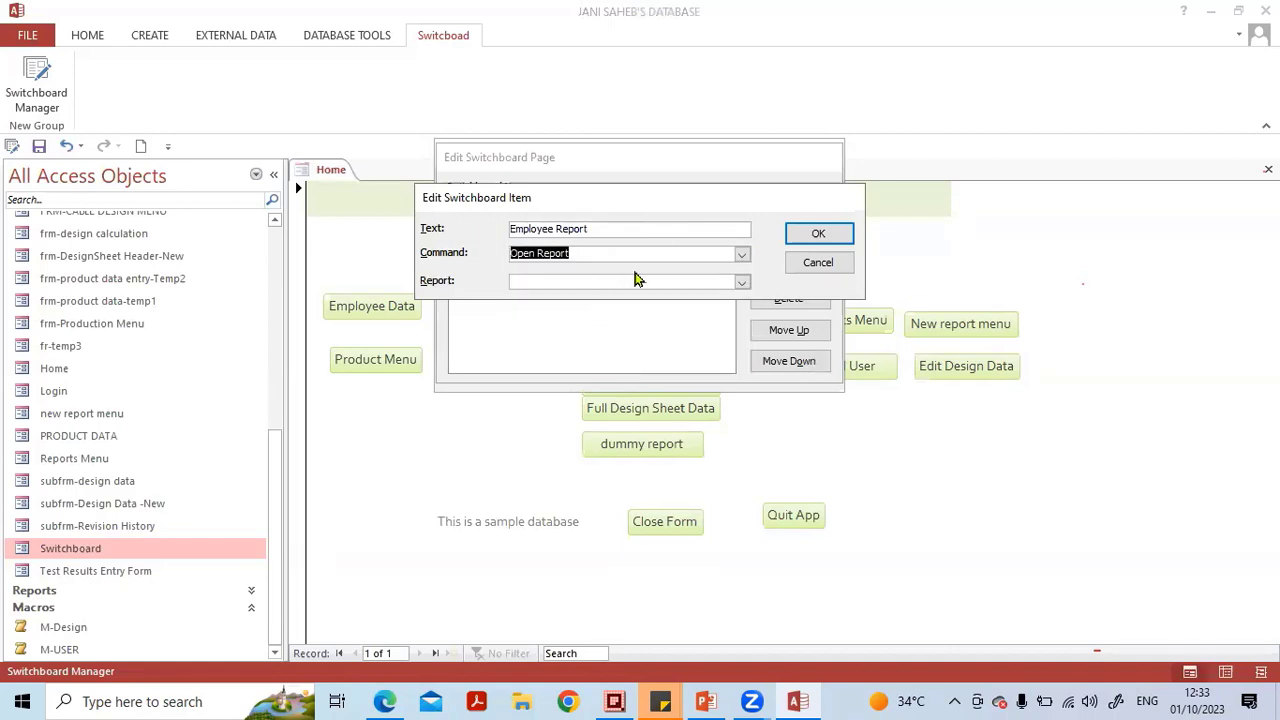
{"action": "left_click", "coordinate": [741, 282]}
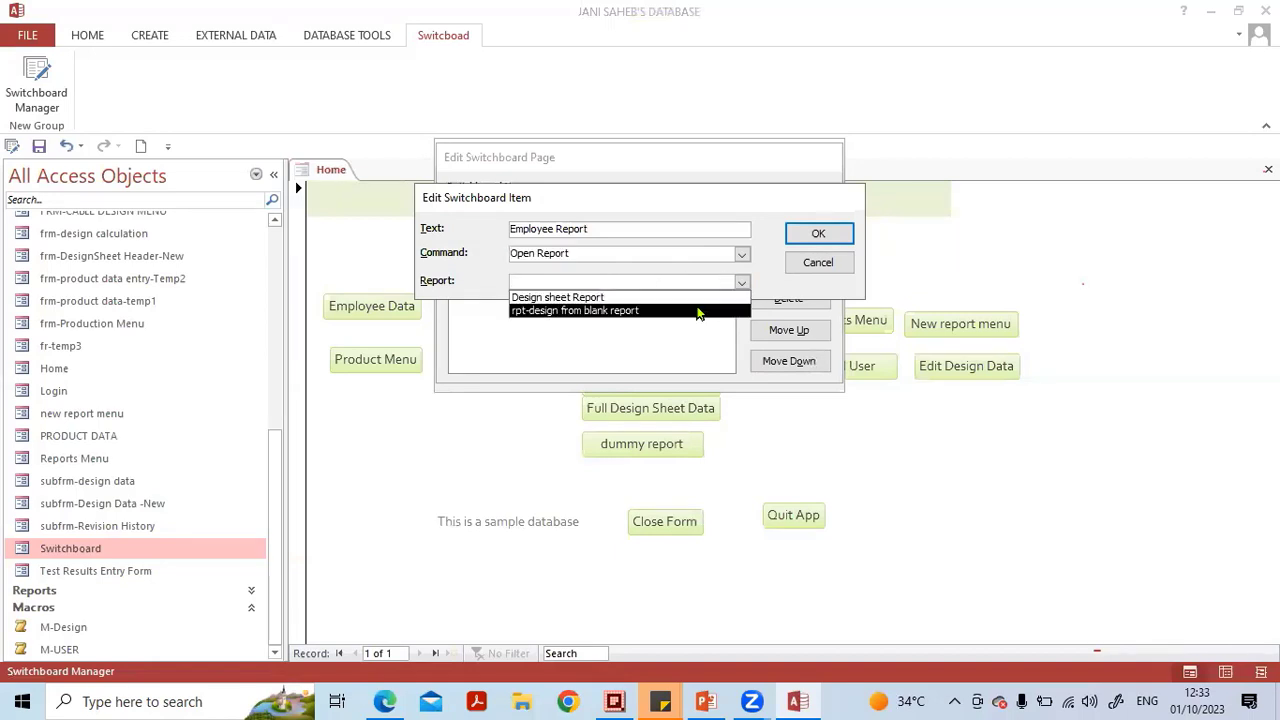
{"action": "left_click", "coordinate": [556, 311]}
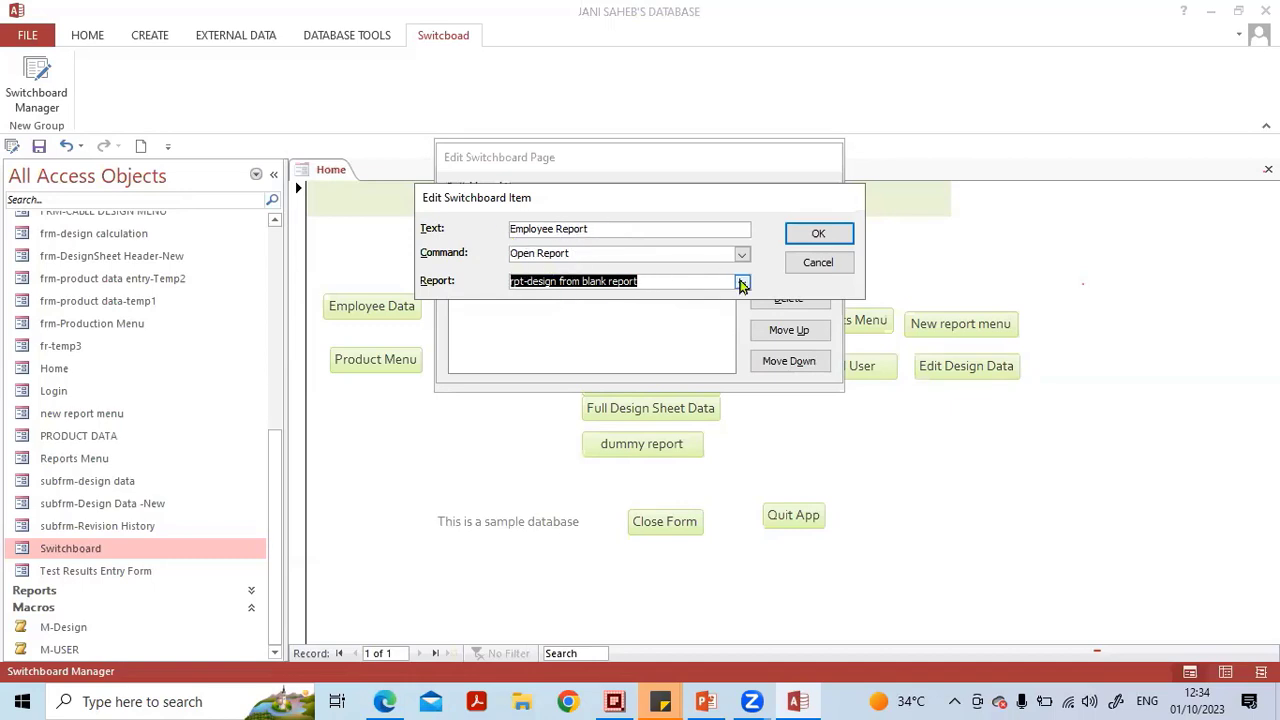
{"action": "left_click", "coordinate": [818, 236]}
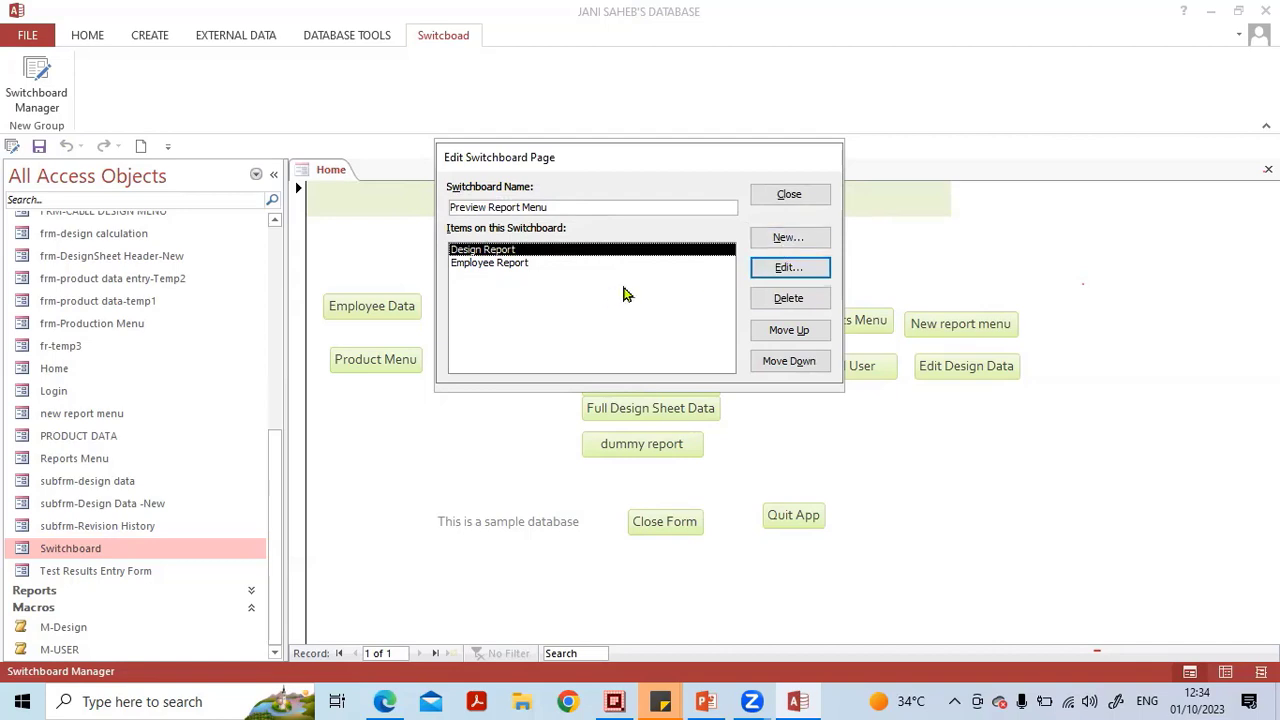
Add an item Go to Main Switchboard that goes to Main Switchboard, then close the page and Switchboard Manager.
{"action": "left_click", "coordinate": [788, 237]}
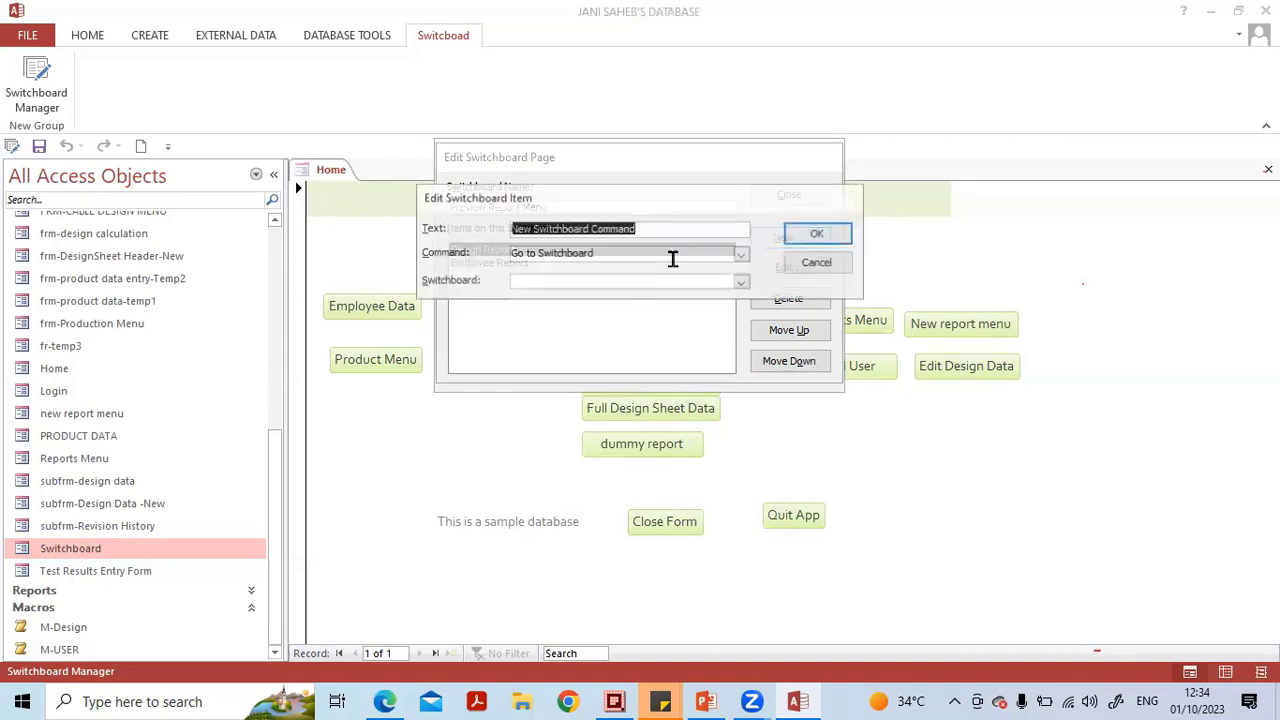
{"action": "type", "text": "G"}
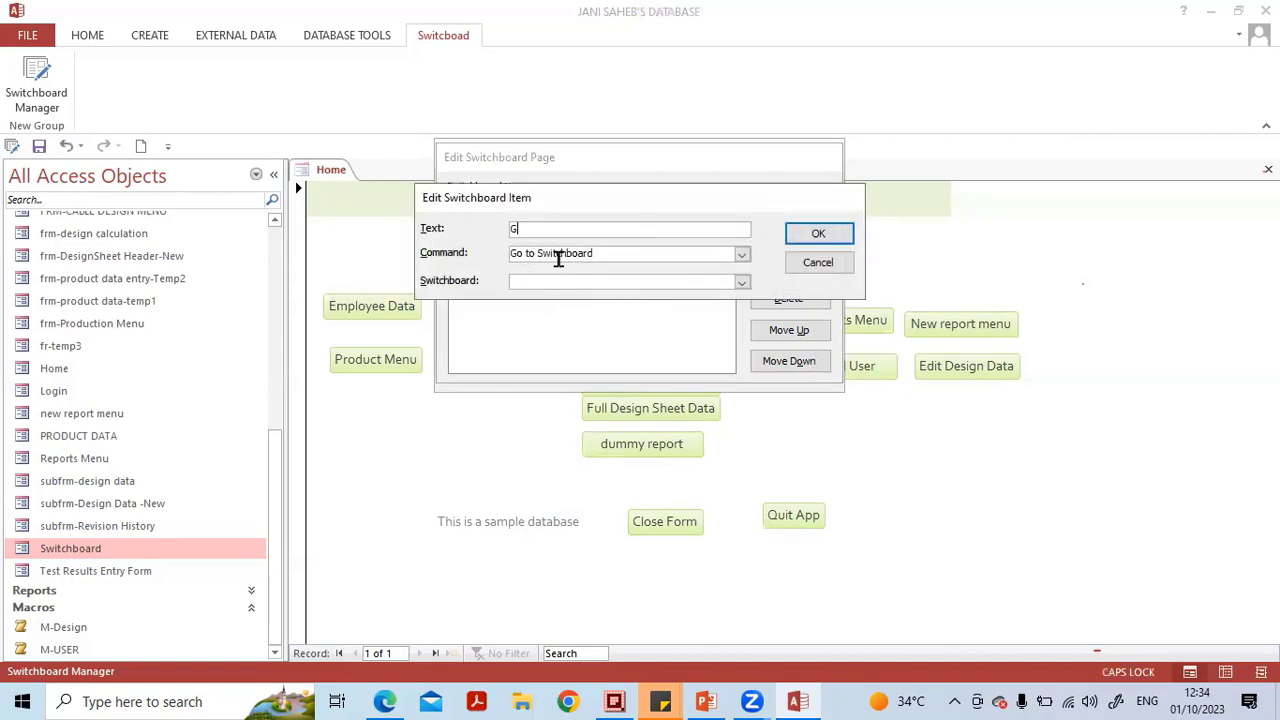
{"action": "type", "text": "o to Main Switchboard"}
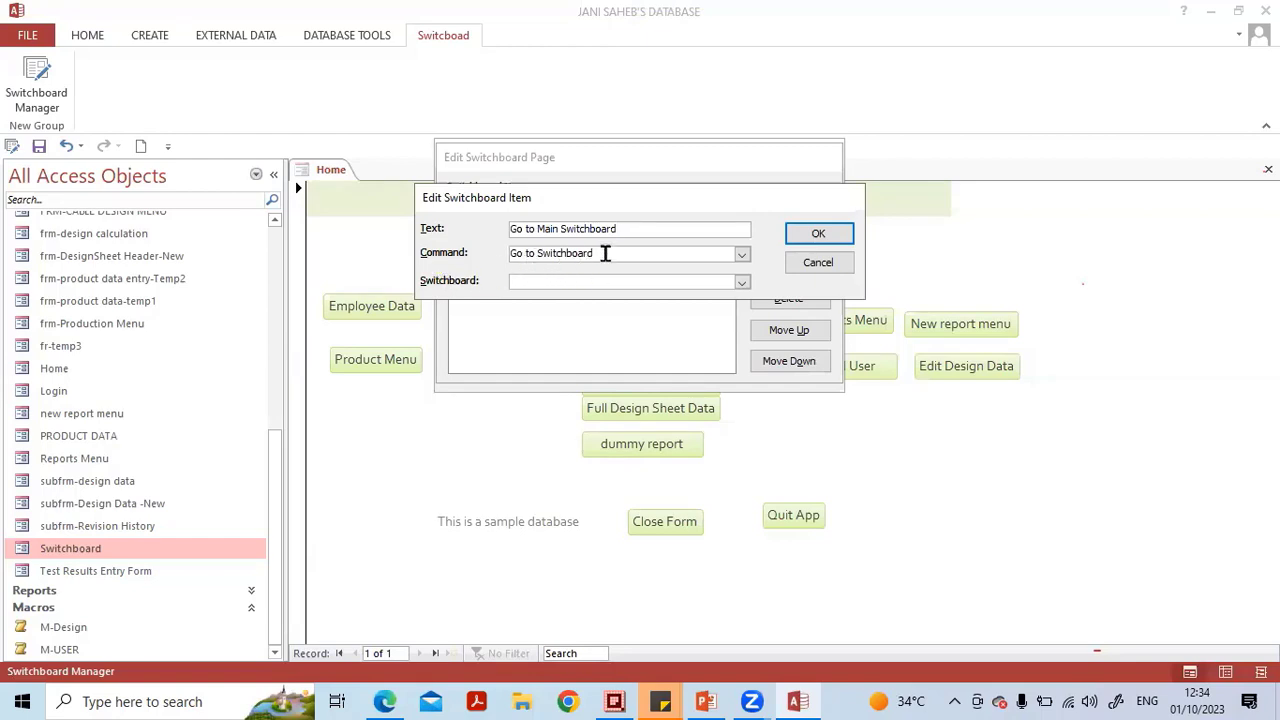
{"action": "left_click", "coordinate": [742, 283]}
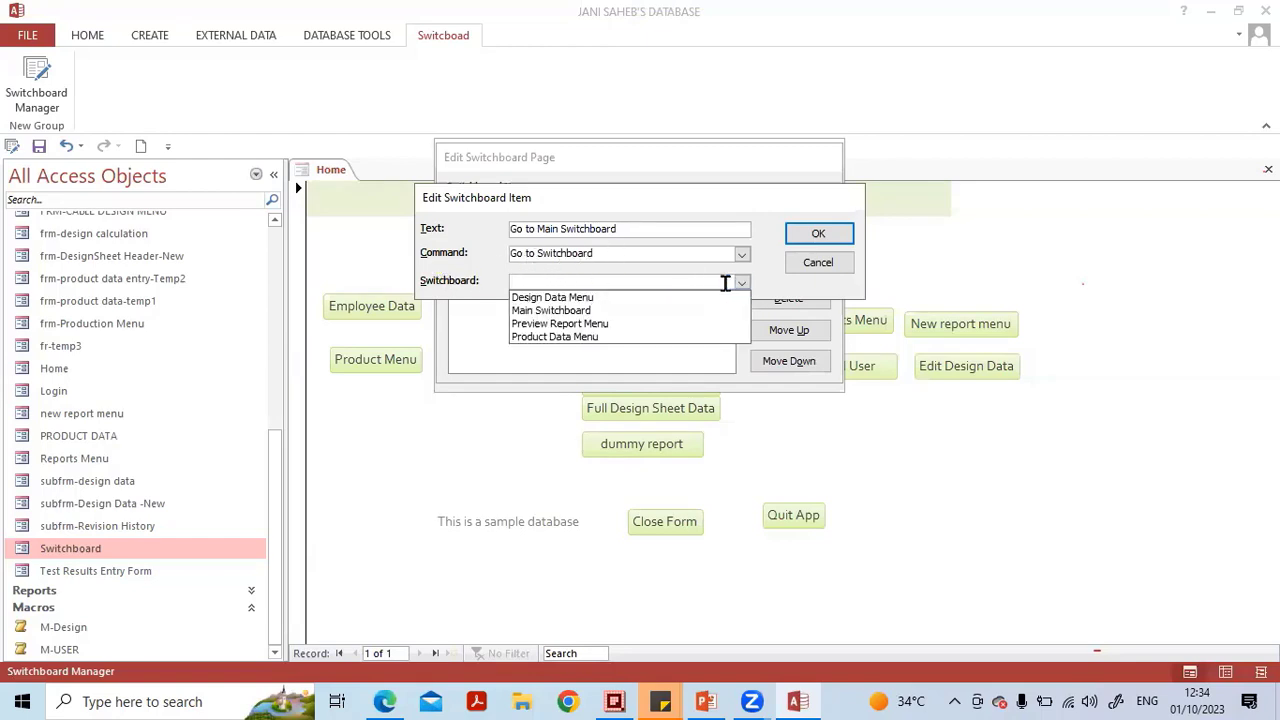
{"action": "left_click", "coordinate": [686, 310]}
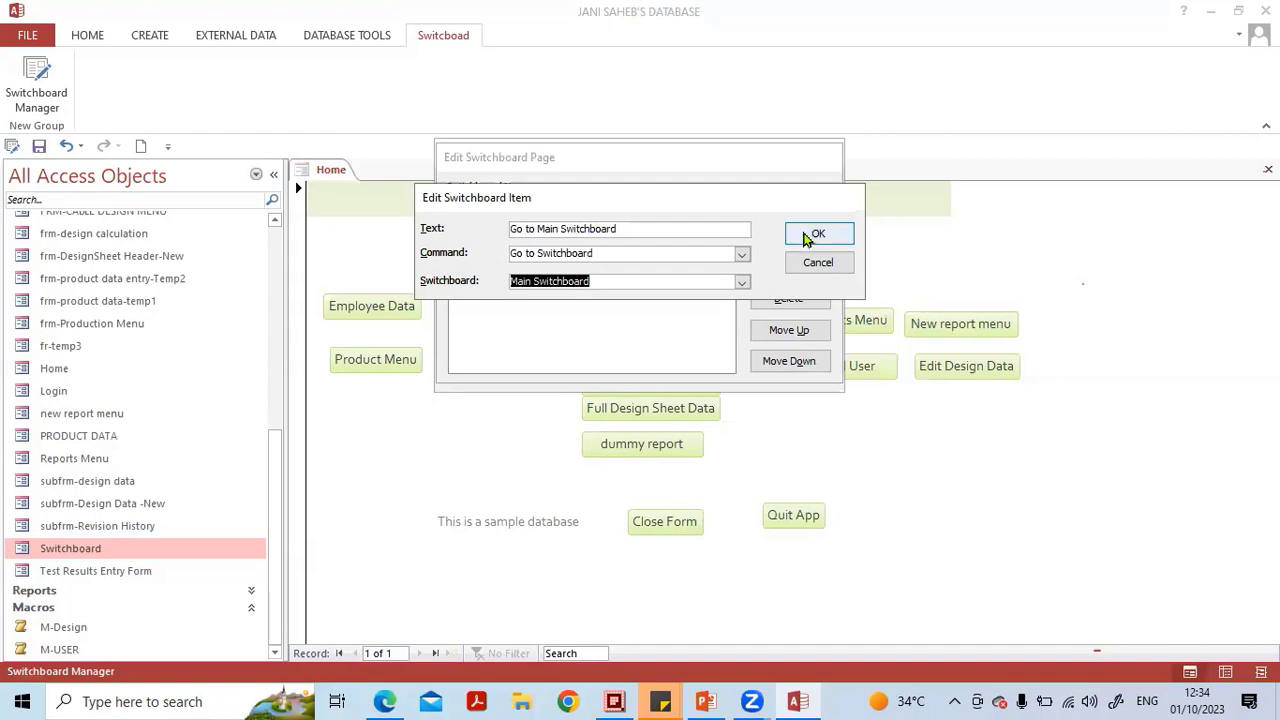
{"action": "left_click", "coordinate": [807, 236]}
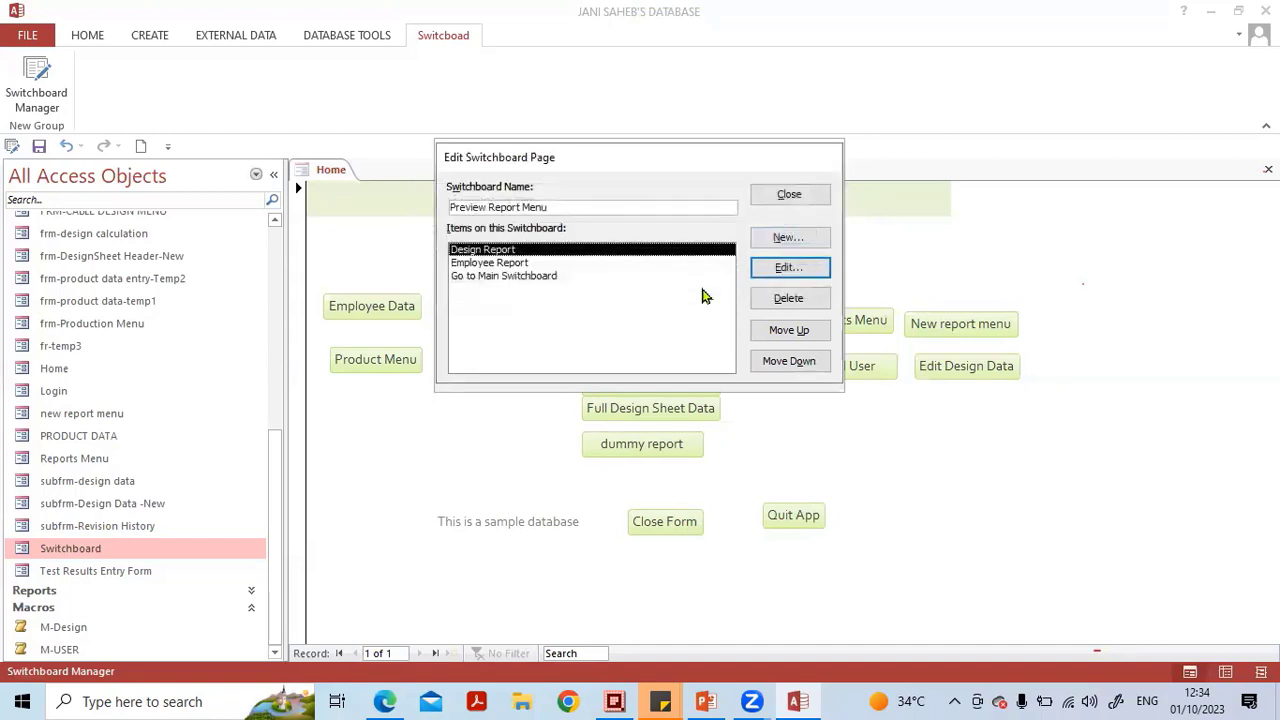
{"action": "left_click", "coordinate": [803, 198]}
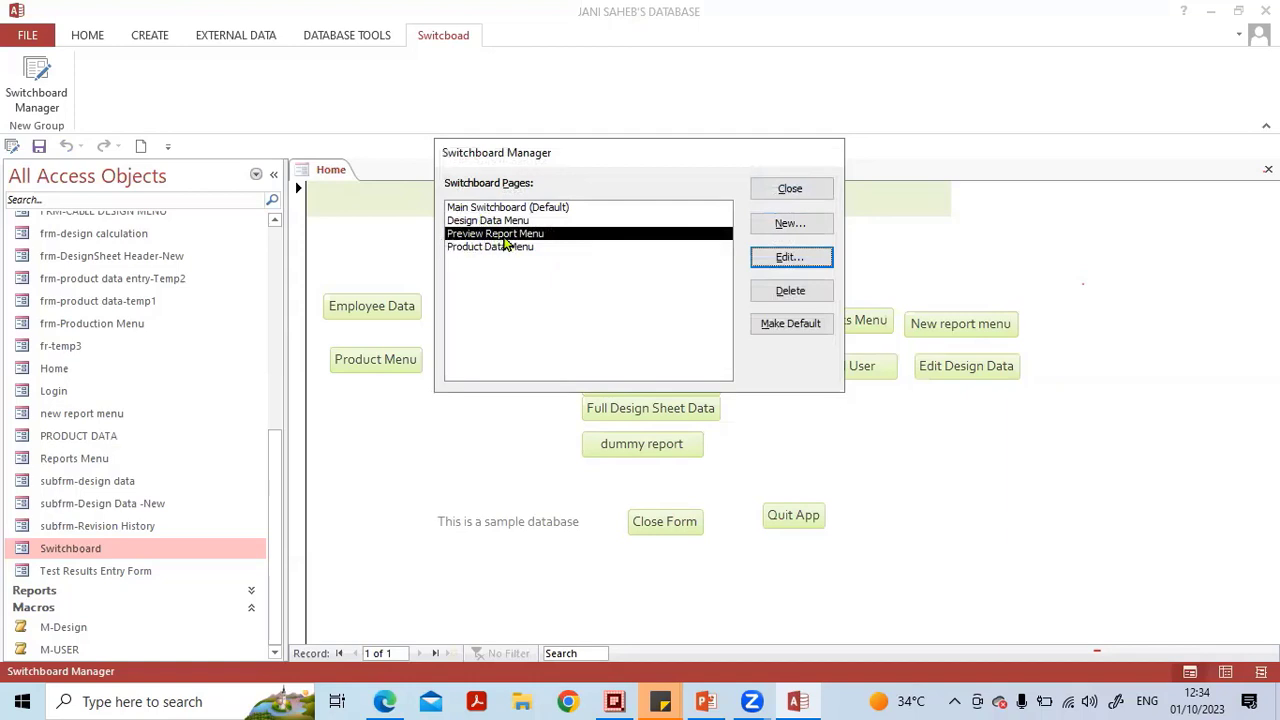
{"action": "left_click", "coordinate": [786, 195]}
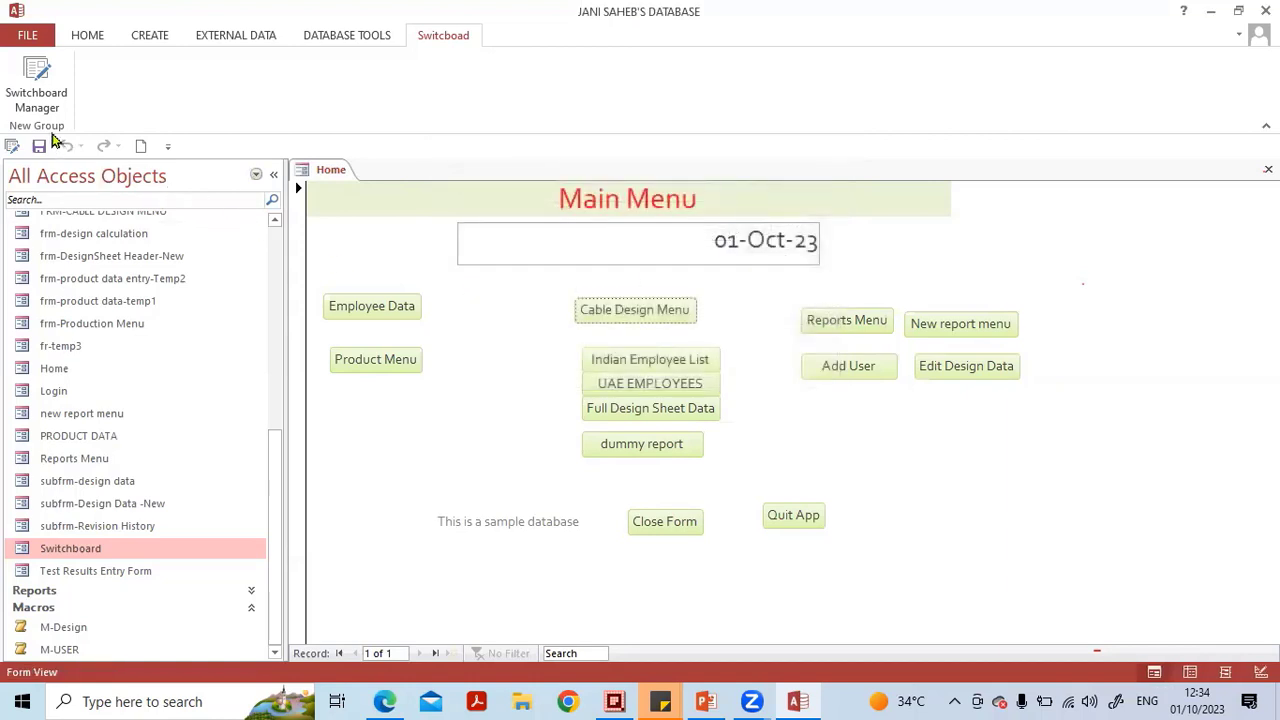
Open the Switchboard form and test the Preview Report Menu items Design Report, Employee Report and Go to Main Switchboard.
{"action": "left_click", "coordinate": [66, 569]}
{"action": "left_click", "coordinate": [70, 551]}
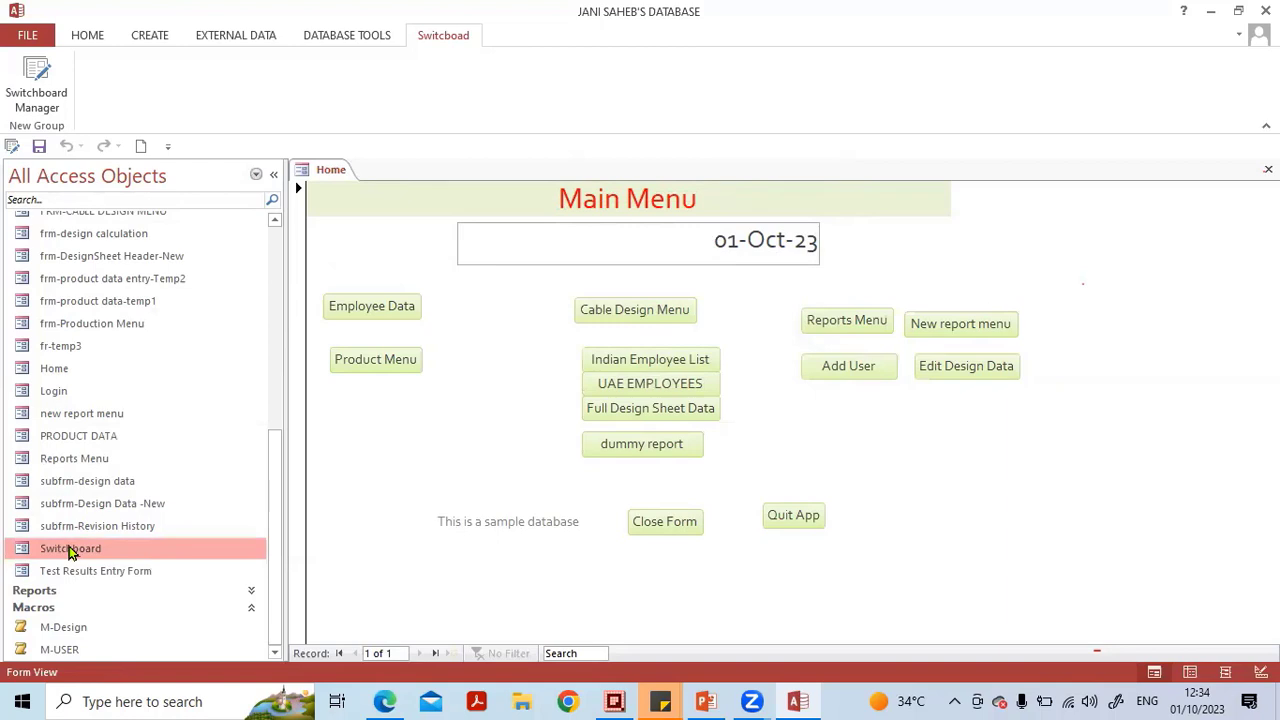
{"action": "double_click", "coordinate": [70, 551]}
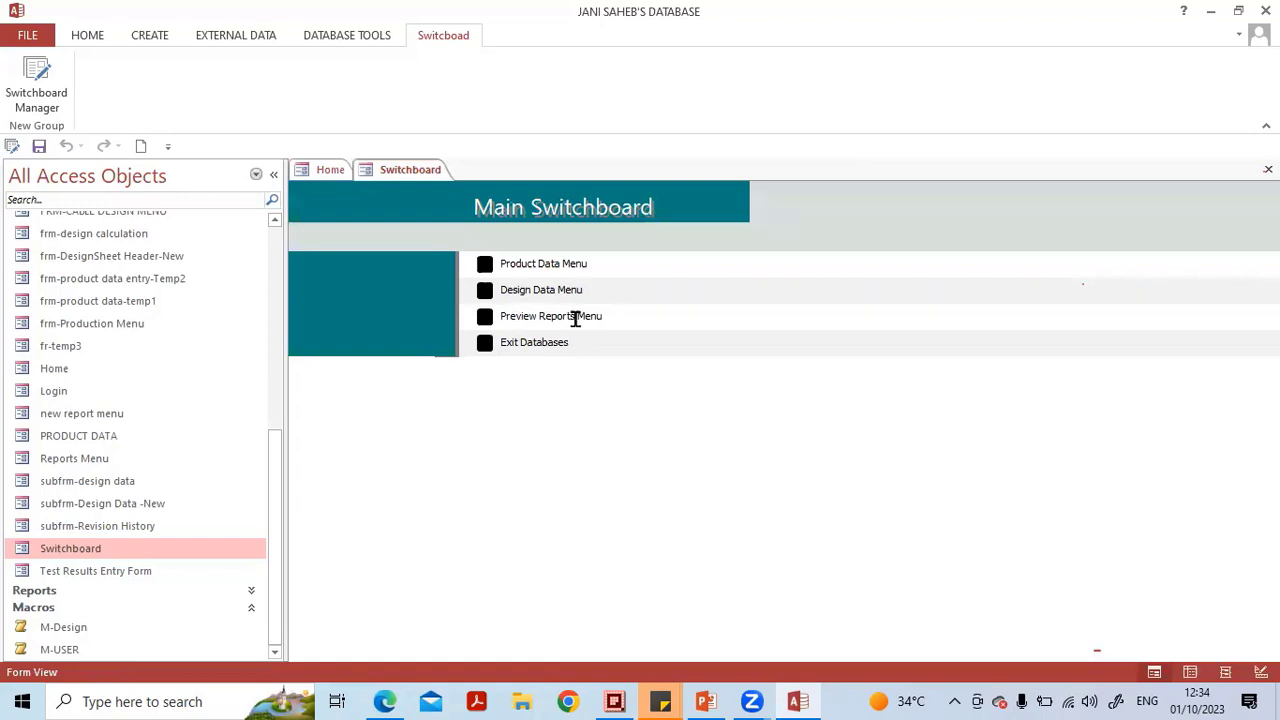
{"action": "left_click", "coordinate": [484, 318]}
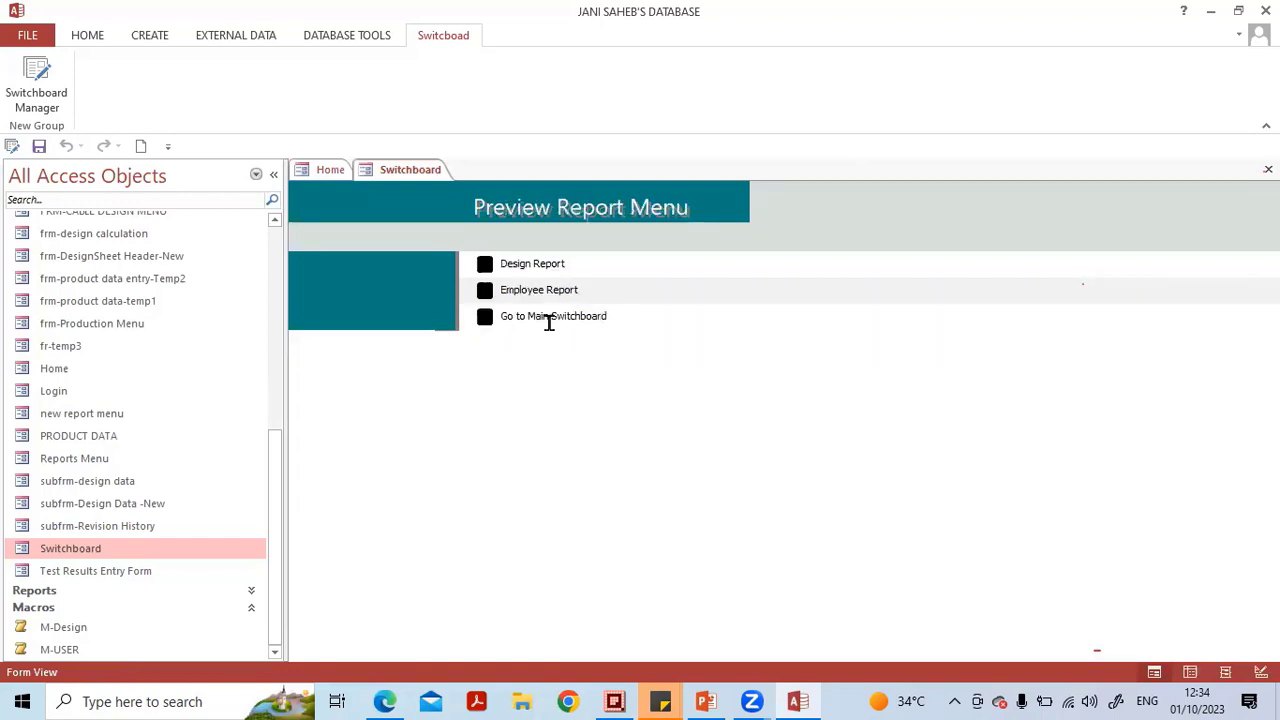
{"action": "left_click", "coordinate": [484, 264]}
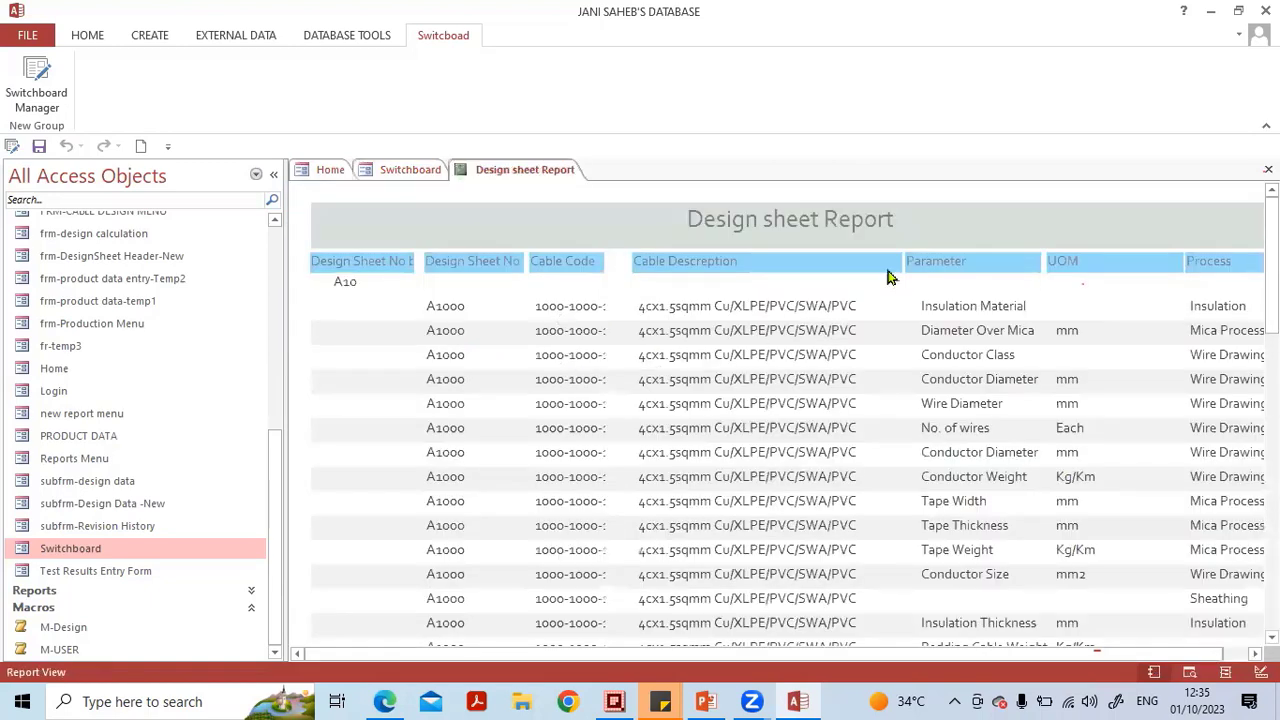
{"action": "left_click", "coordinate": [1268, 169]}
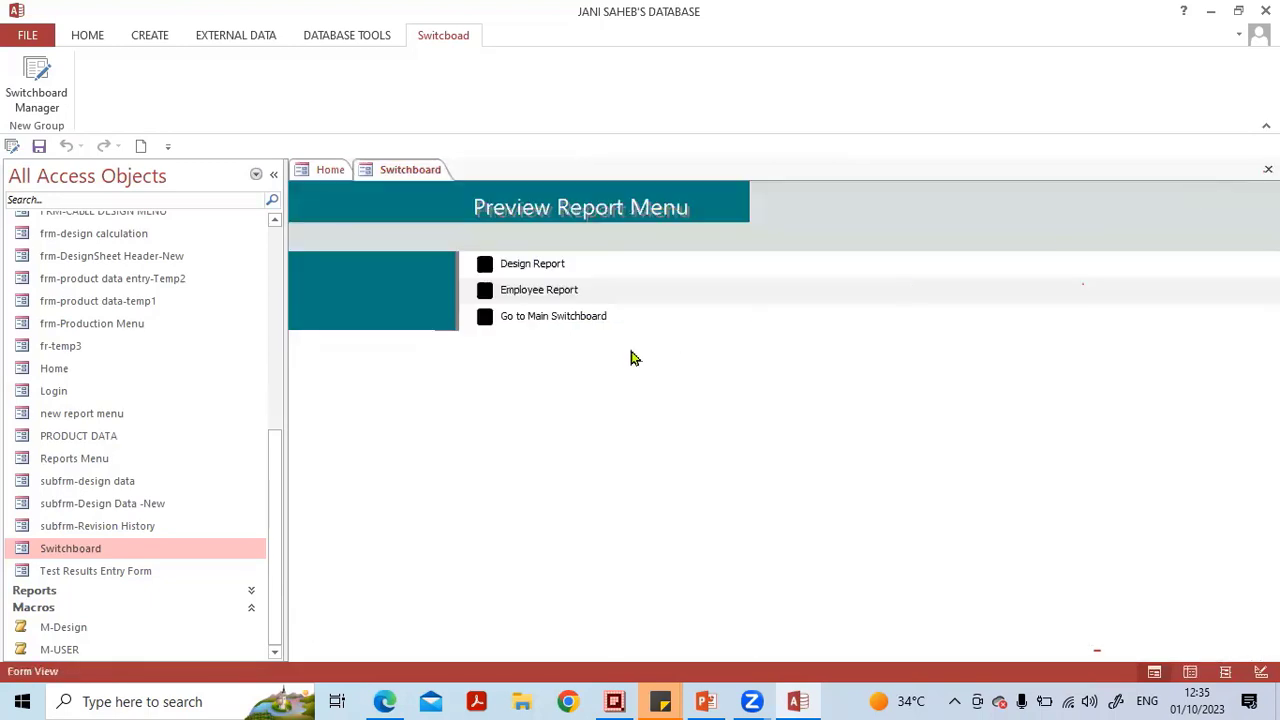
{"action": "left_click", "coordinate": [486, 290]}
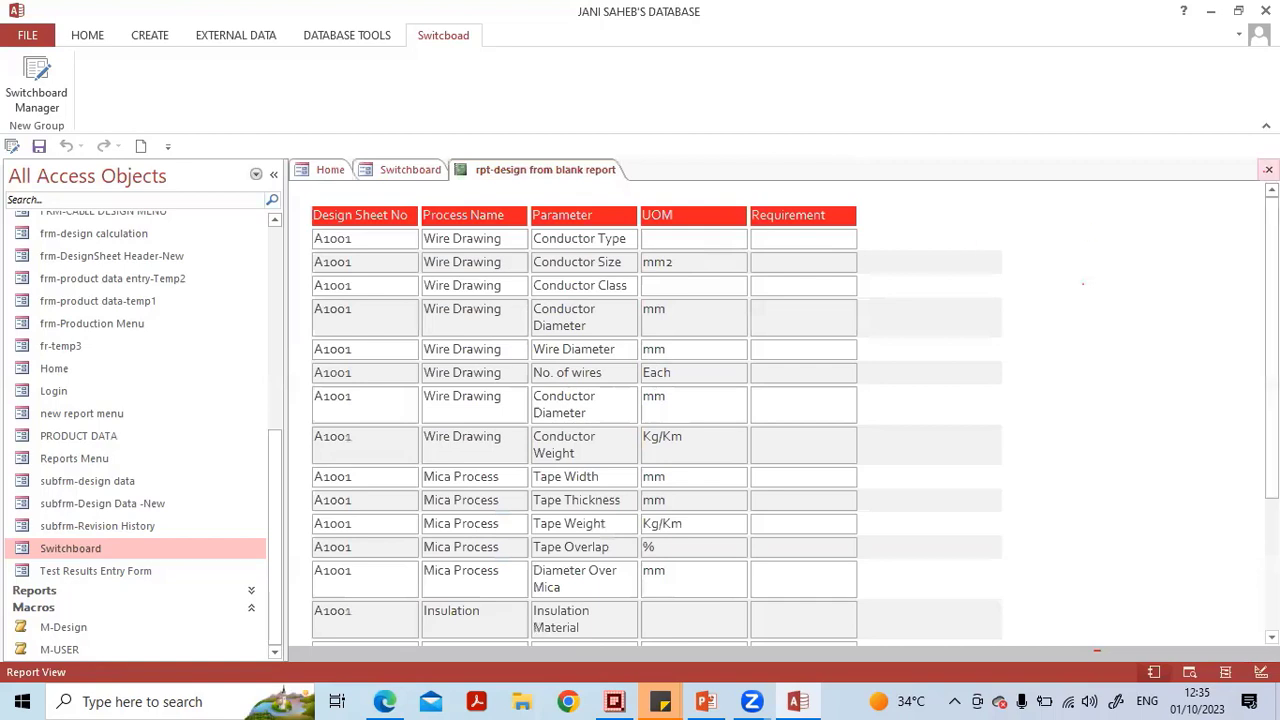
{"action": "left_click", "coordinate": [1268, 169]}
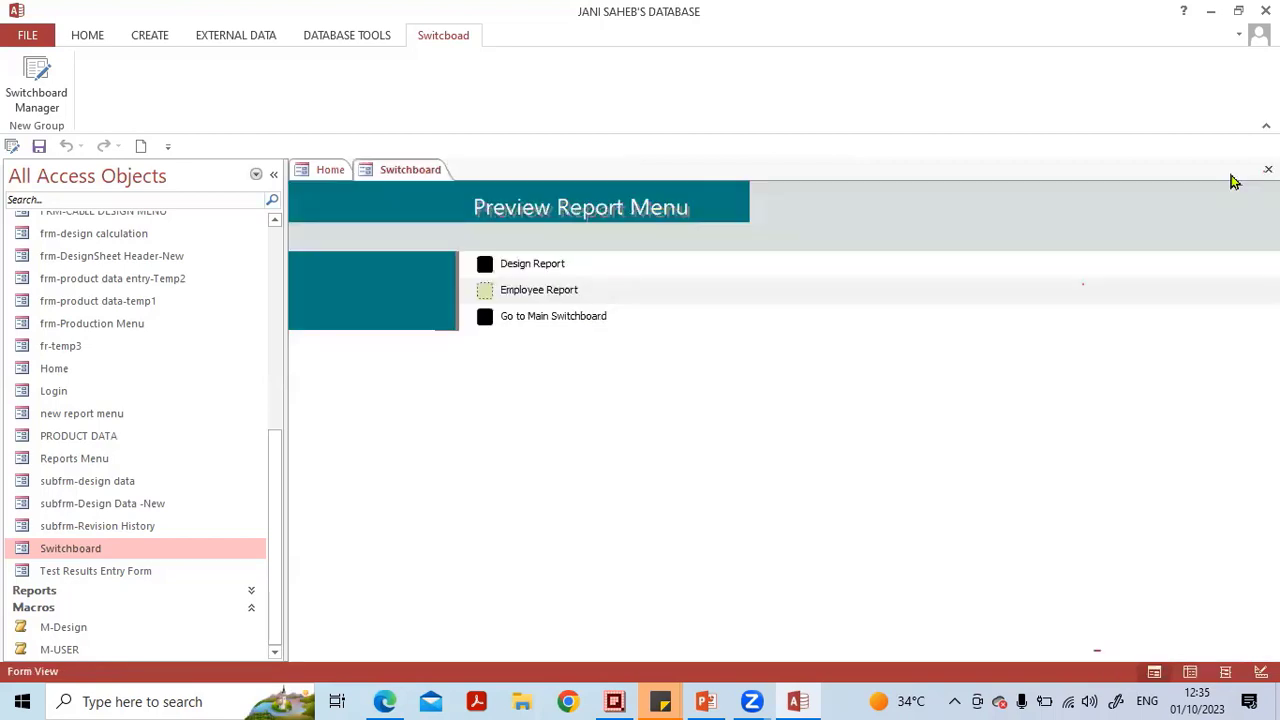
{"action": "left_click", "coordinate": [486, 318]}
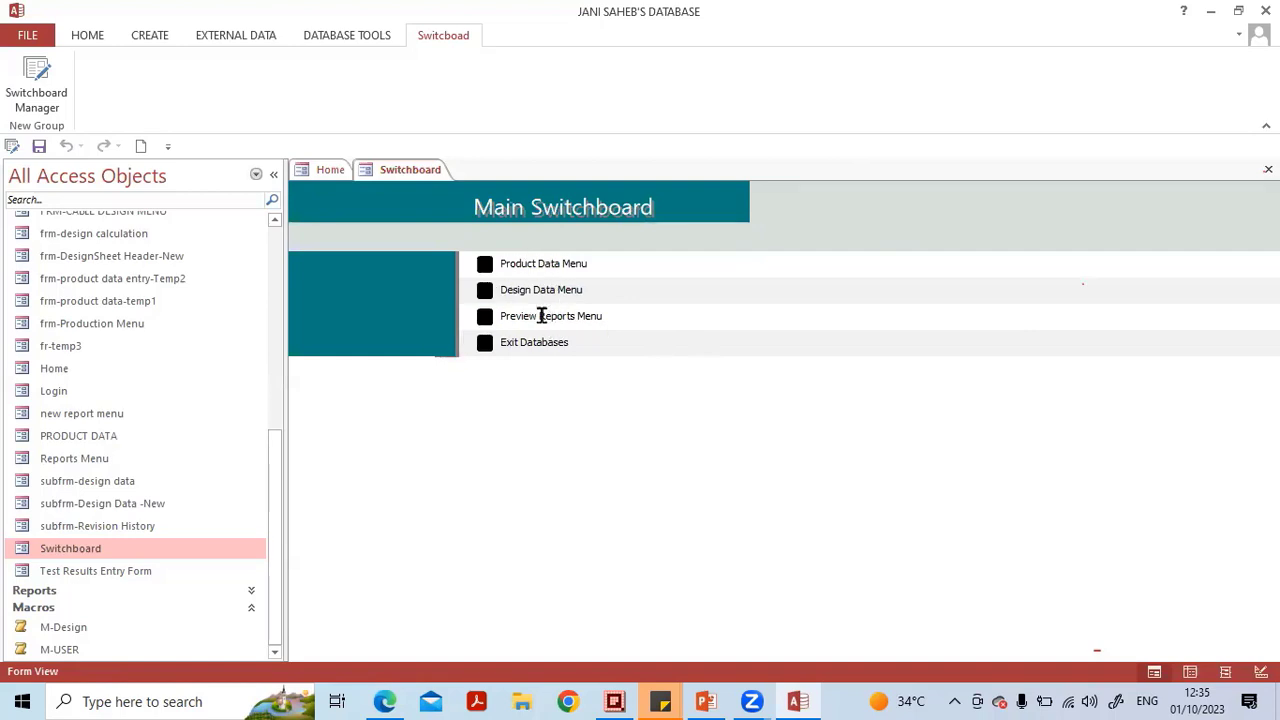
Open the Product Data Menu page from the switchboard, then close the Switchboard form.
{"action": "left_click", "coordinate": [485, 318]}
{"action": "left_click", "coordinate": [483, 268]}
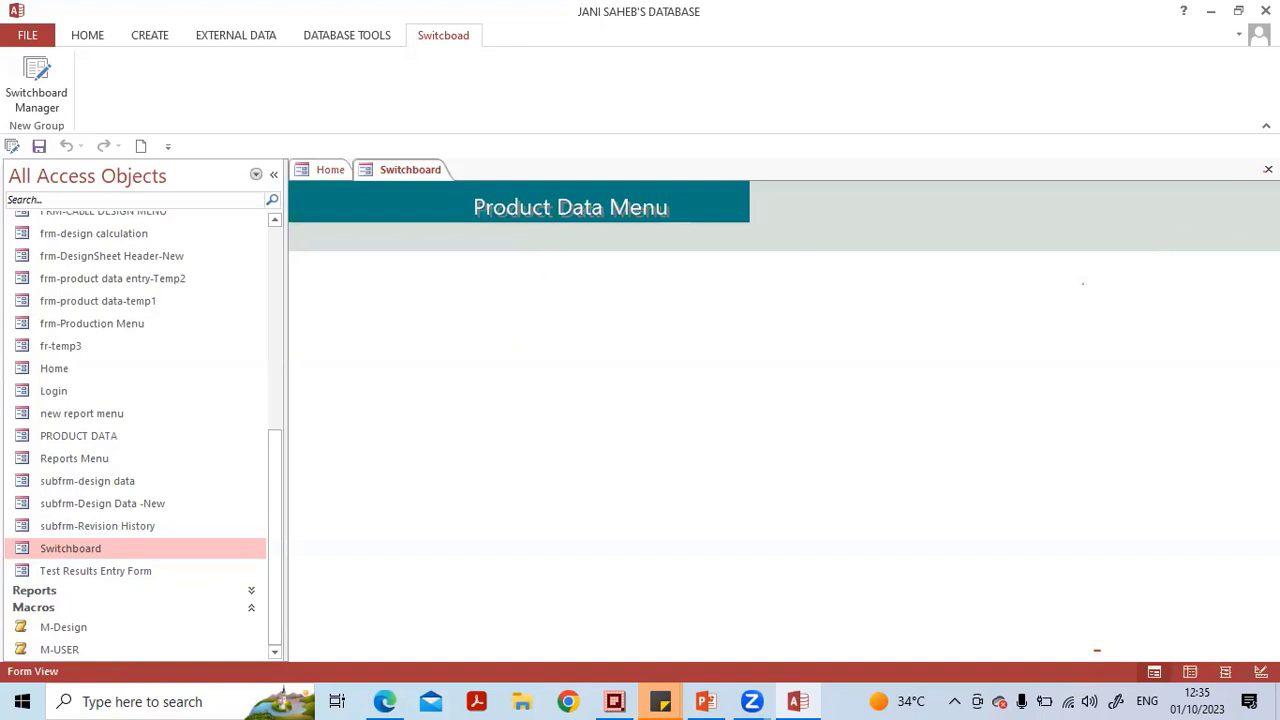
{"action": "left_click", "coordinate": [1268, 169]}
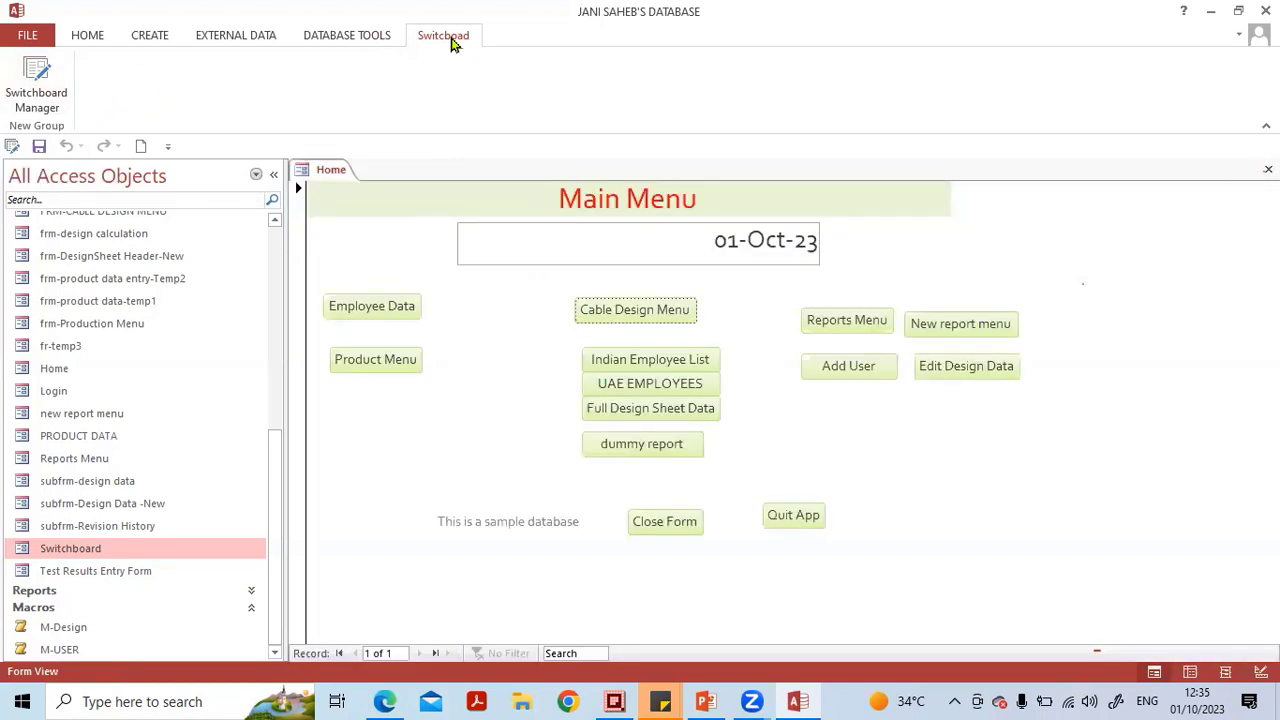
In Switchboard Manager, edit Product Data Menu and add an item Product Data Entry opening frm-product data entry-Temp2 in Edit Mode.
{"action": "left_click", "coordinate": [45, 82]}
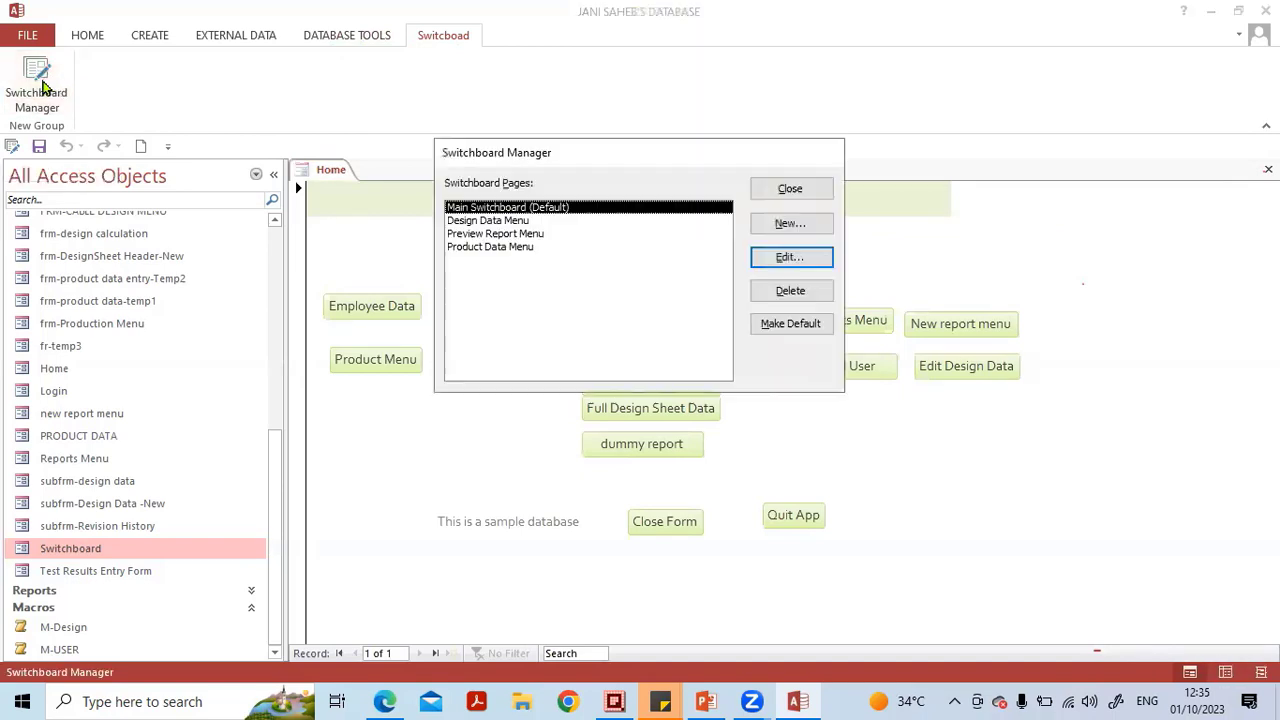
{"action": "left_click", "coordinate": [503, 250]}
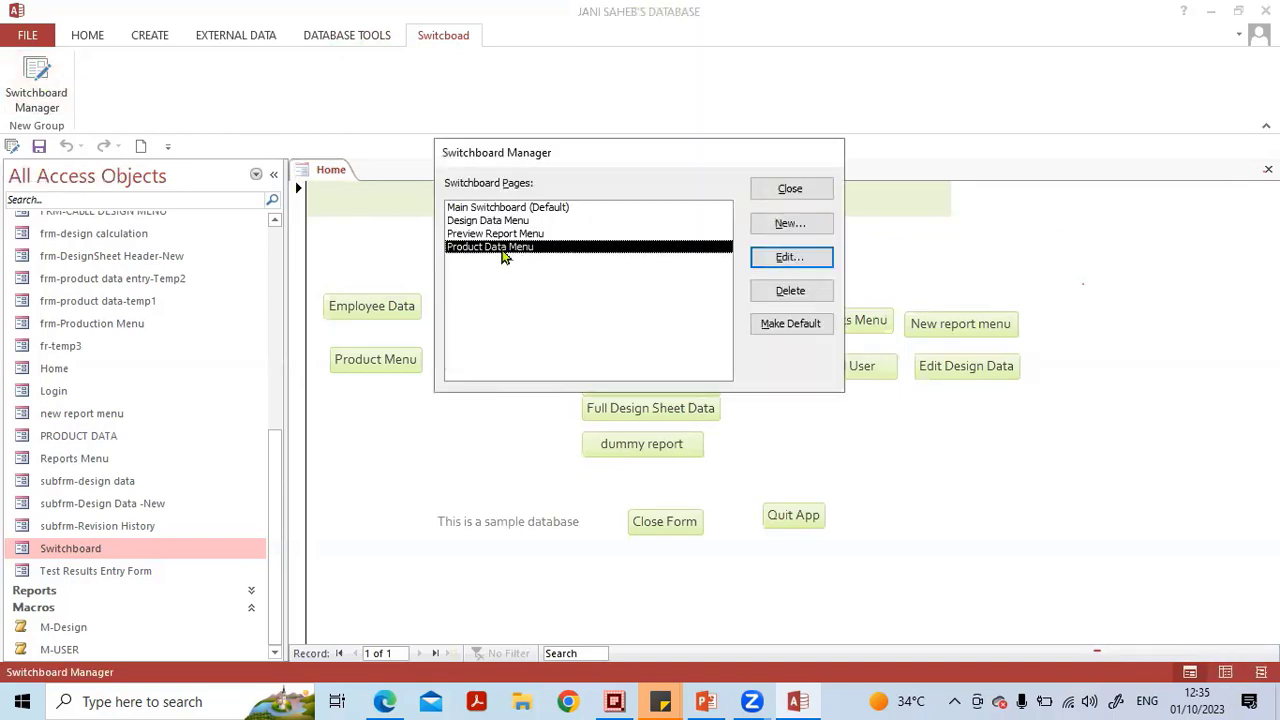
{"action": "double_click", "coordinate": [503, 250]}
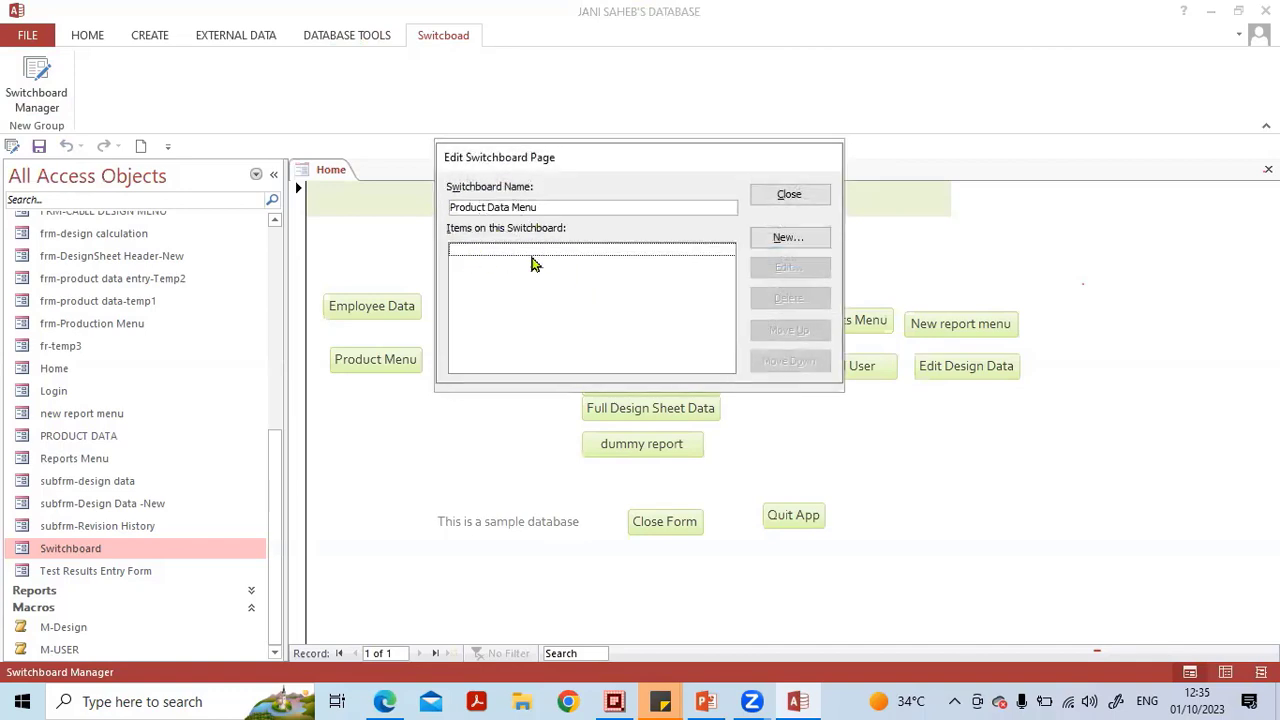
{"action": "left_click", "coordinate": [800, 239]}
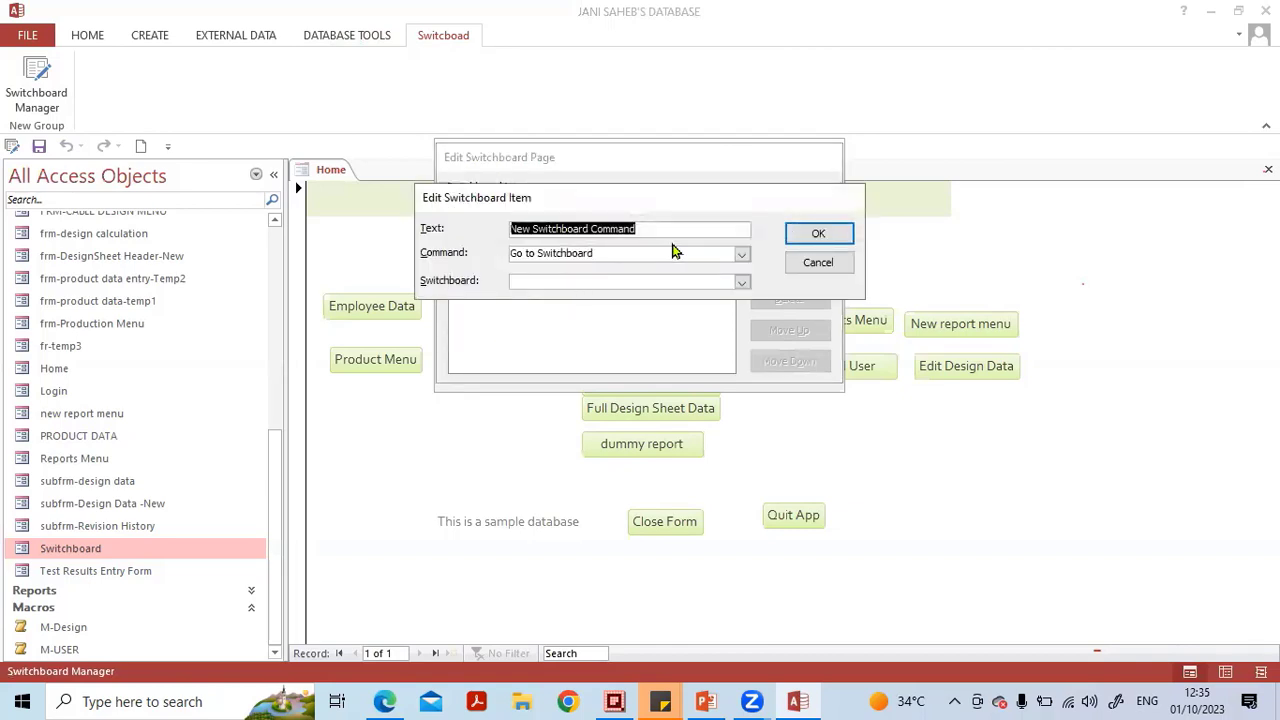
{"action": "type", "text": "Produc"}
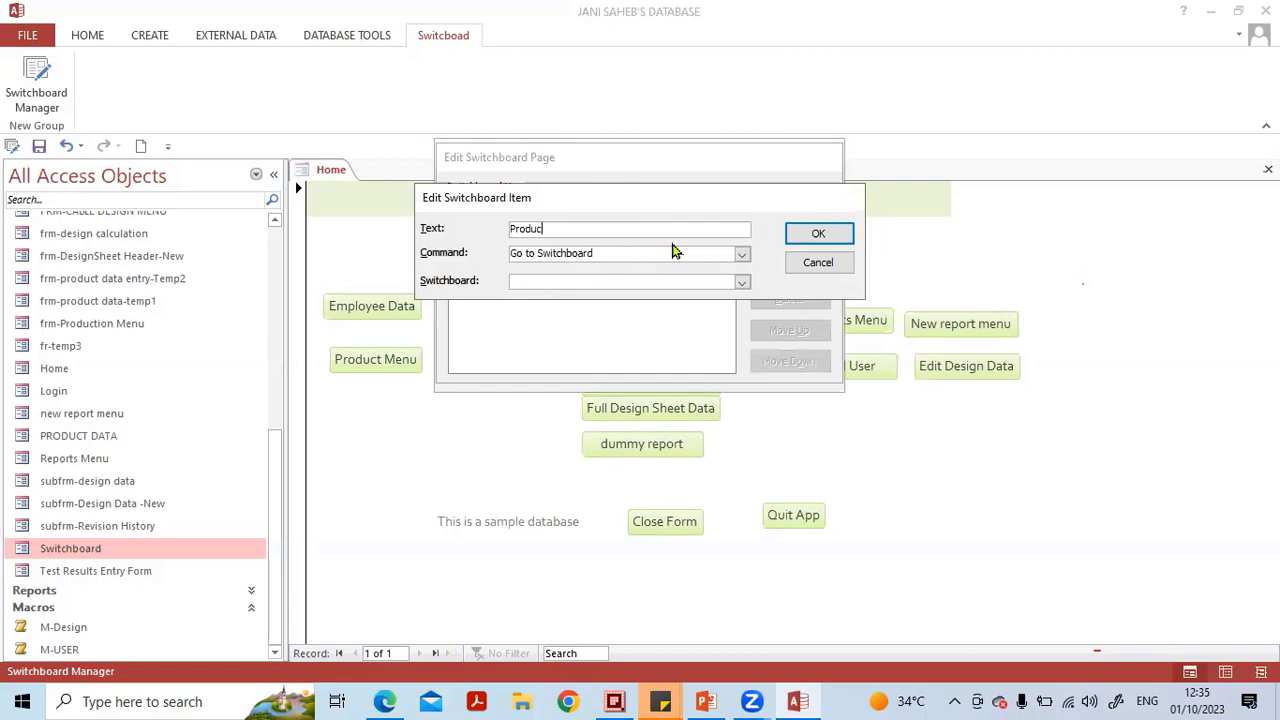
{"action": "type", "text": "t Data Entry"}
{"action": "left_click", "coordinate": [741, 256]}
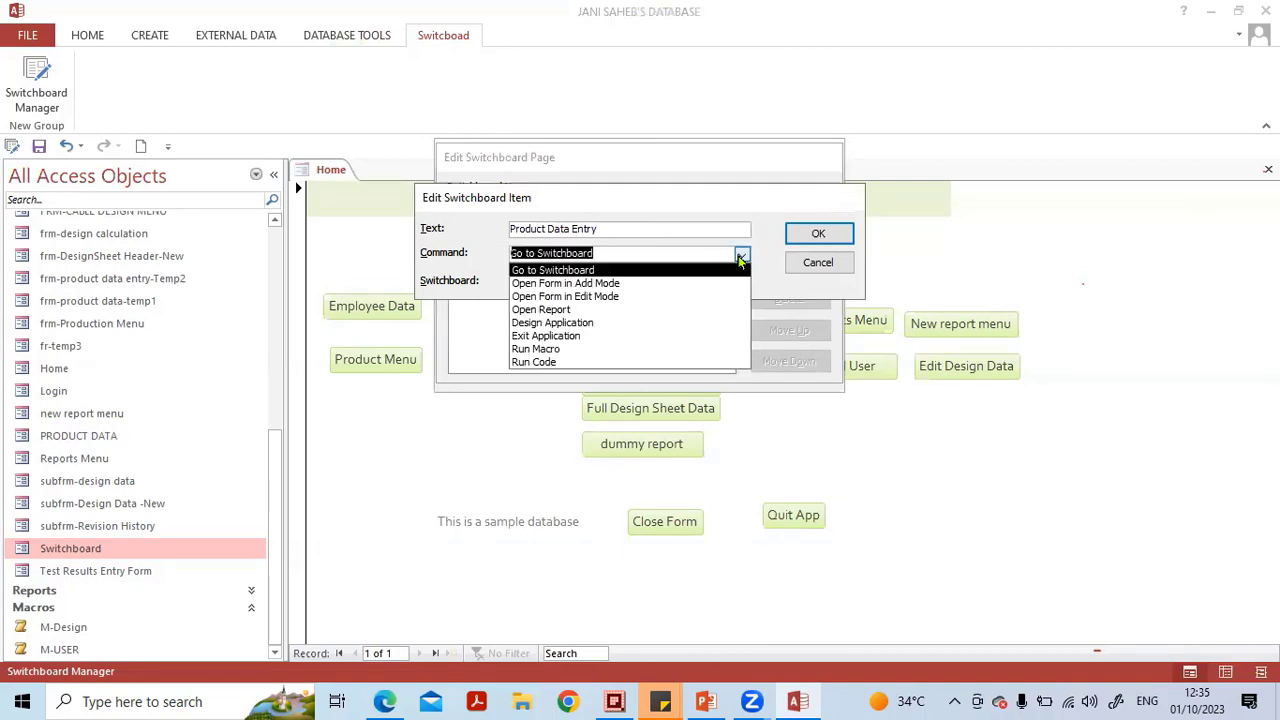
{"action": "left_click", "coordinate": [690, 297]}
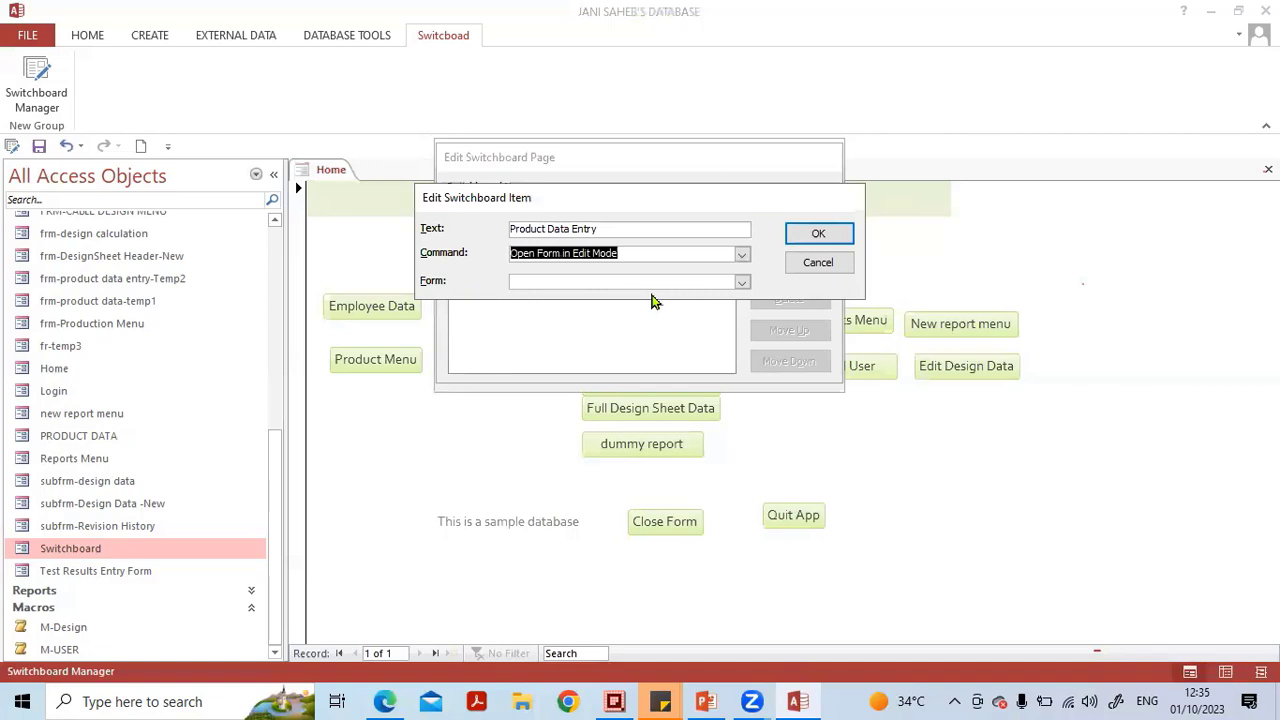
{"action": "left_click", "coordinate": [741, 284]}
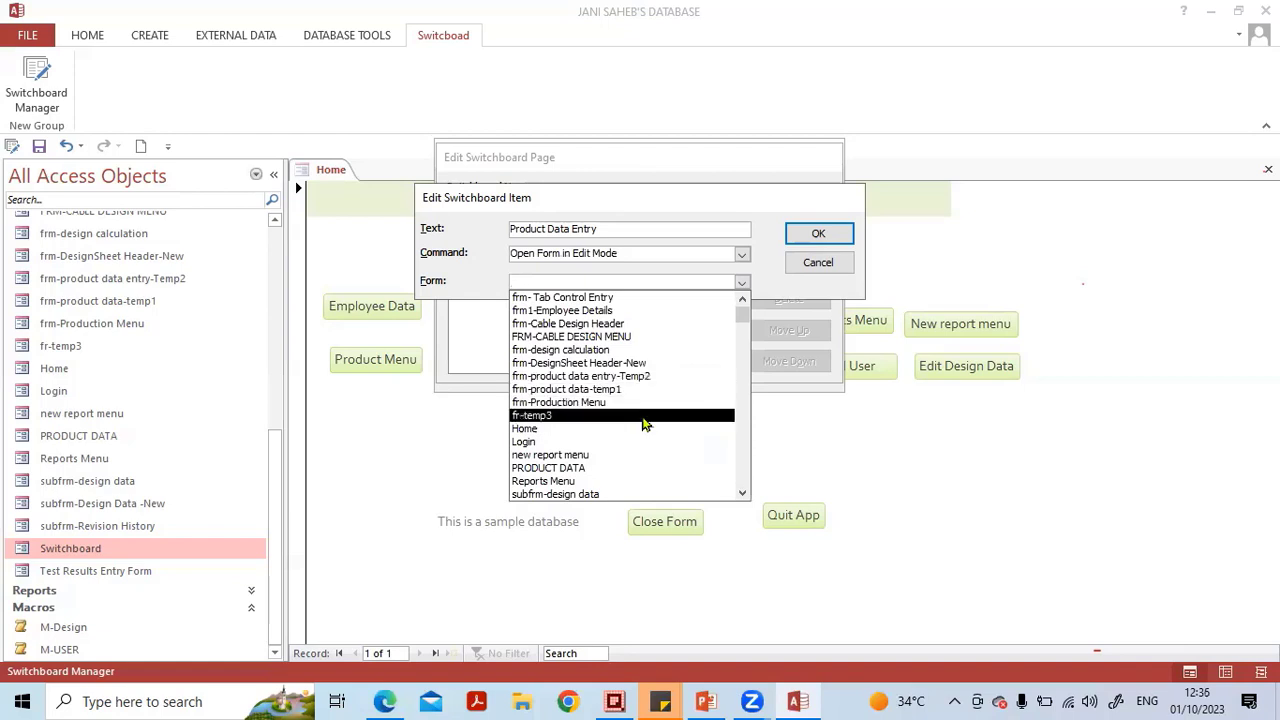
{"action": "left_click", "coordinate": [669, 378]}
{"action": "left_click", "coordinate": [669, 385]}
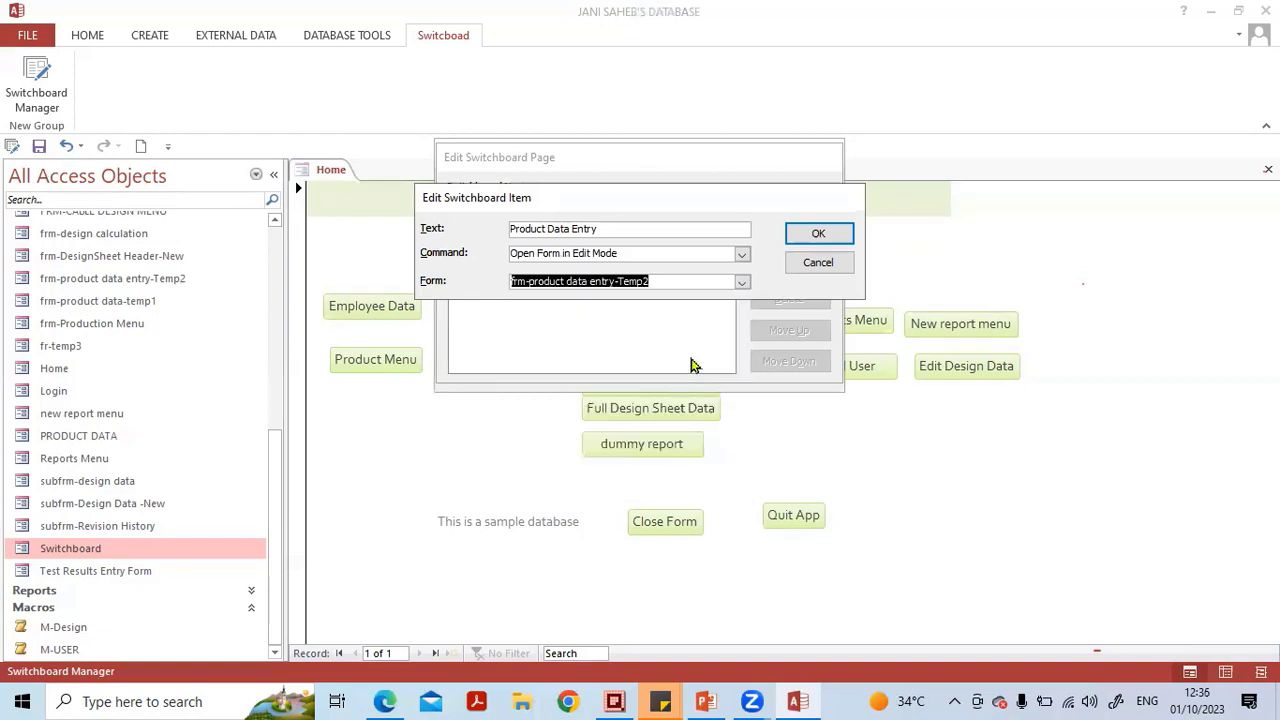
{"action": "left_click", "coordinate": [805, 236]}
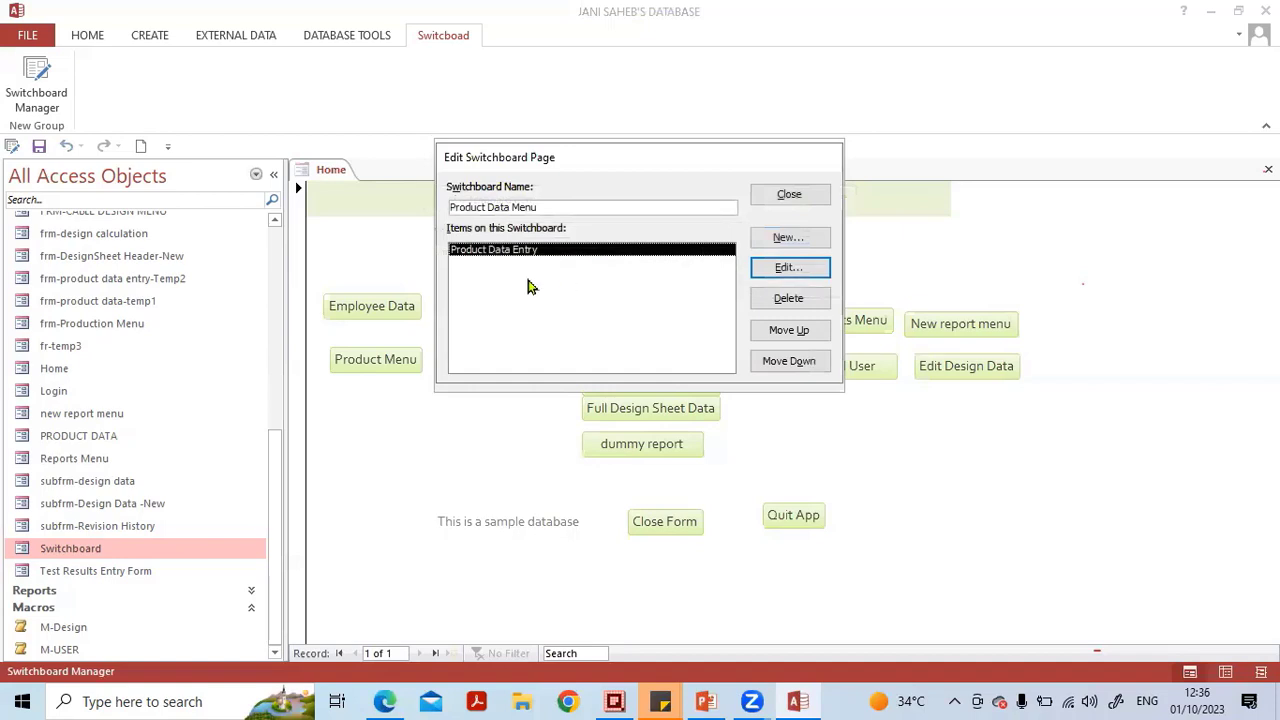
Add a Go to Main Switchboard item to Product Data Menu that goes to Main Switchboard, then close the page and Switchboard Manager.
{"action": "left_click", "coordinate": [785, 240]}
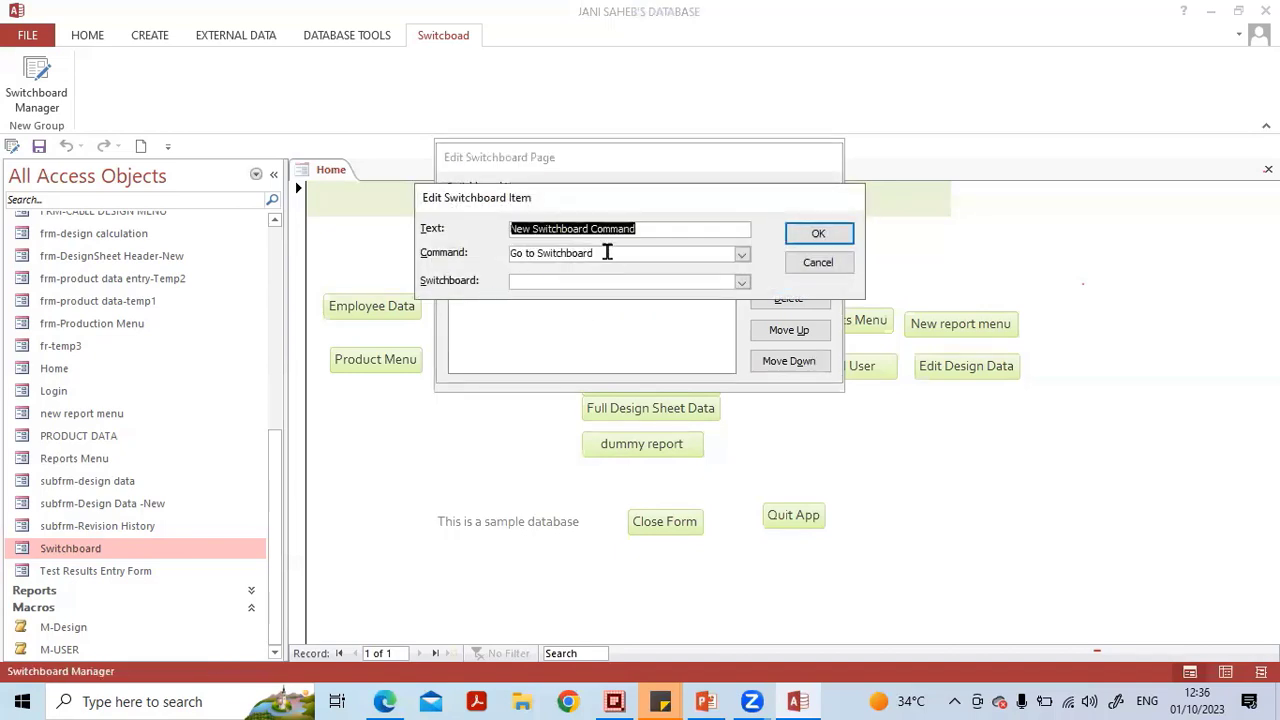
{"action": "type", "text": "Go to "}
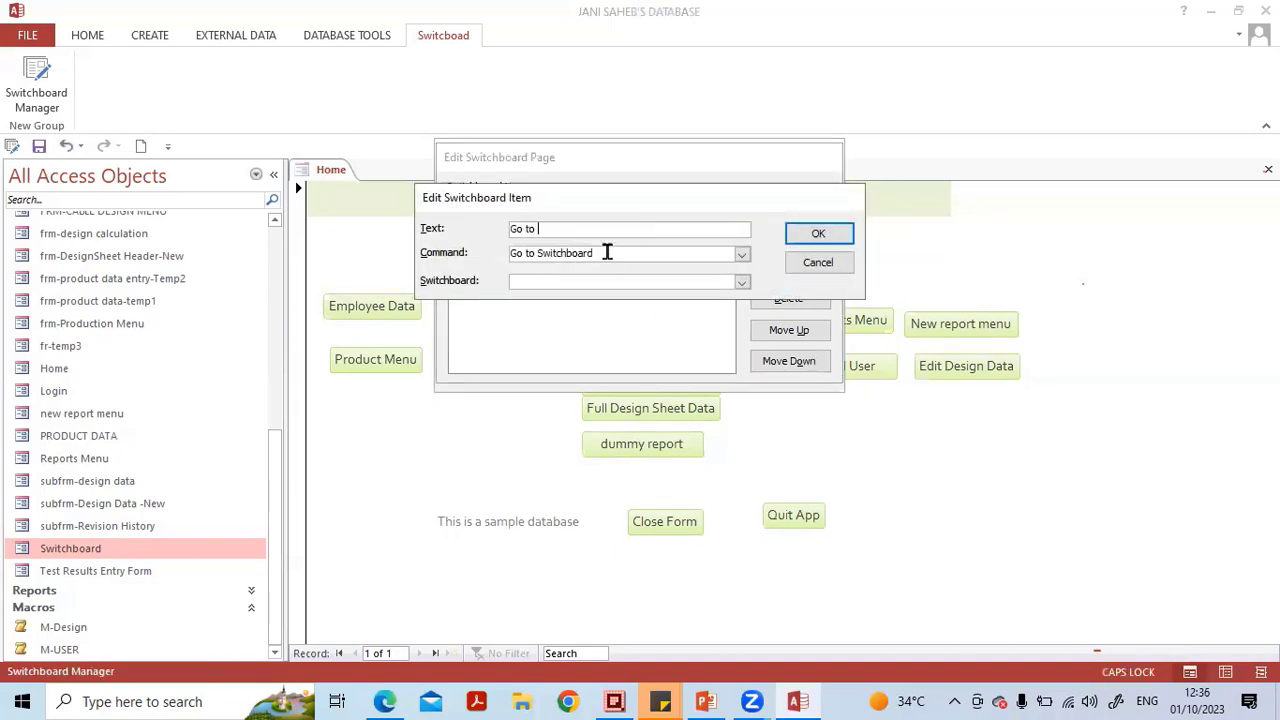
{"action": "type", "text": "Main Me"}
{"action": "key", "text": "BackSpace"}
{"action": "key", "text": "Caps_Lock"}
{"action": "type", "text": "S"}
{"action": "key", "text": "Caps_Lock"}
{"action": "type", "text": "witchboard"}
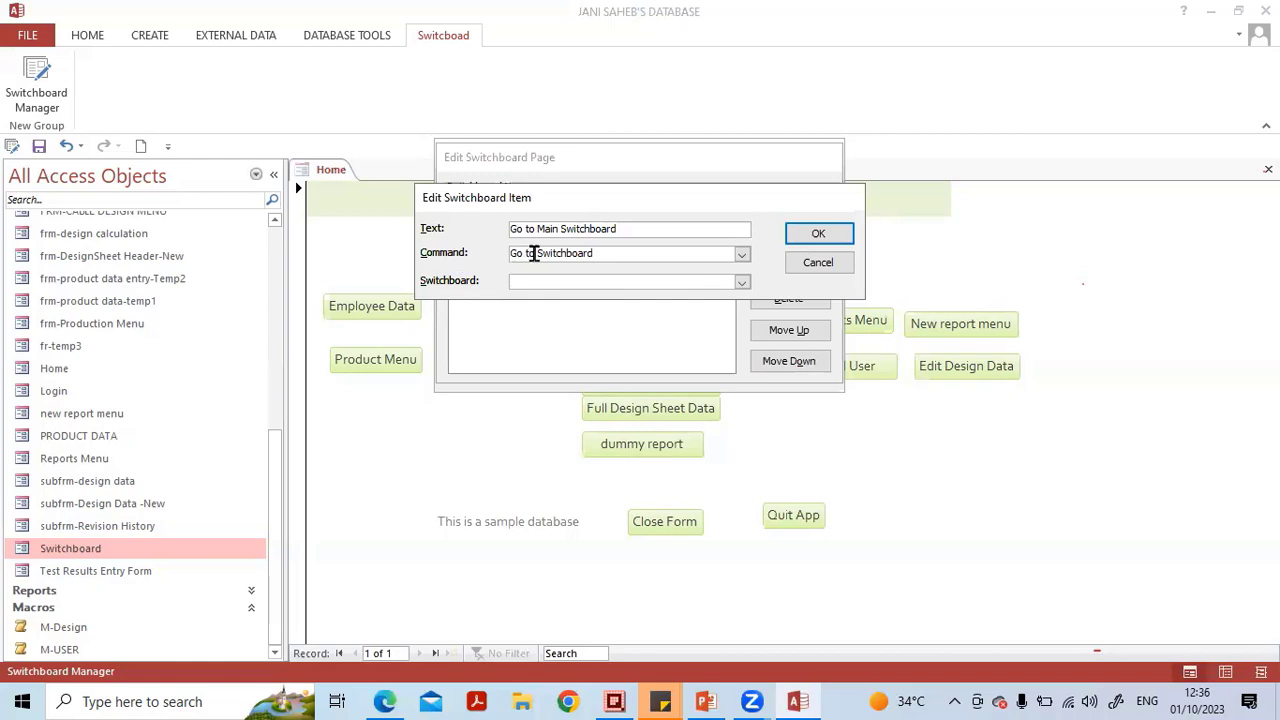
{"action": "left_click", "coordinate": [742, 284]}
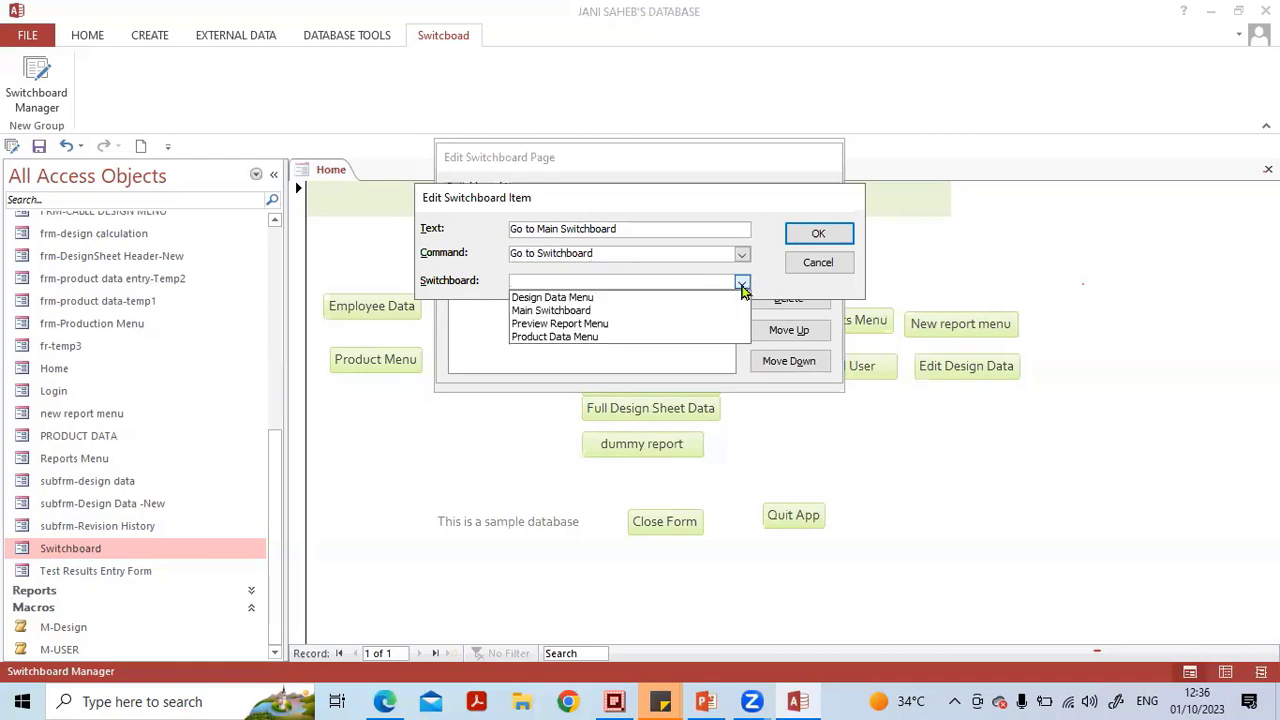
{"action": "left_click", "coordinate": [605, 314]}
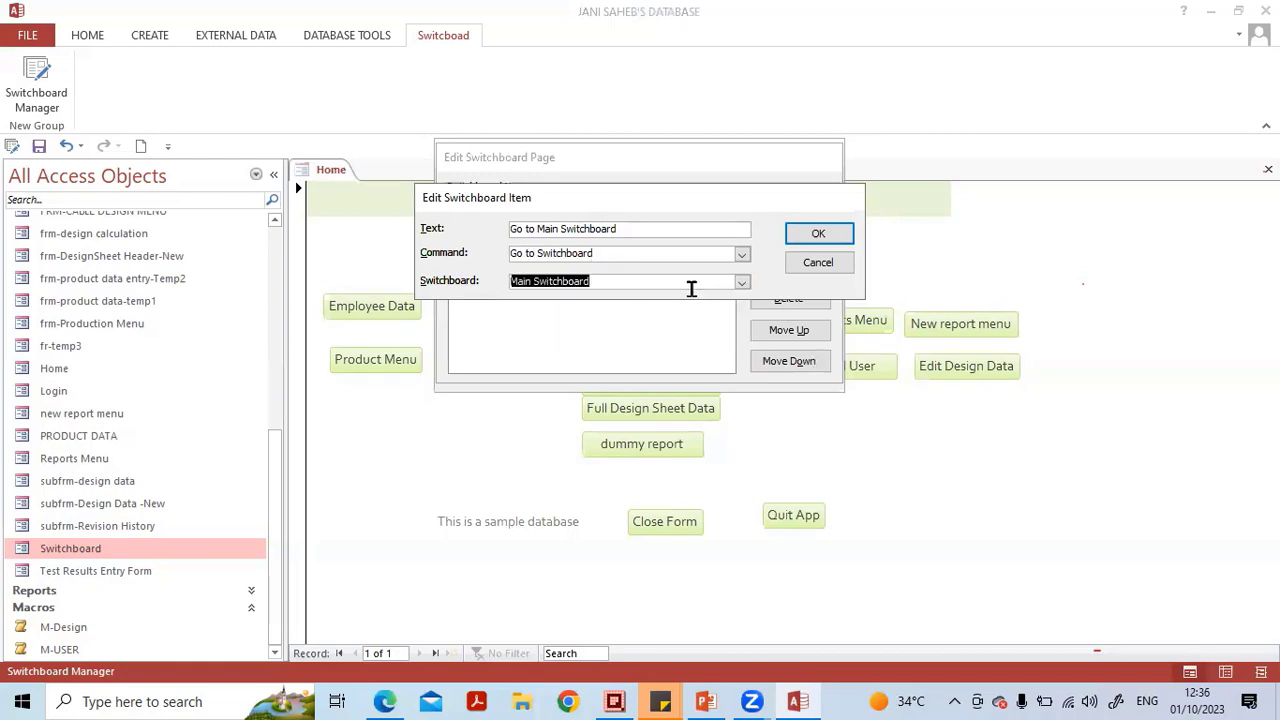
{"action": "left_click", "coordinate": [817, 235]}
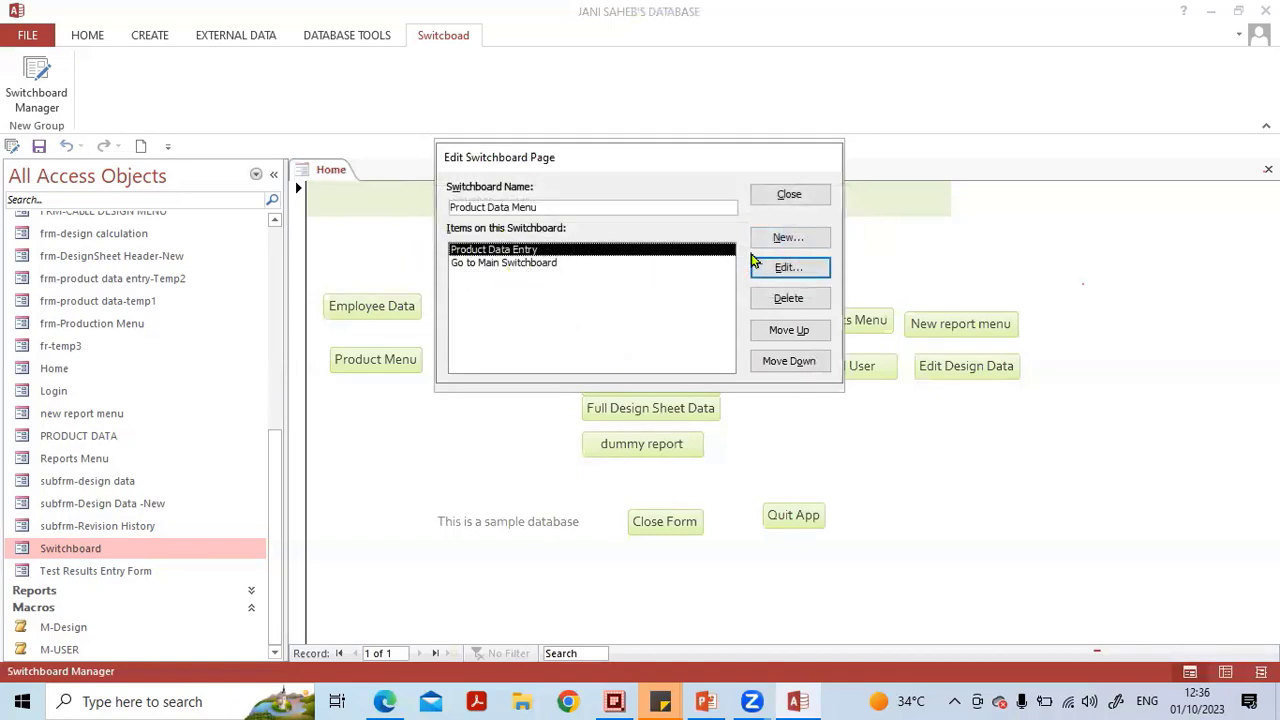
{"action": "left_click", "coordinate": [787, 197]}
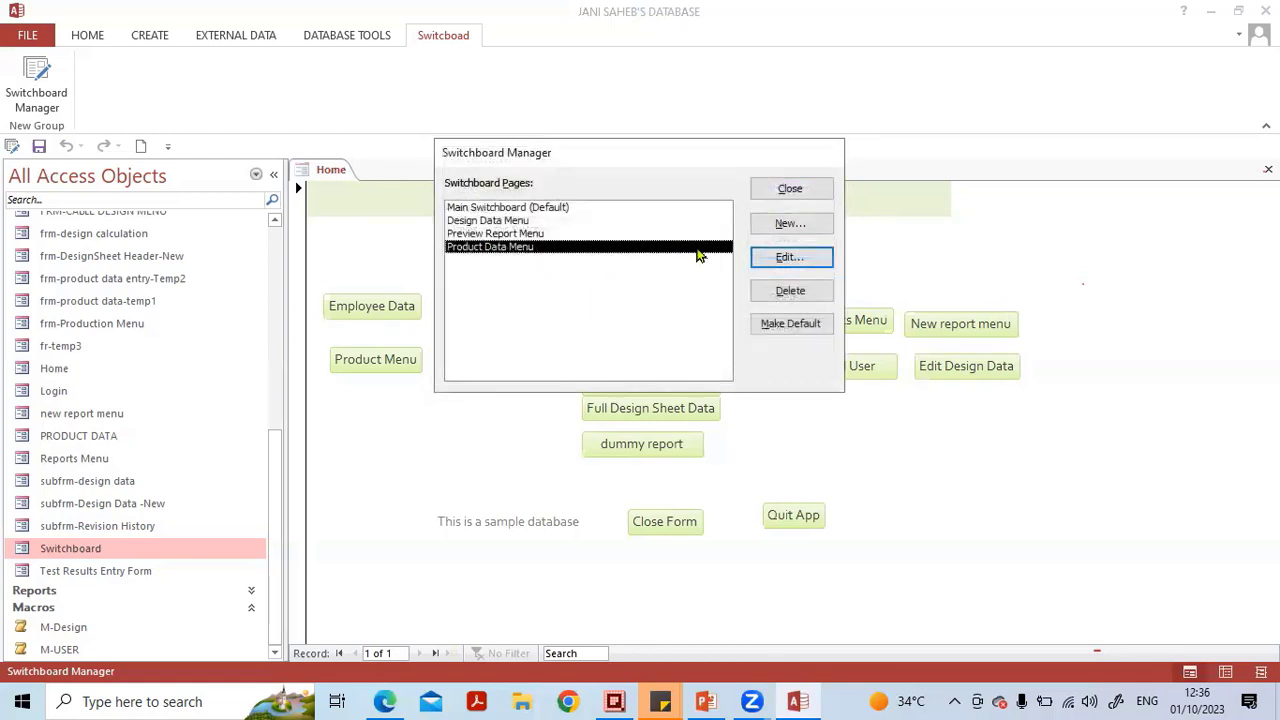
{"action": "left_click", "coordinate": [777, 195]}
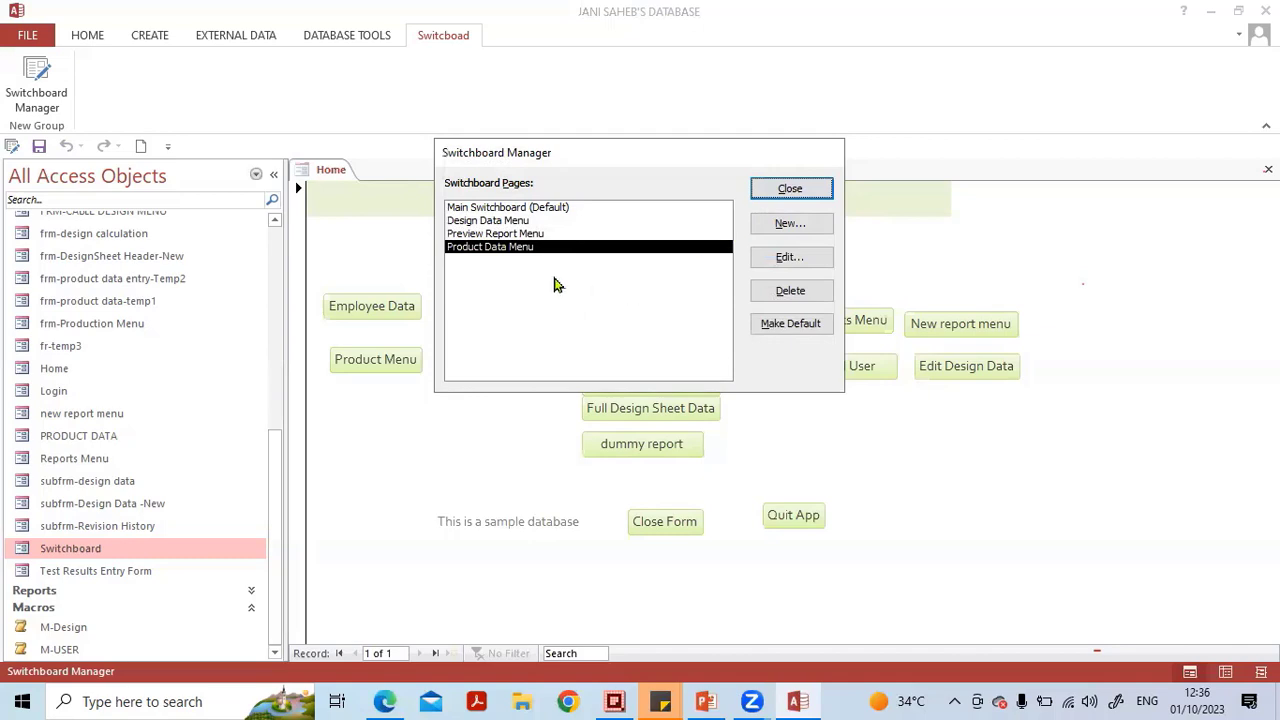
{"action": "left_click", "coordinate": [517, 270]}
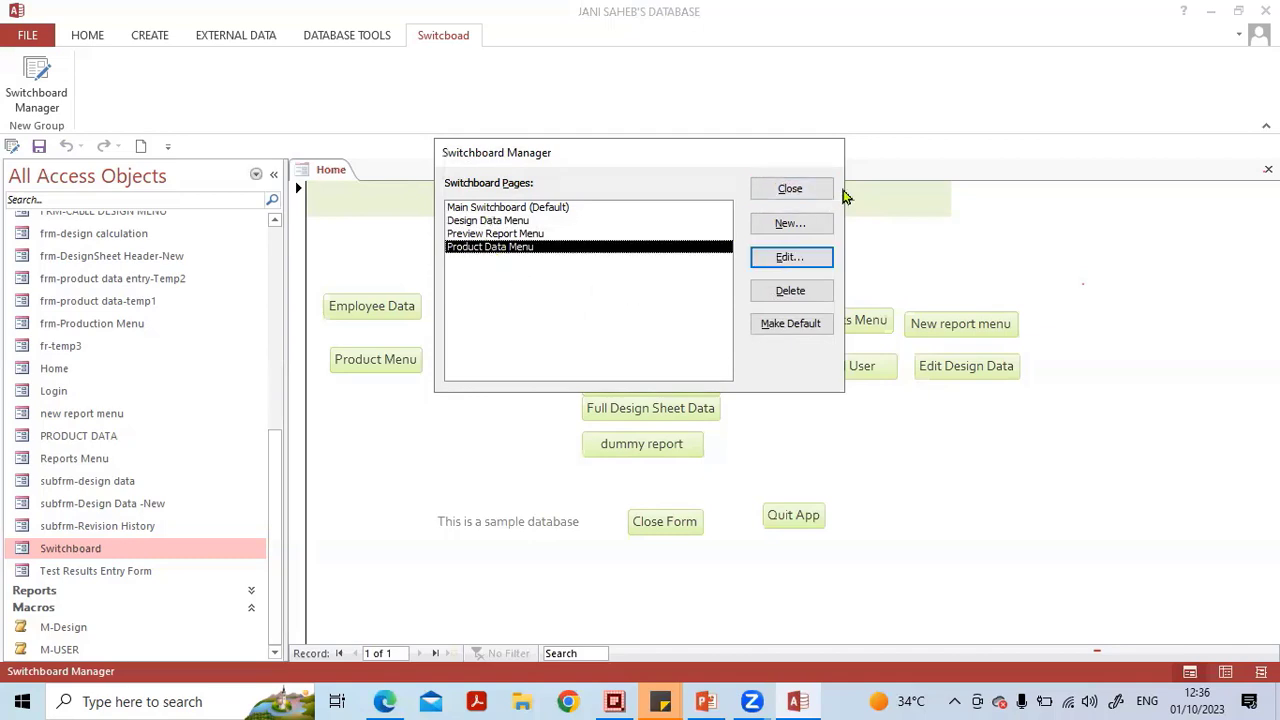
{"action": "left_click", "coordinate": [801, 193]}
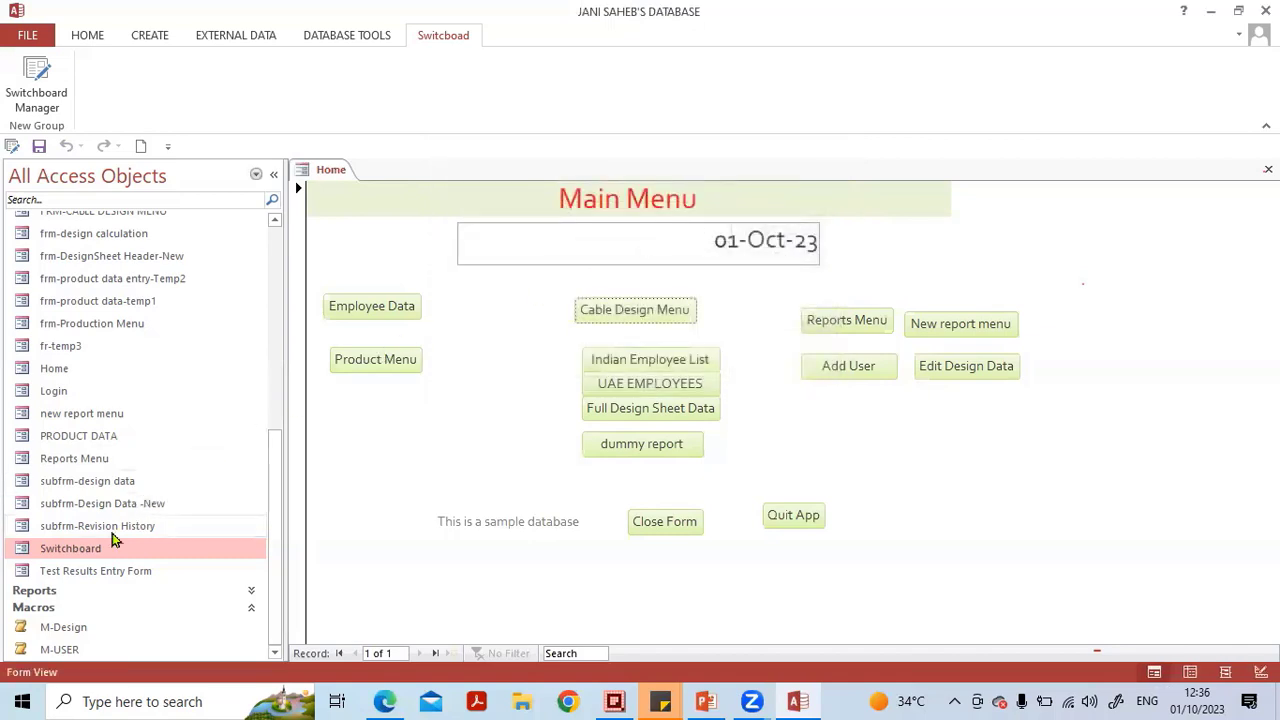
Open the Switchboard form and test Product Data Menu and its Go to Main Switchboard item.
{"action": "left_click", "coordinate": [99, 555]}
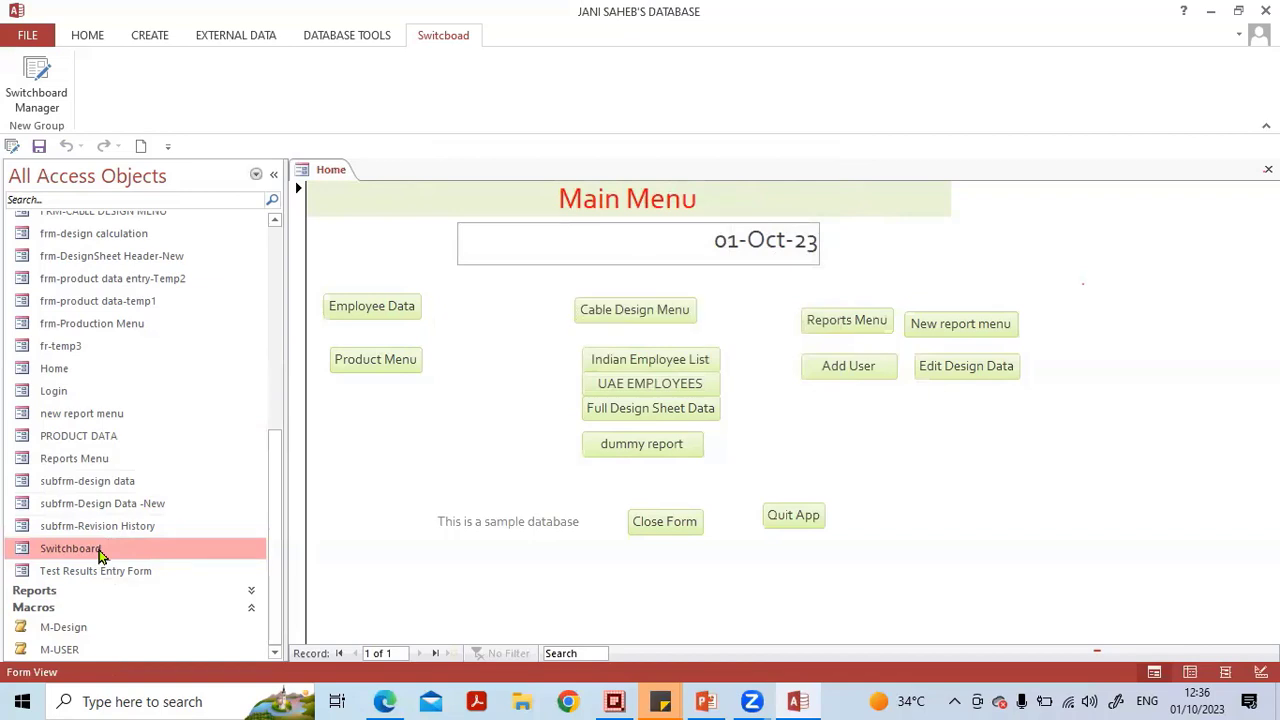
{"action": "double_click", "coordinate": [99, 552]}
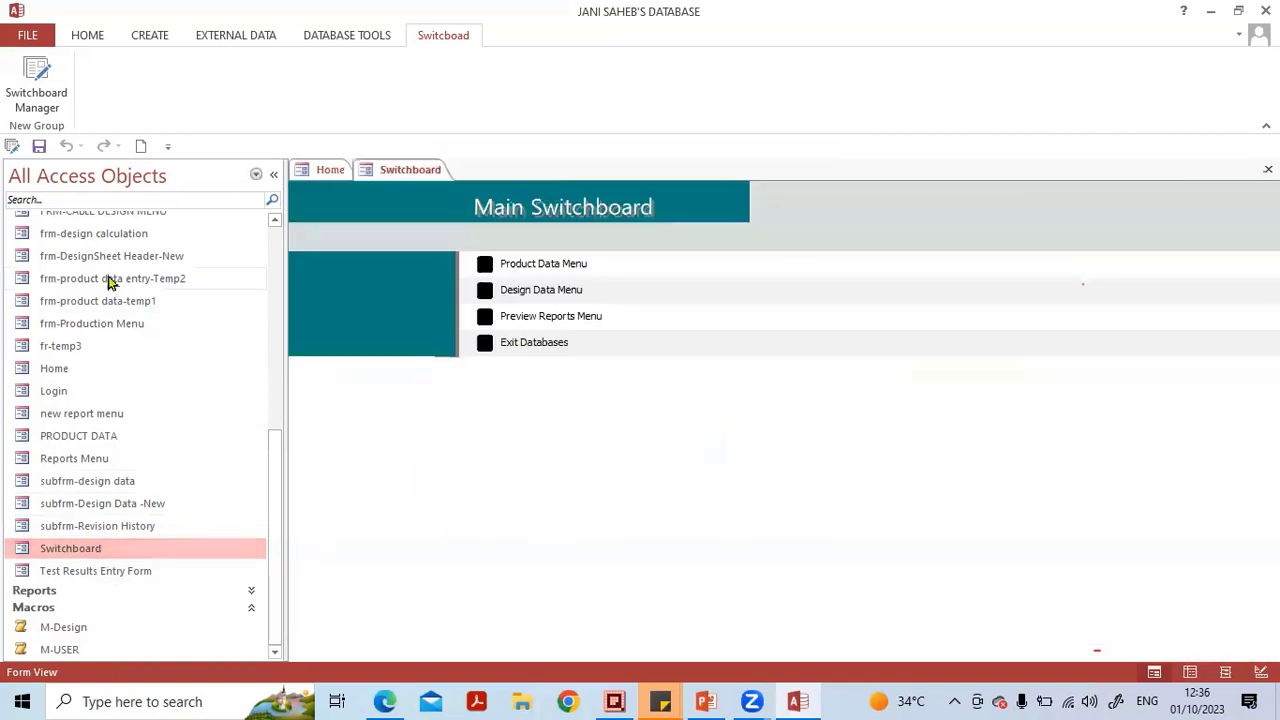
{"action": "scroll", "coordinate": [140, 310], "scroll_direction": "up", "scroll_amount": 4}
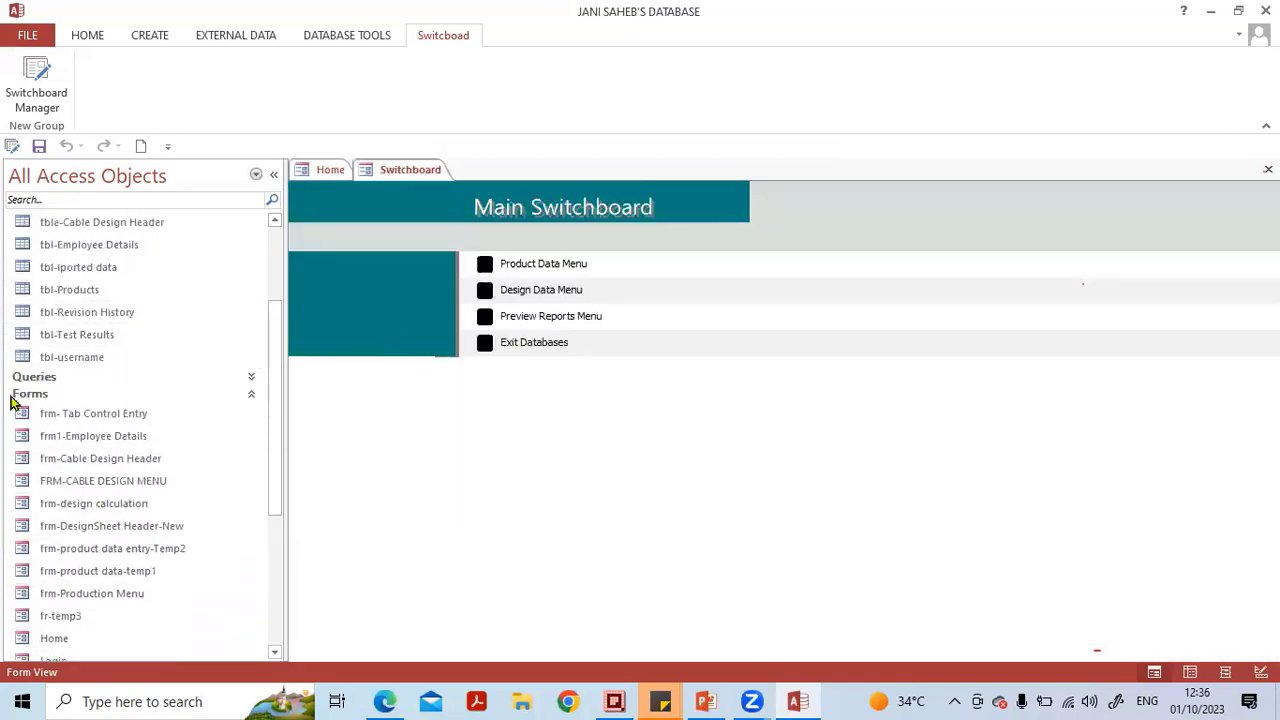
{"action": "scroll", "coordinate": [70, 300], "scroll_direction": "up", "scroll_amount": 3}
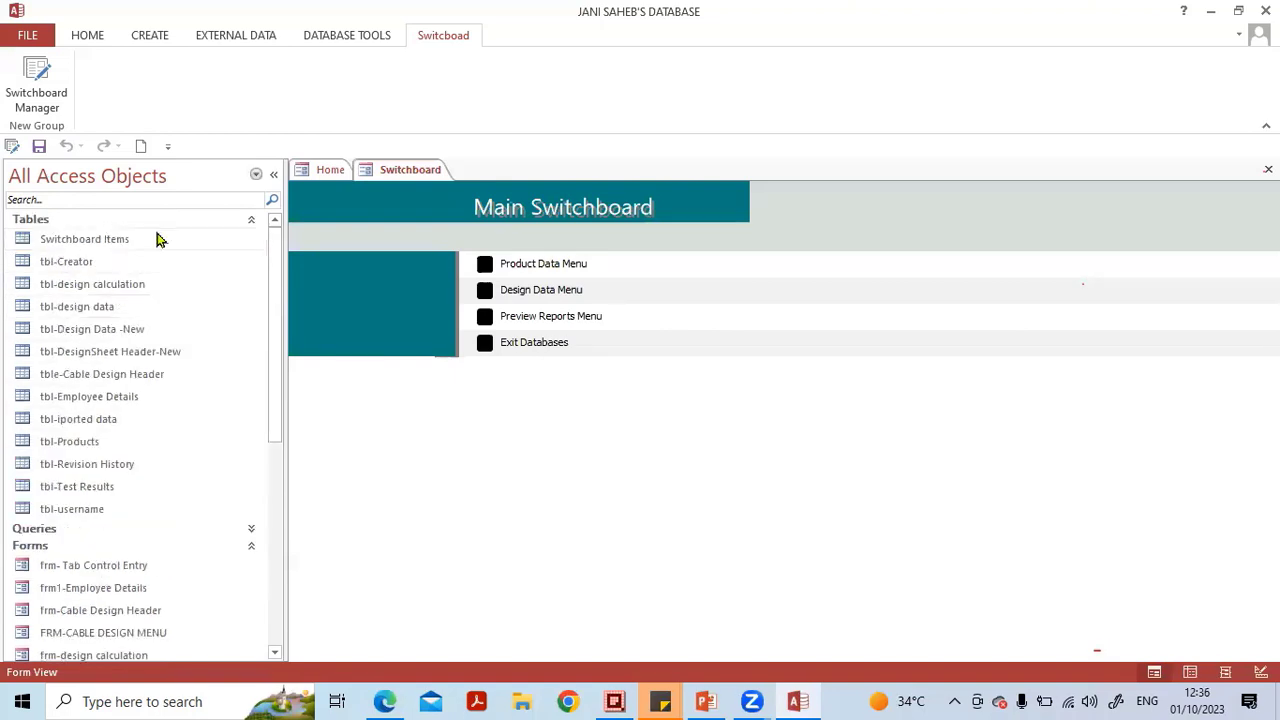
{"action": "left_click", "coordinate": [251, 221]}
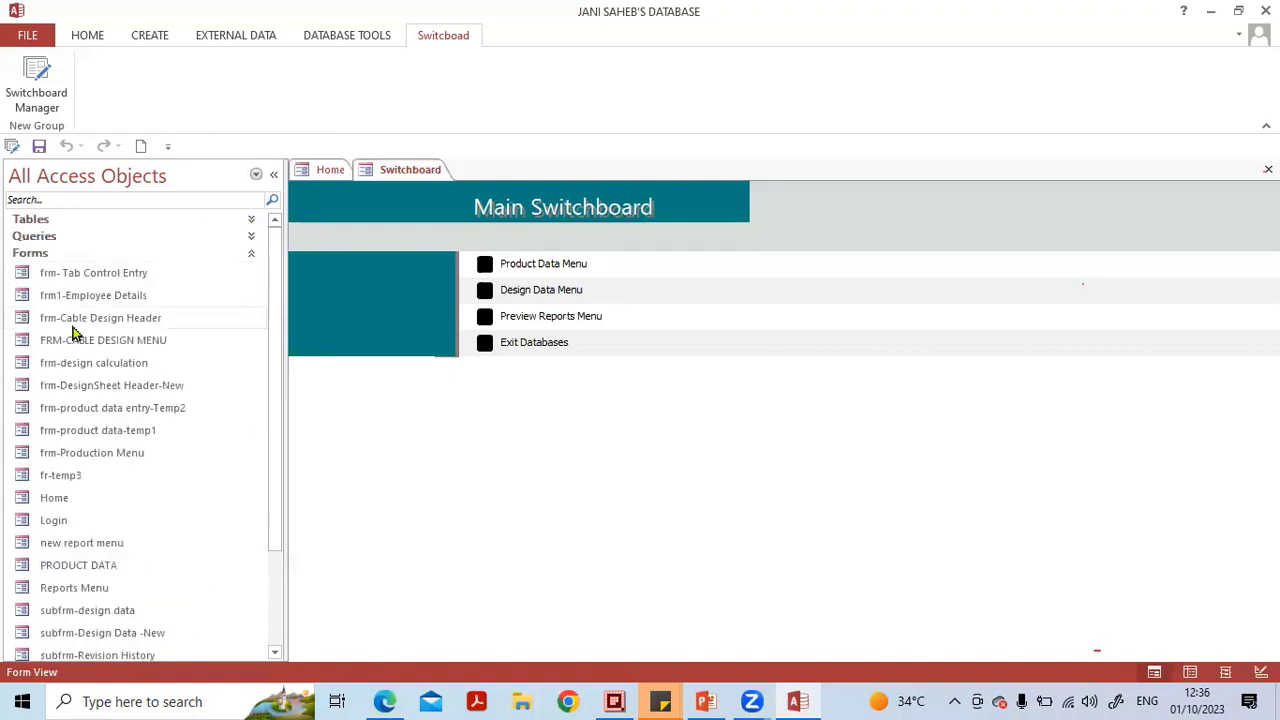
{"action": "scroll", "coordinate": [210, 430], "scroll_direction": "down", "scroll_amount": 2}
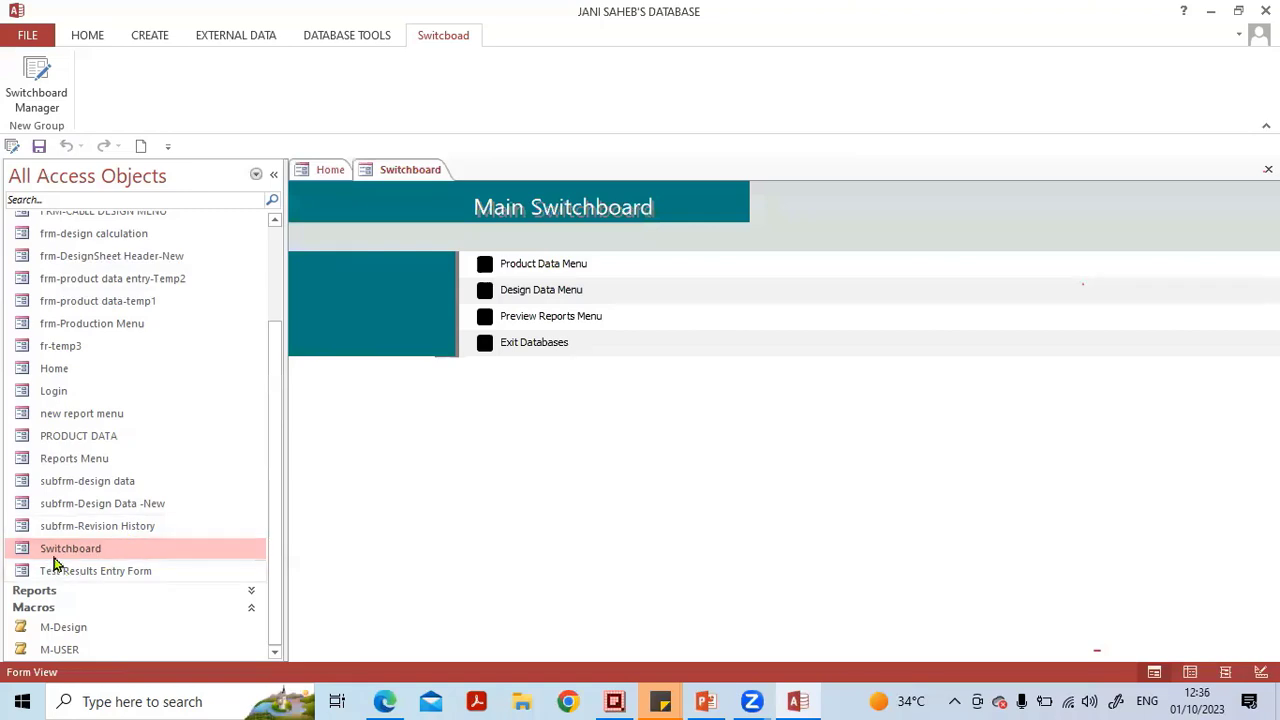
{"action": "left_click", "coordinate": [484, 264]}
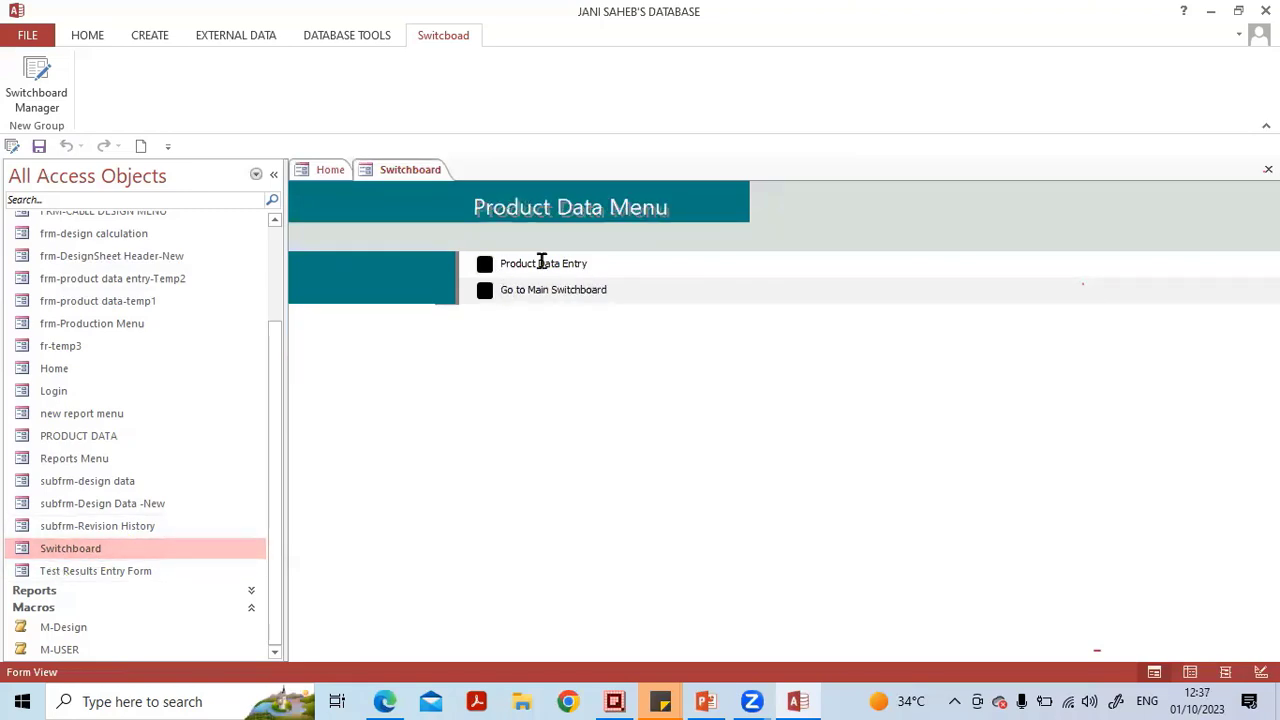
{"action": "left_click", "coordinate": [485, 292]}
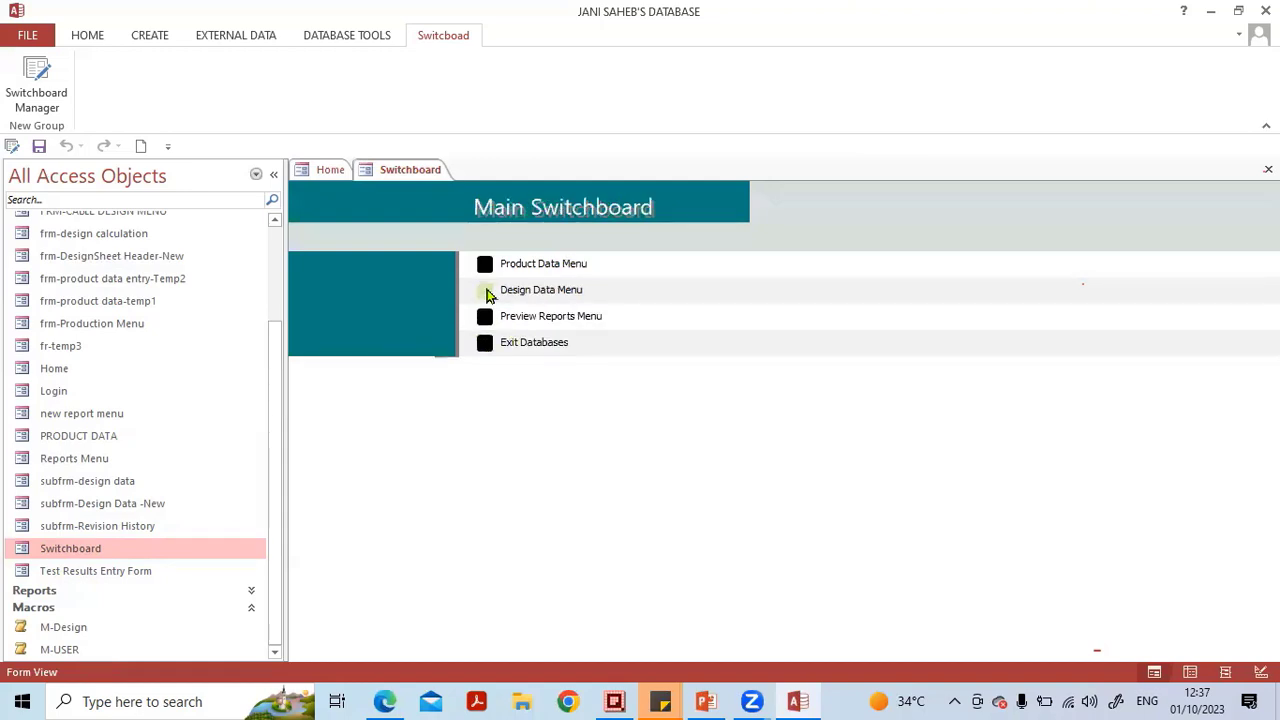
Test the remaining Main Switchboard items, including Preview Reports Menu and Exit Databases.
{"action": "left_click", "coordinate": [486, 291]}
{"action": "left_click", "coordinate": [482, 317]}
{"action": "left_click", "coordinate": [490, 318]}
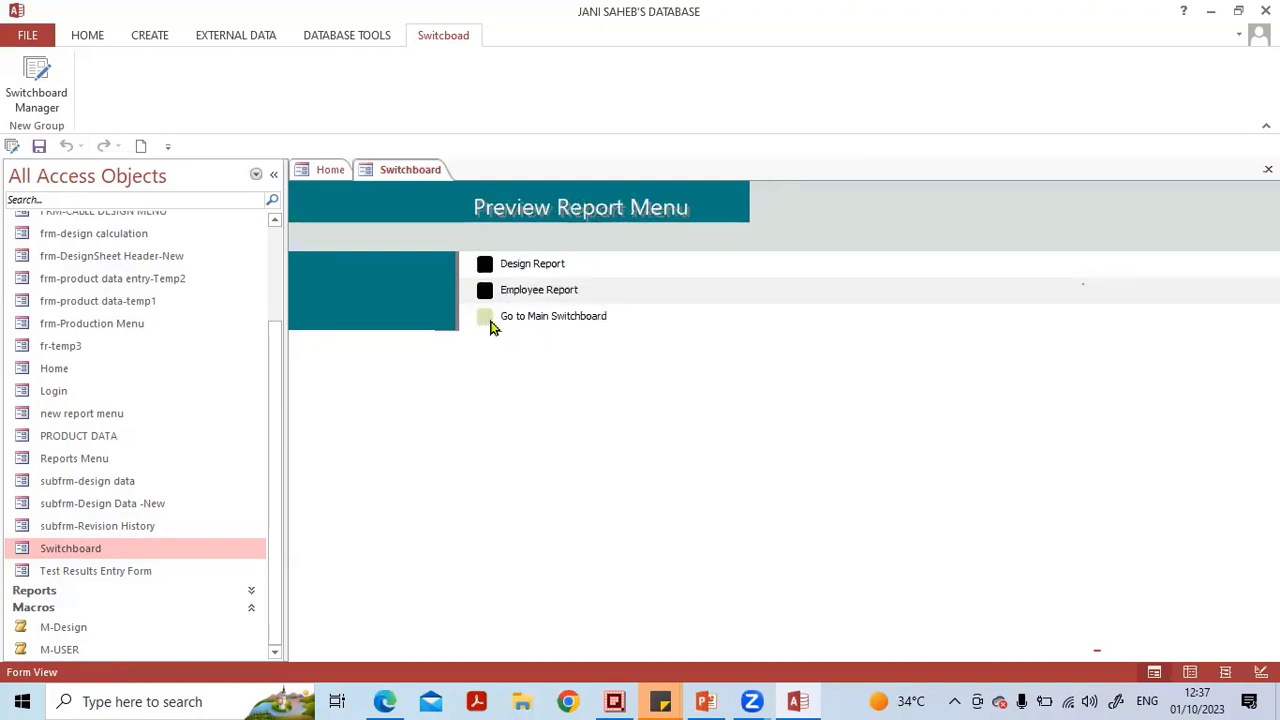
{"action": "left_click", "coordinate": [488, 318]}
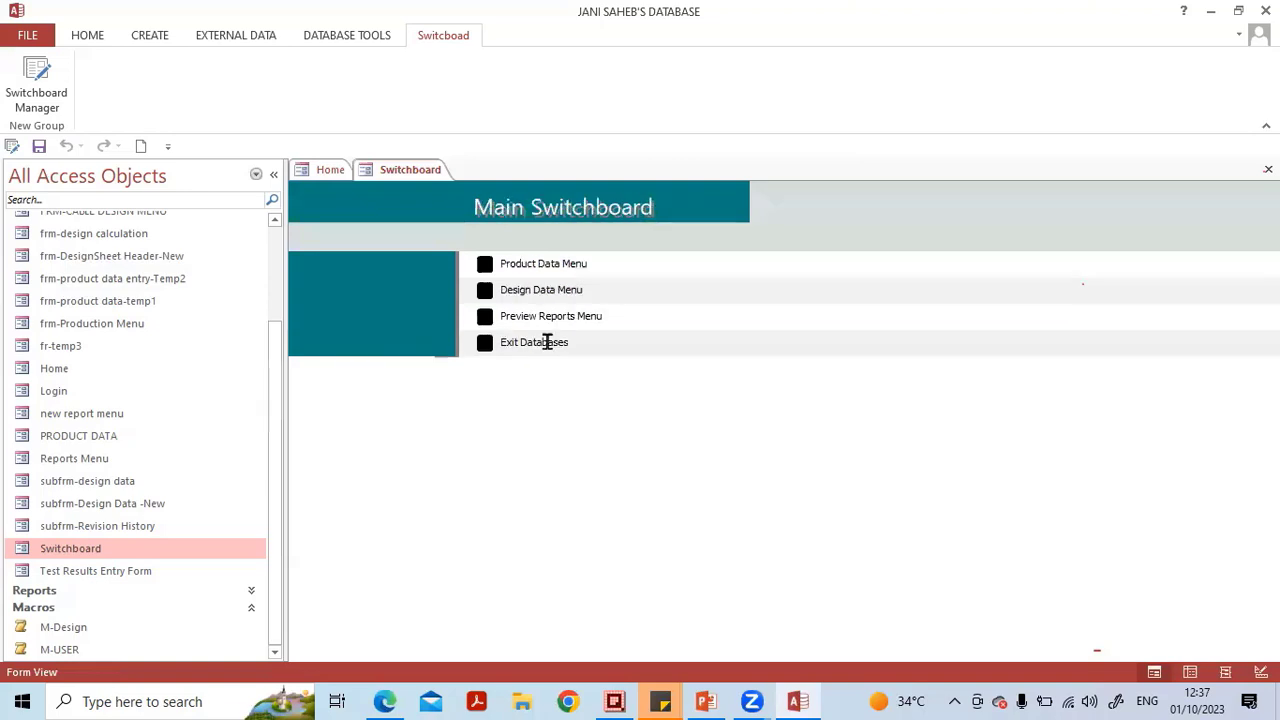
{"action": "left_click", "coordinate": [484, 343]}
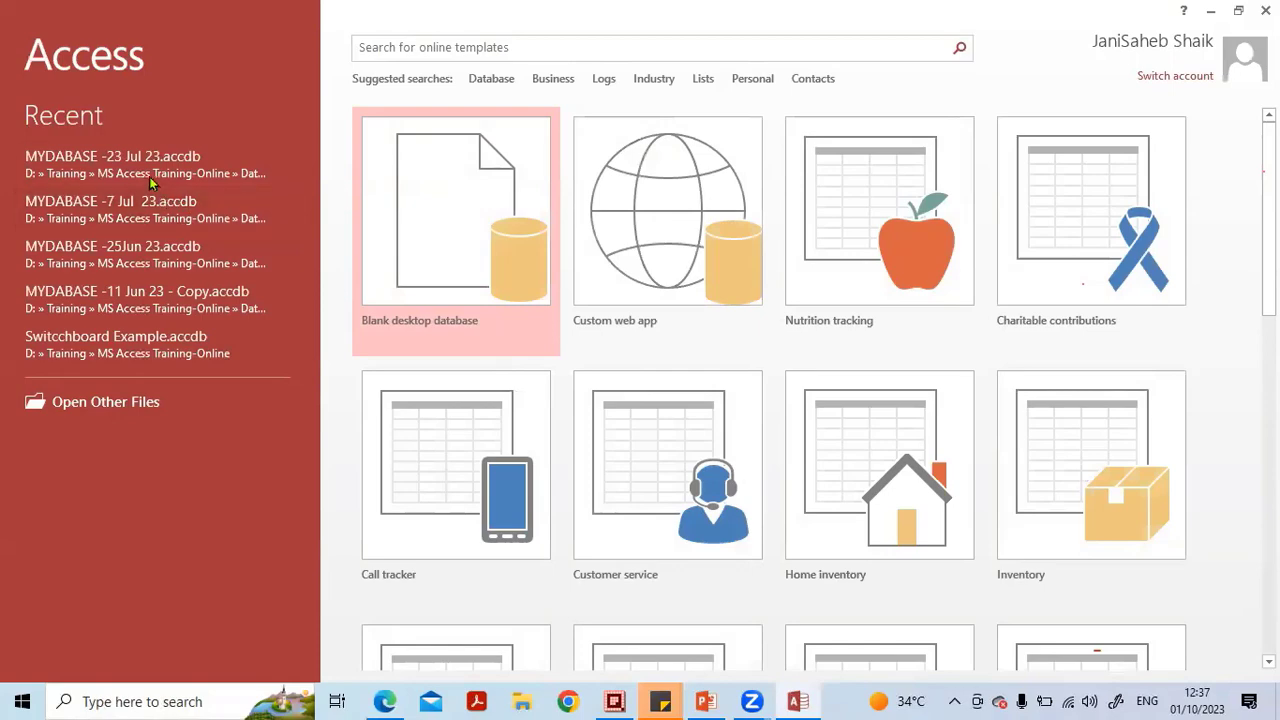
Reopen the database from the recent files list, then open and close the Switchboard form.
{"action": "left_click", "coordinate": [128, 170]}
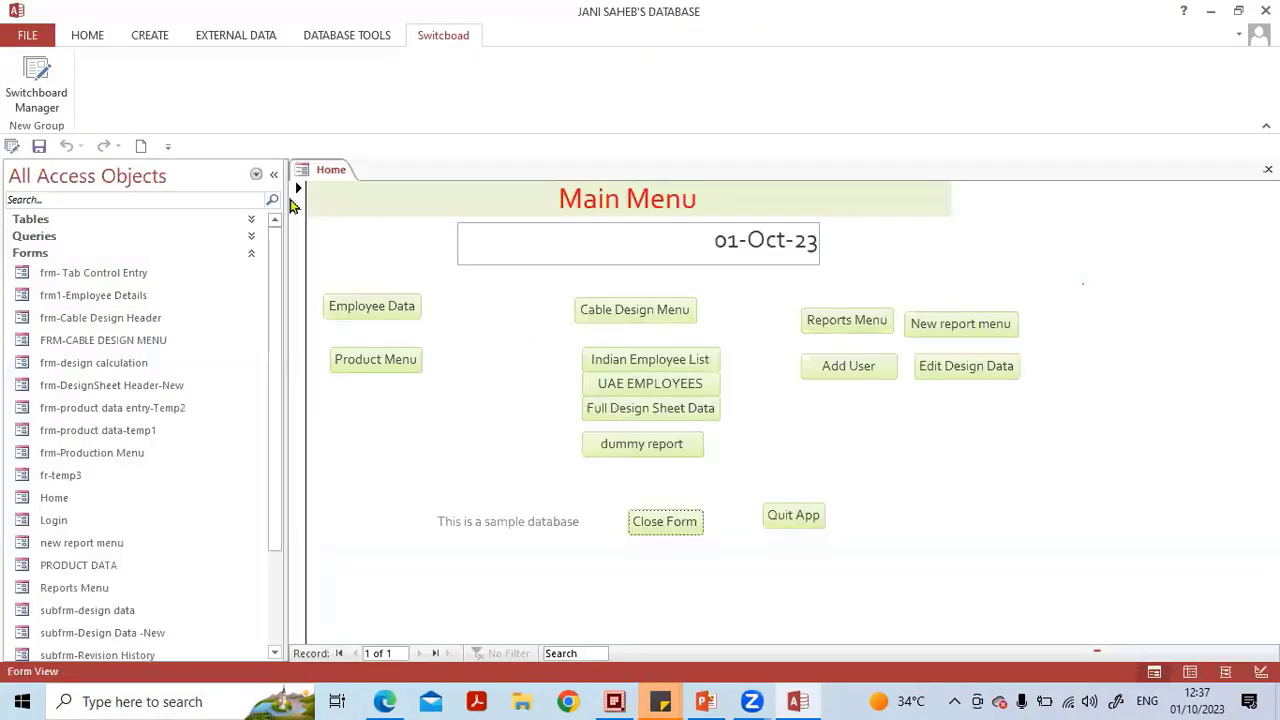
{"action": "scroll", "coordinate": [154, 506], "scroll_direction": "down", "scroll_amount": 2}
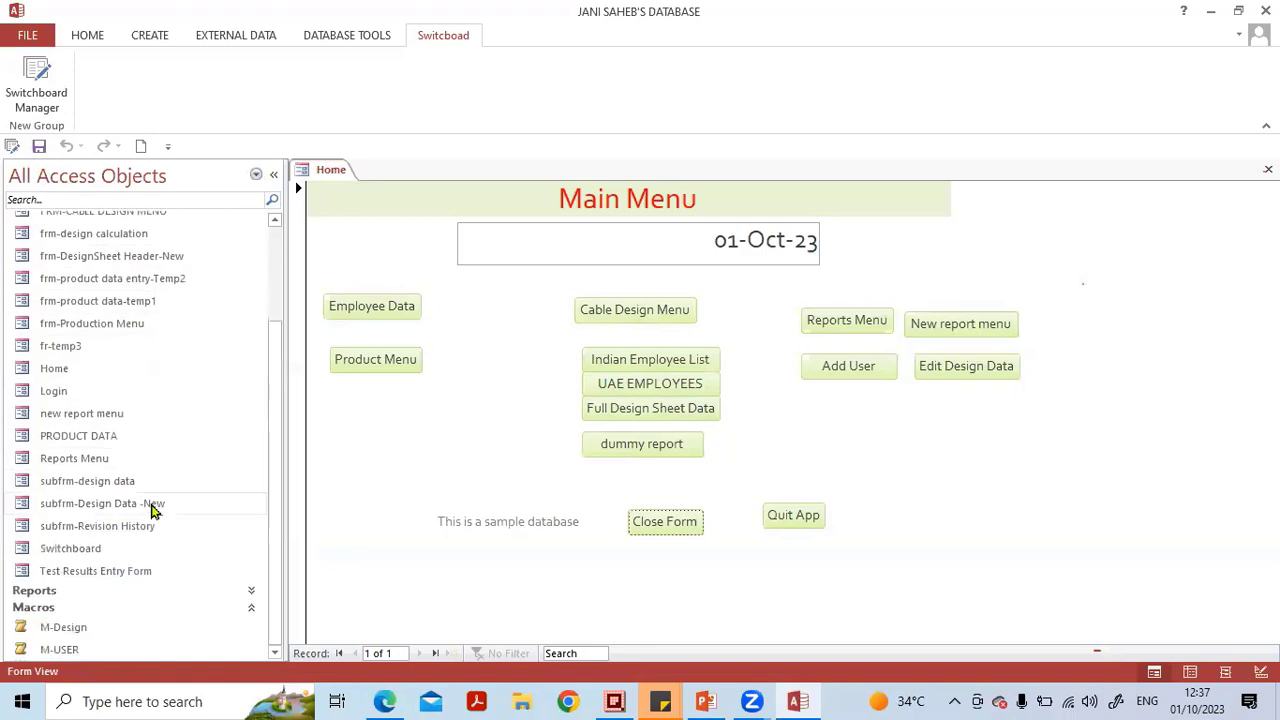
{"action": "double_click", "coordinate": [80, 548]}
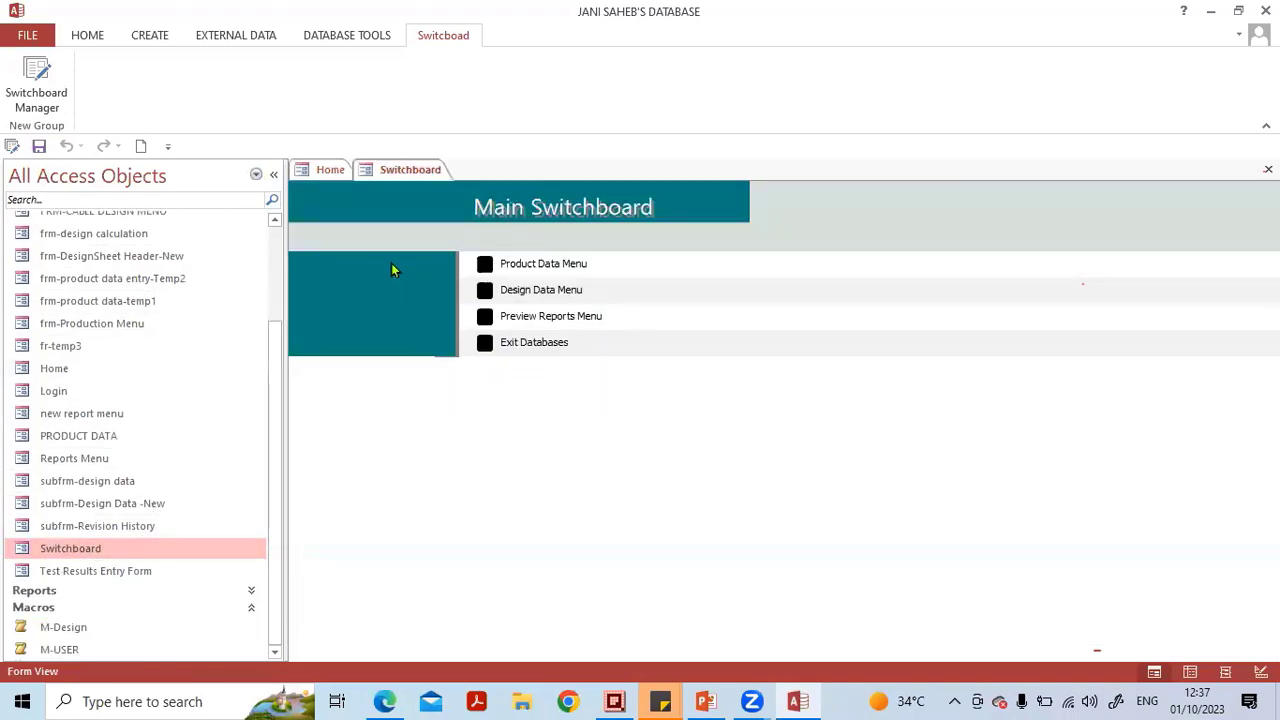
{"action": "left_click", "coordinate": [1268, 169]}
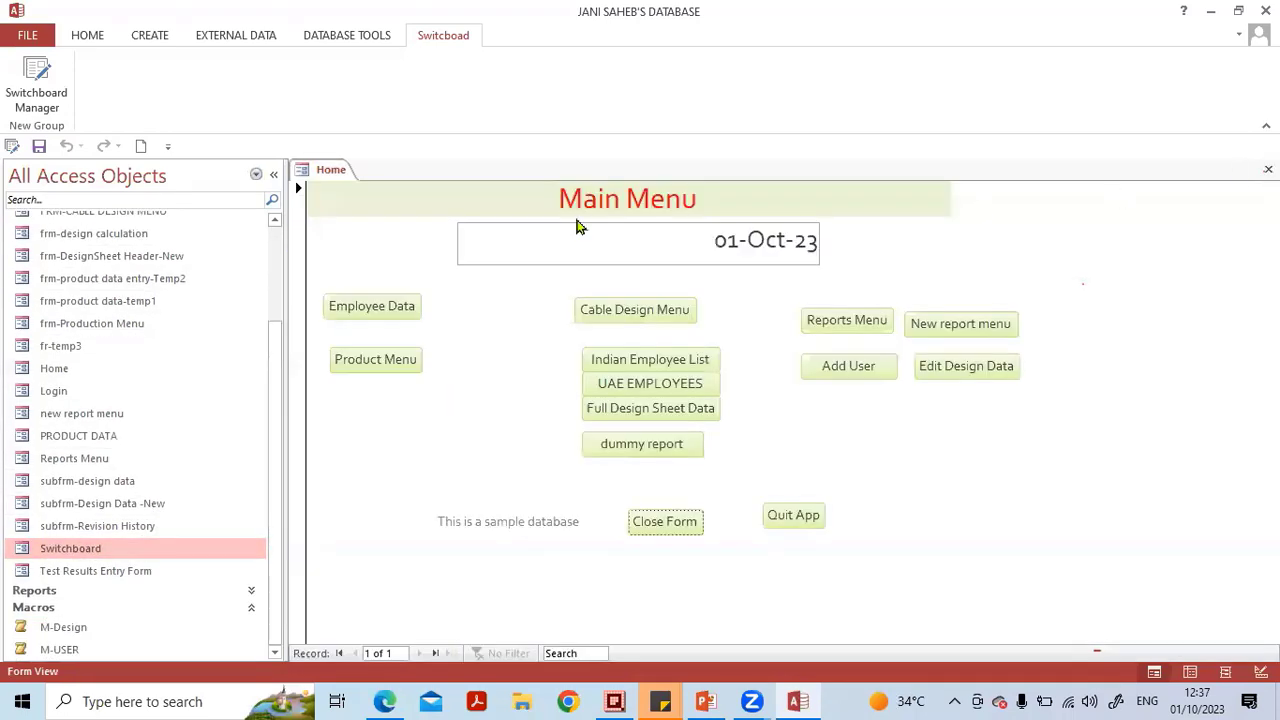
In Switchboard Manager, review the Exit Databases item's command on Main Switchboard, then close the dialogs.
{"action": "left_click", "coordinate": [40, 96]}
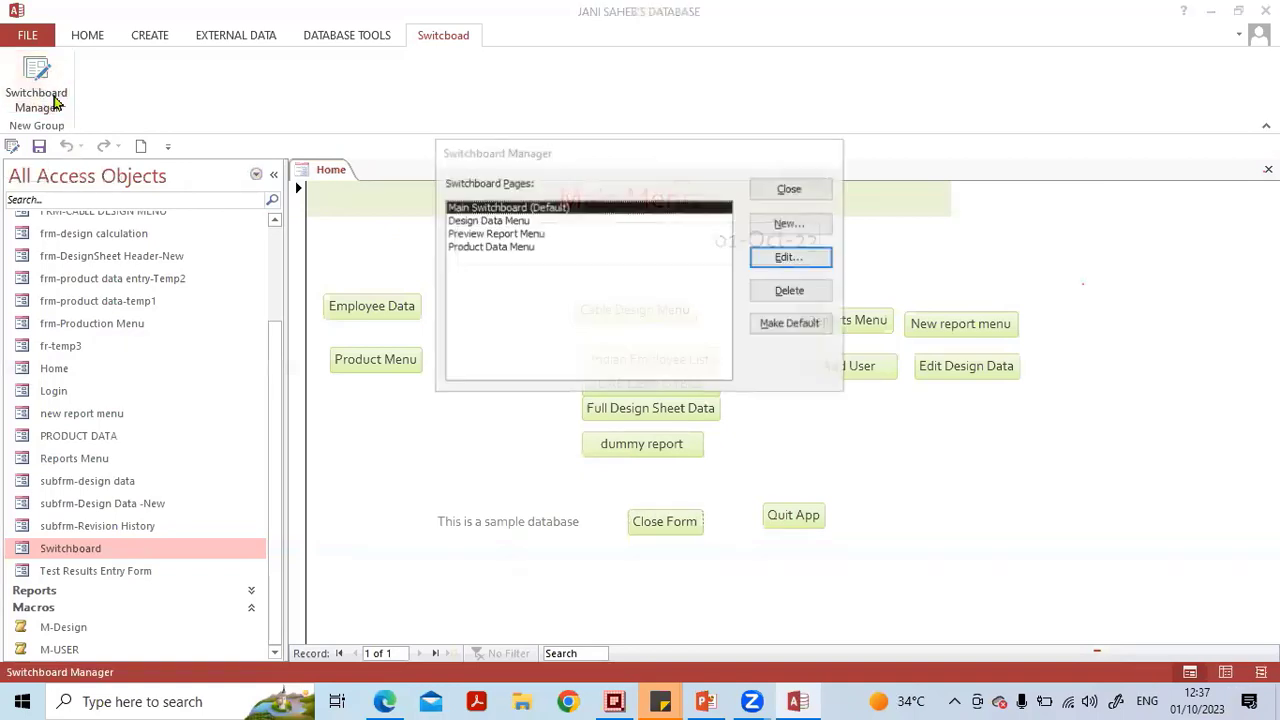
{"action": "double_click", "coordinate": [510, 208]}
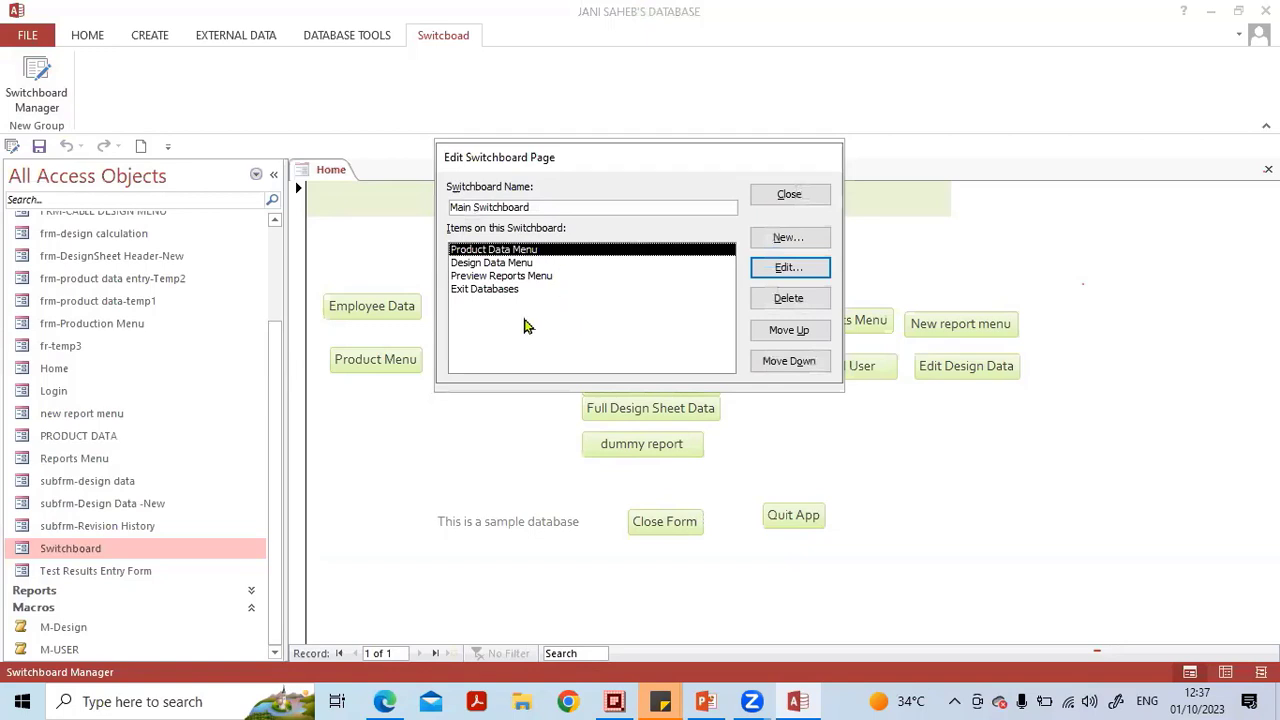
{"action": "left_click", "coordinate": [478, 292]}
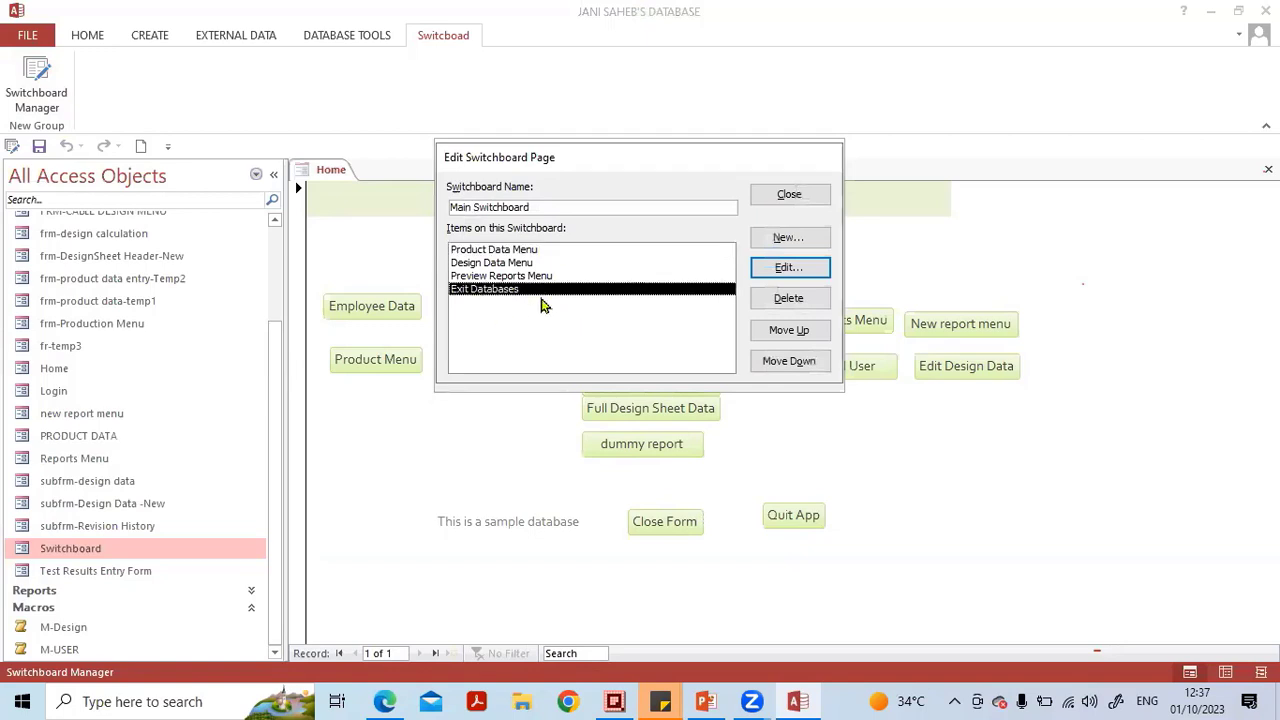
{"action": "left_click", "coordinate": [787, 269]}
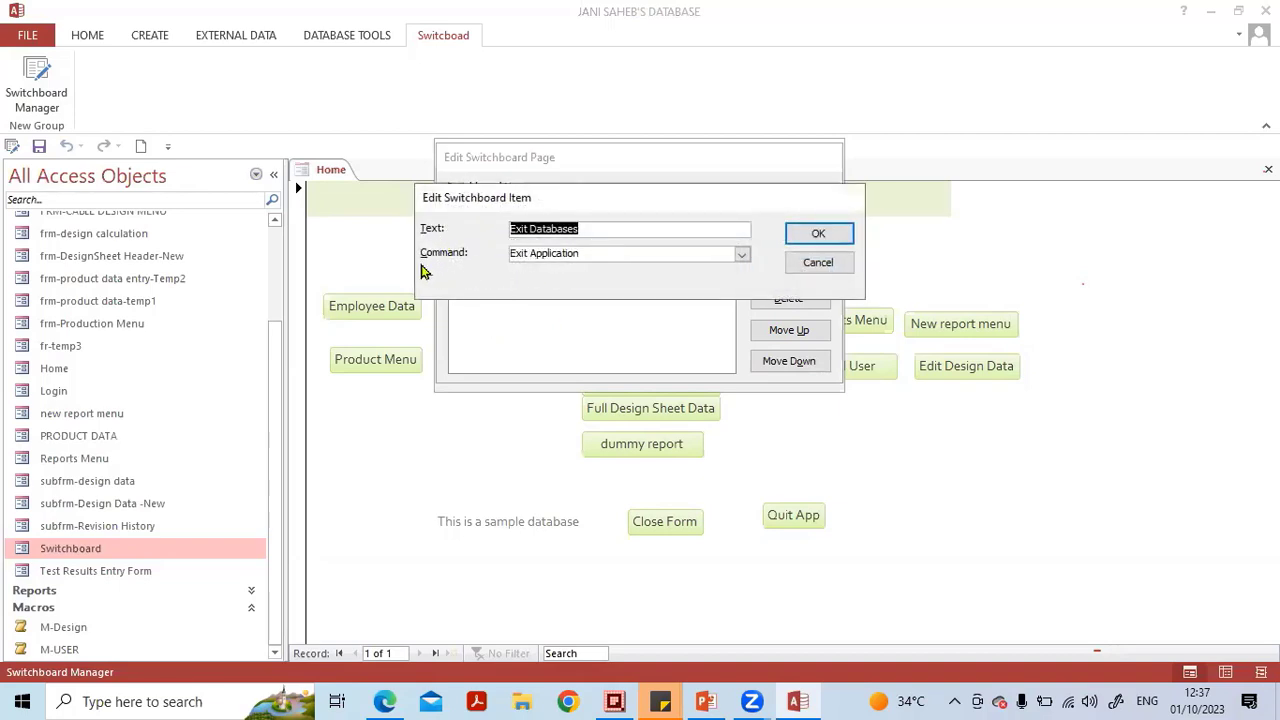
{"action": "left_click", "coordinate": [741, 256]}
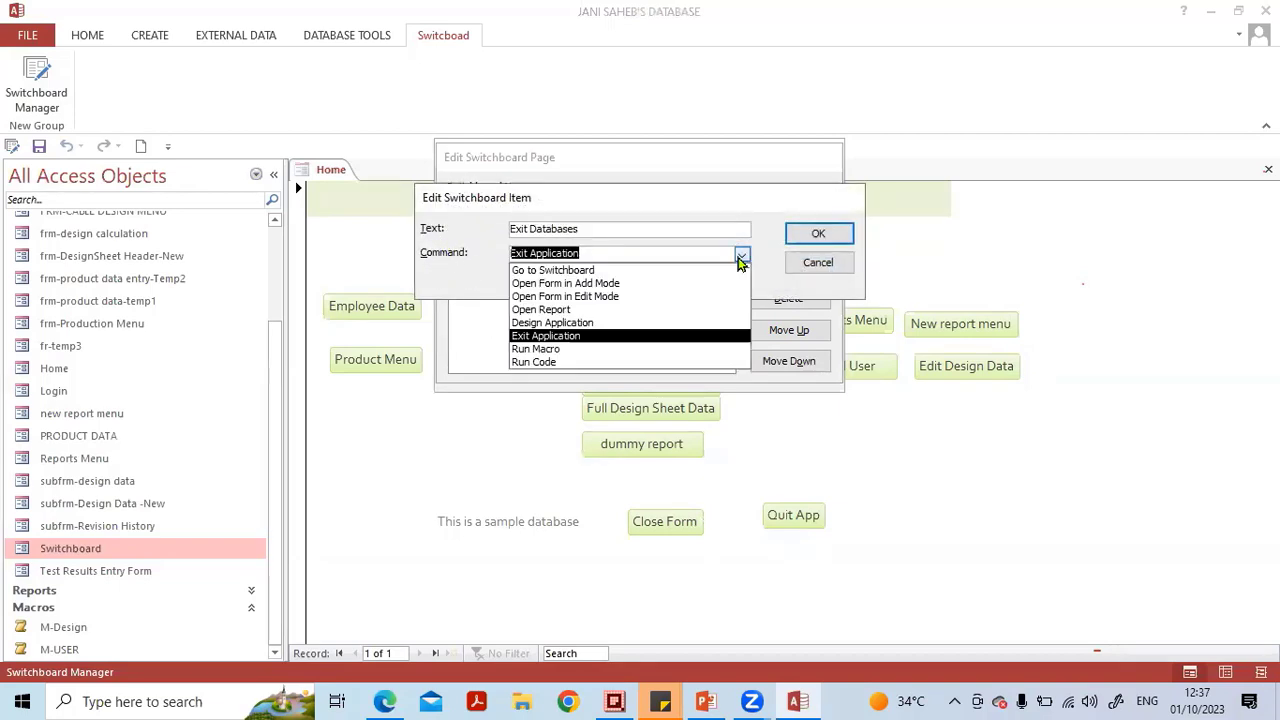
{"action": "left_click", "coordinate": [741, 258]}
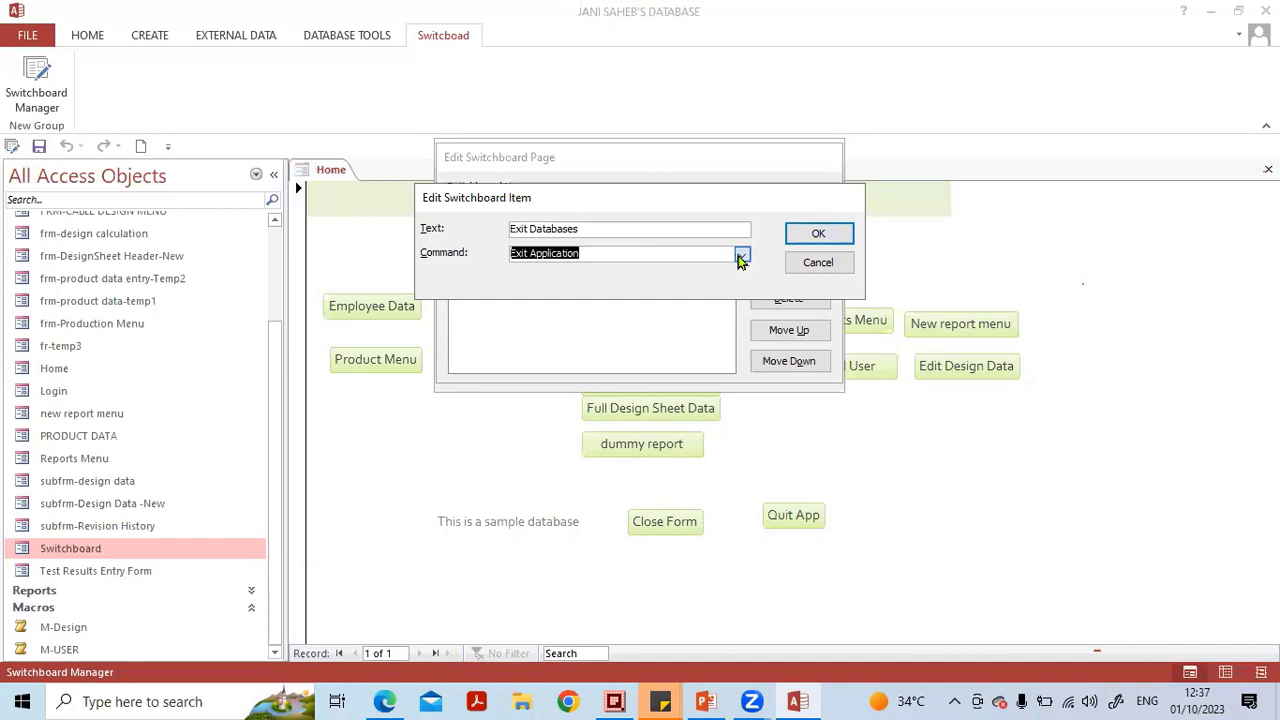
{"action": "left_click", "coordinate": [741, 256]}
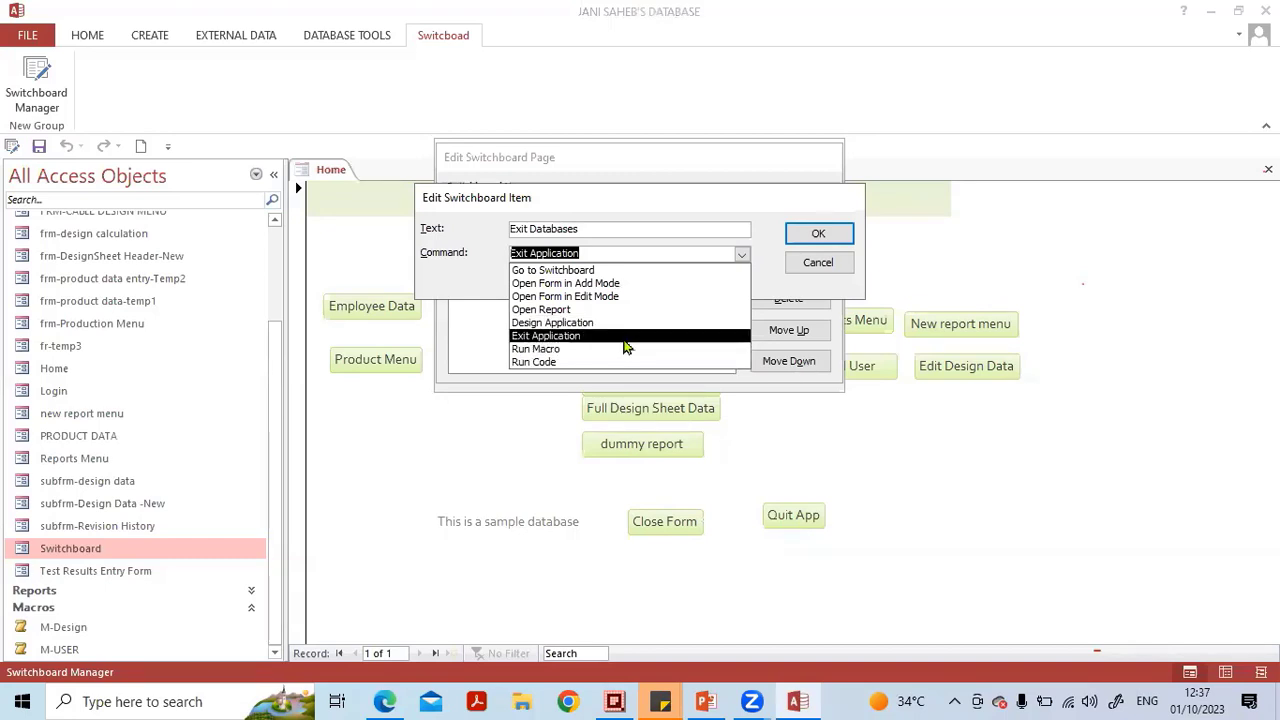
{"action": "left_click", "coordinate": [806, 238]}
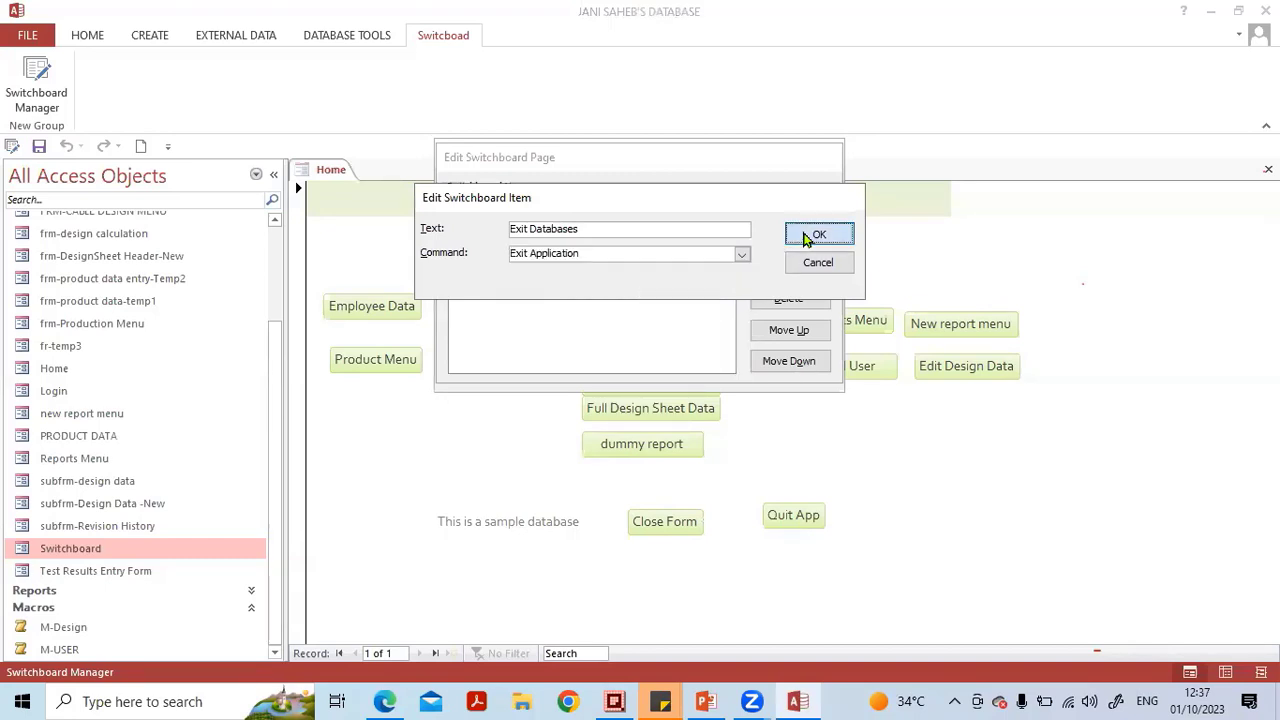
{"action": "left_click", "coordinate": [806, 238]}
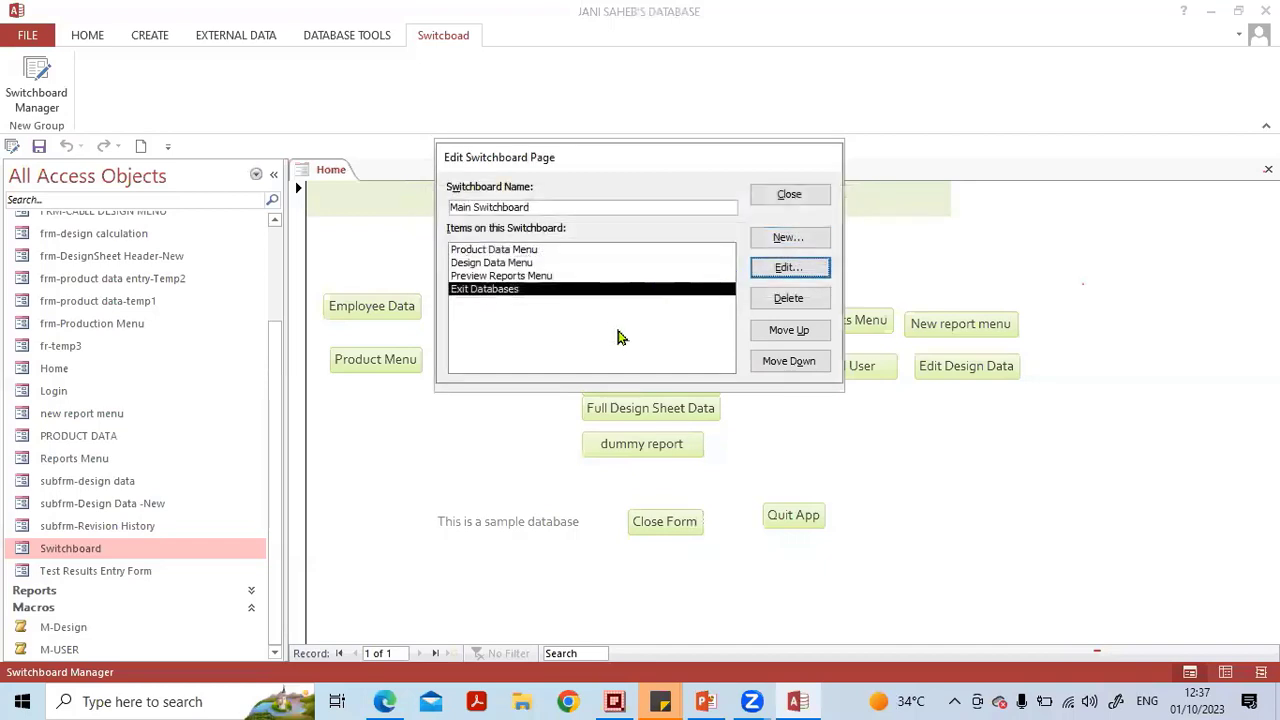
{"action": "left_click", "coordinate": [790, 196]}
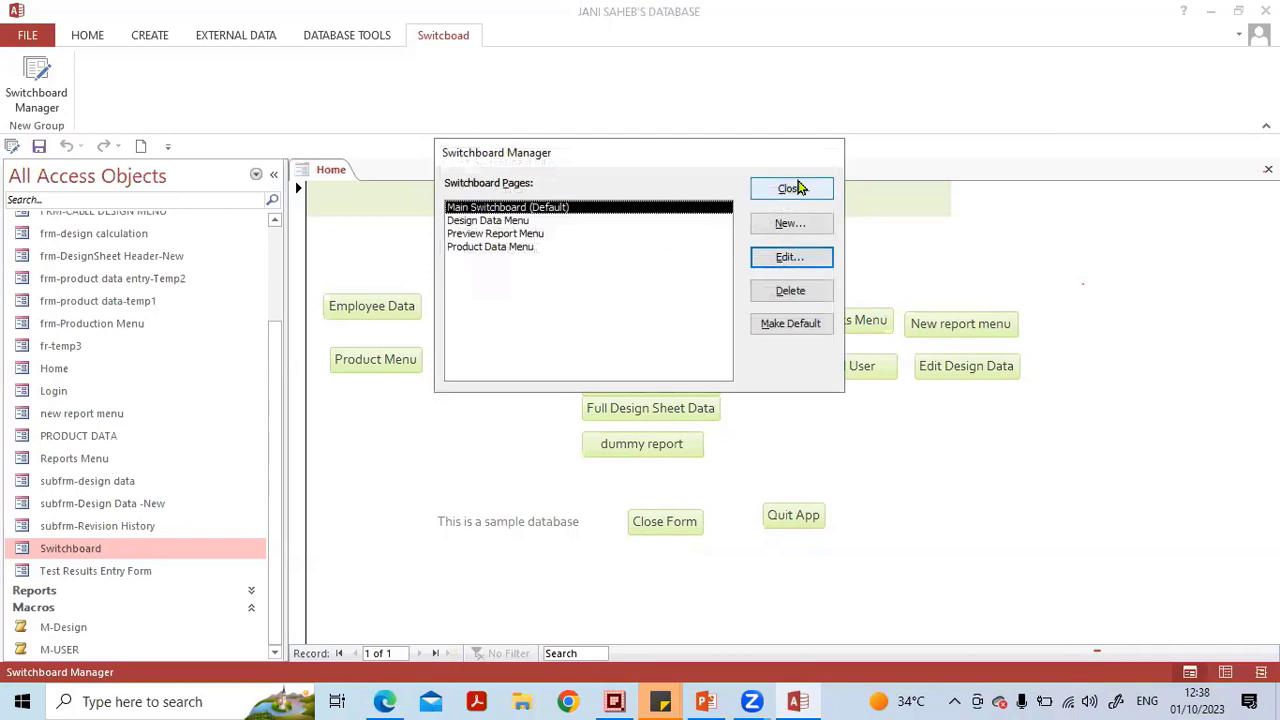
{"action": "left_click", "coordinate": [795, 189]}
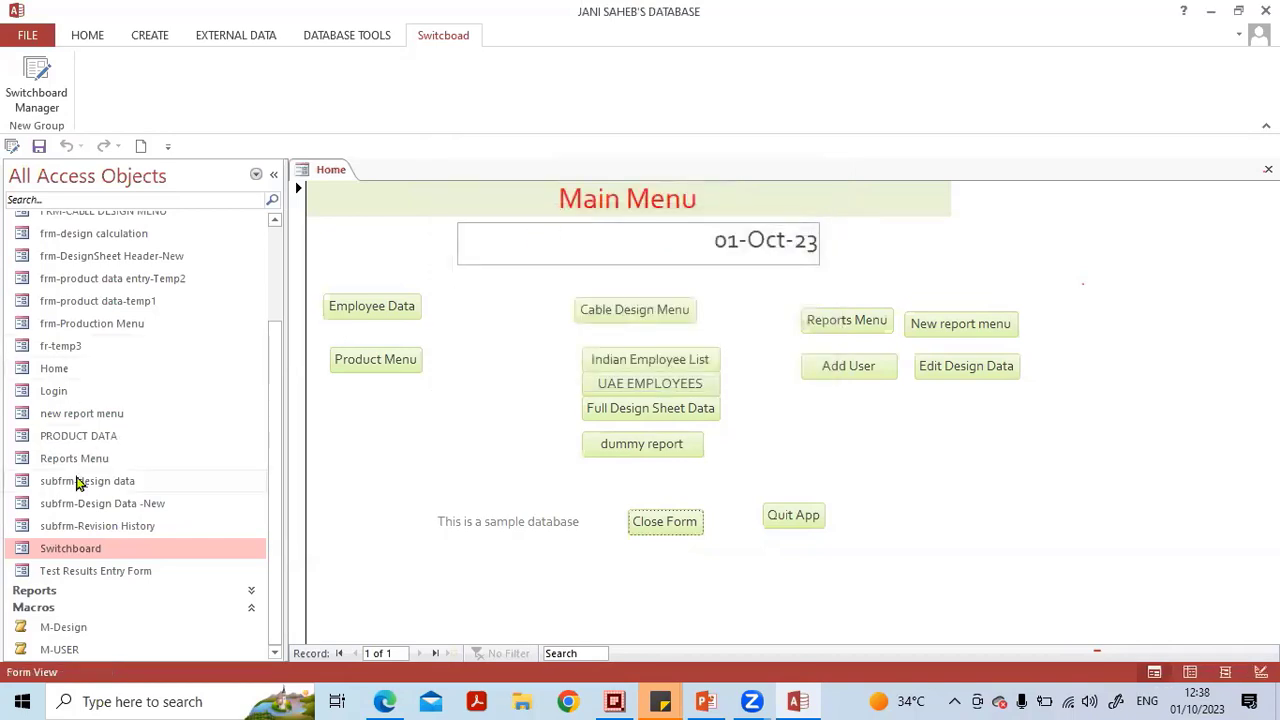
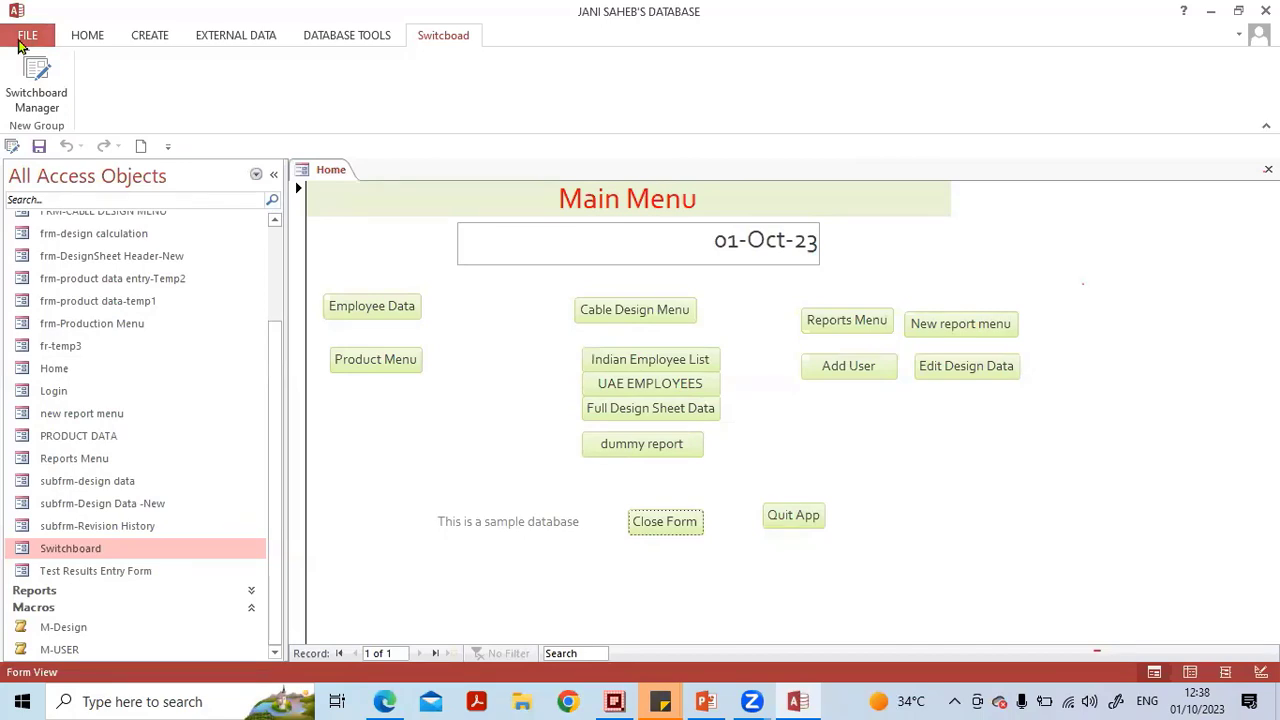
Try setting the current database's Display Form to Switchboard in Access Options, closing the dialog without accepting.
{"action": "left_click", "coordinate": [22, 45]}
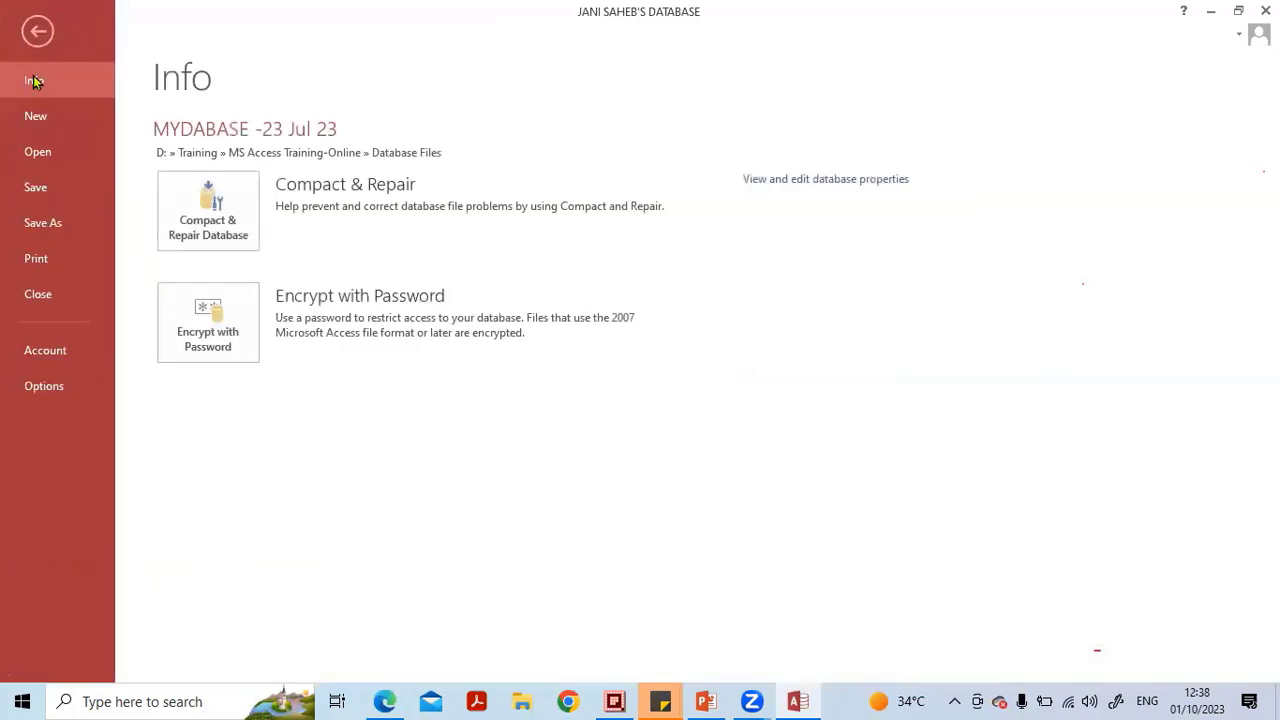
{"action": "left_click", "coordinate": [35, 388]}
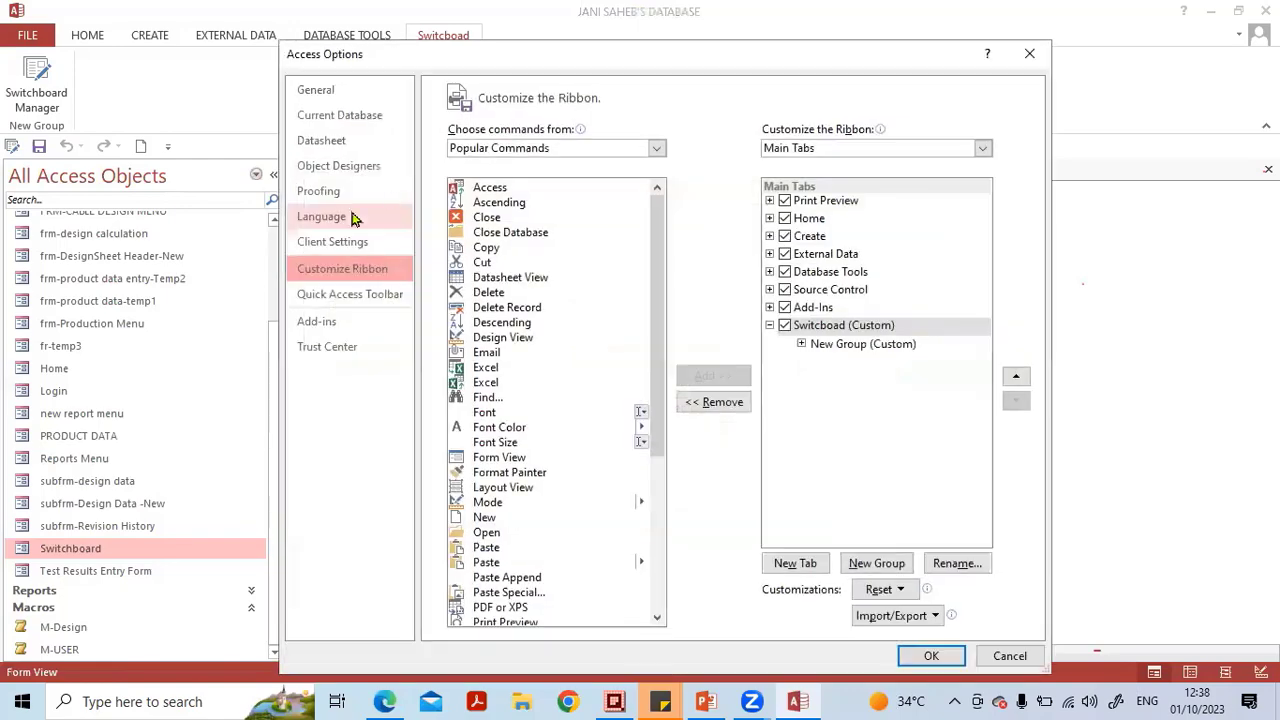
{"action": "left_click", "coordinate": [370, 122]}
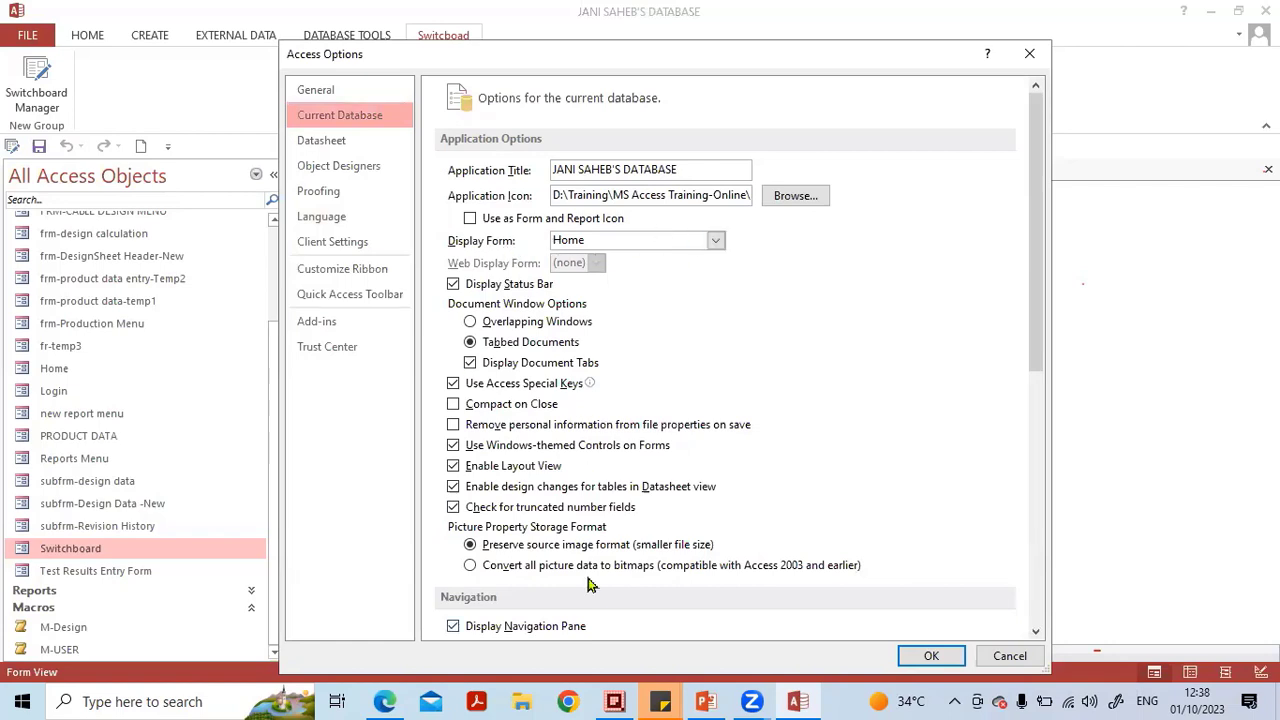
{"action": "mouse_move", "coordinate": [420, 227]}
{"action": "left_mouse_down"}
{"action": "mouse_move", "coordinate": [666, 214]}
{"action": "mouse_move", "coordinate": [765, 242]}
{"action": "mouse_move", "coordinate": [586, 270]}
{"action": "mouse_move", "coordinate": [430, 252]}
{"action": "mouse_move", "coordinate": [436, 216]}
{"action": "left_mouse_up"}
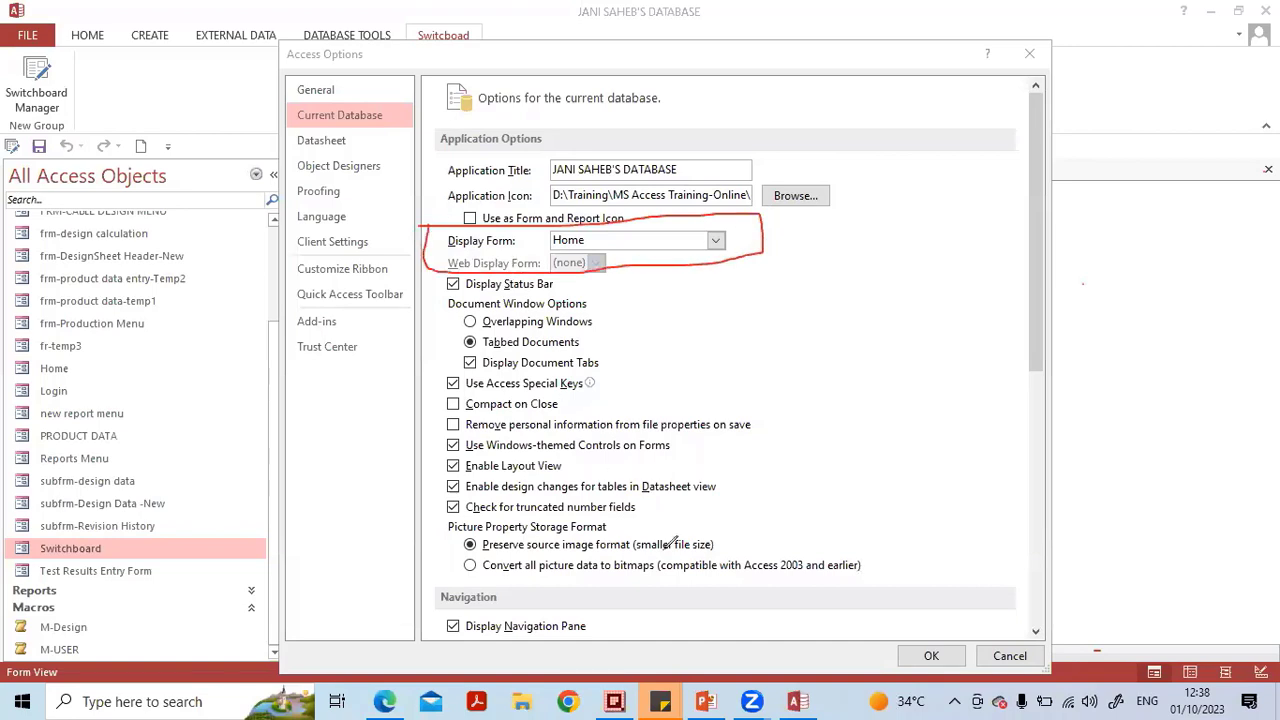
{"action": "left_click", "coordinate": [700, 216]}
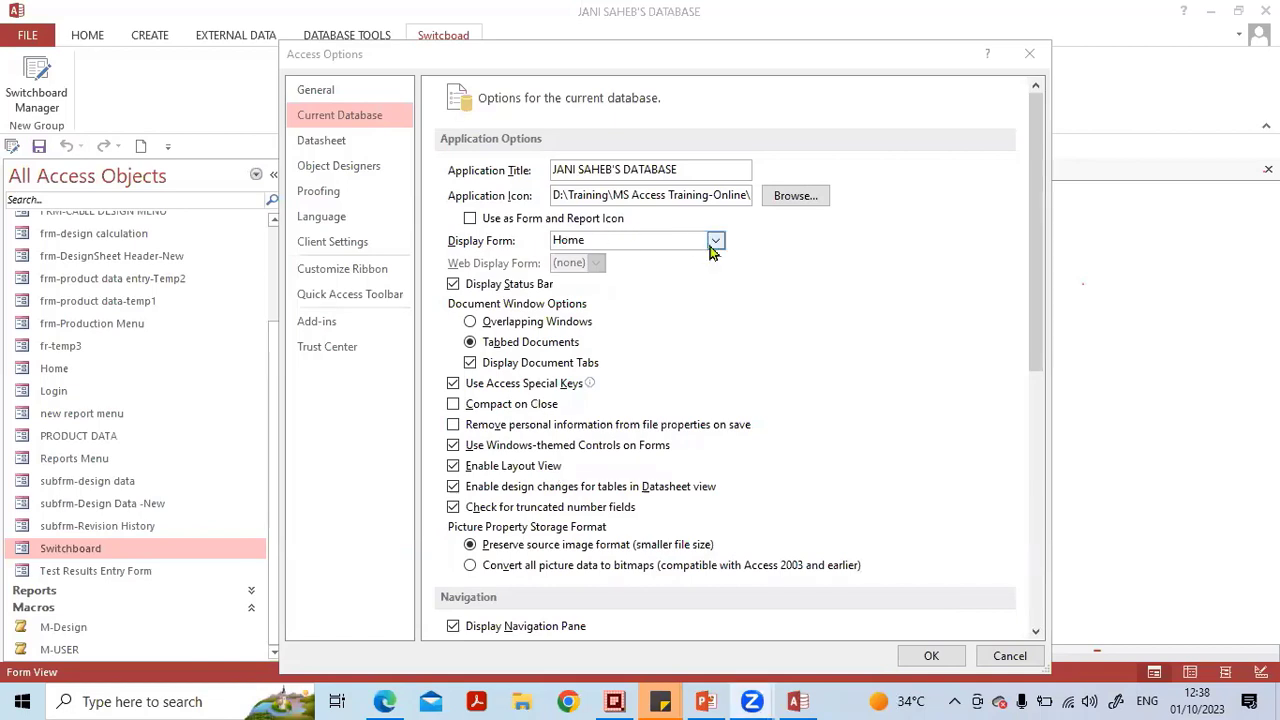
{"action": "left_click_drag", "start_coordinate": [614, 243], "coordinate": [540, 245]}
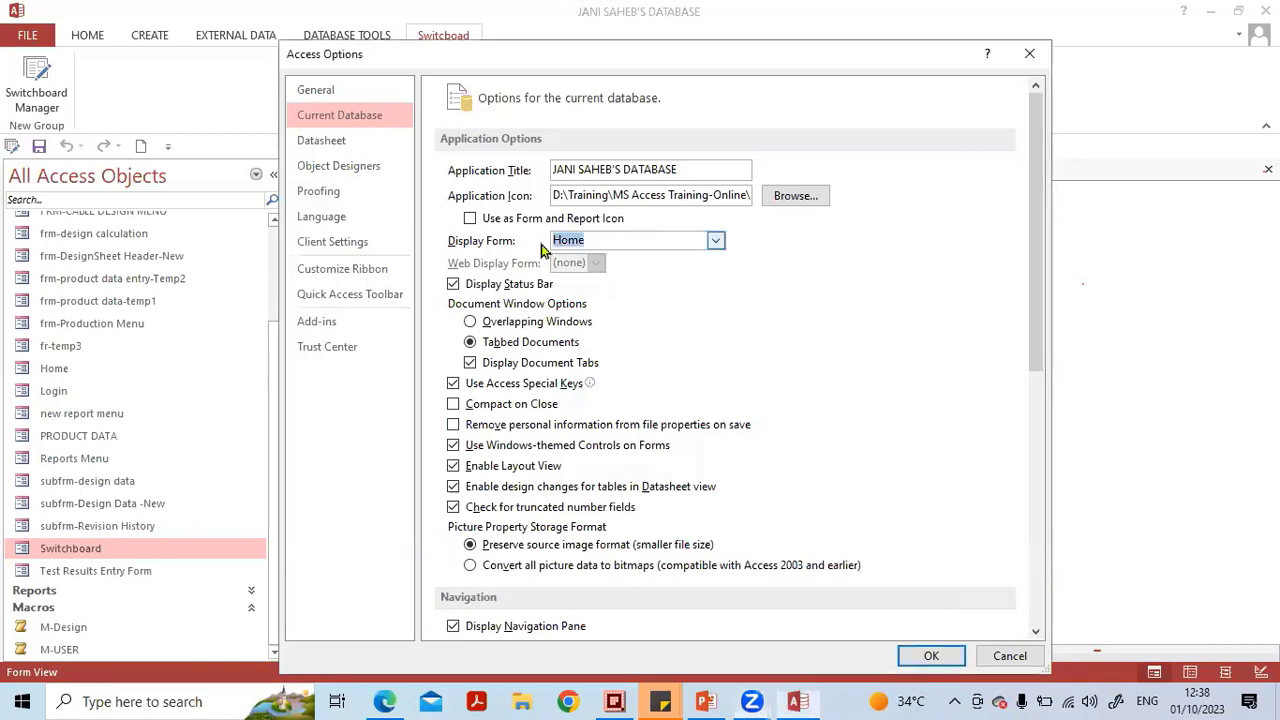
{"action": "left_click", "coordinate": [716, 241]}
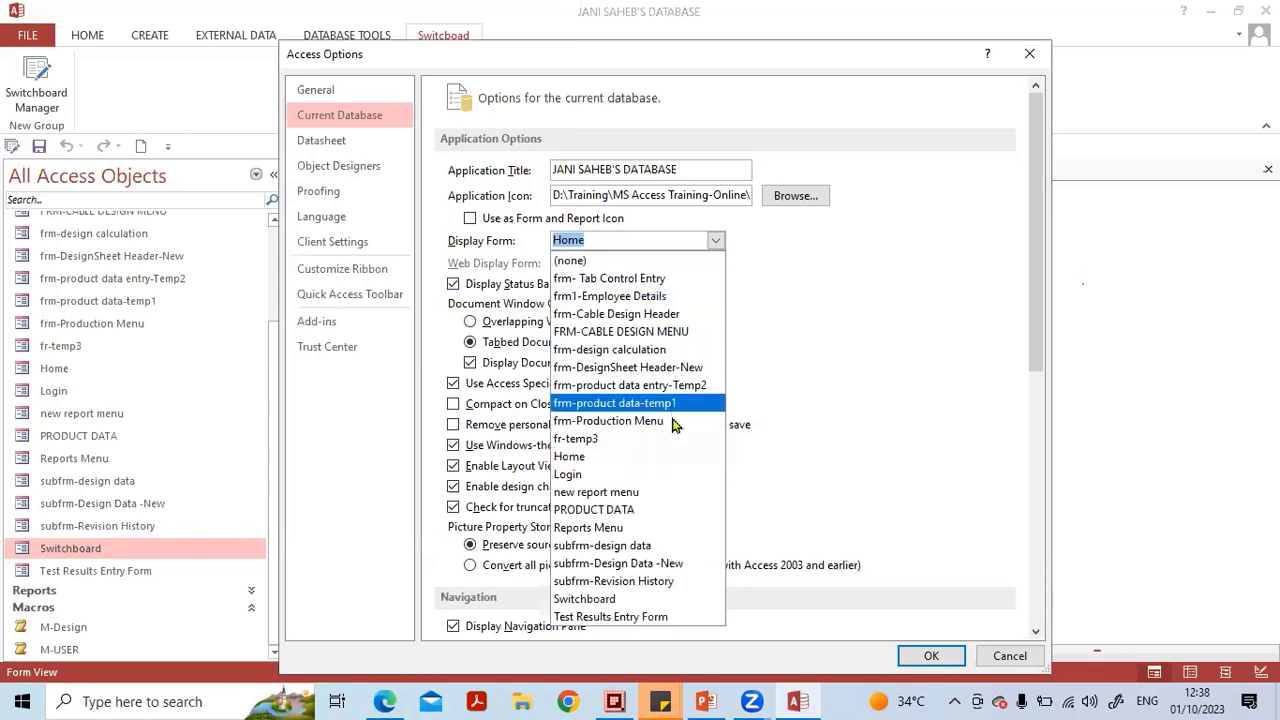
{"action": "left_click", "coordinate": [645, 599]}
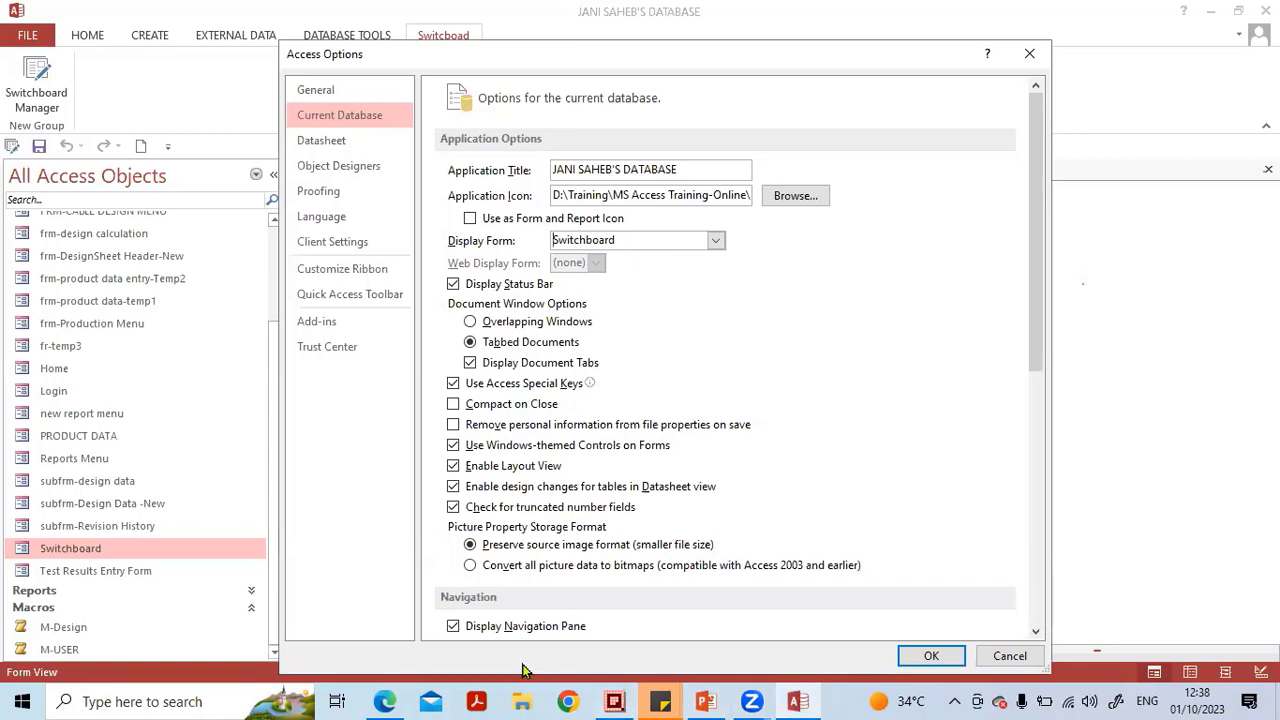
{"action": "mouse_move", "coordinate": [600, 232]}
{"action": "left_mouse_down"}
{"action": "mouse_move", "coordinate": [515, 252]}
{"action": "mouse_move", "coordinate": [645, 264]}
{"action": "mouse_move", "coordinate": [578, 232]}
{"action": "left_mouse_up"}
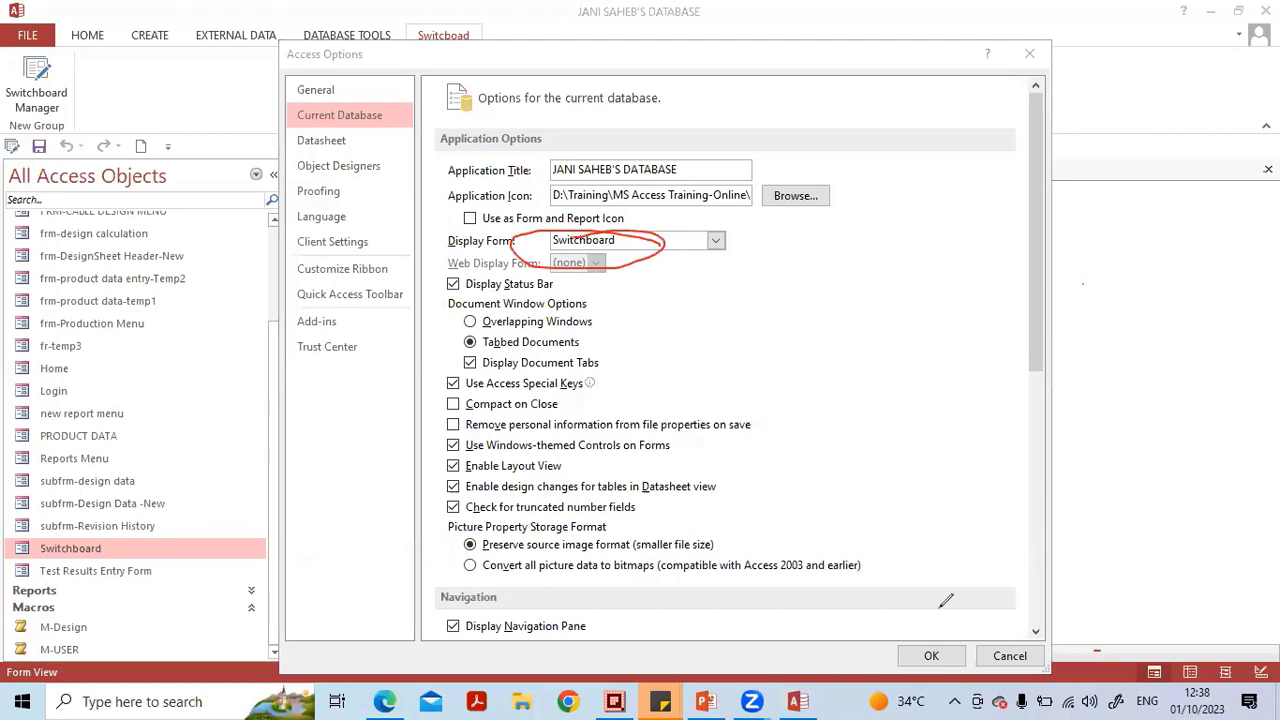
{"action": "left_click_drag", "start_coordinate": [659, 244], "coordinate": [532, 256]}
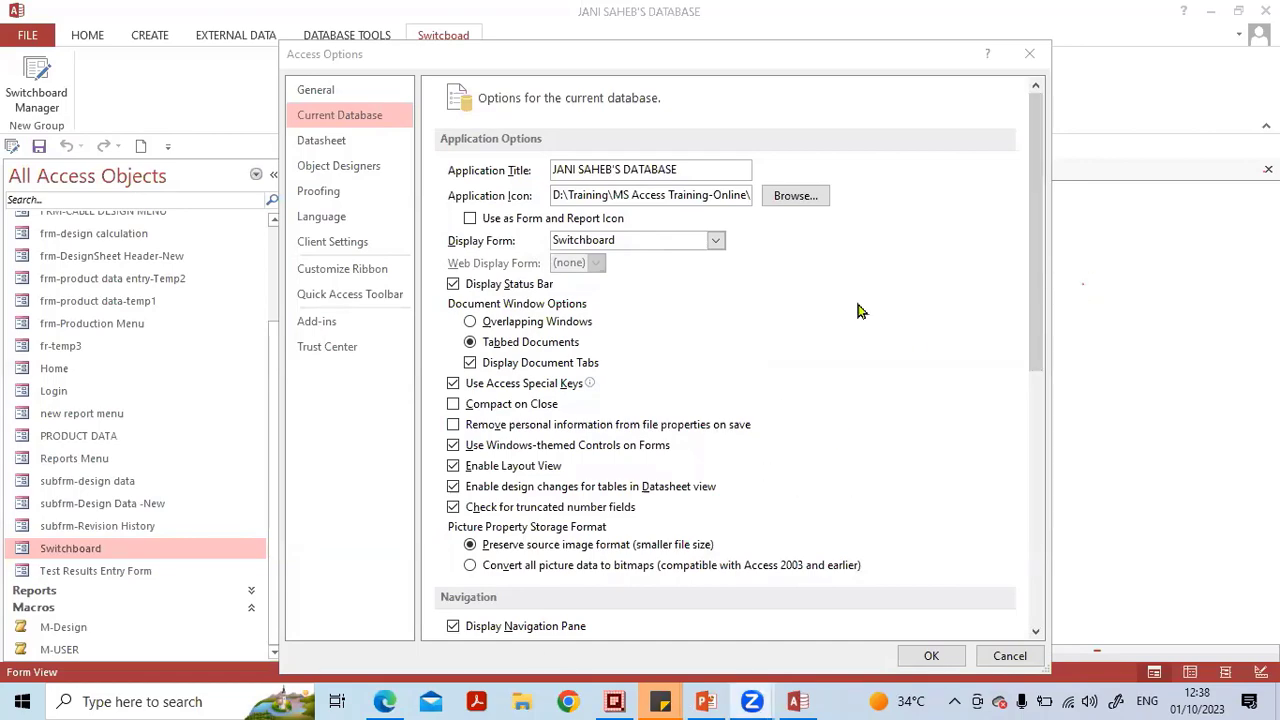
{"action": "left_click", "coordinate": [1029, 53]}
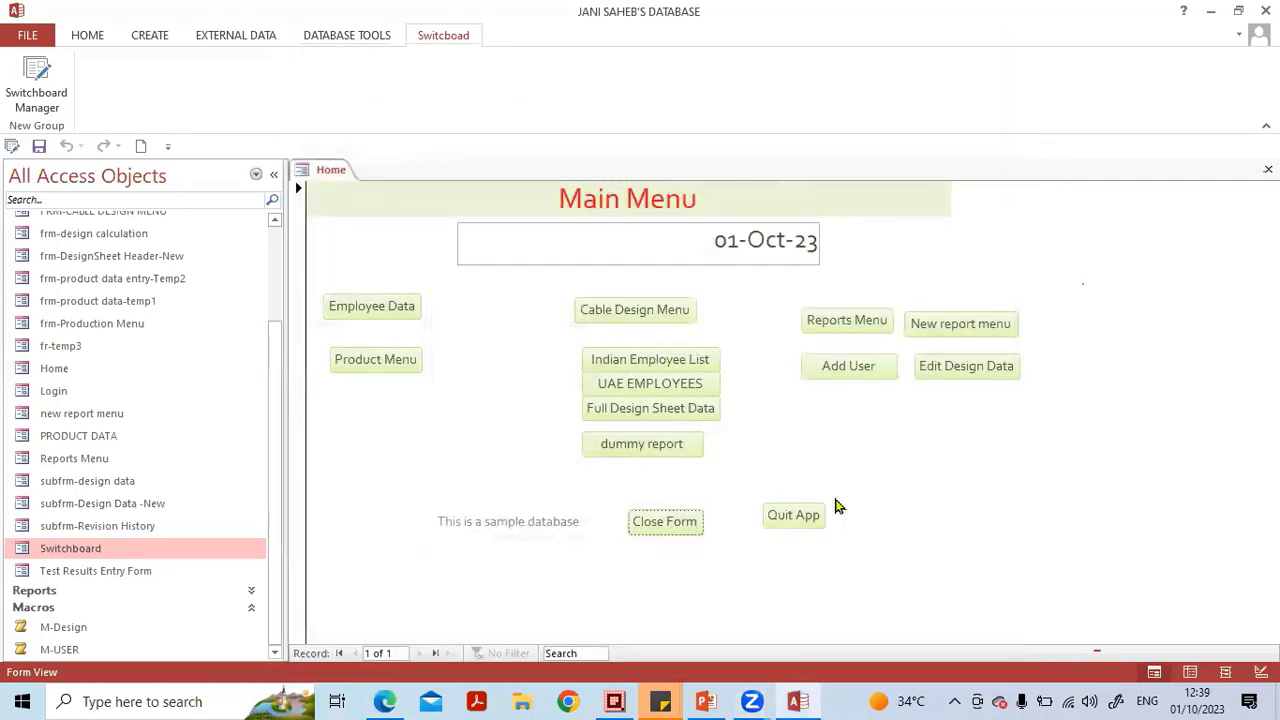
Quit the application and reopen the MYDABASE -23 Jul 23 database from the recent files list.
{"action": "left_click", "coordinate": [810, 522]}
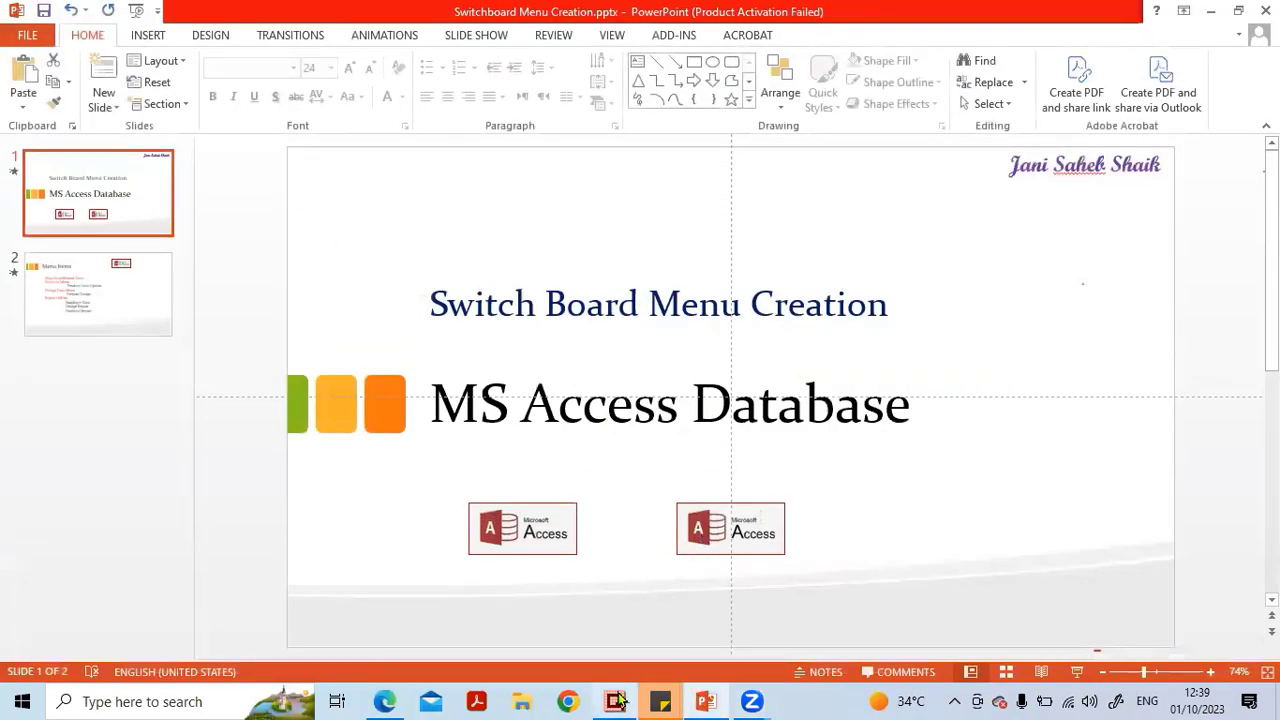
{"action": "left_click", "coordinate": [208, 701]}
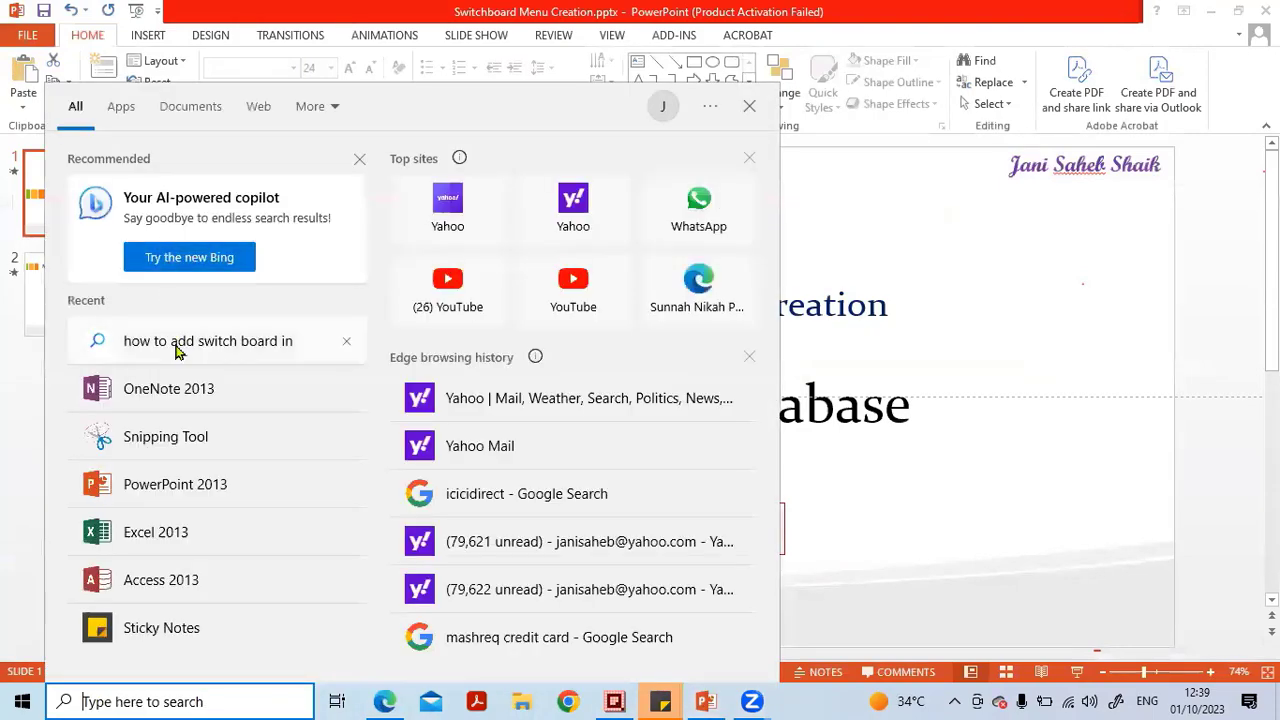
{"action": "left_click", "coordinate": [178, 581]}
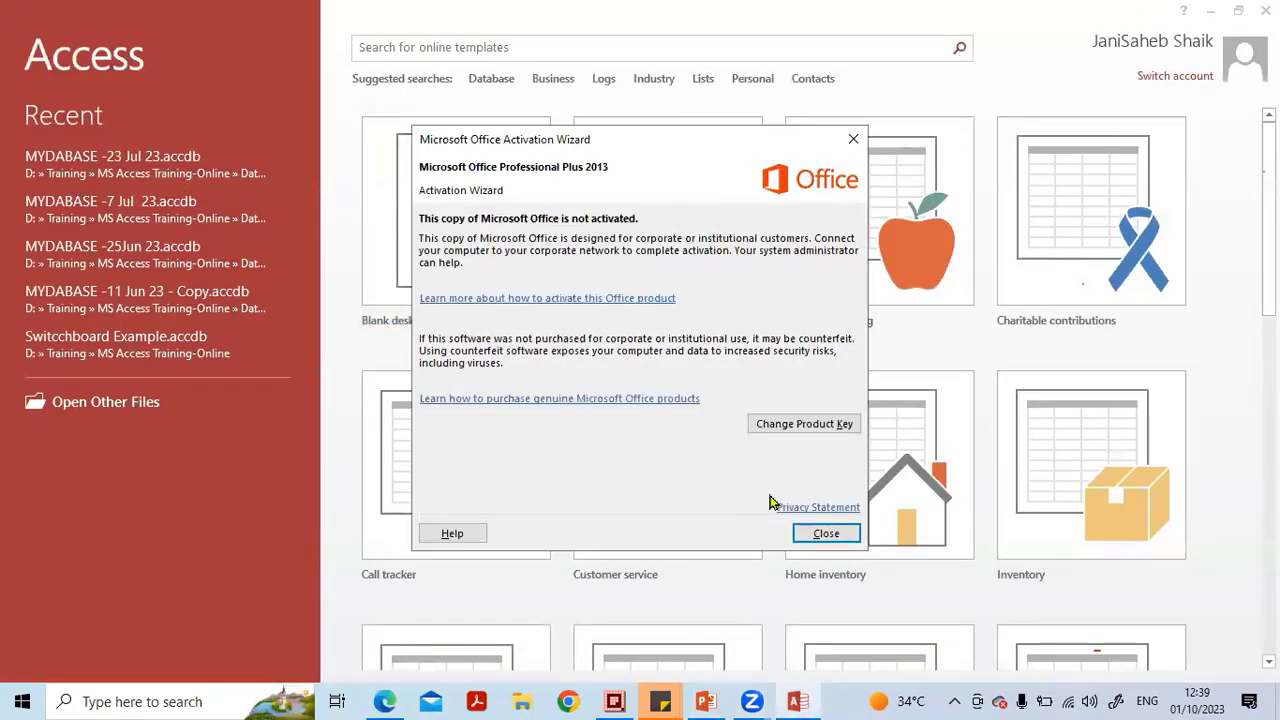
{"action": "left_click", "coordinate": [814, 533]}
{"action": "left_click", "coordinate": [130, 169]}
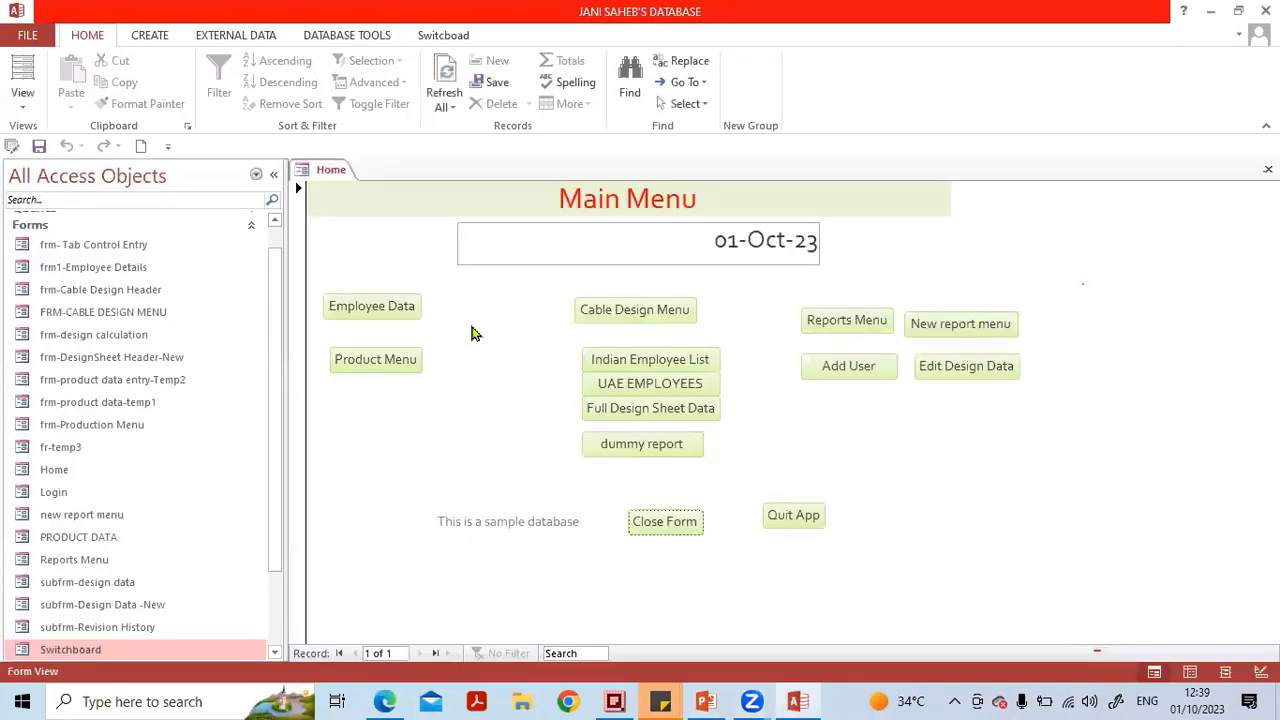
{"action": "left_click", "coordinate": [29, 40]}
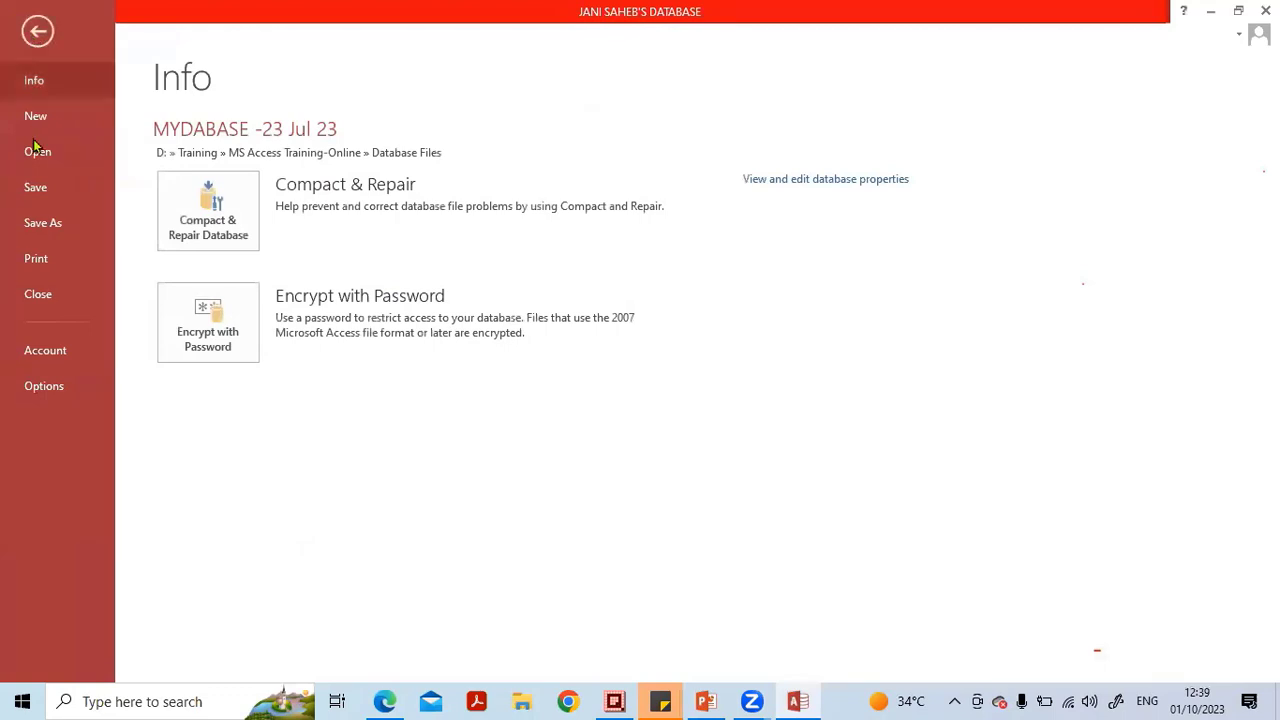
{"action": "key", "text": "Escape"}
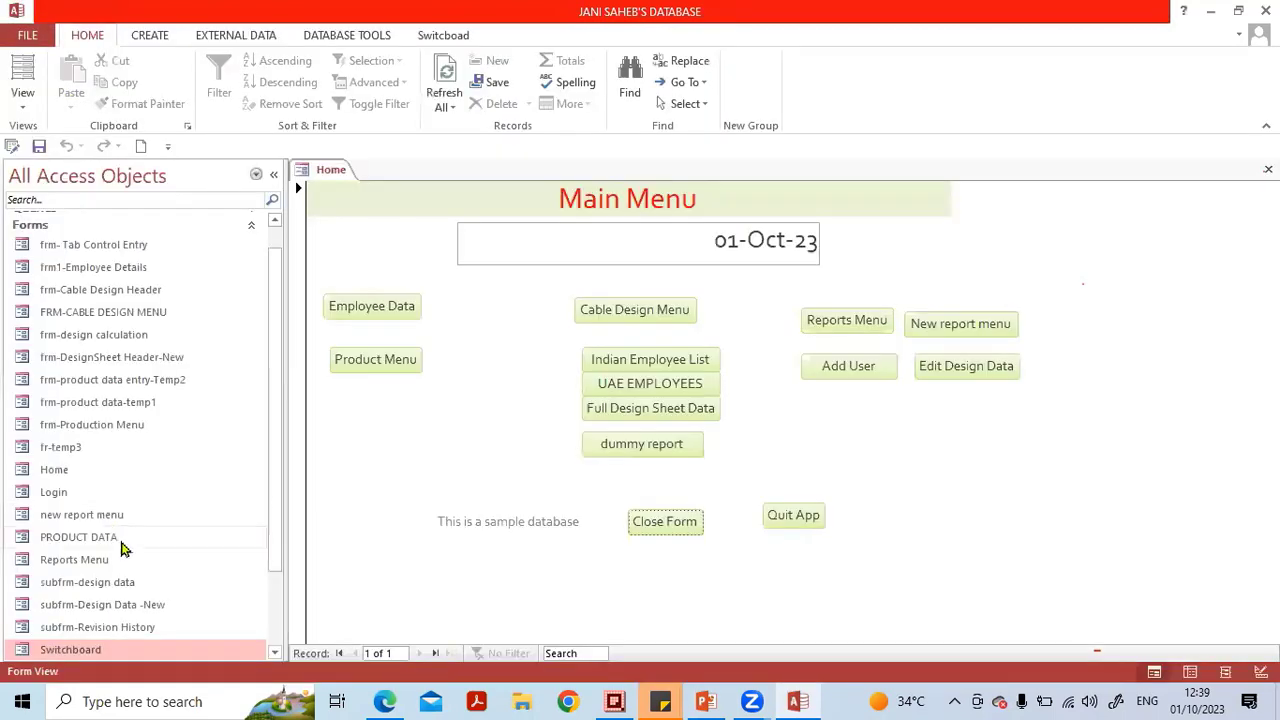
{"action": "scroll", "coordinate": [125, 555], "scroll_direction": "down", "scroll_amount": 2}
{"action": "scroll", "coordinate": [131, 283], "scroll_direction": "up", "scroll_amount": 2}
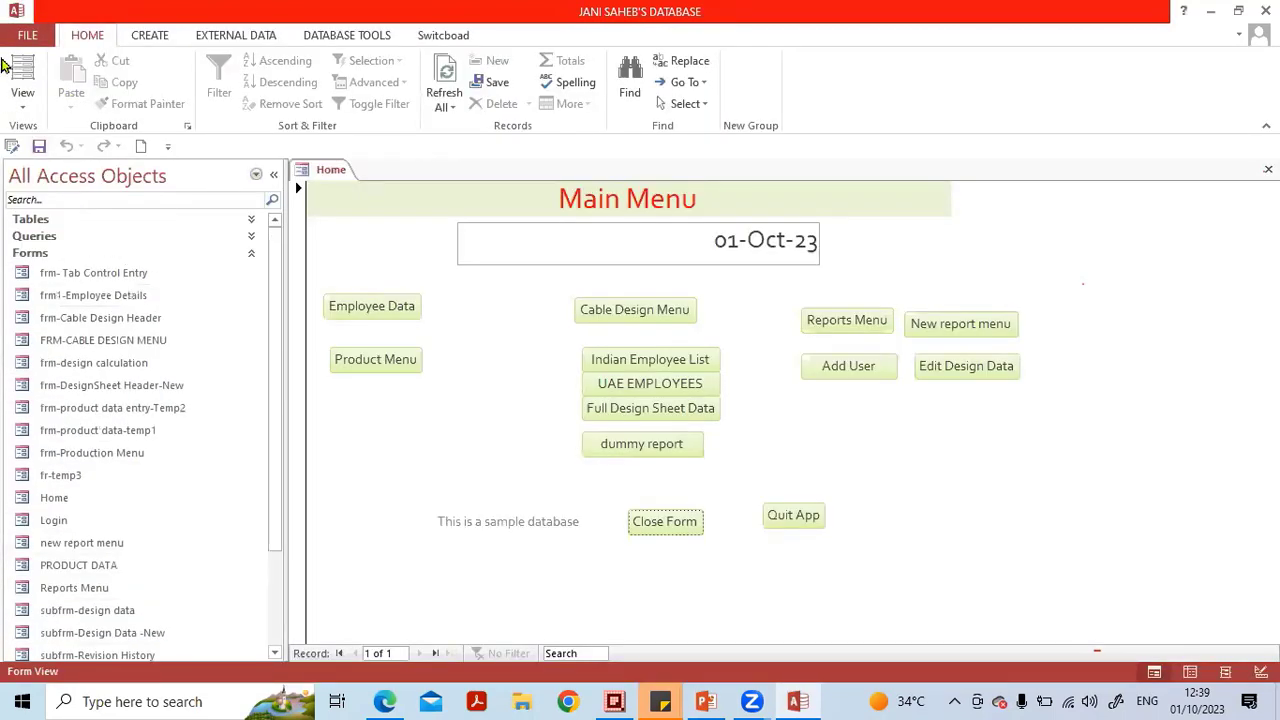
Set the current database's Display Form to Switchboard in Access Options and accept the change.
{"action": "left_click", "coordinate": [24, 36]}
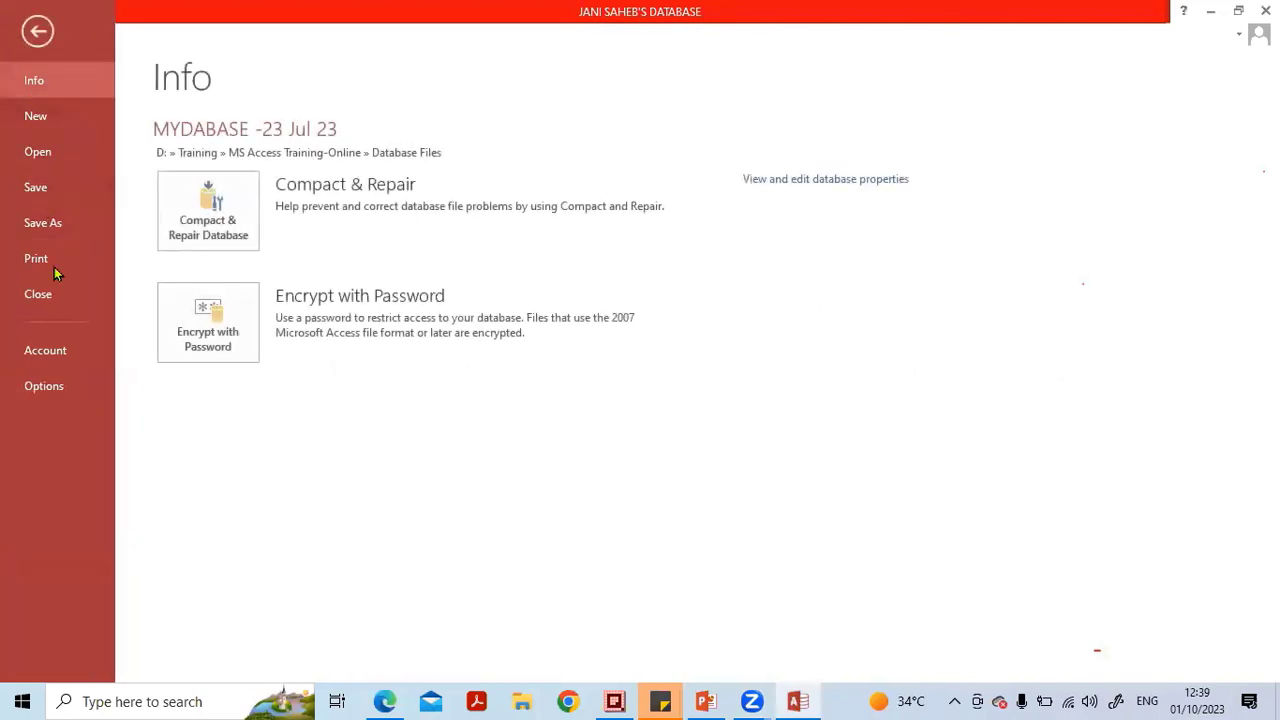
{"action": "left_click", "coordinate": [47, 384]}
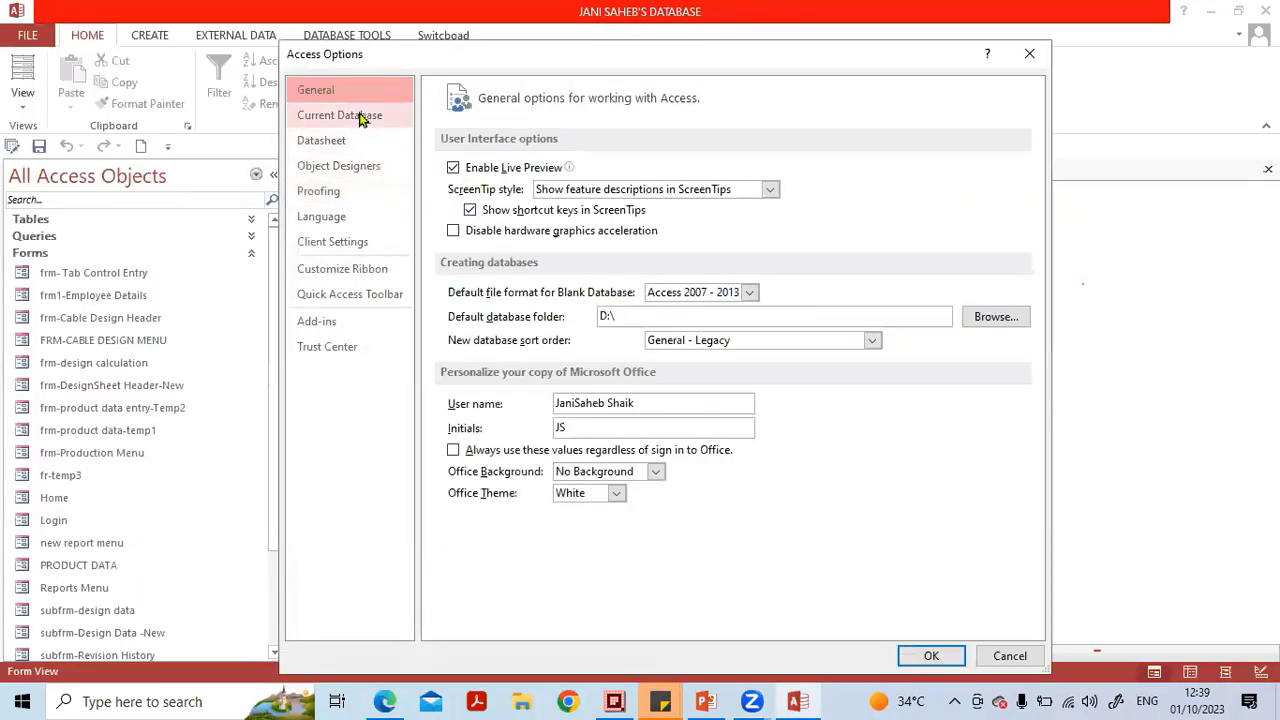
{"action": "left_click", "coordinate": [340, 116]}
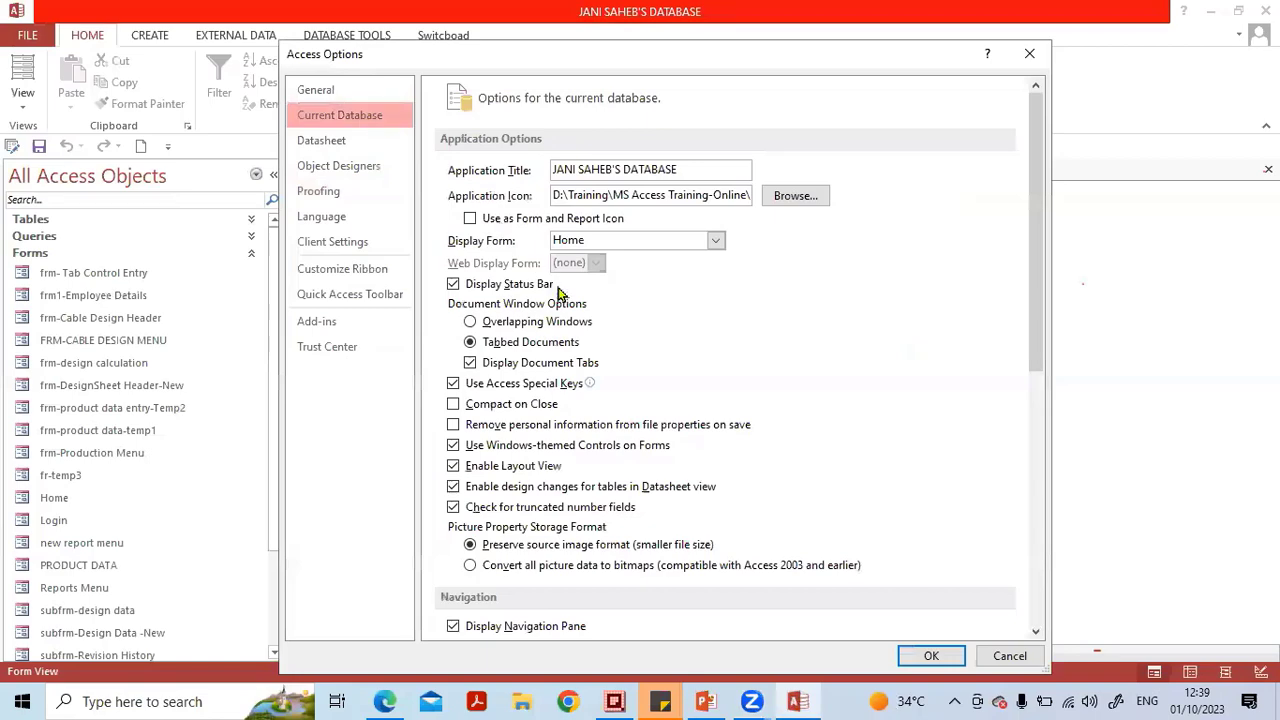
{"action": "left_click", "coordinate": [717, 244]}
{"action": "left_click", "coordinate": [661, 598]}
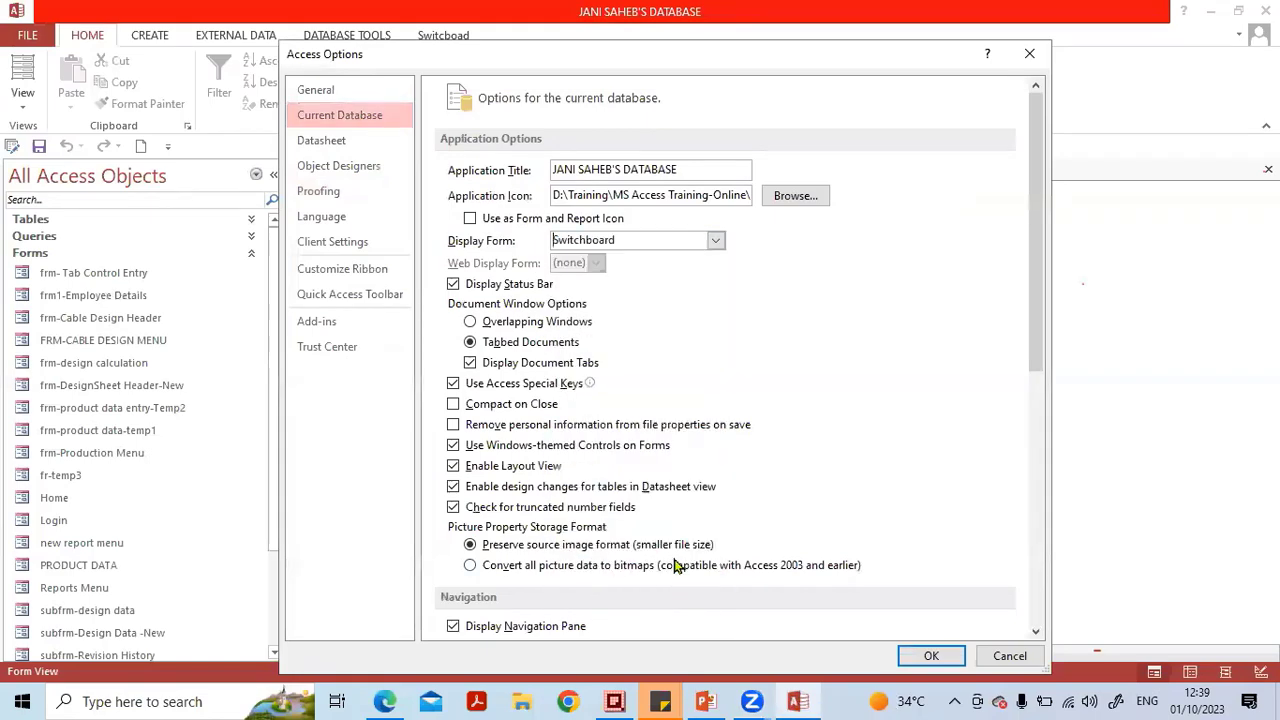
{"action": "left_click", "coordinate": [931, 656]}
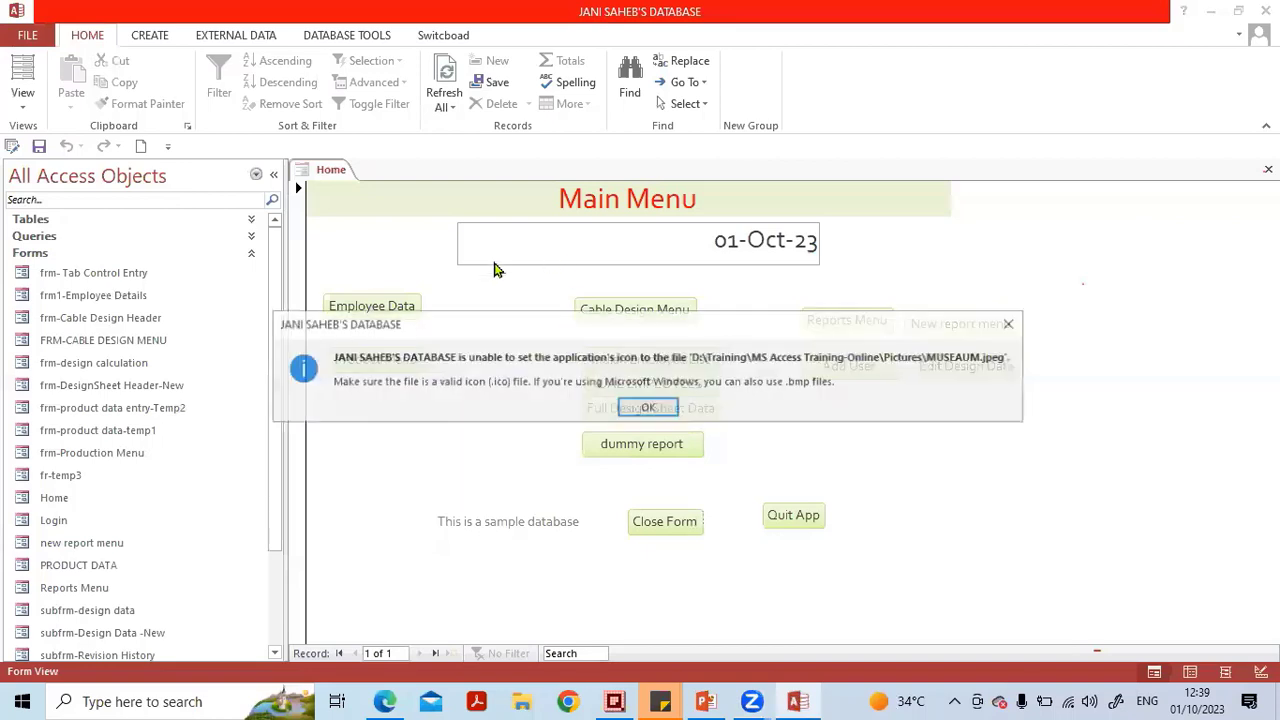
{"action": "left_click", "coordinate": [652, 407]}
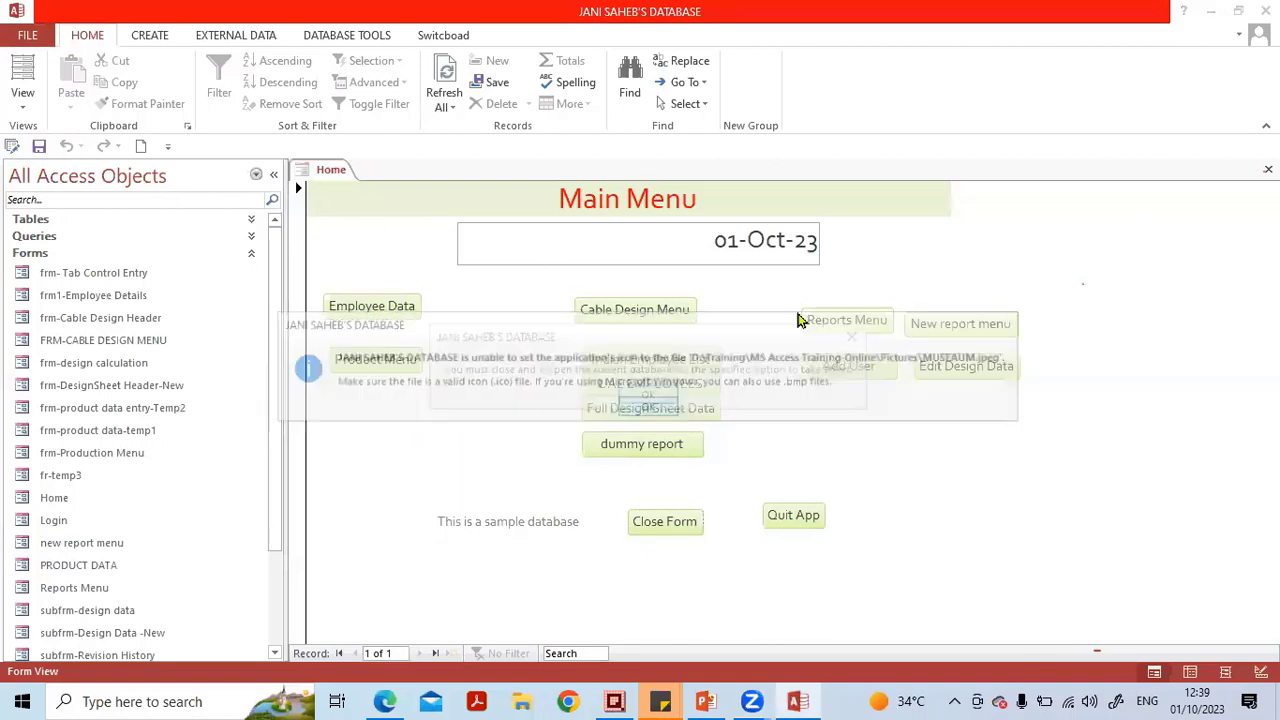
{"action": "left_click", "coordinate": [650, 396]}
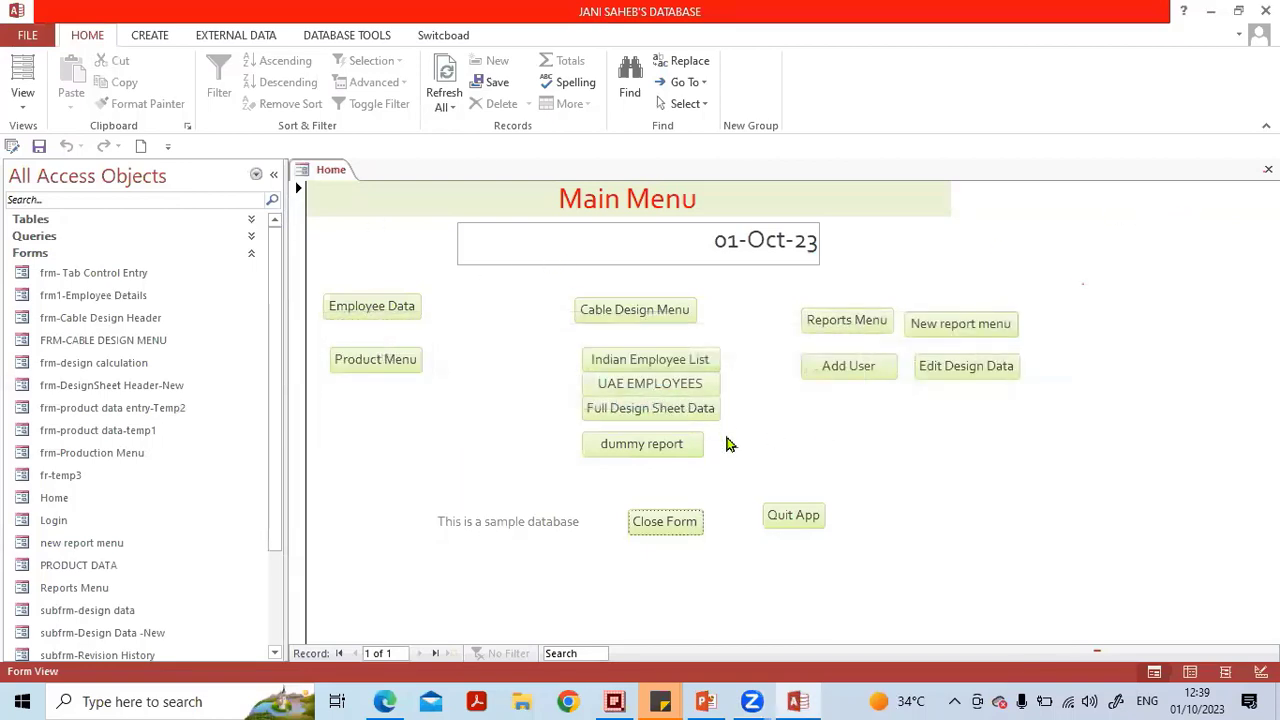
Quit and reopen the MYDABASE -23 Jul 23 database so it starts with the Switchboard form.
{"action": "left_click", "coordinate": [772, 516]}
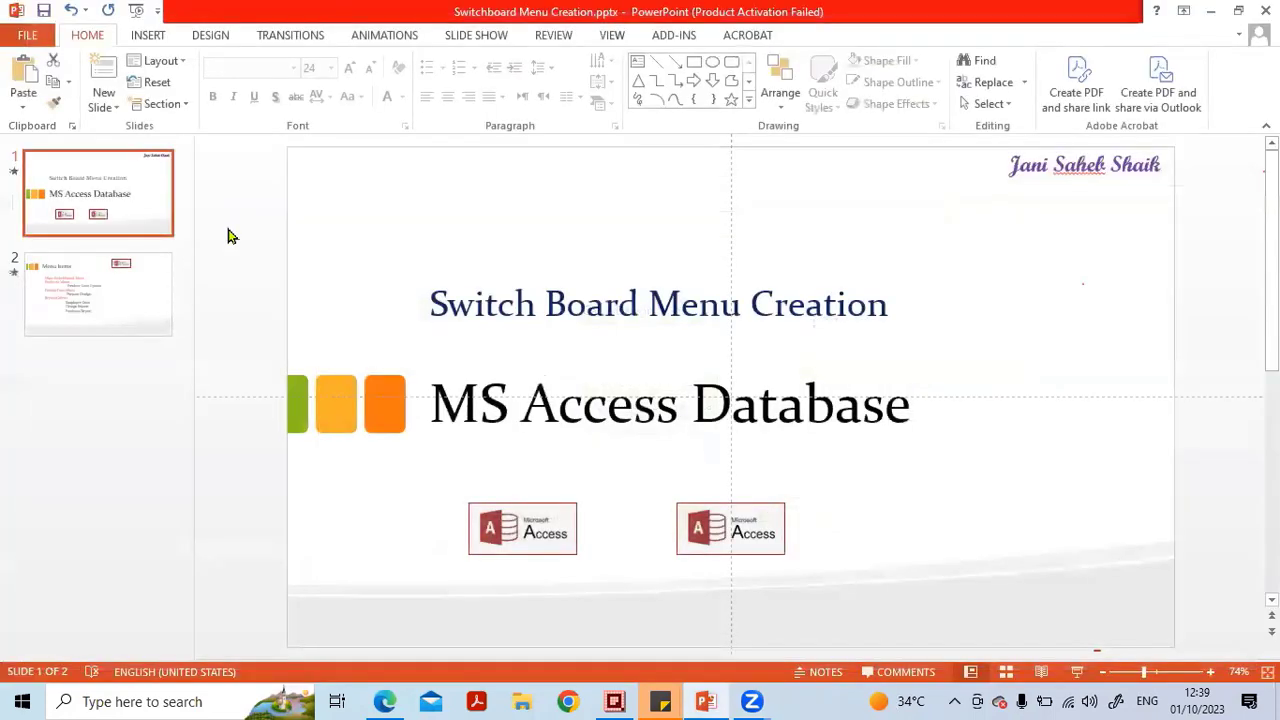
{"action": "left_click", "coordinate": [157, 697]}
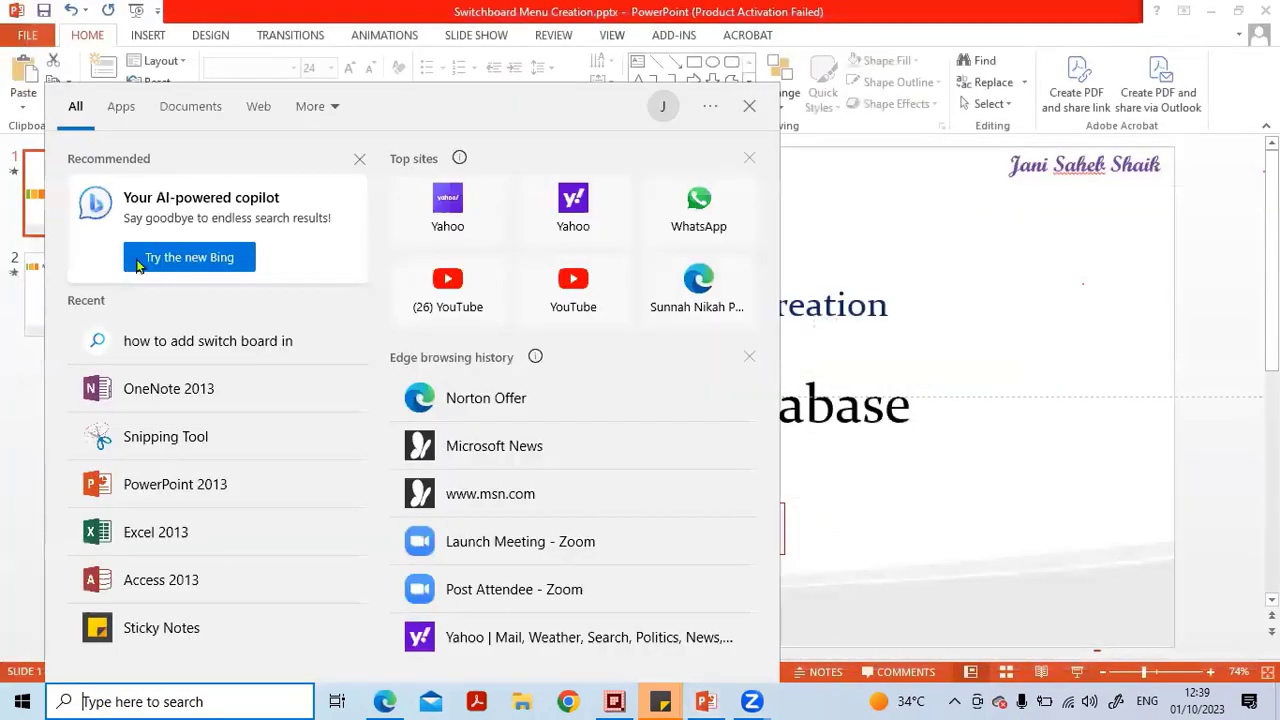
{"action": "left_click", "coordinate": [163, 580]}
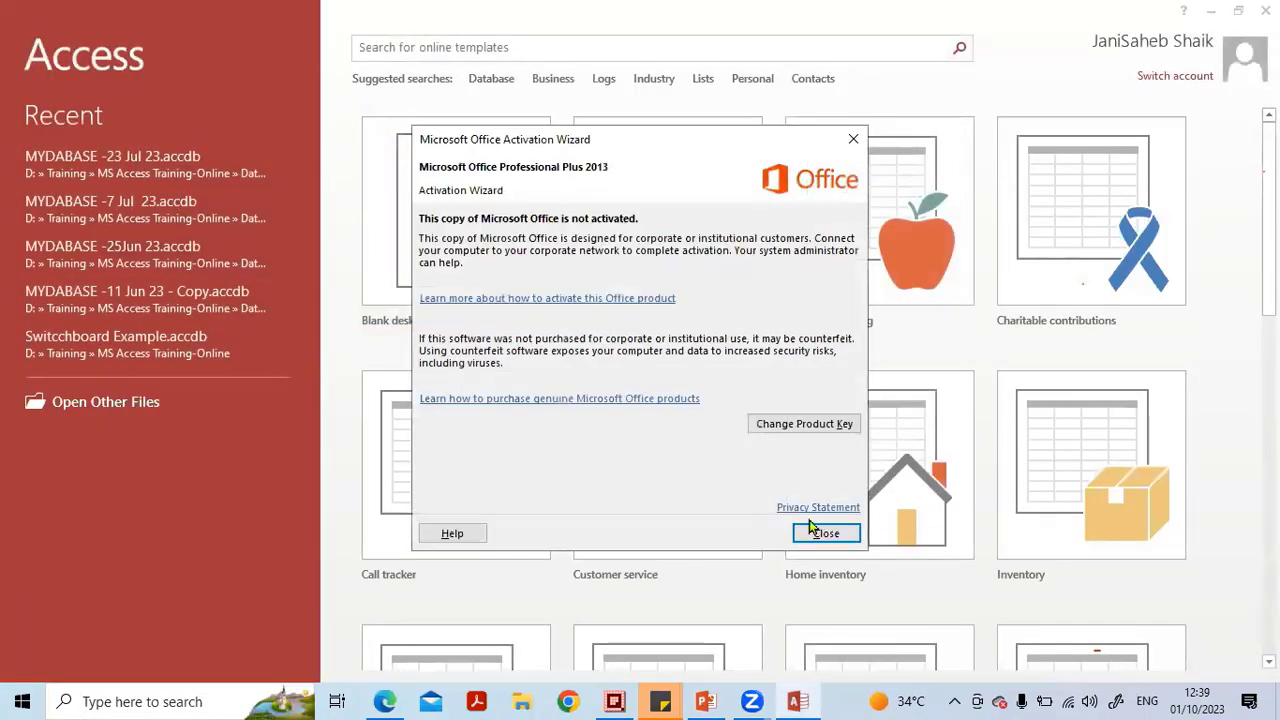
{"action": "left_click", "coordinate": [815, 531]}
{"action": "left_click", "coordinate": [110, 166]}
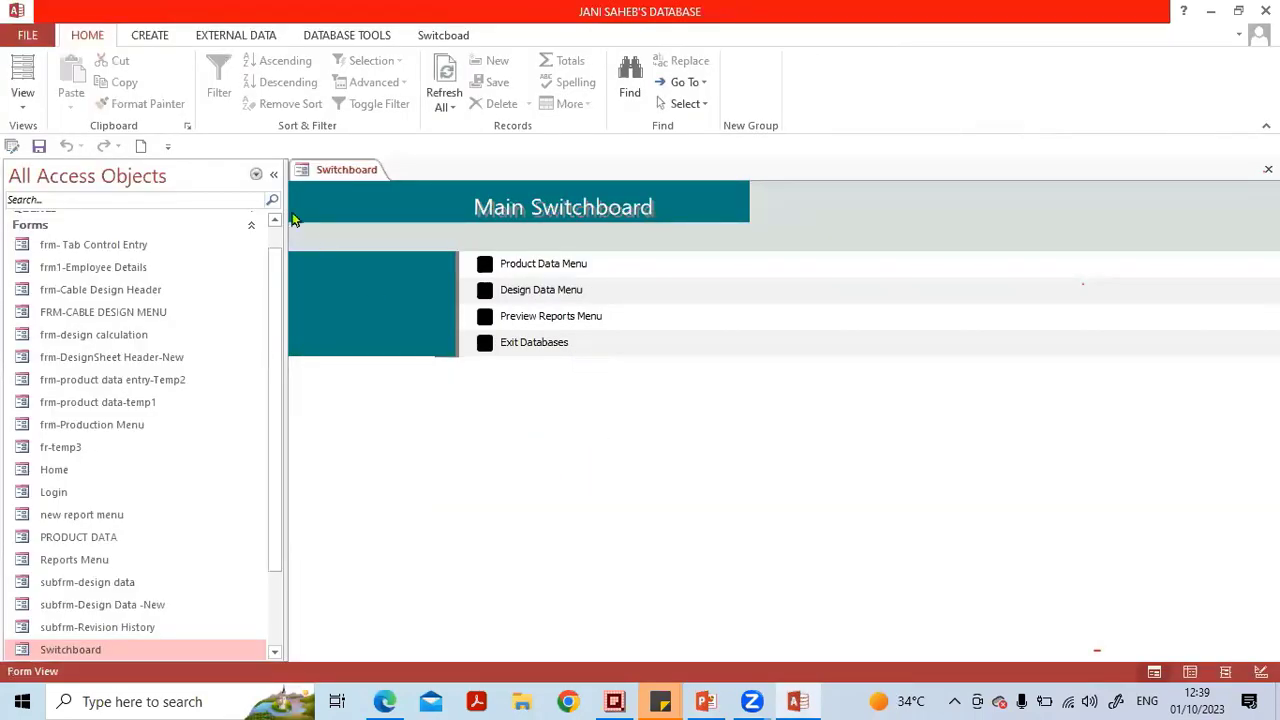
Collapse the navigation pane and open the Switchboard form in Design View.
{"action": "left_click", "coordinate": [273, 174]}
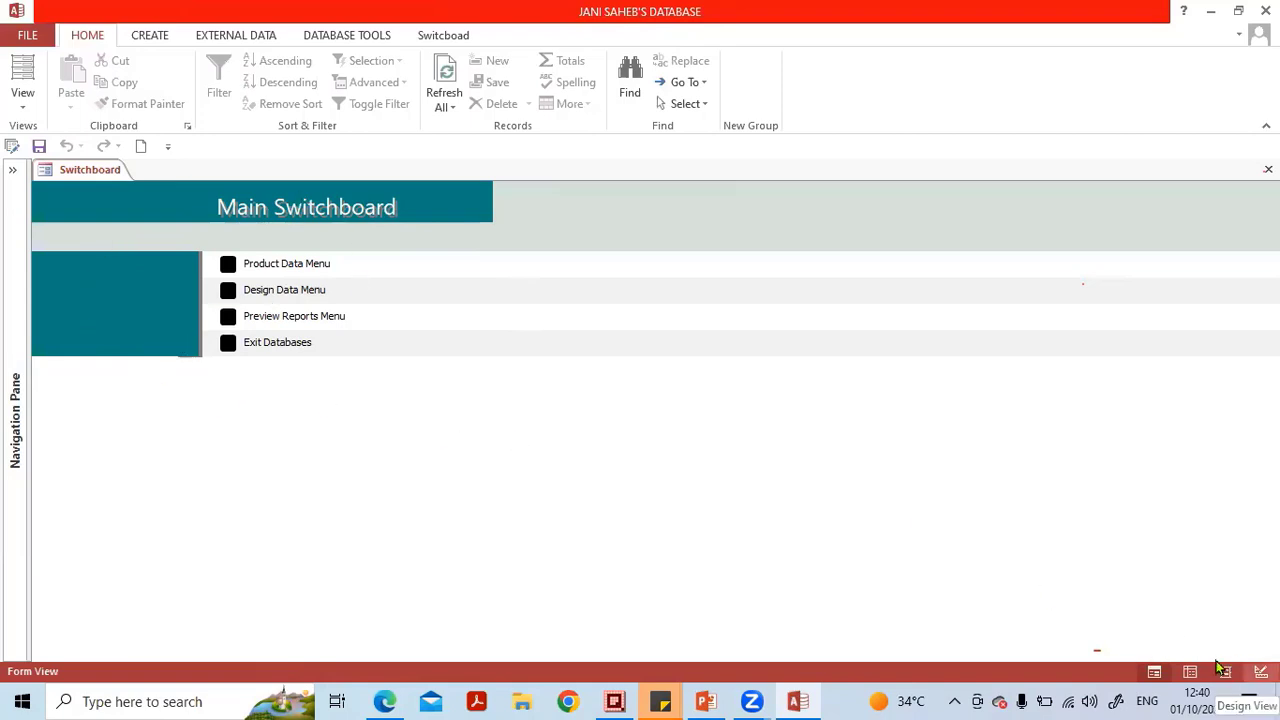
{"action": "right_click", "coordinate": [90, 172]}
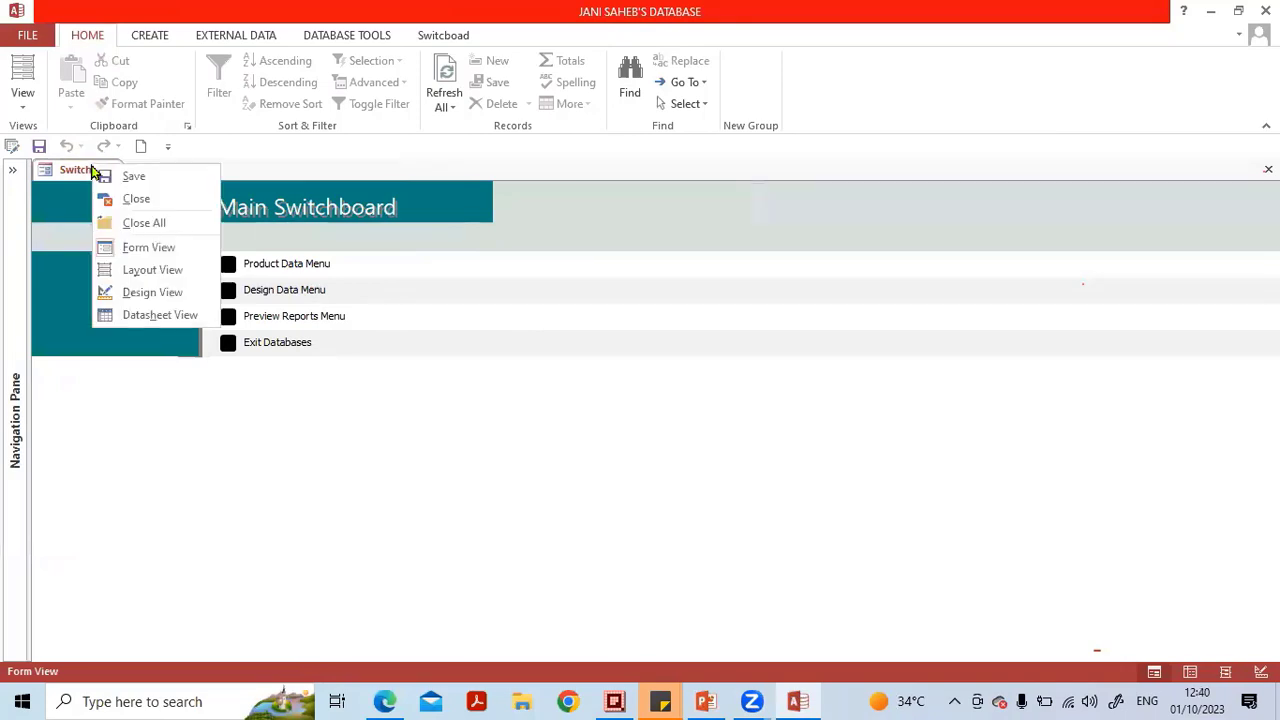
{"action": "left_click", "coordinate": [104, 291]}
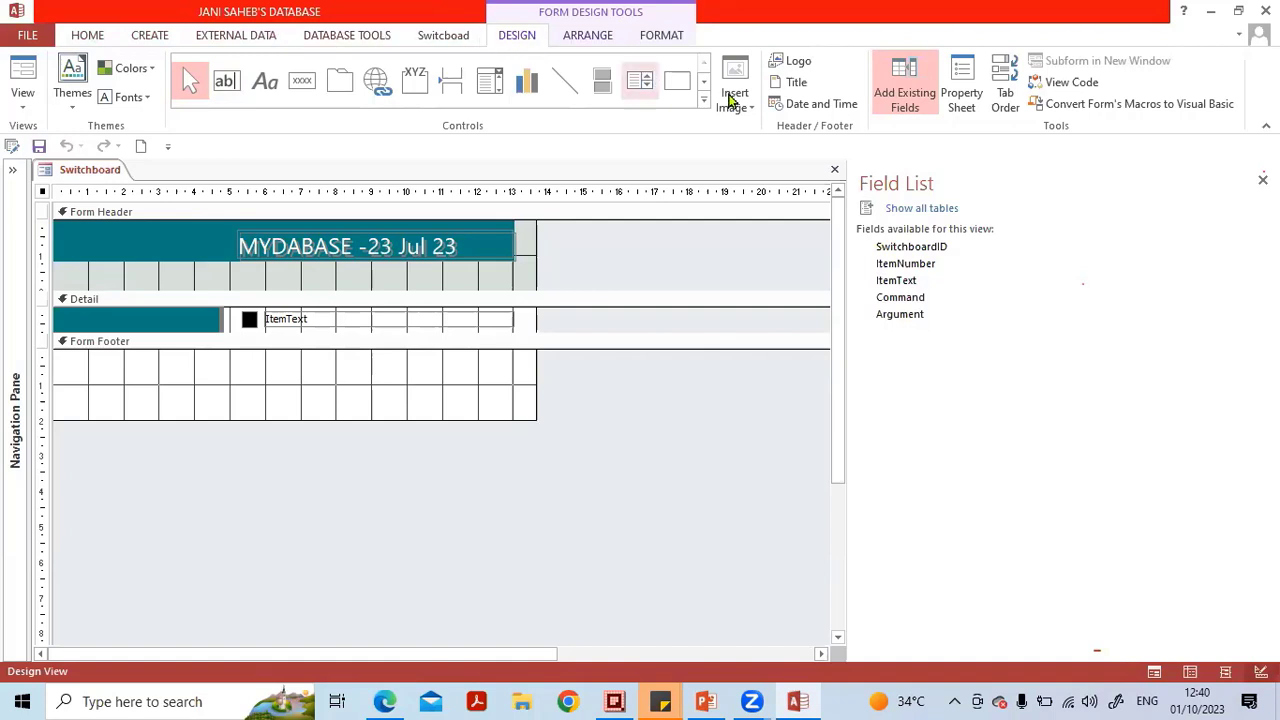
Shorten the Form Header section and make the Detail section taller by moving the section bars.
{"action": "left_click", "coordinate": [300, 265]}
{"action": "left_click_drag", "start_coordinate": [300, 265], "coordinate": [301, 260]}
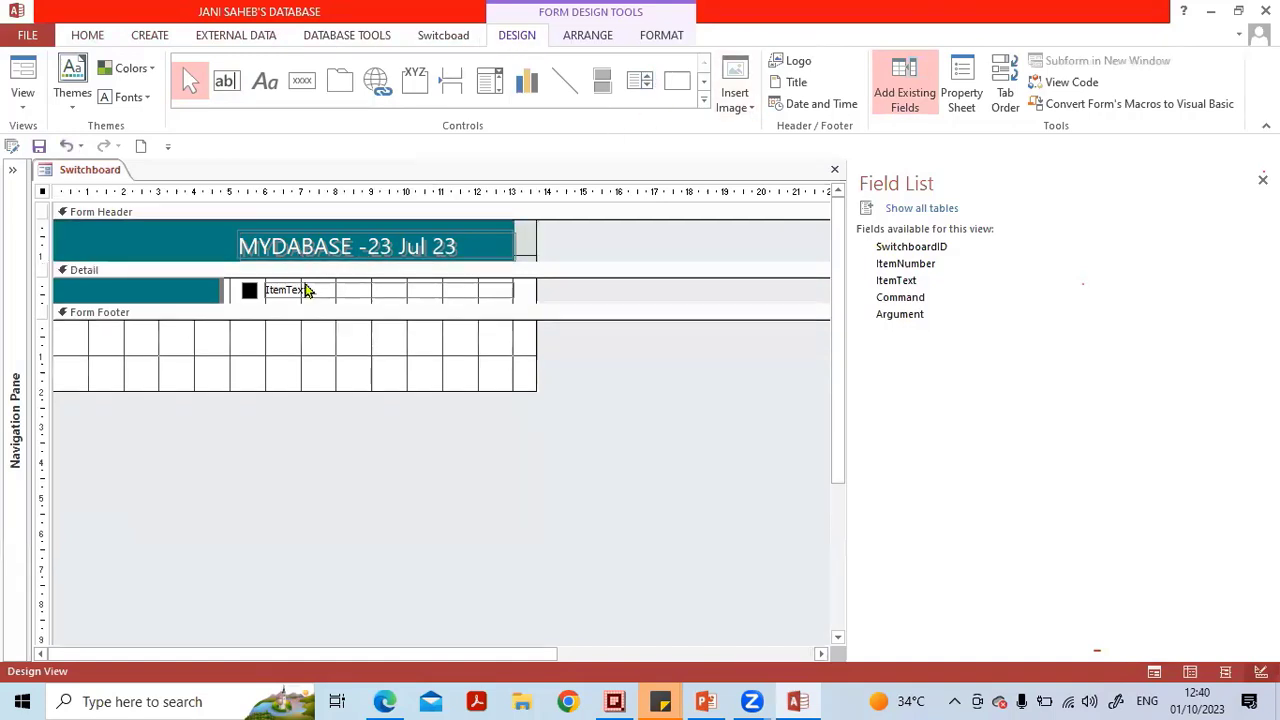
{"action": "left_click_drag", "start_coordinate": [191, 305], "coordinate": [190, 329]}
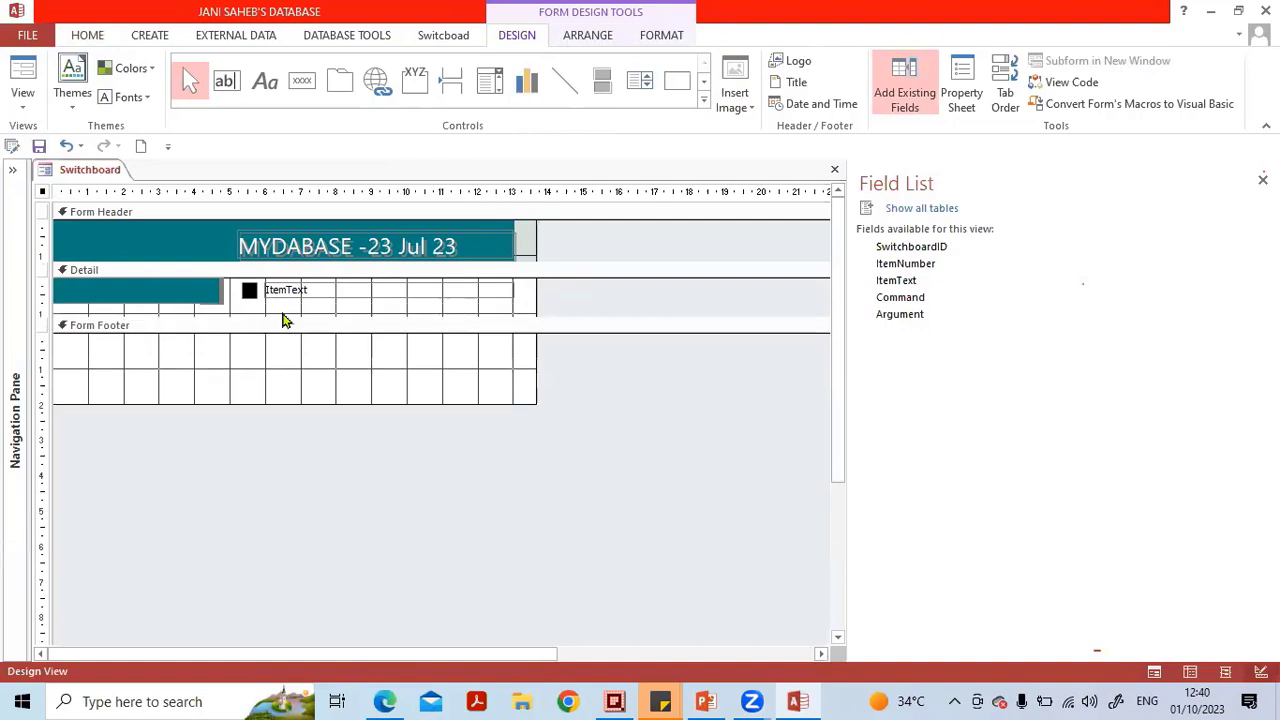
Close the Field List and set the ItemText option label's font size to 12.
{"action": "left_click", "coordinate": [318, 298]}
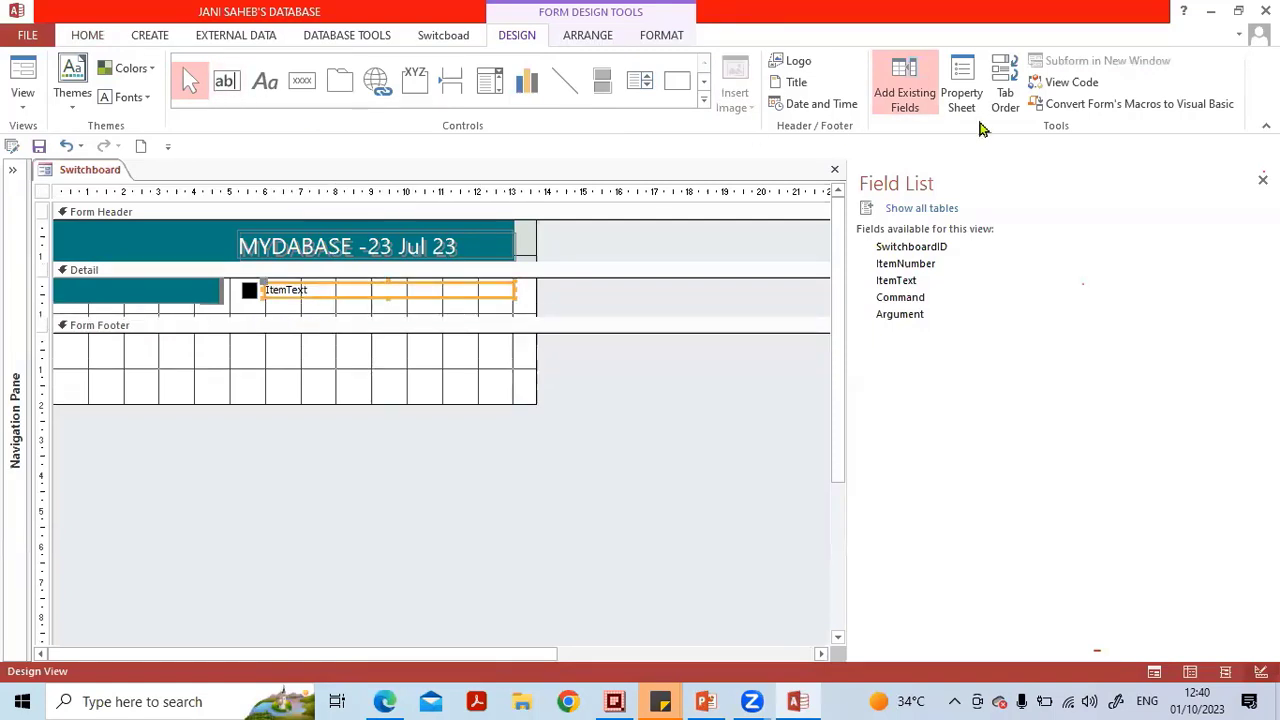
{"action": "left_click", "coordinate": [1262, 179]}
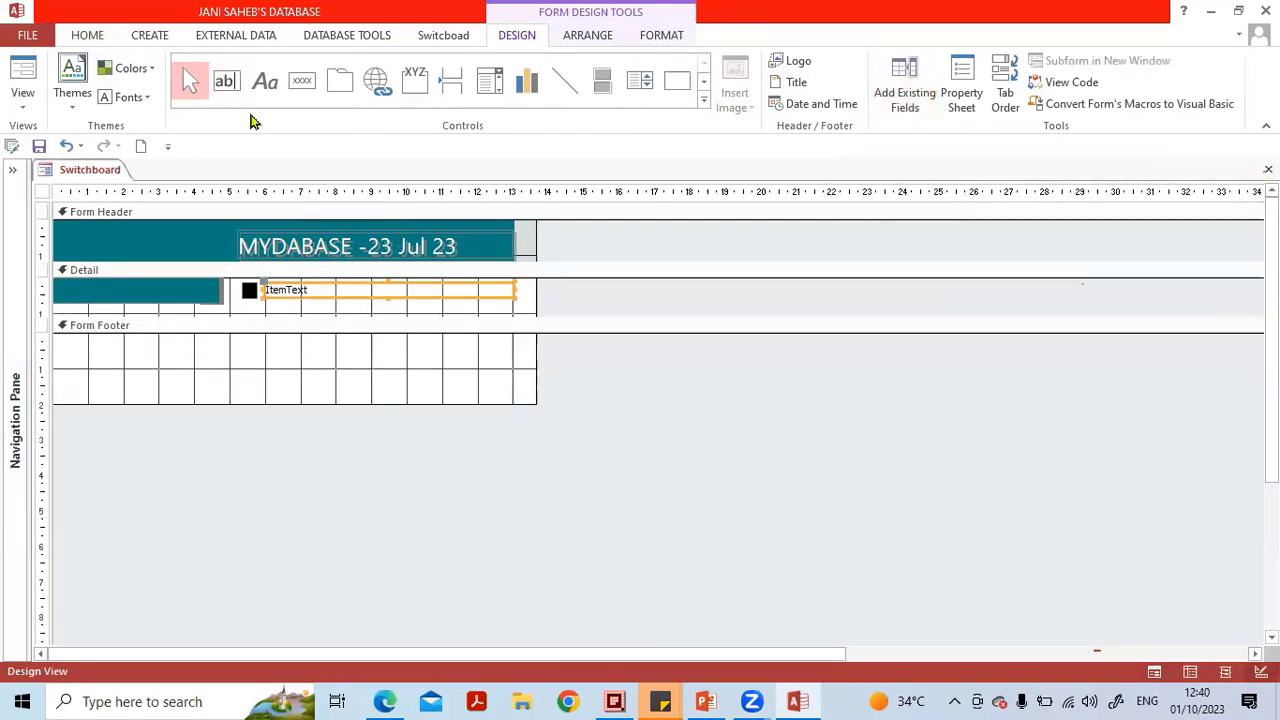
{"action": "left_click", "coordinate": [88, 35]}
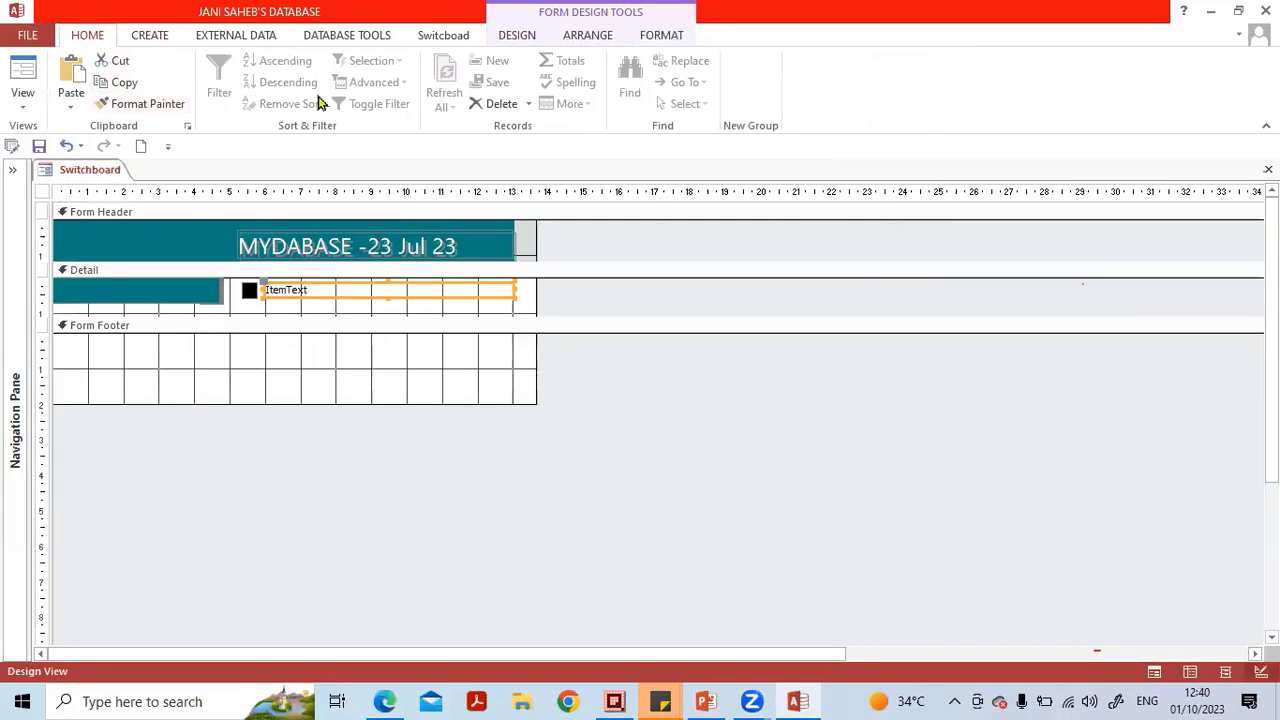
{"action": "left_click", "coordinate": [528, 38]}
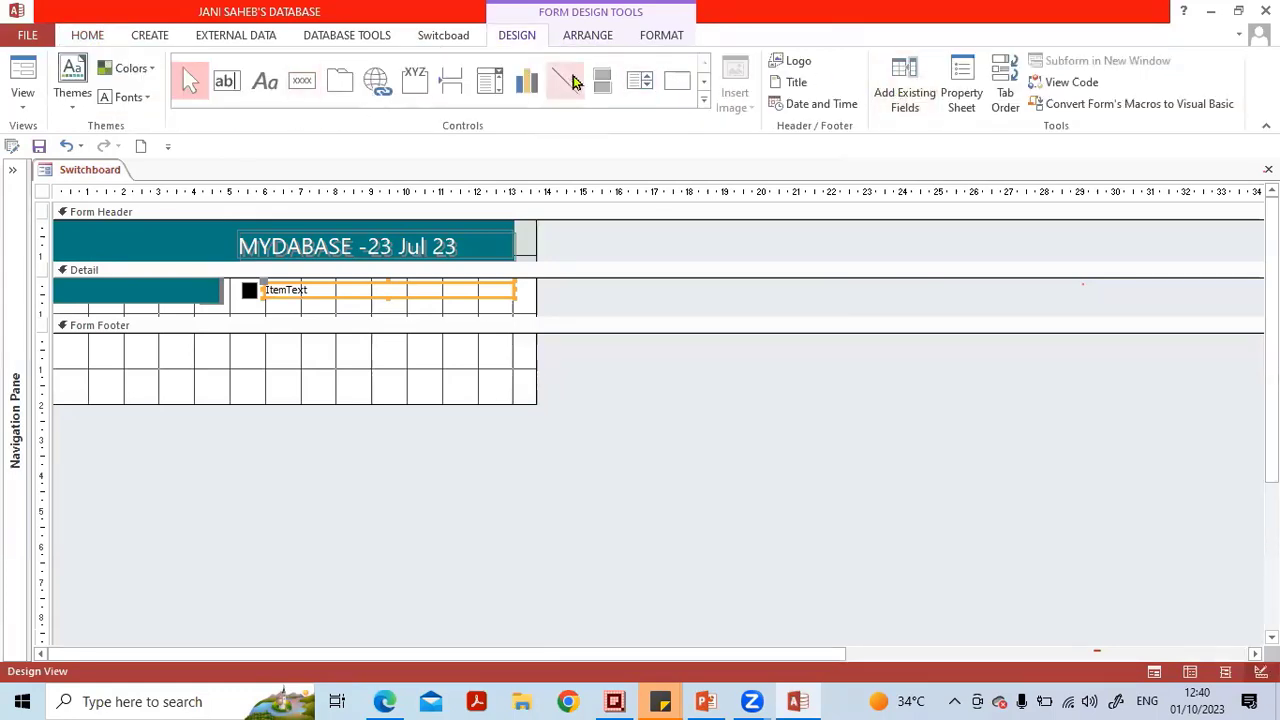
{"action": "left_click", "coordinate": [645, 38]}
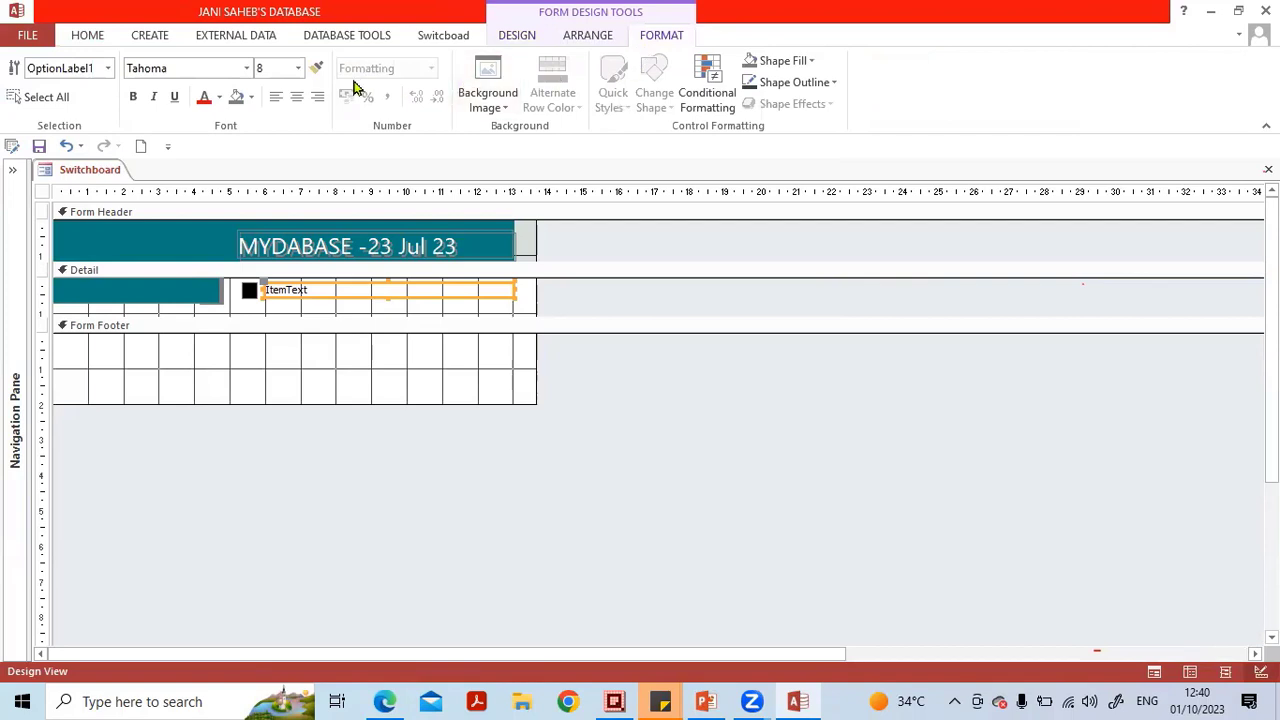
{"action": "left_click", "coordinate": [299, 68]}
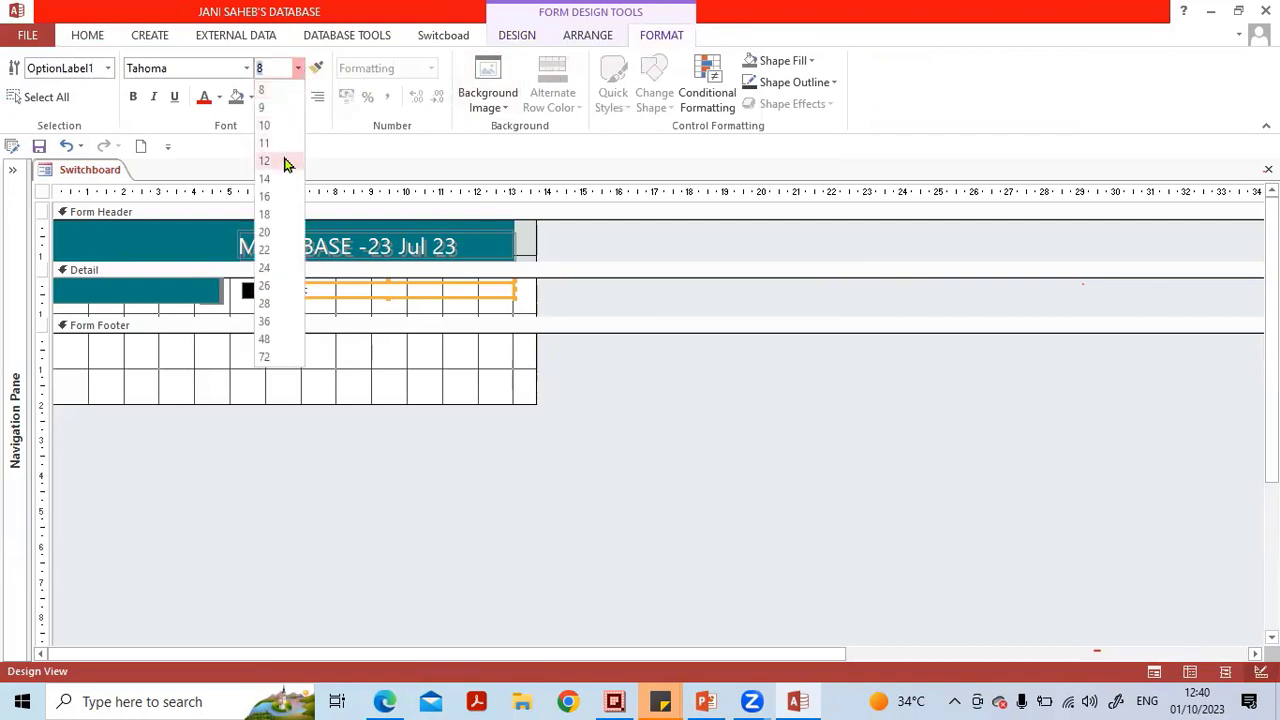
{"action": "left_click", "coordinate": [287, 164]}
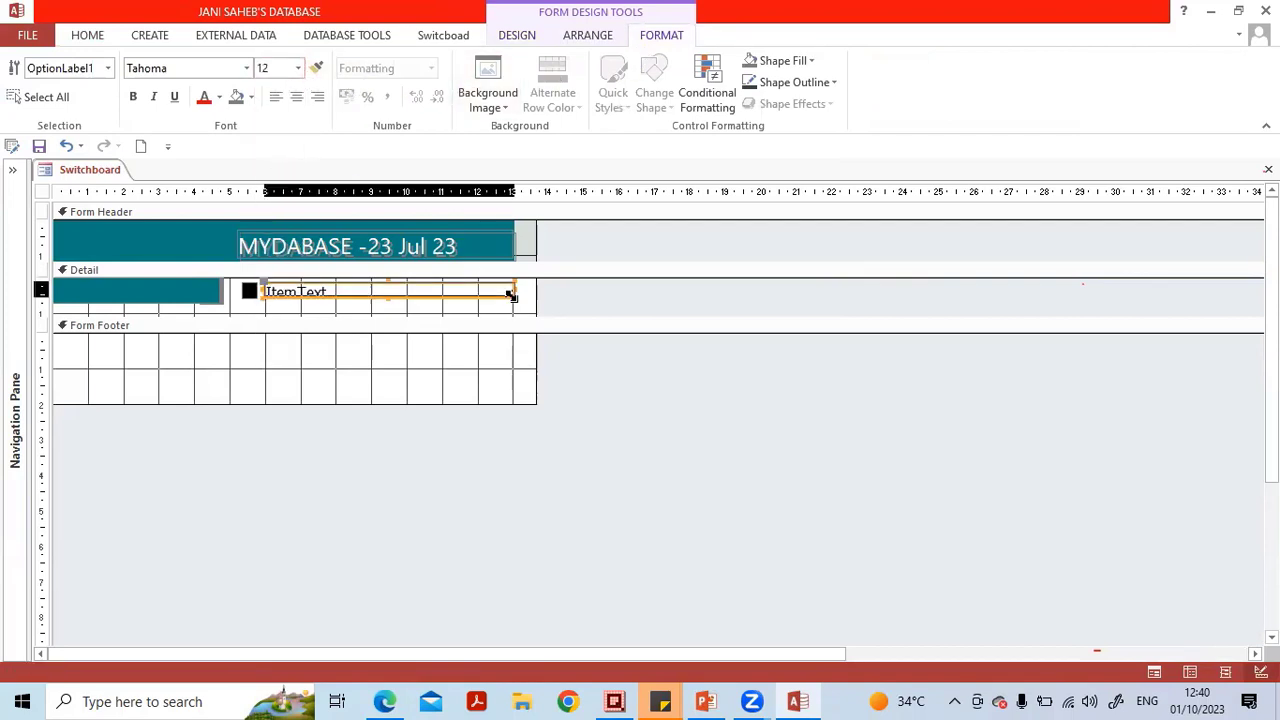
{"action": "left_click", "coordinate": [595, 303]}
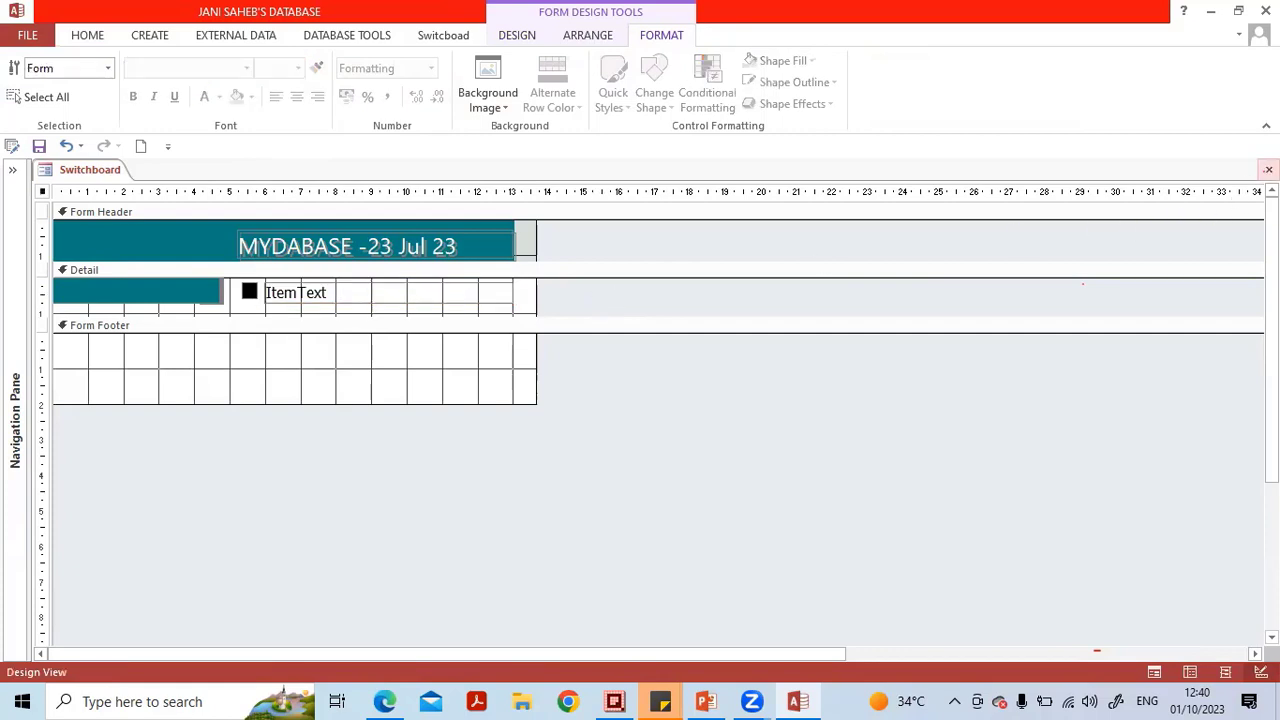
Close the Switchboard form, saving its design changes, and expand the navigation pane.
{"action": "key", "text": "ctrl+w"}
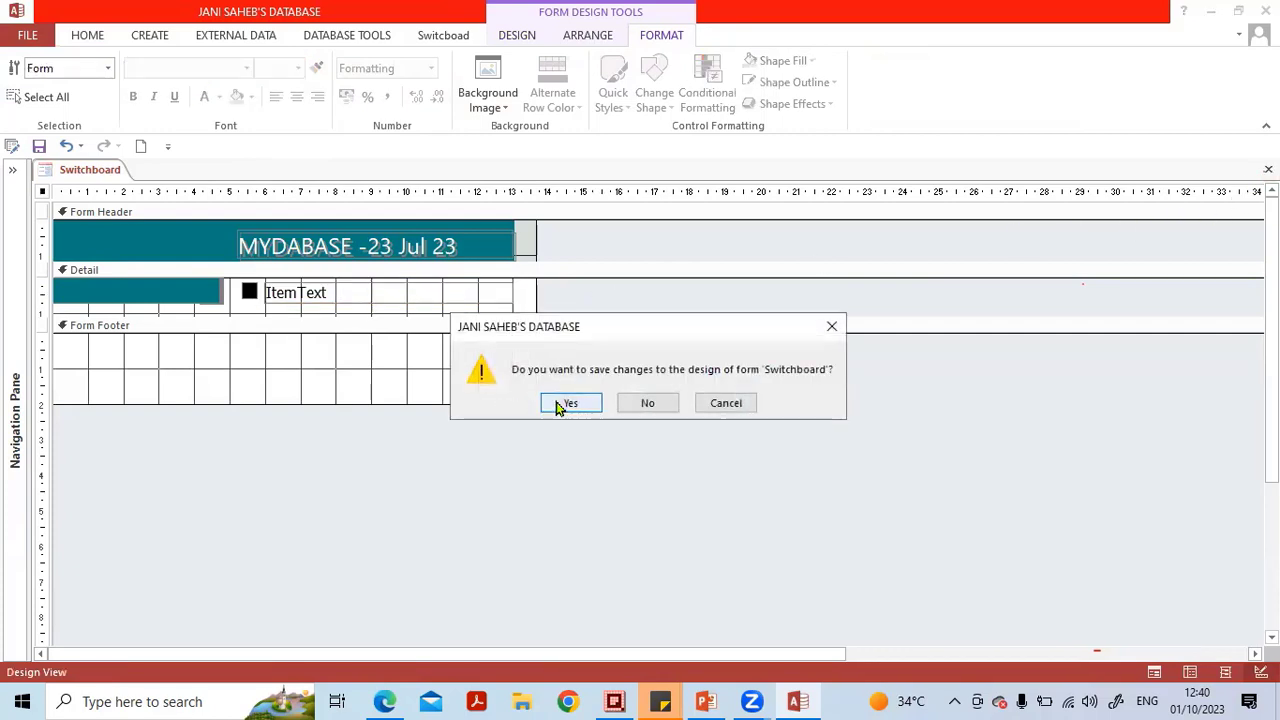
{"action": "left_click", "coordinate": [557, 406]}
{"action": "left_click", "coordinate": [15, 185]}
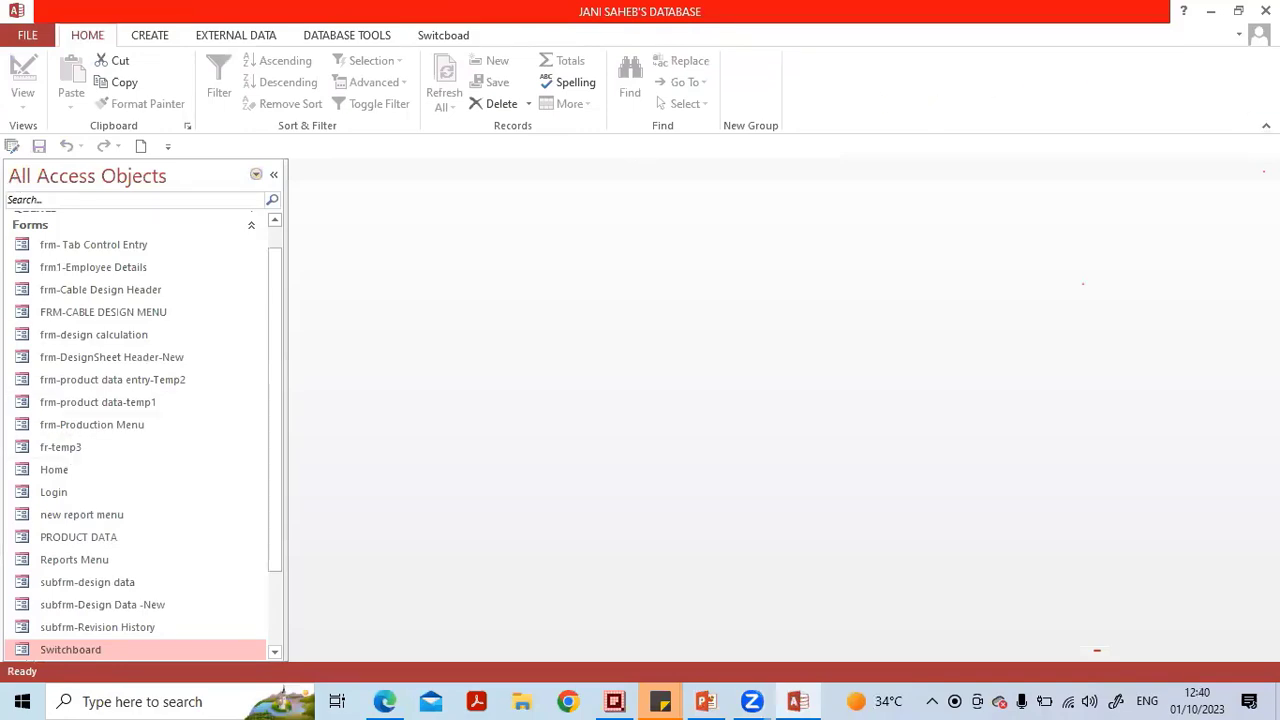
Close the database and reopen MYDABASE -23 Jul 23 from the recent files list.
{"action": "left_click", "coordinate": [27, 35]}
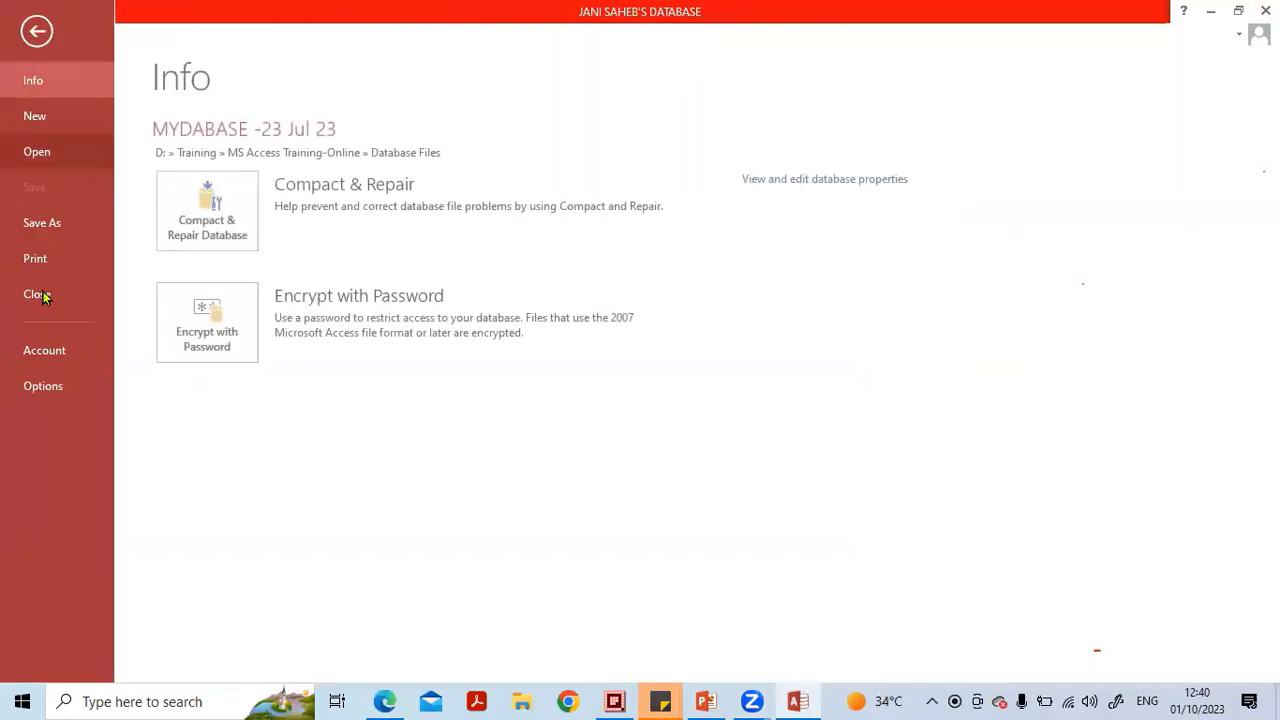
{"action": "left_click", "coordinate": [40, 296]}
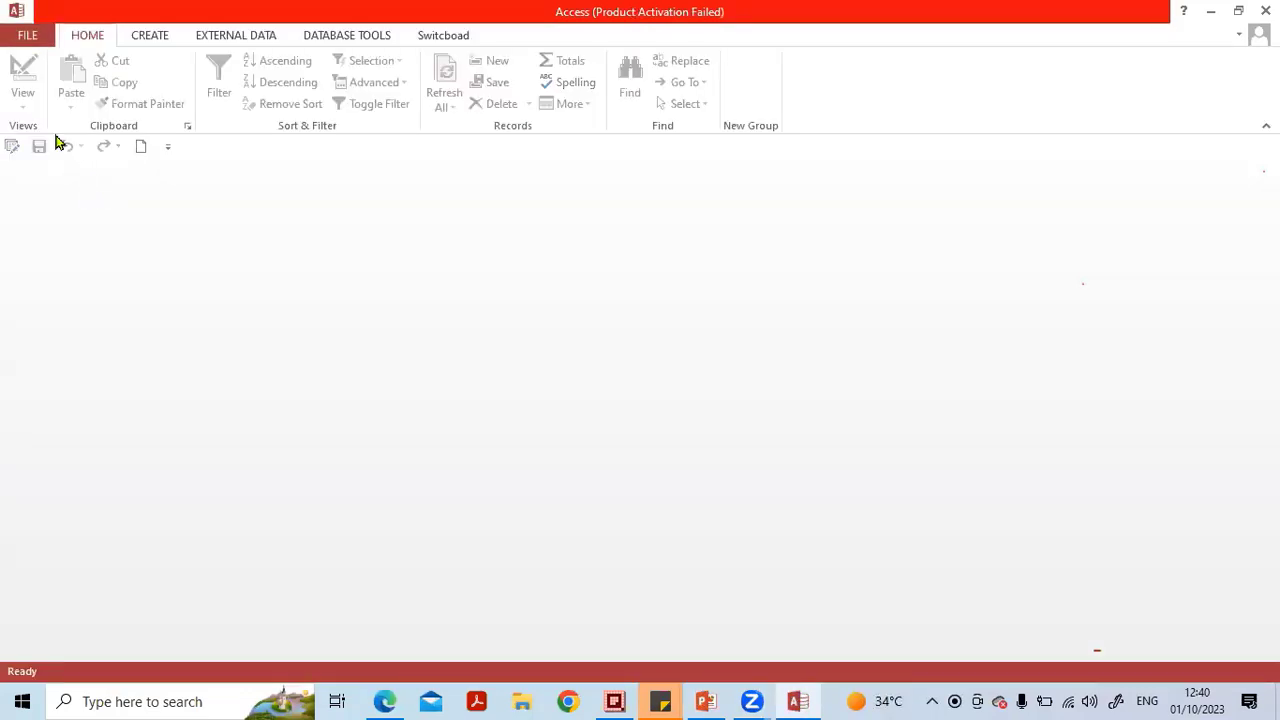
{"action": "left_click", "coordinate": [27, 35]}
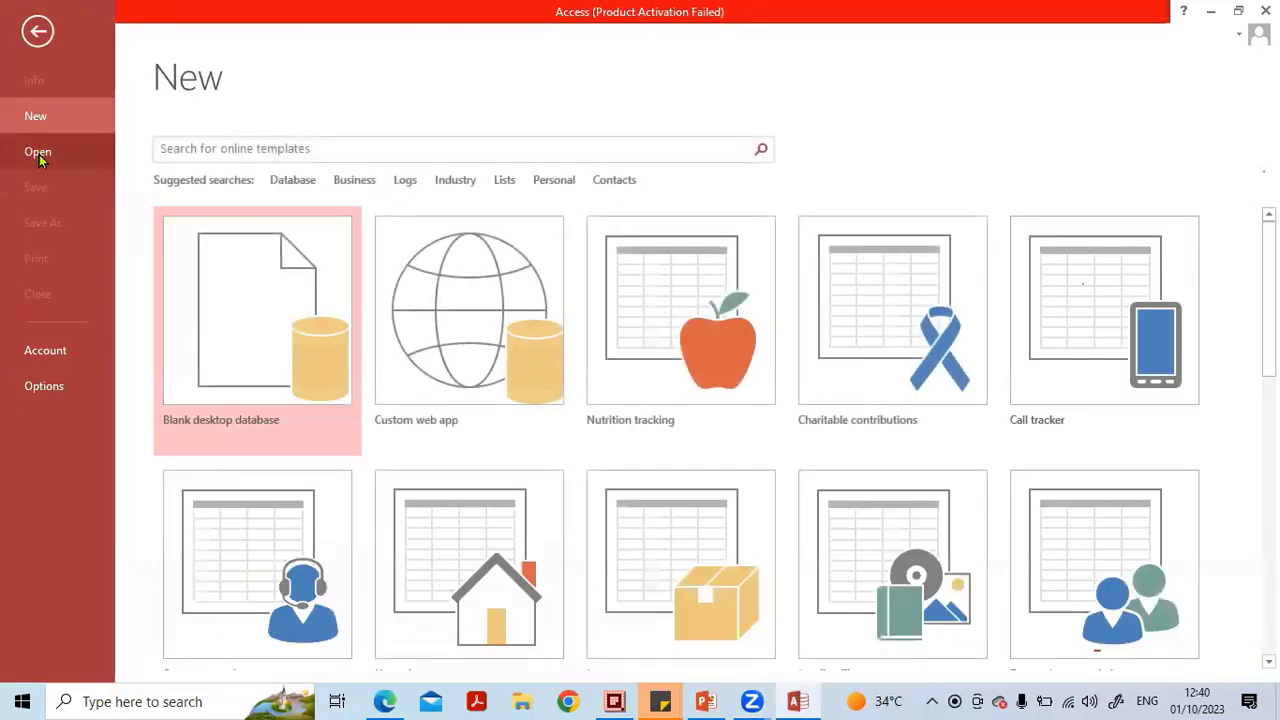
{"action": "left_click", "coordinate": [38, 152]}
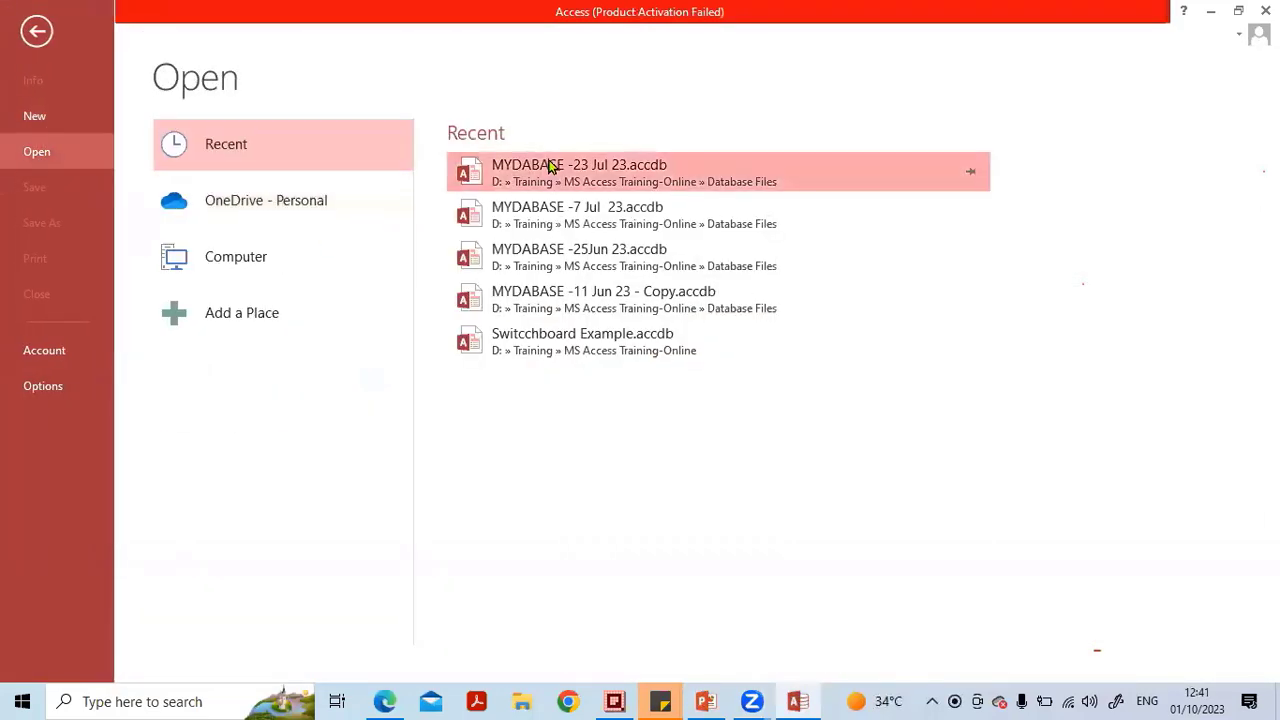
{"action": "left_click", "coordinate": [551, 169]}
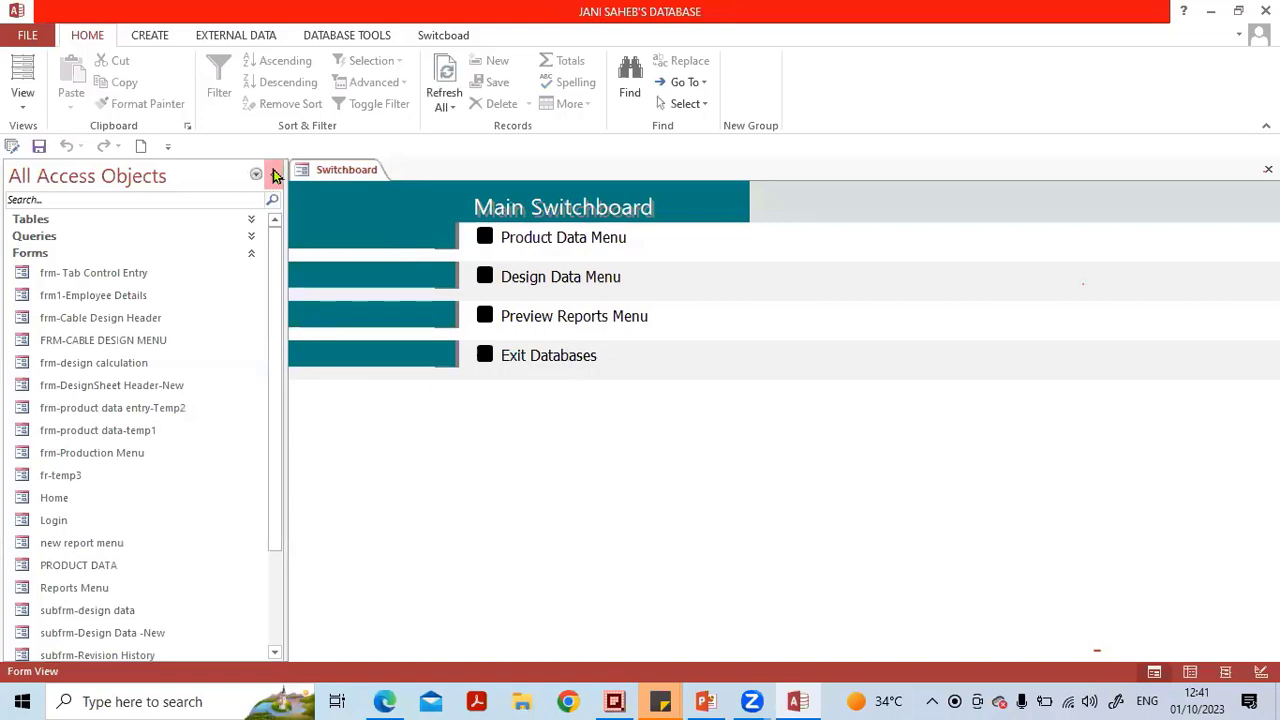
Collapse the navigation pane and open the Switchboard form in Design View.
{"action": "left_click", "coordinate": [276, 175]}
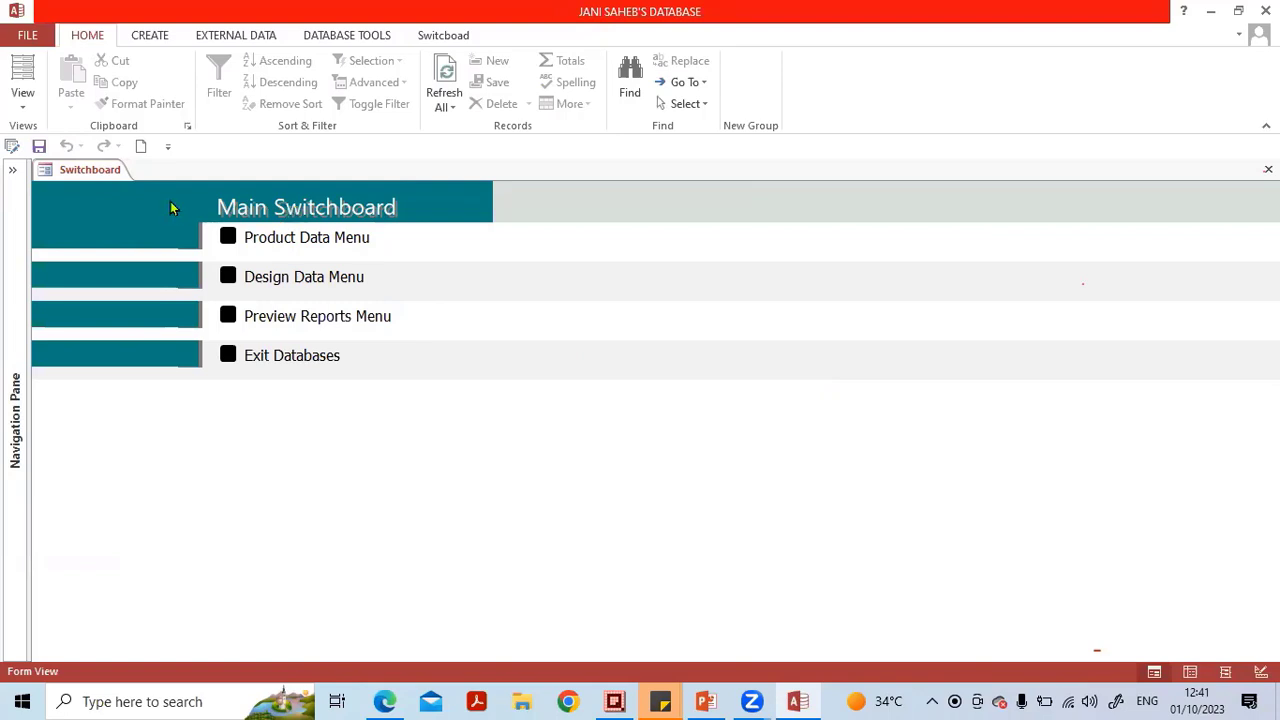
{"action": "right_click", "coordinate": [100, 171]}
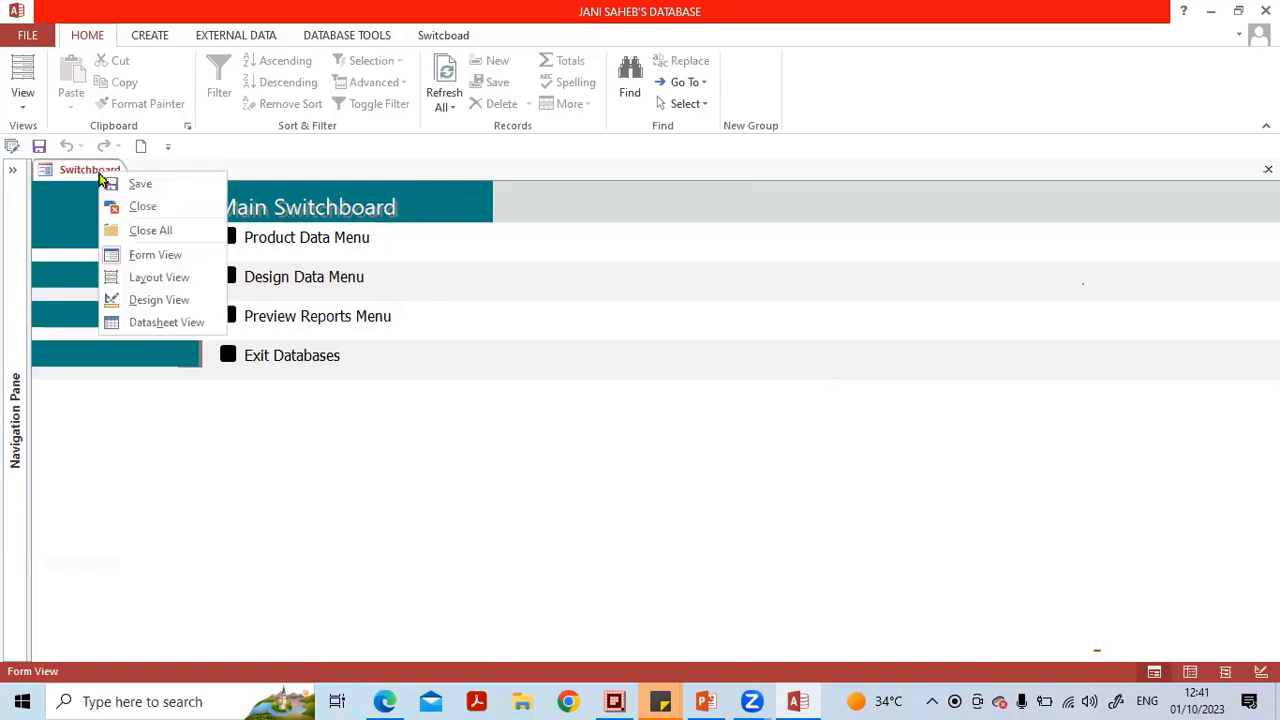
{"action": "left_click", "coordinate": [155, 300]}
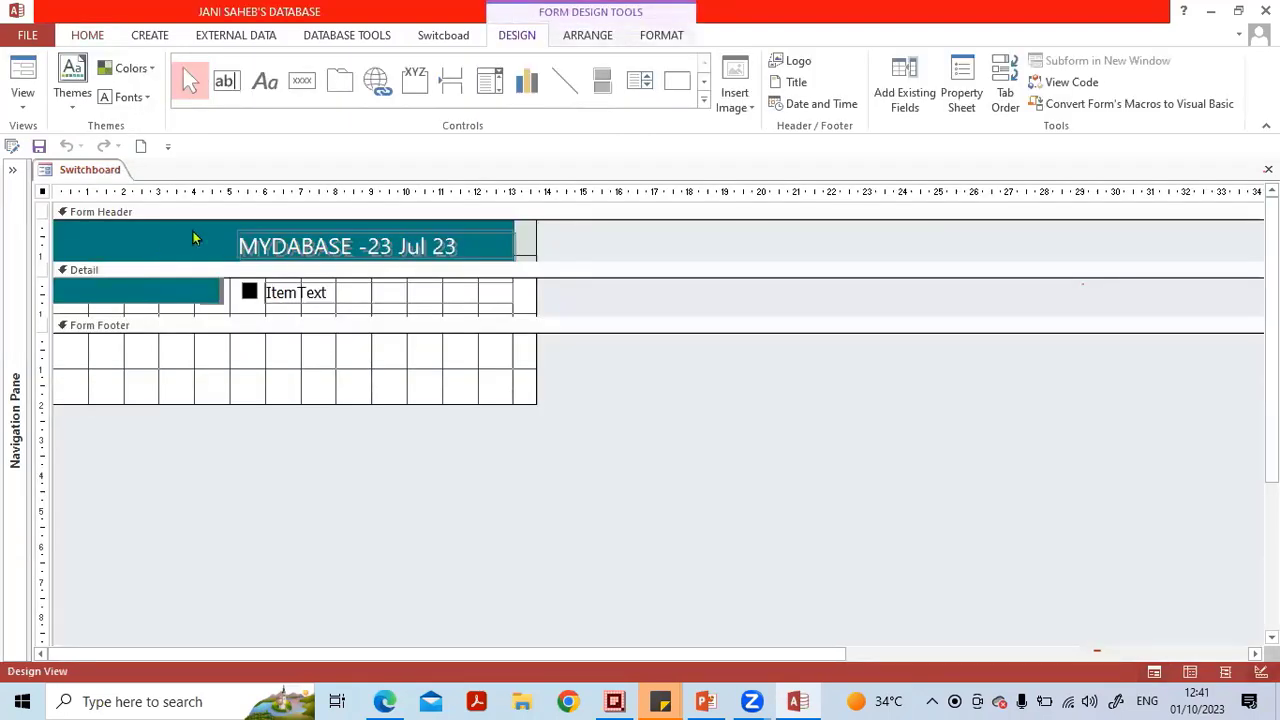
Set the fill colour of the Form Header's horizontal bar to a bright blue theme colour.
{"action": "left_click", "coordinate": [191, 230]}
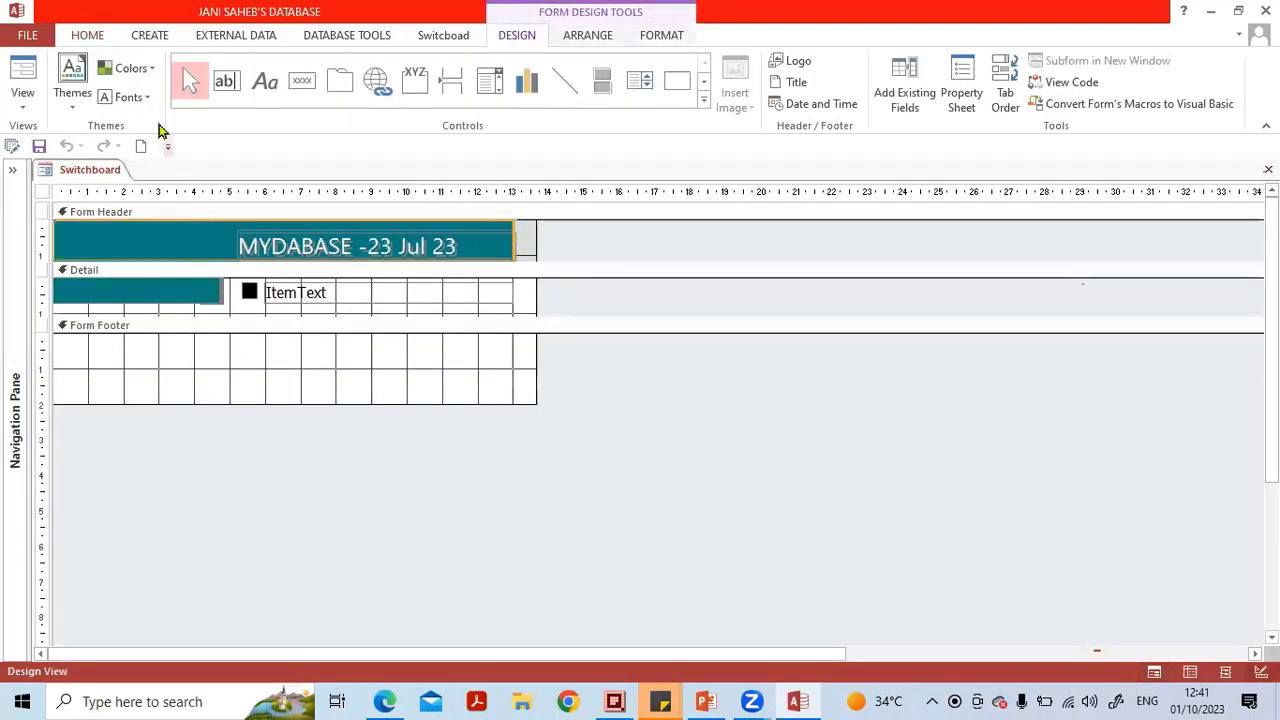
{"action": "left_click", "coordinate": [88, 38]}
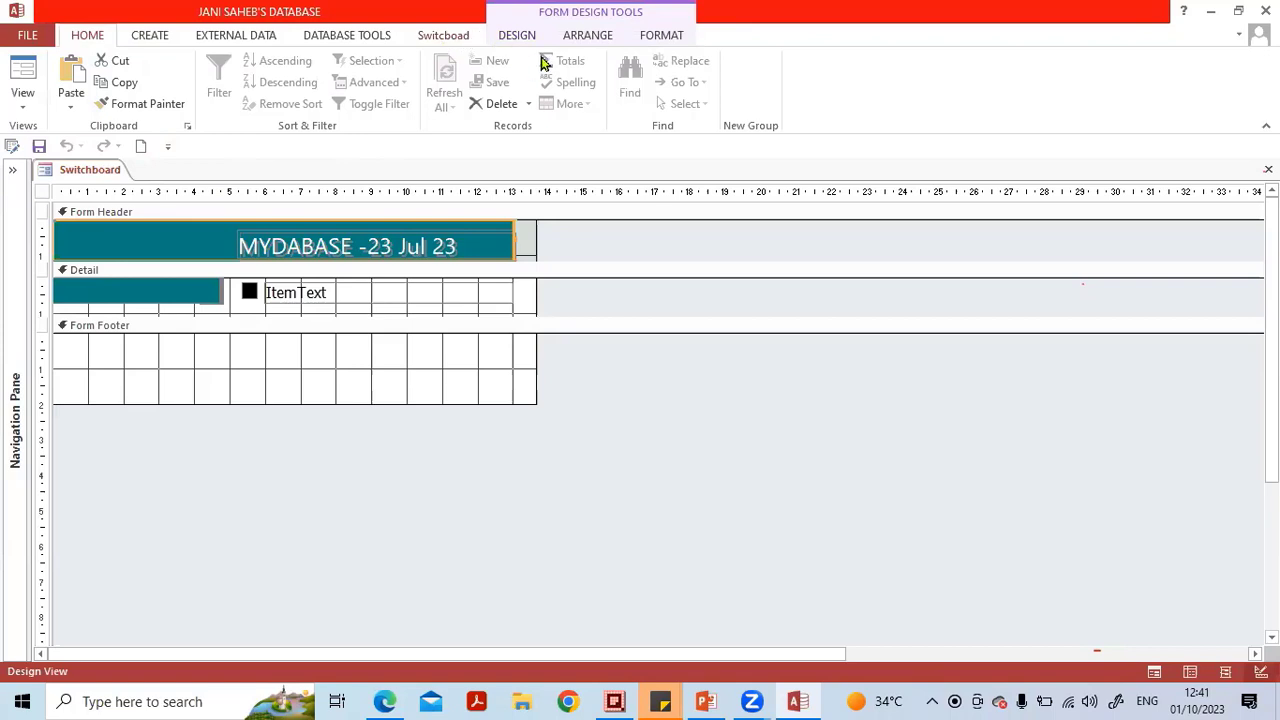
{"action": "left_click", "coordinate": [587, 36]}
{"action": "left_click", "coordinate": [655, 38]}
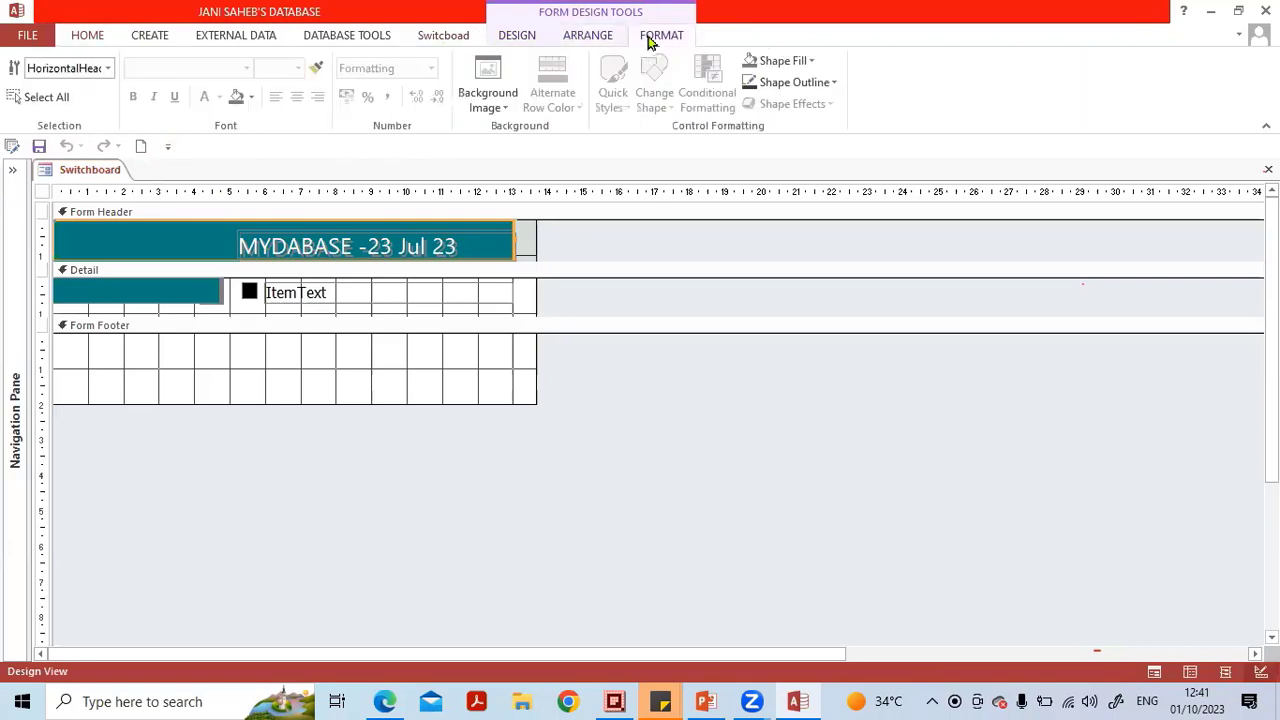
{"action": "left_click", "coordinate": [253, 97]}
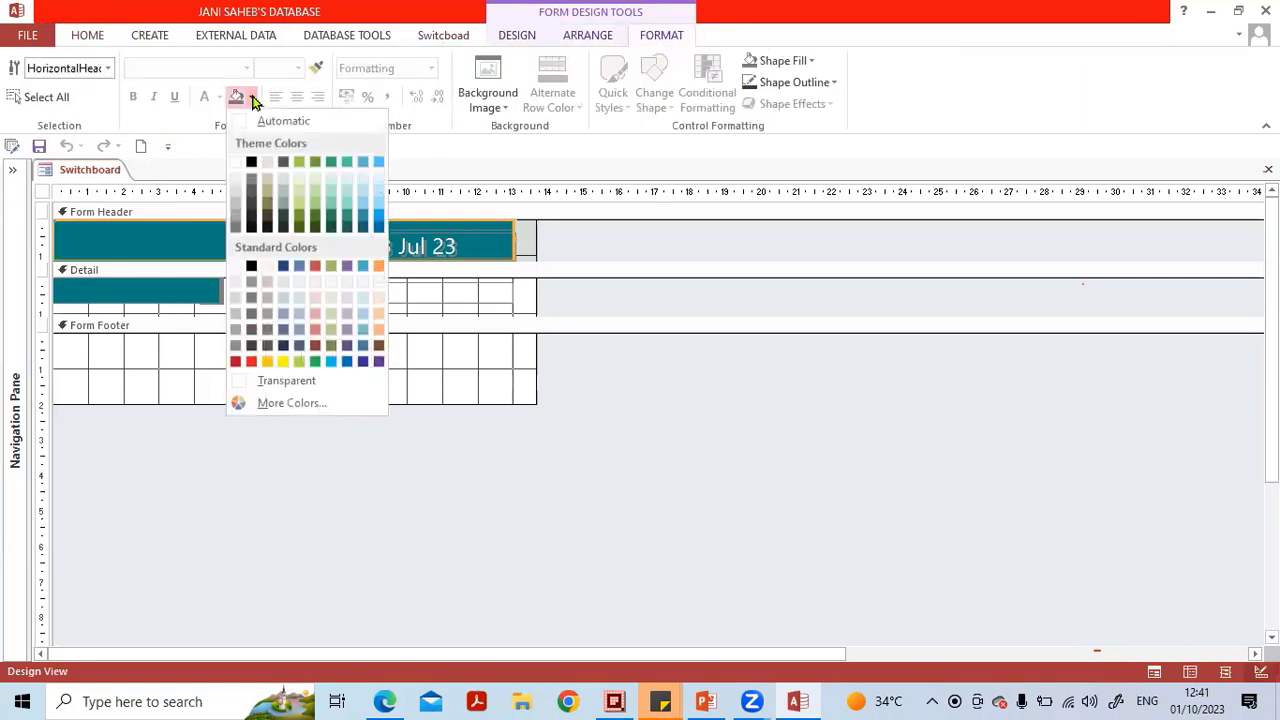
{"action": "left_click", "coordinate": [378, 214]}
Apply the same blue fill to the Detail section's bar, then close the form and save its design.
{"action": "left_click", "coordinate": [170, 299]}
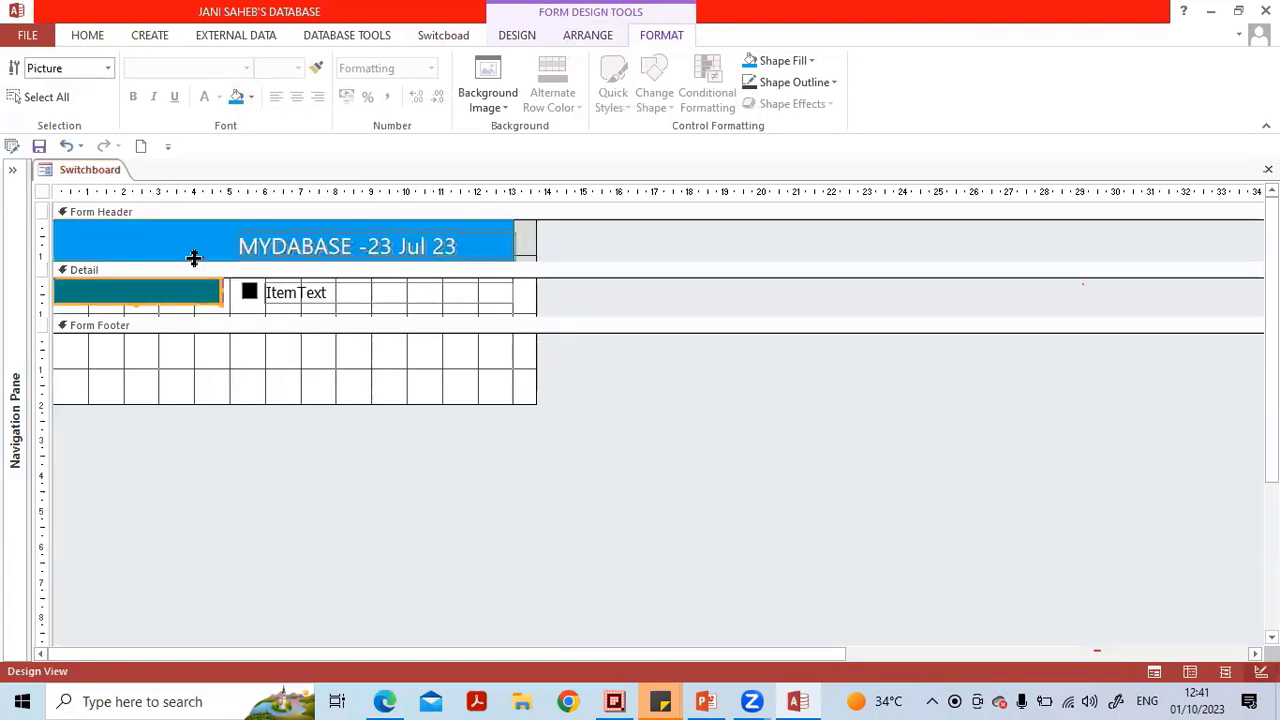
{"action": "left_click", "coordinate": [237, 97]}
{"action": "left_click", "coordinate": [700, 440]}
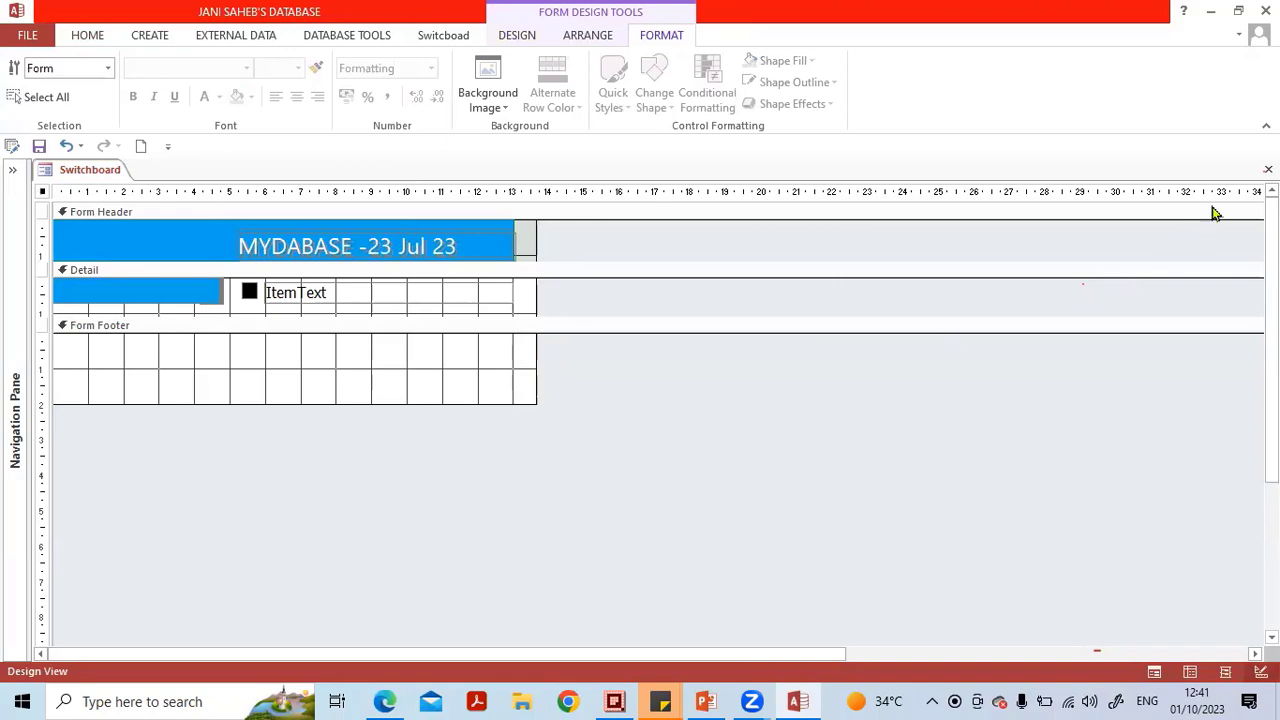
{"action": "left_click", "coordinate": [1268, 169]}
{"action": "left_click", "coordinate": [566, 401]}
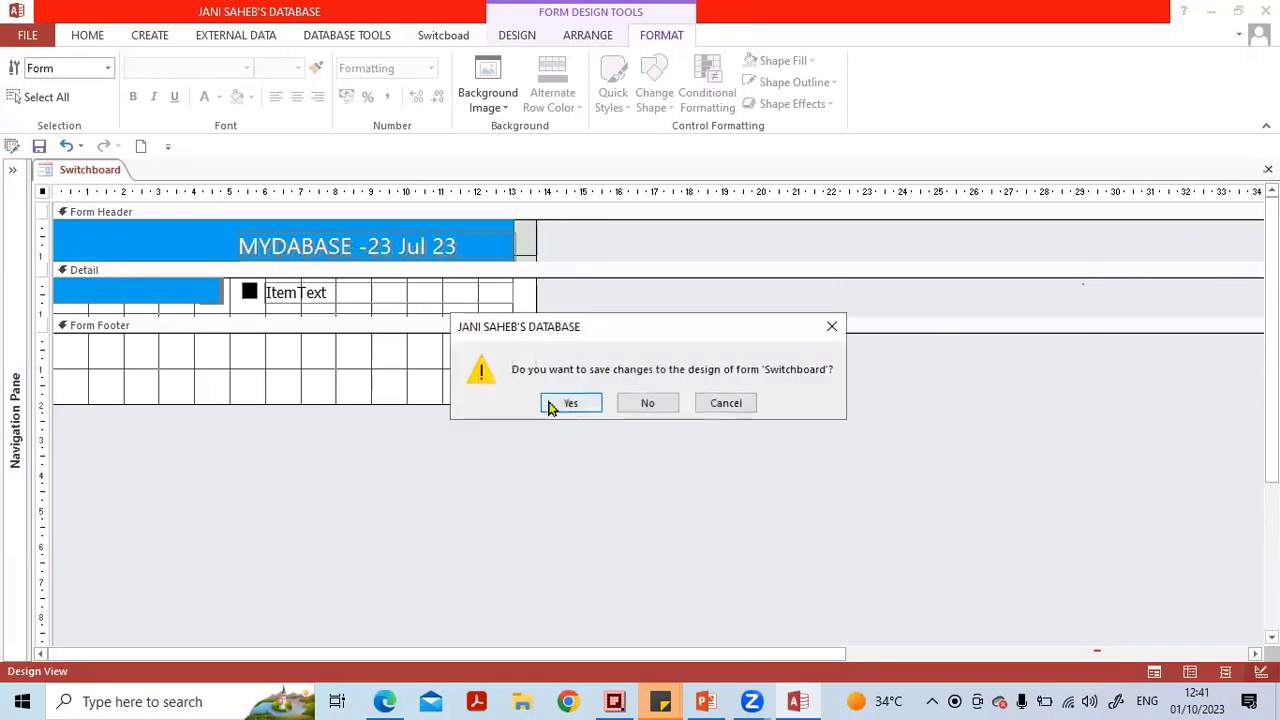
Open the Switchboard form from the navigation pane and collapse the pane to view it.
{"action": "left_click", "coordinate": [12, 170]}
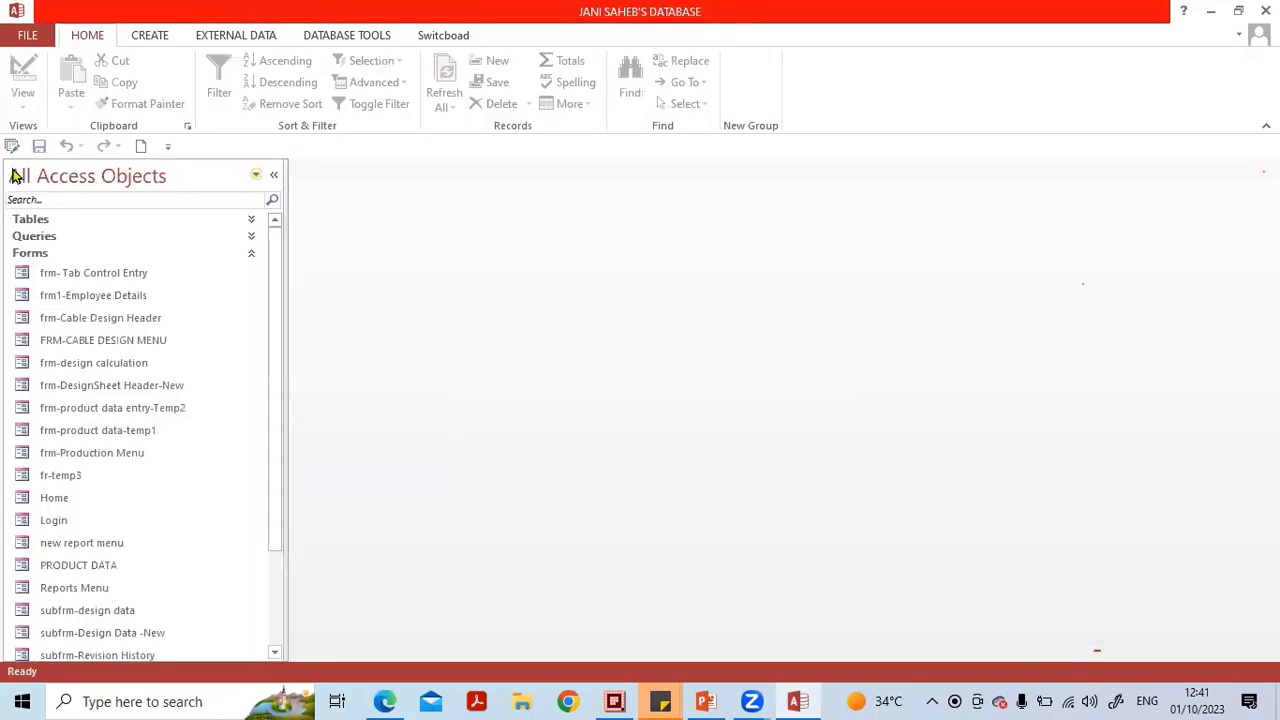
{"action": "scroll", "coordinate": [113, 543], "scroll_direction": "down", "scroll_amount": 2}
{"action": "double_click", "coordinate": [100, 548]}
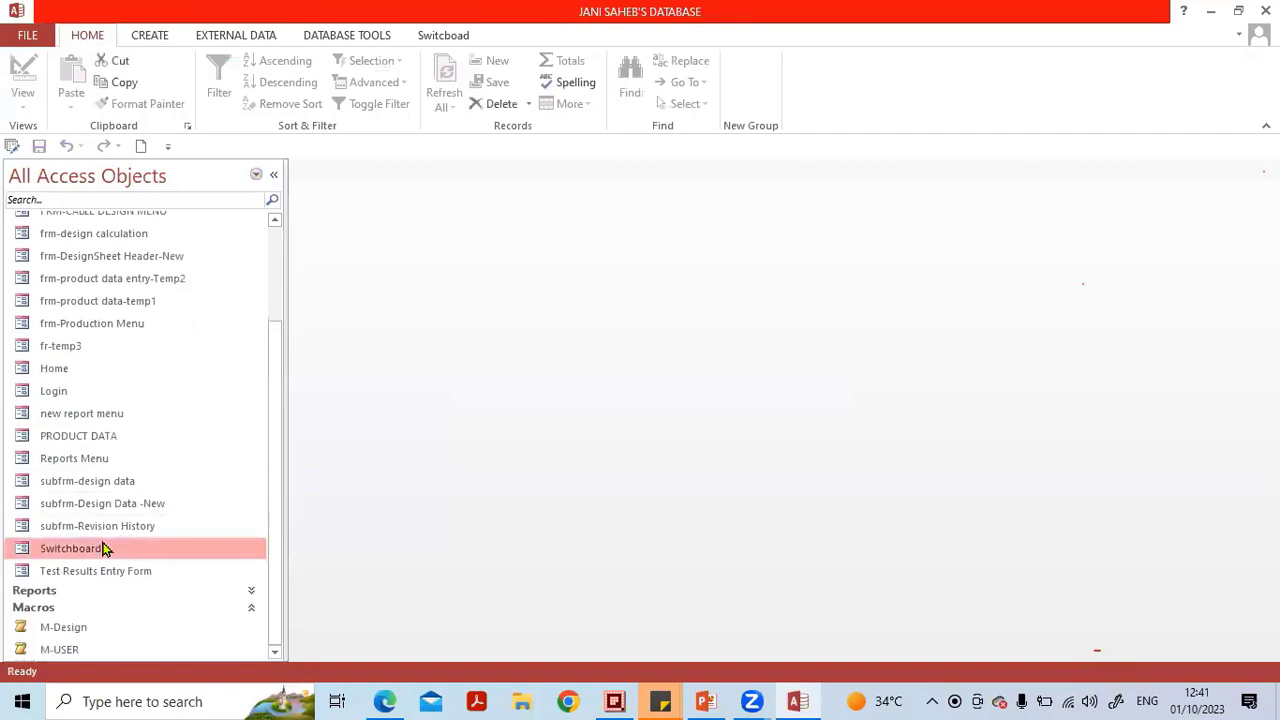
{"action": "left_click", "coordinate": [273, 174]}
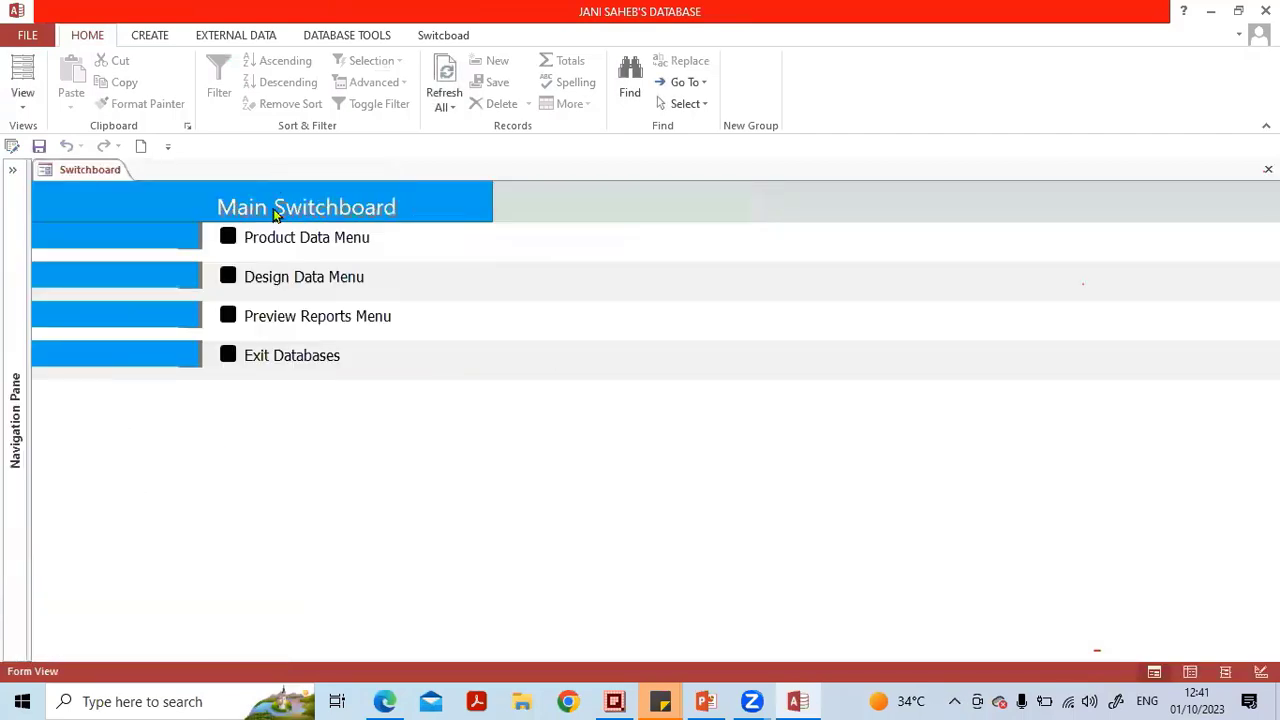